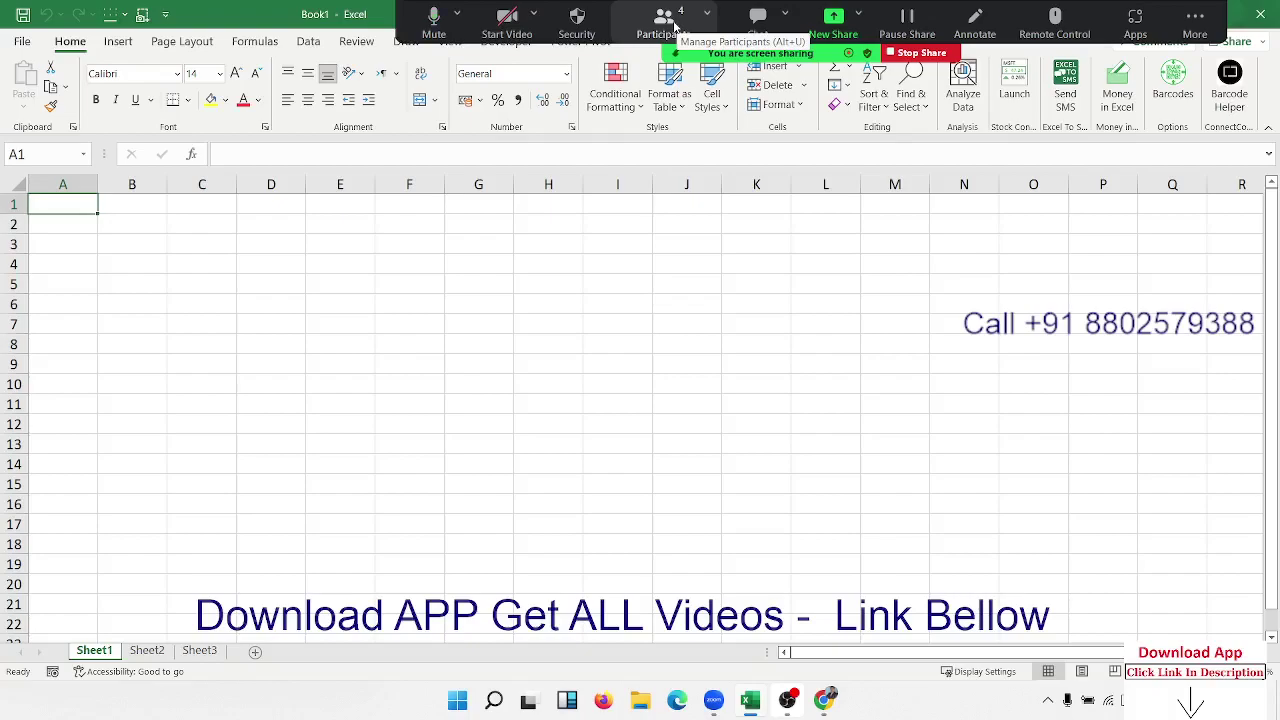
Enter the Month heading in A1 and fill JAN through JUN down A2:A7
text(Mo)
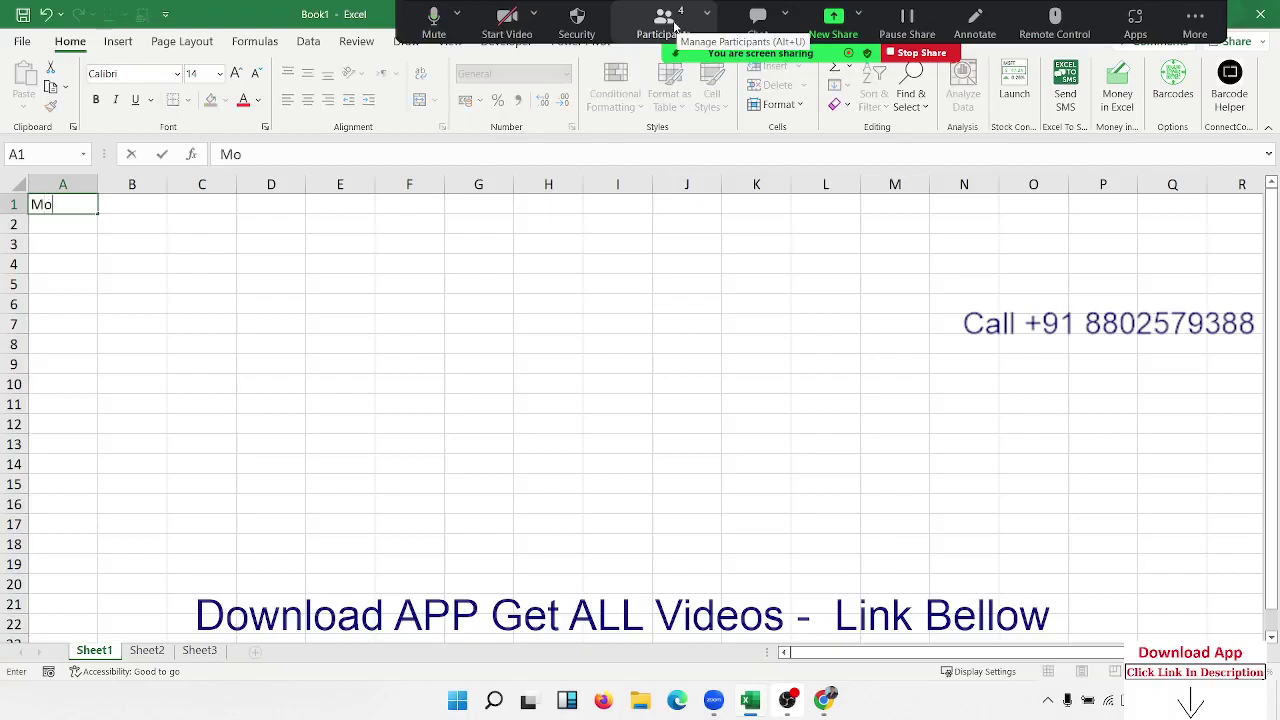
text(nth)
key(Return)
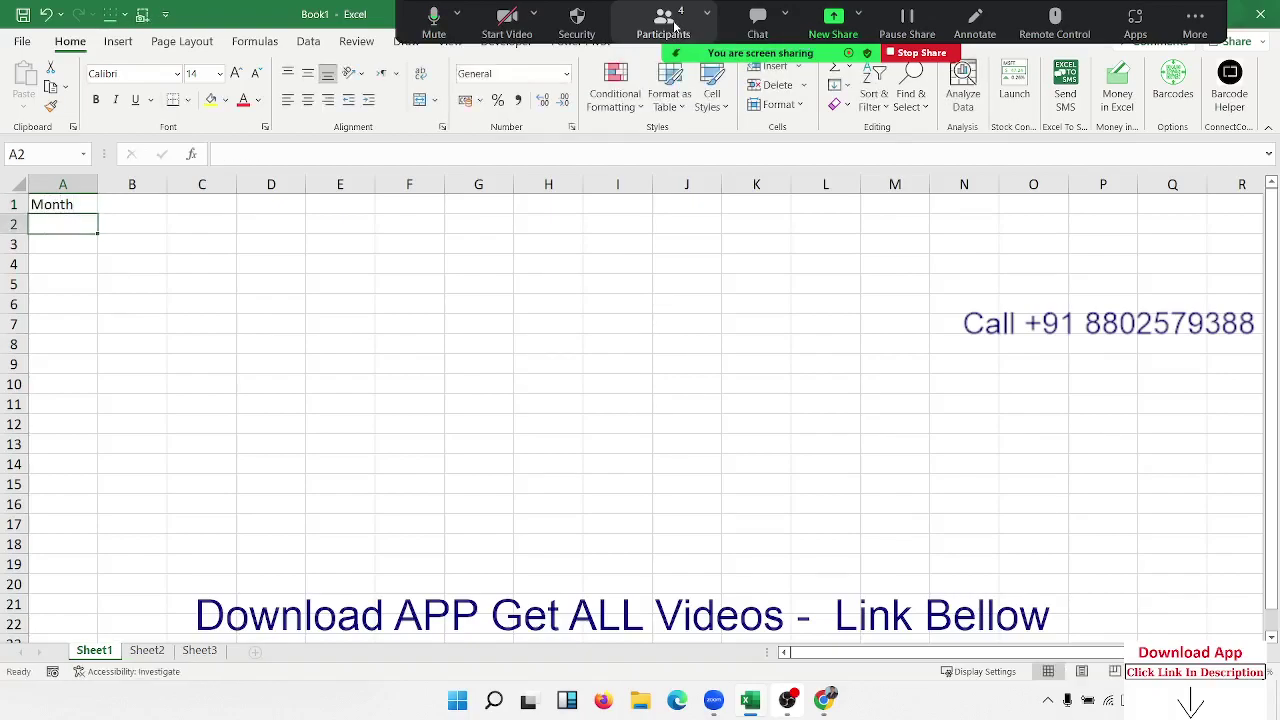
text(JAN)
click(128, 283)
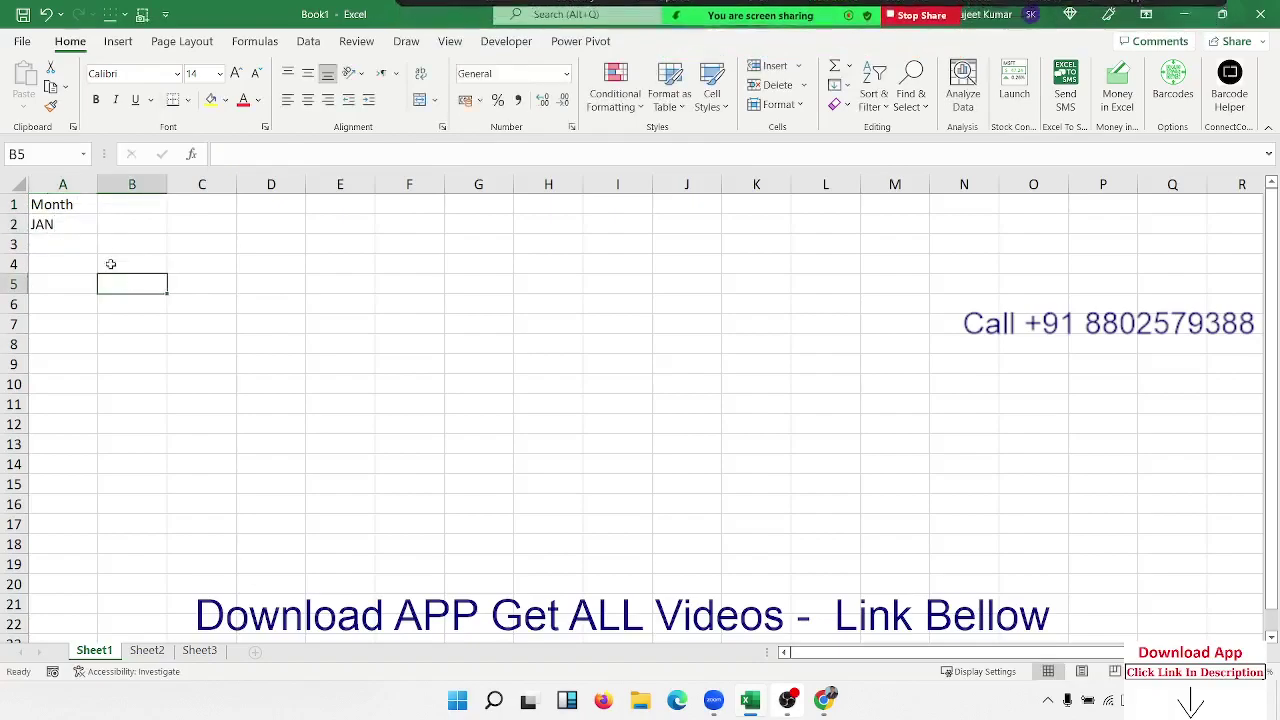
click(90, 229)
drag(97, 234, 83, 335)
Add a Sales heading in B1 and enter =RANDBETWEEN(10,90) in B2
click(120, 188)
double_click(120, 204)
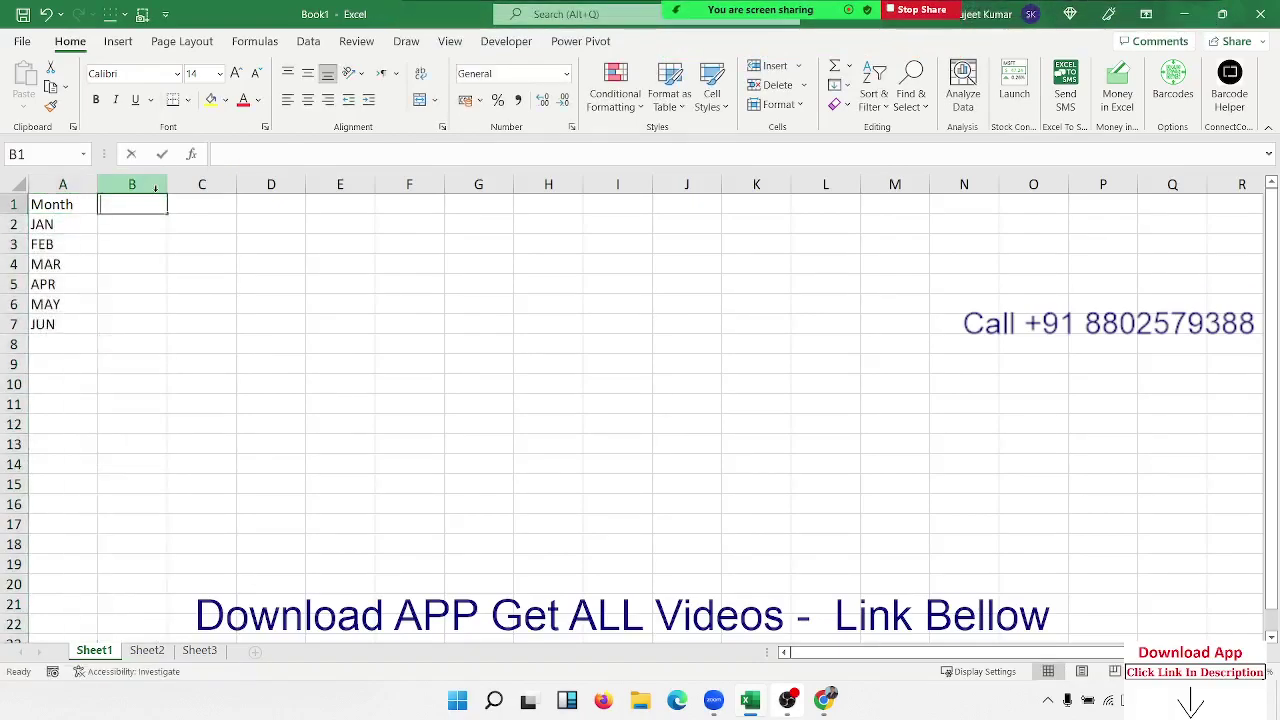
text(Sales)
key(Return)
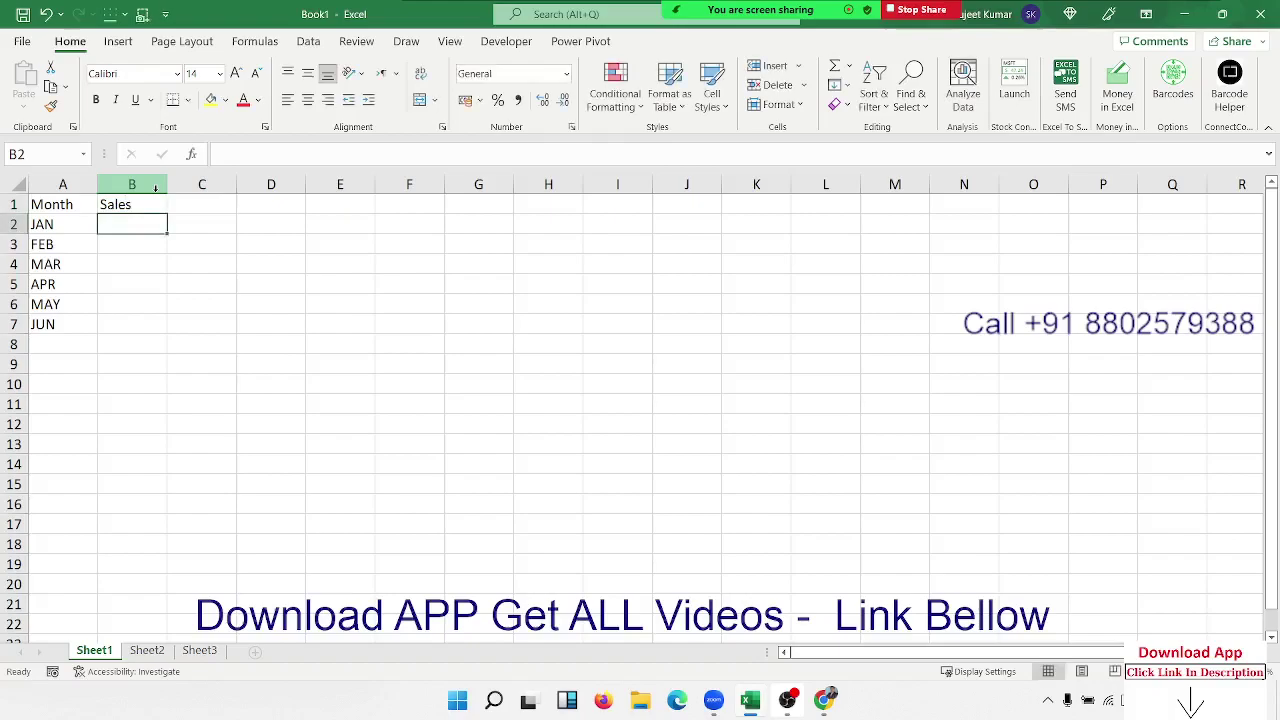
text(=ra)
key(Down)
key(Down)
key(Tab)
text(1)
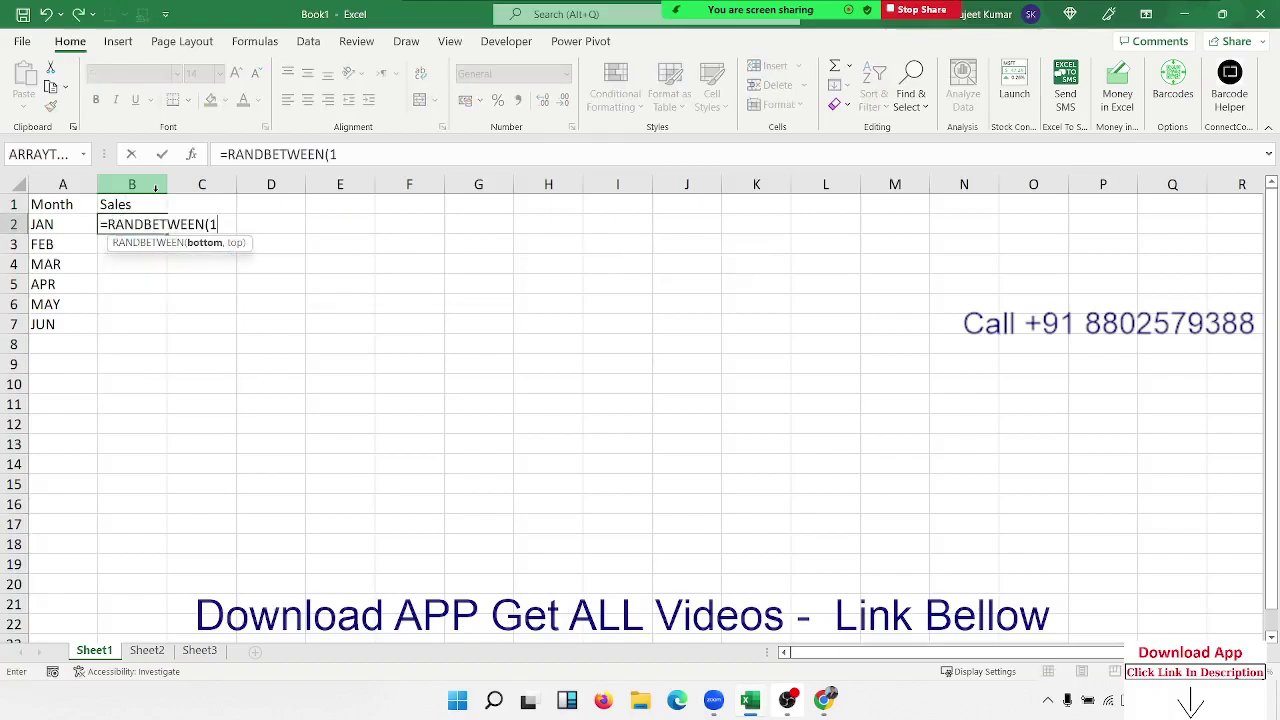
text(0,90)
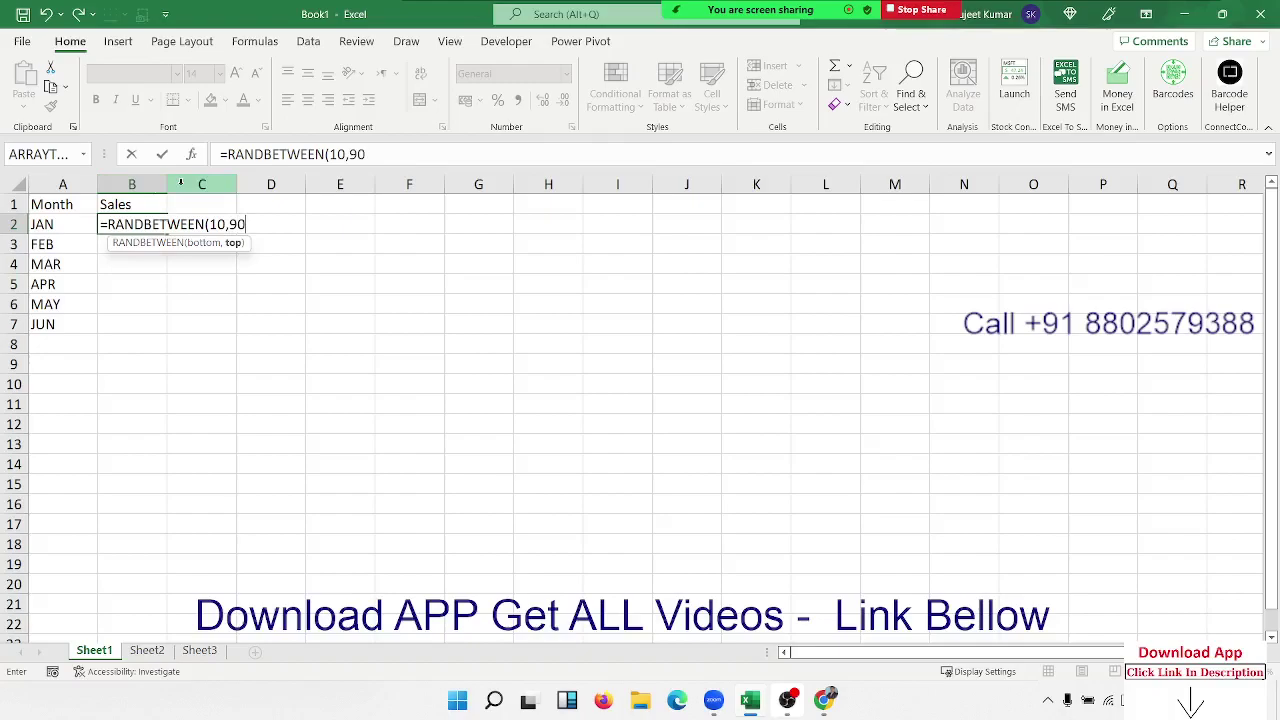
key(Return)
Fill the formula down to B7, paste the results as fixed values, and select A1:B7
key(Up)
key(shift+Down)
key(shift+Down)
key(shift+Down)
key(shift+Down)
key(shift+Down)
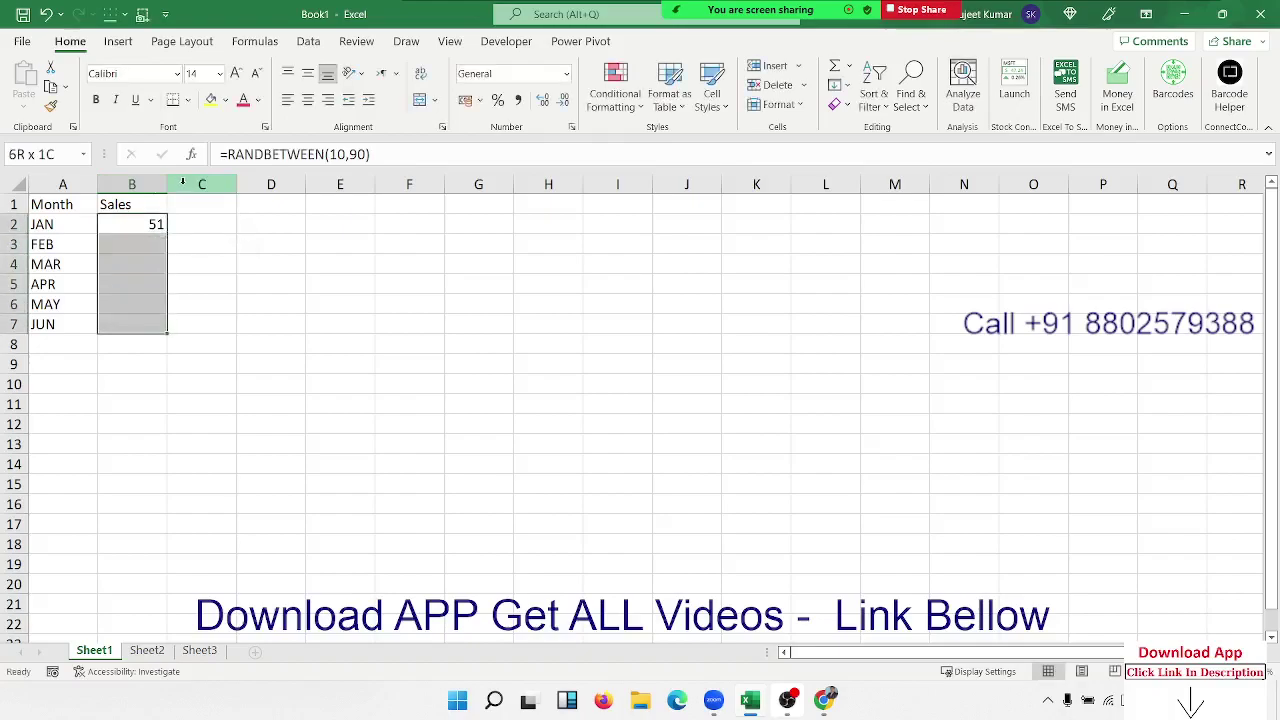
text(JAN JAN JAN JAN JAN JAN)
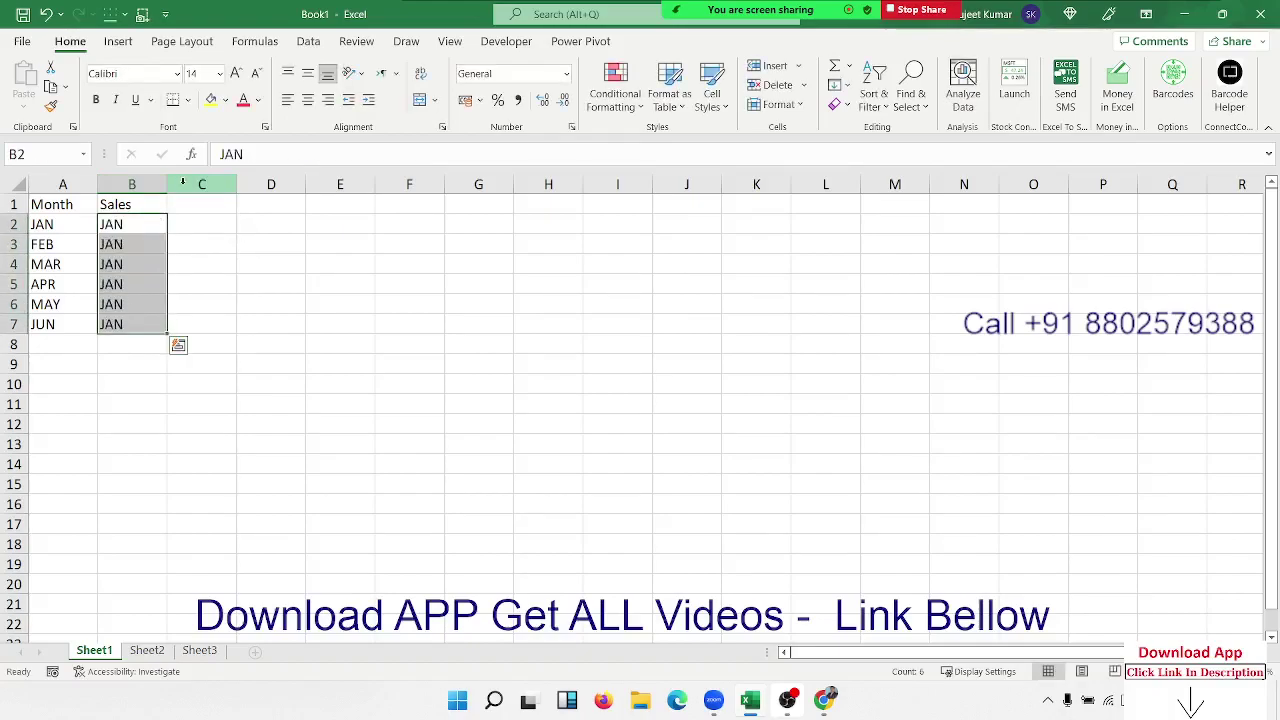
key(ctrl+z)
key(ctrl+z)
key(ctrl+z)
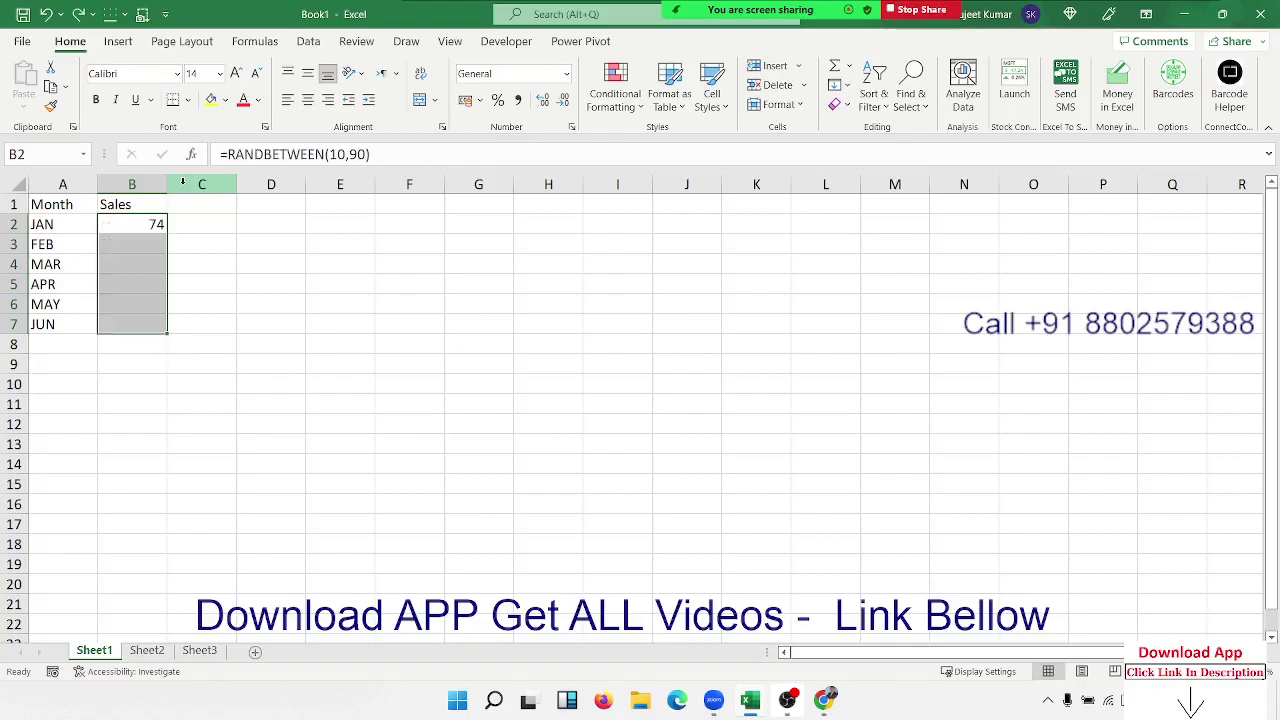
key(ctrl+z)
key(ctrl+c)
click(24, 105)
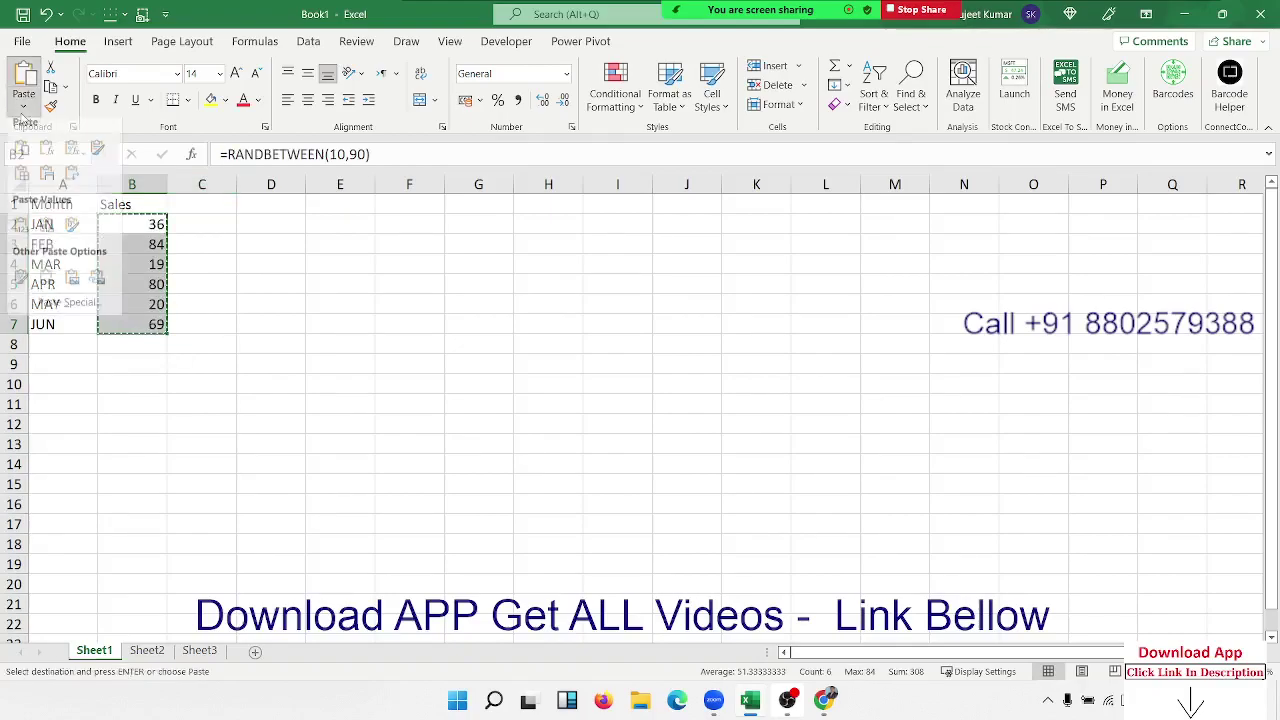
click(20, 224)
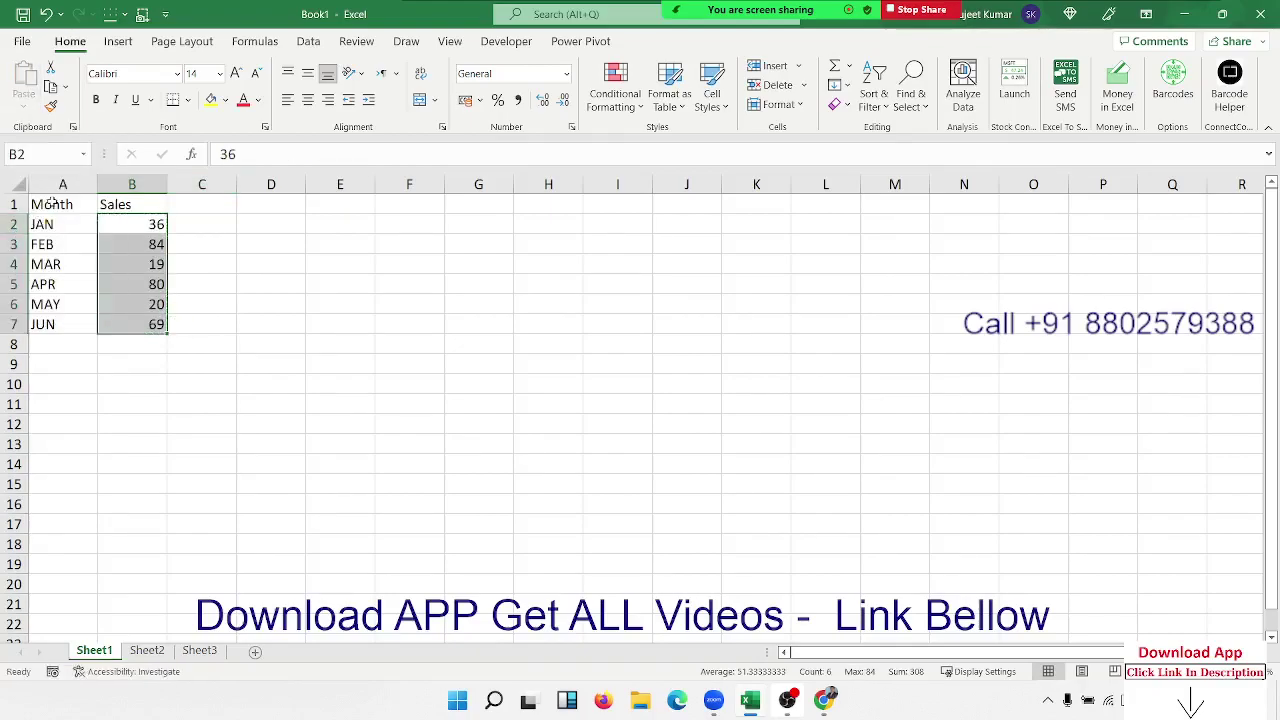
drag(52, 204, 112, 324)
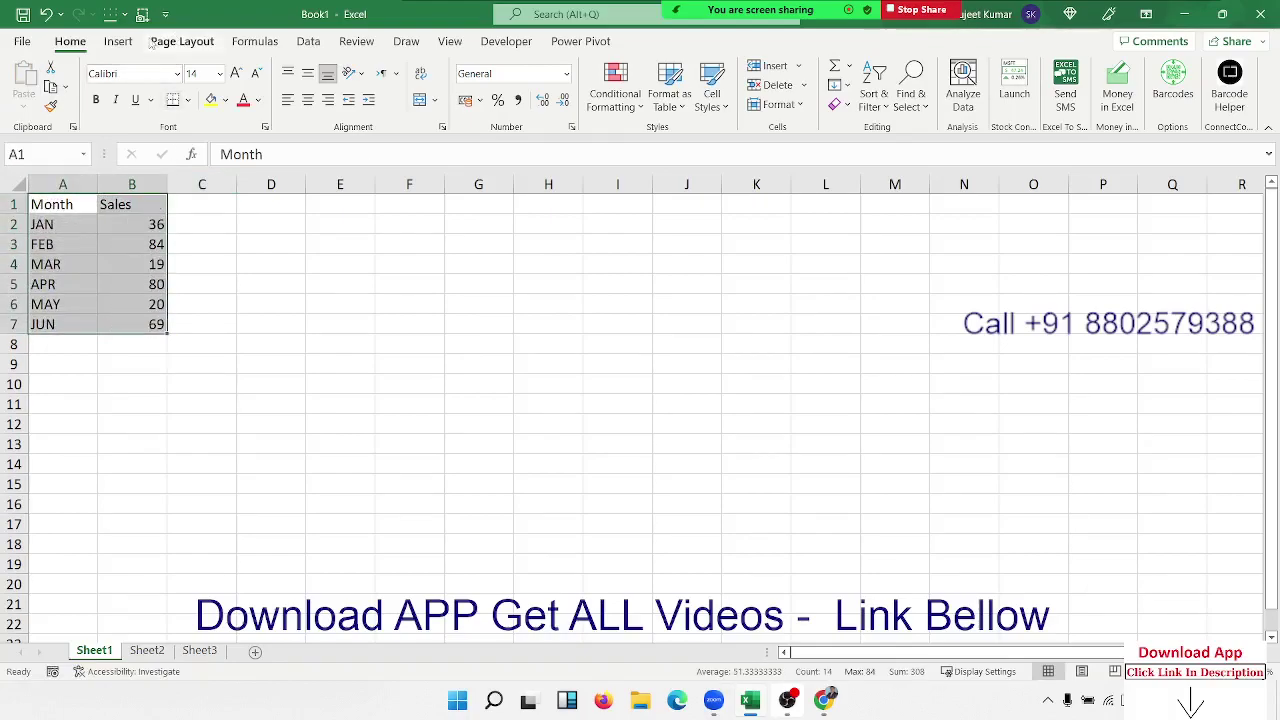
Insert a 2-D pie chart of B2:B7, place it beside the table and enlarge it
click(118, 41)
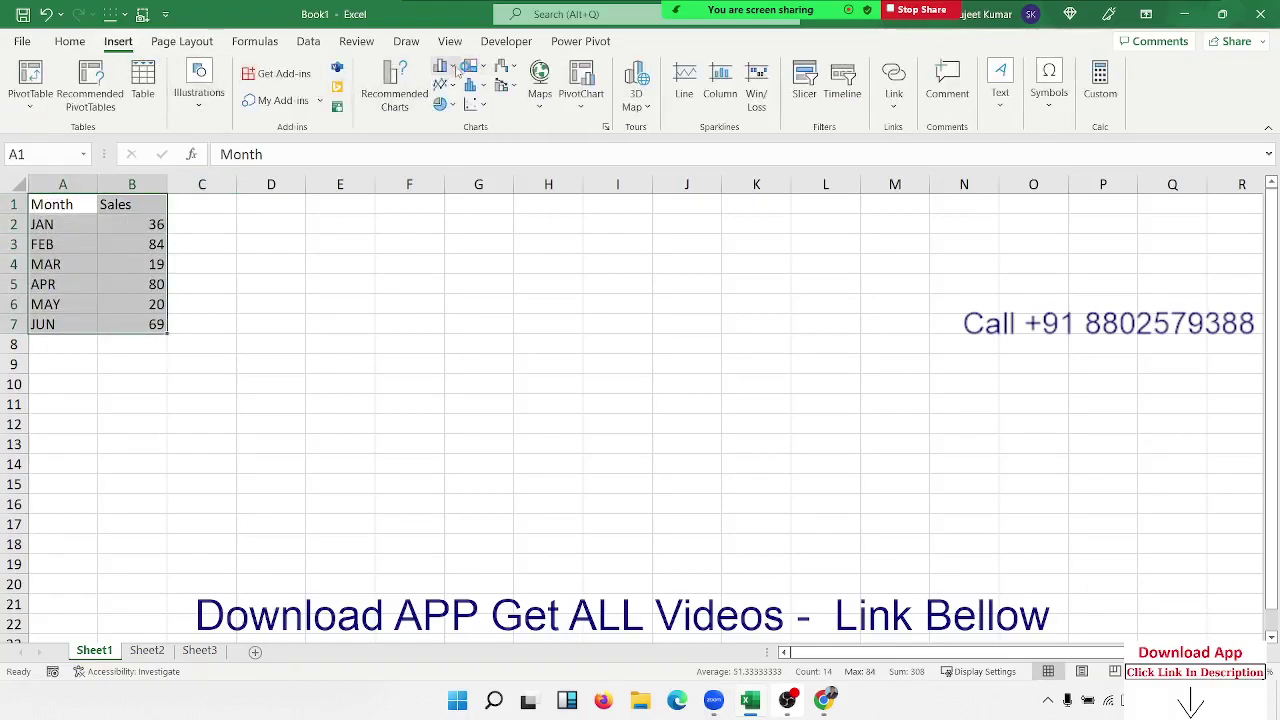
click(445, 104)
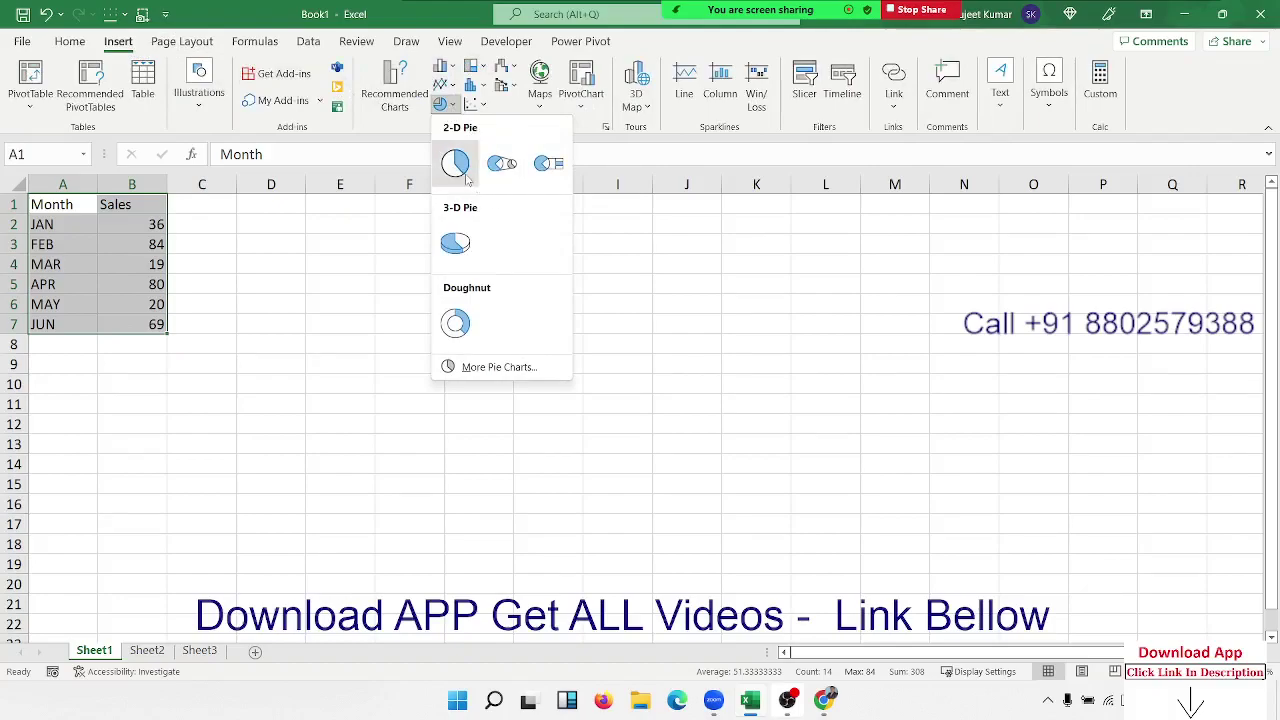
click(456, 163)
drag(526, 322, 302, 229)
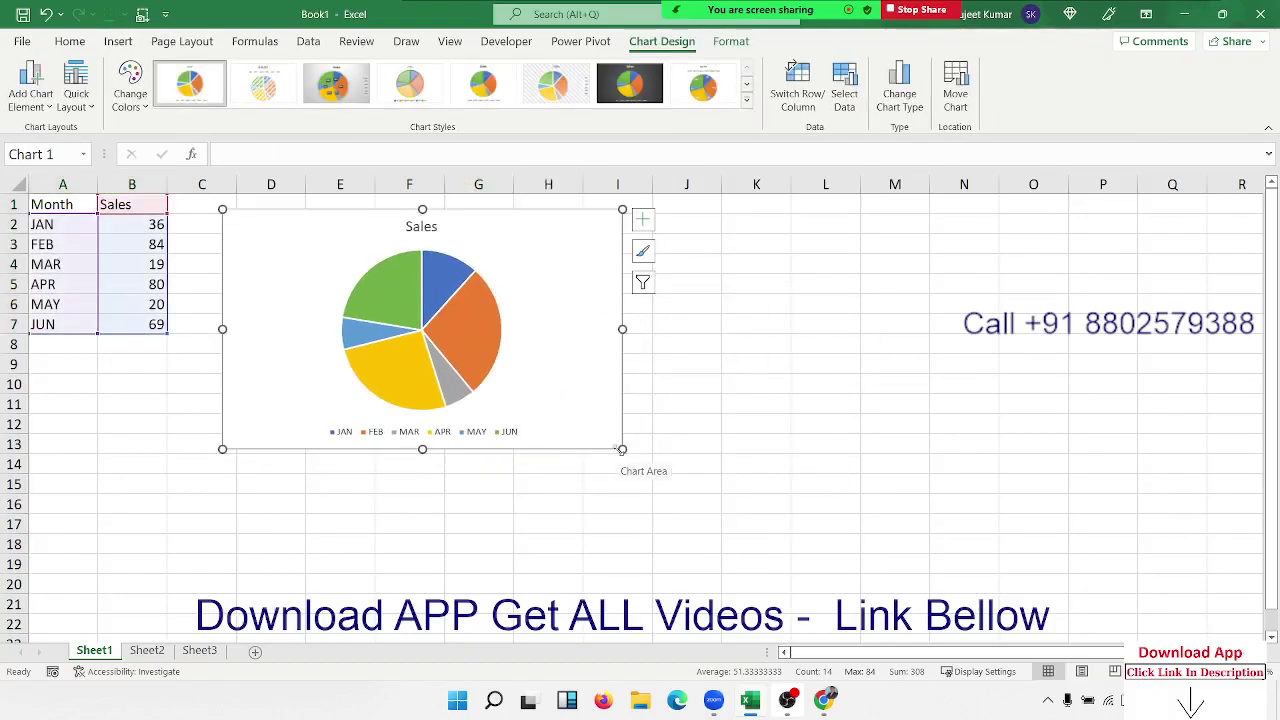
drag(621, 450, 770, 485)
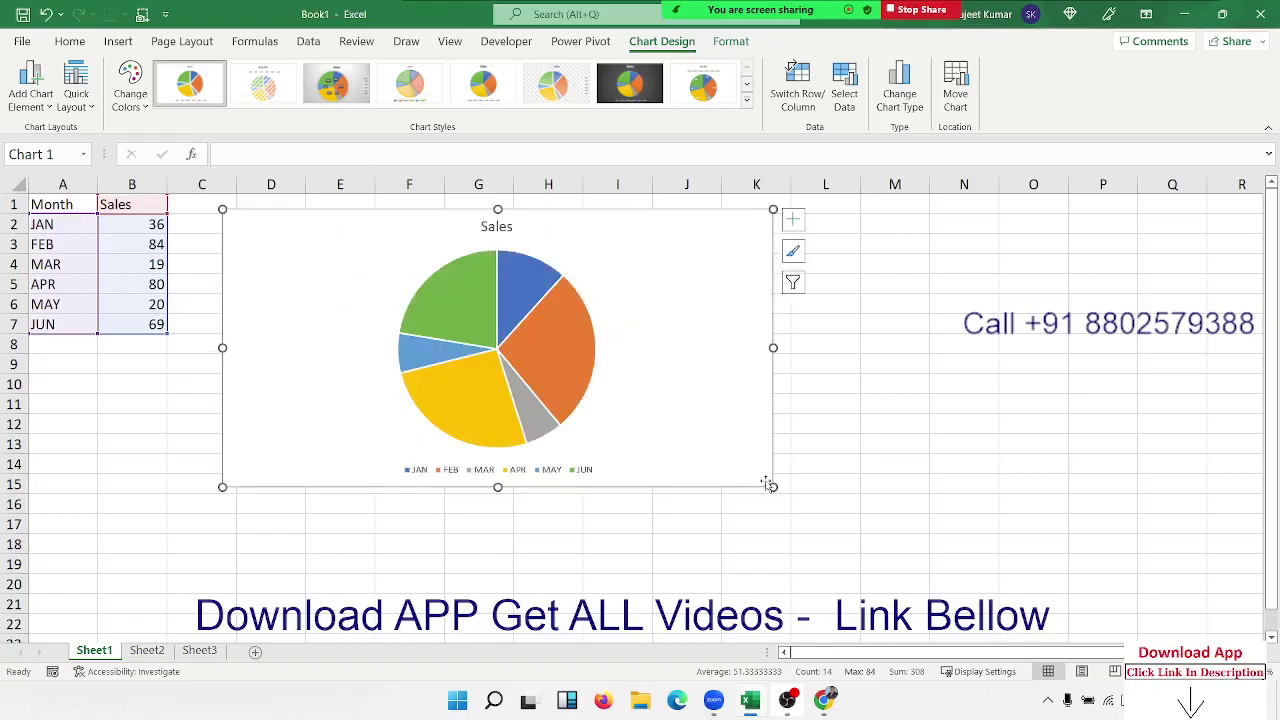
click(576, 354)
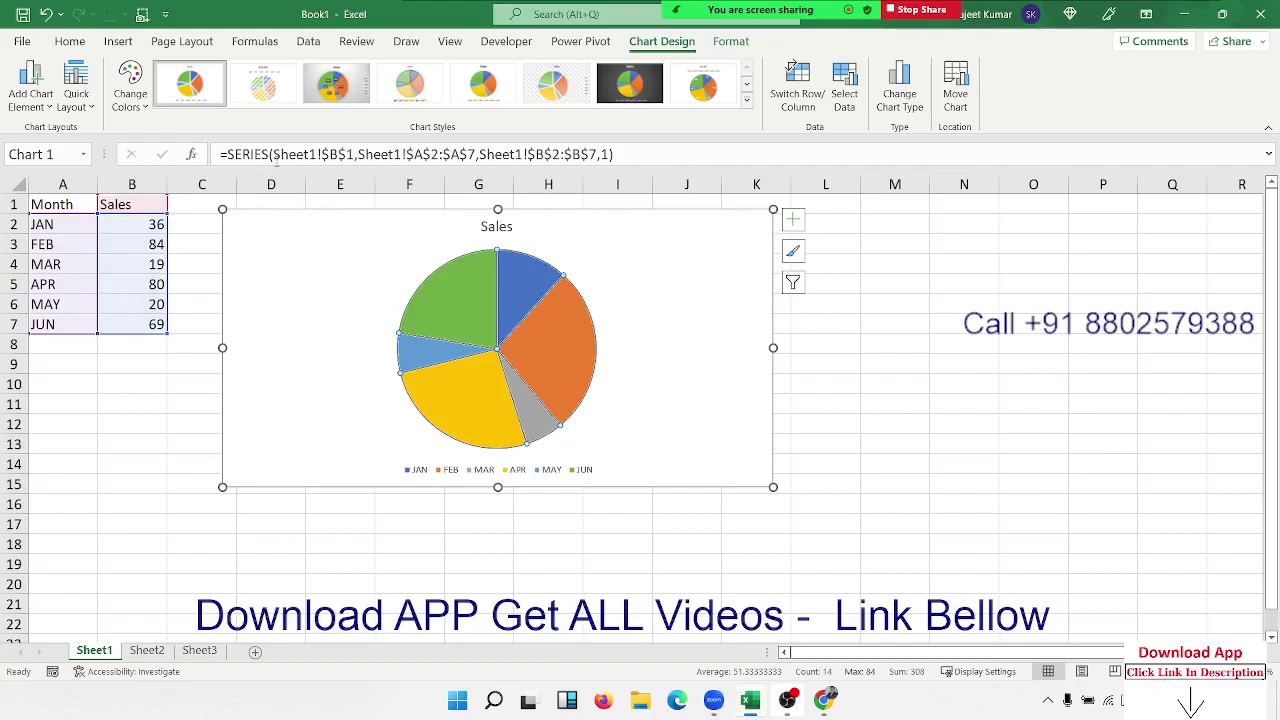
click(792, 251)
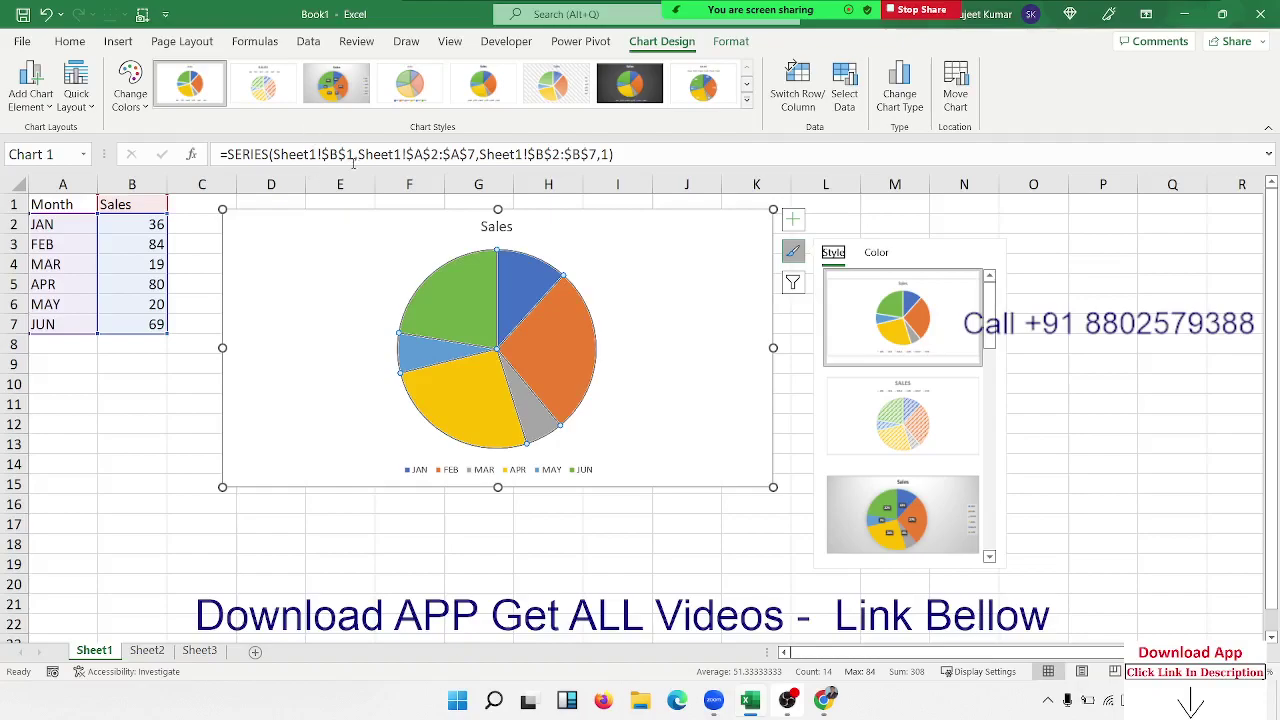
Review the SERIES formula's name Sheet1!$B$1, labels A2:A7, values B2:B7 and order 1
drag(354, 155, 281, 155)
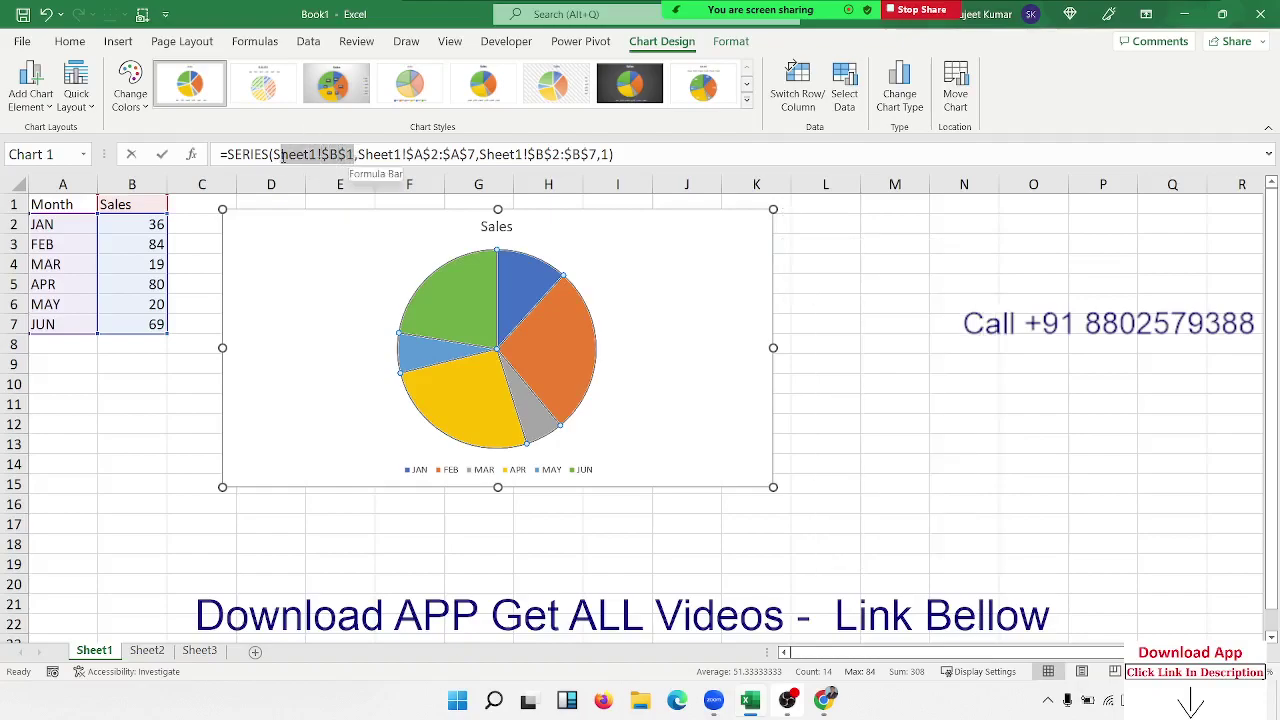
drag(280, 155, 273, 155)
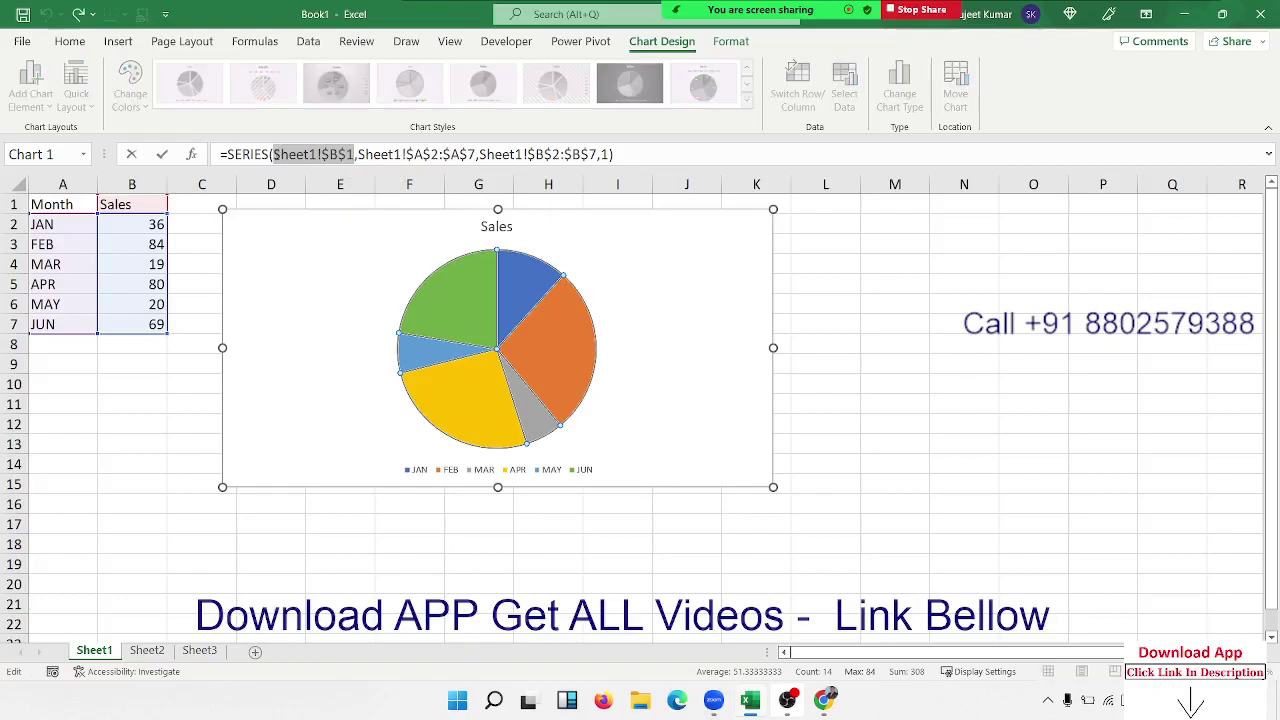
drag(359, 155, 476, 155)
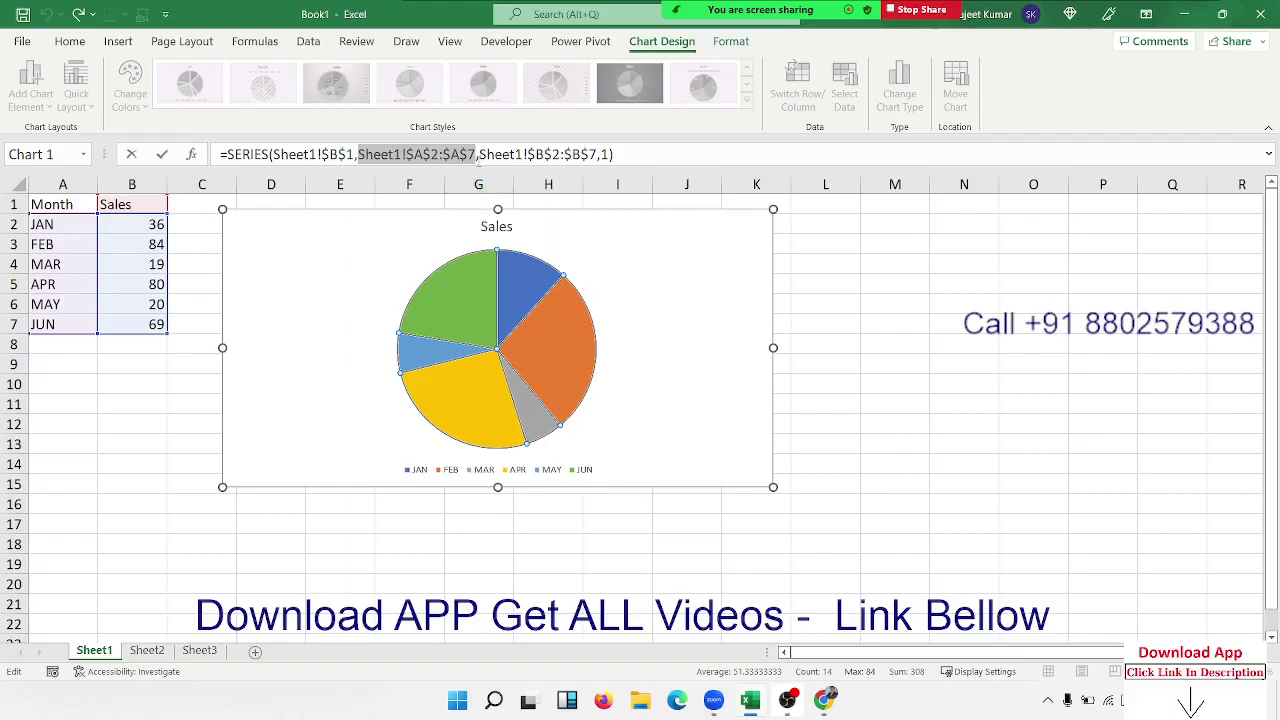
drag(480, 155, 590, 155)
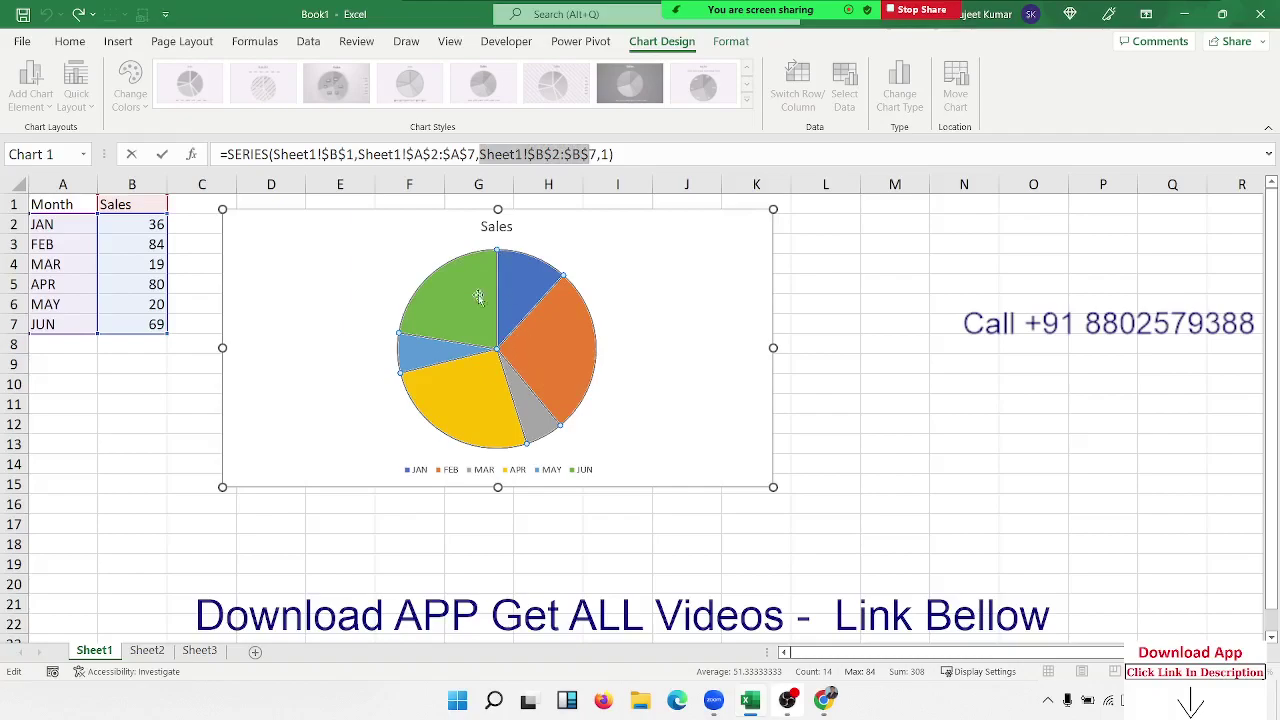
double_click(604, 154)
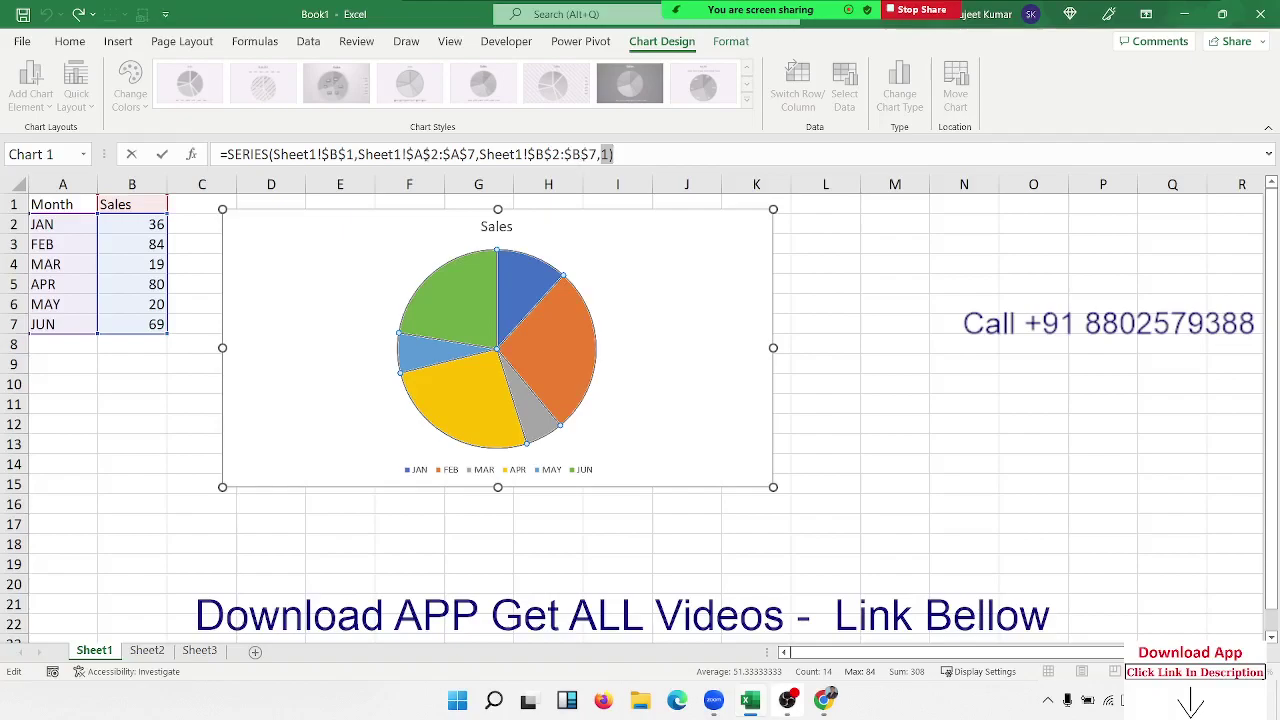
Shift the pie chart slightly down and right, then select cell C1
click(236, 240)
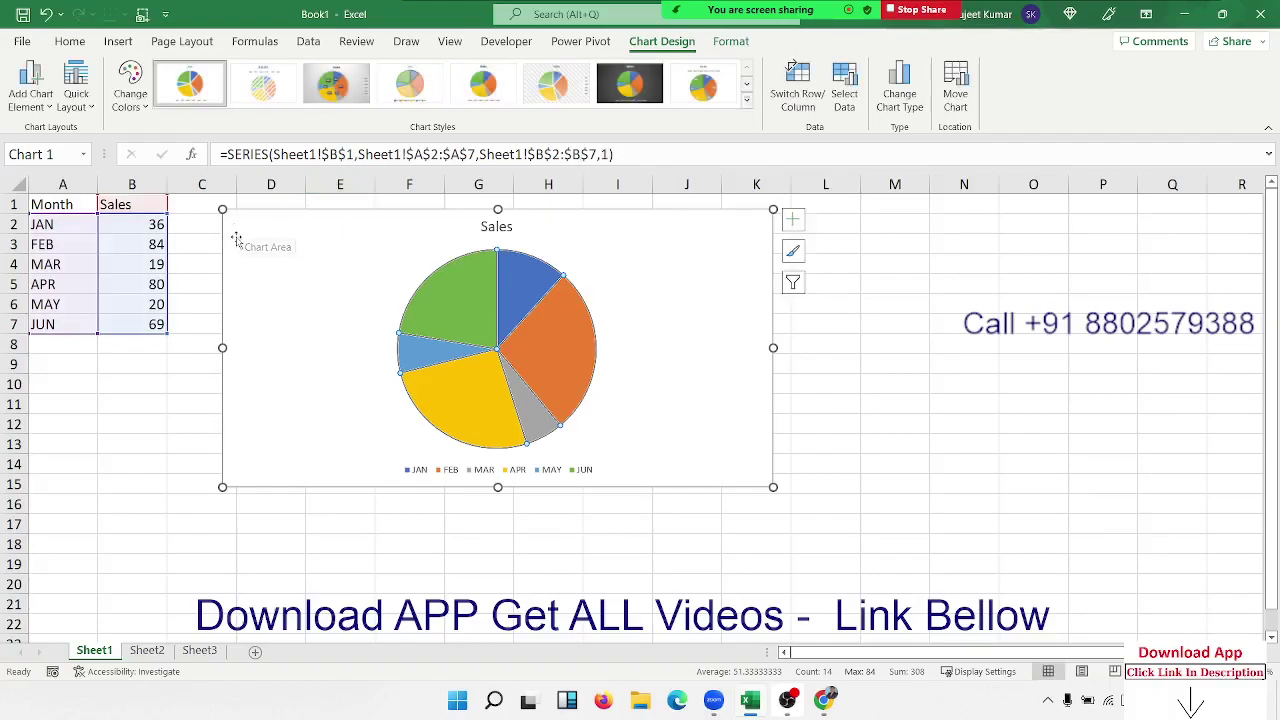
drag(236, 240, 257, 258)
click(223, 205)
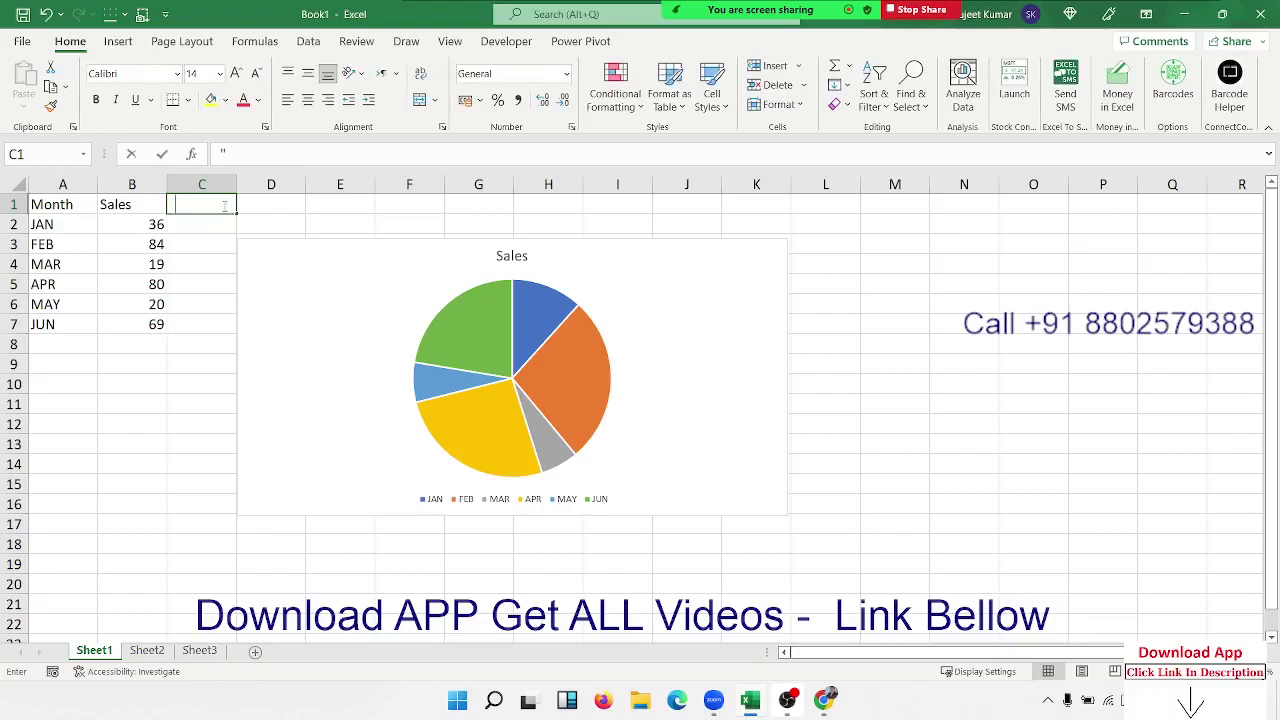
Type the title text "Monthly Sales of Year" in C1 and prefix it with = as a formula
text("Total)
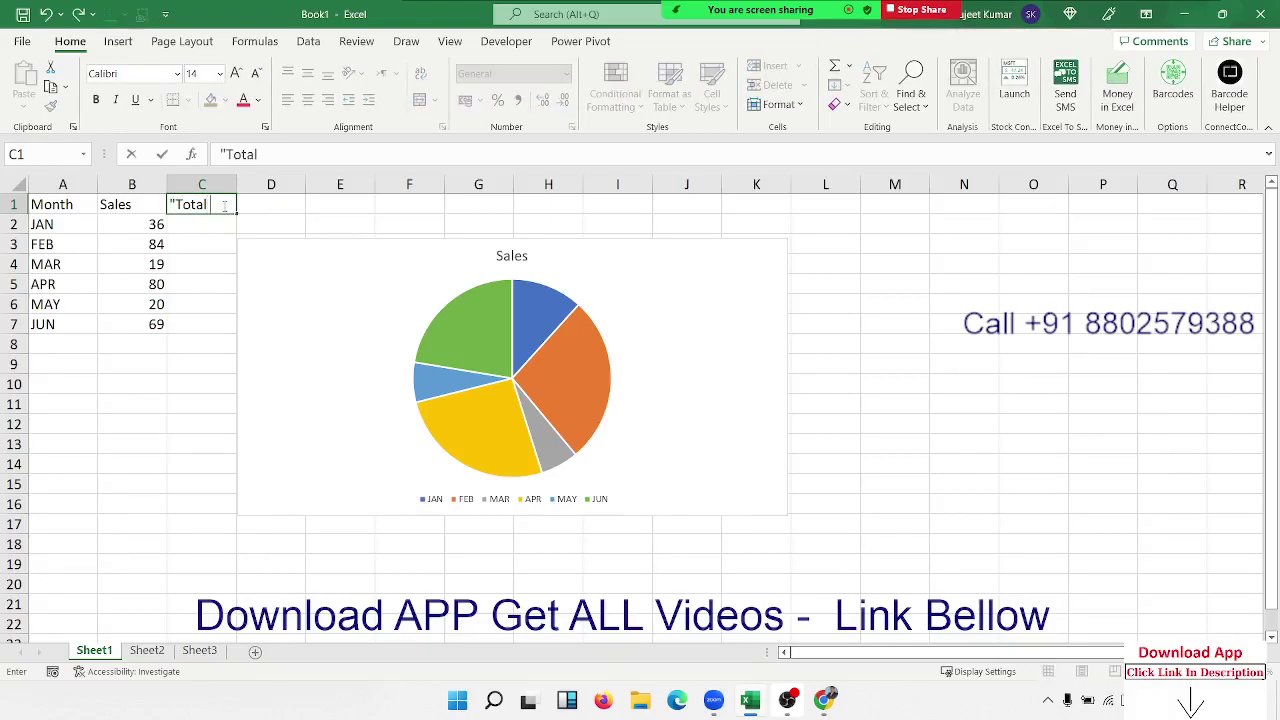
text( Sal)
key(BackSpace)
key(BackSpace)
key(BackSpace)
key(BackSpace)
key(BackSpace)
key(BackSpace)
key(BackSpace)
key(BackSpace)
text(Monthl)
text( SA)
key(BackSpace)
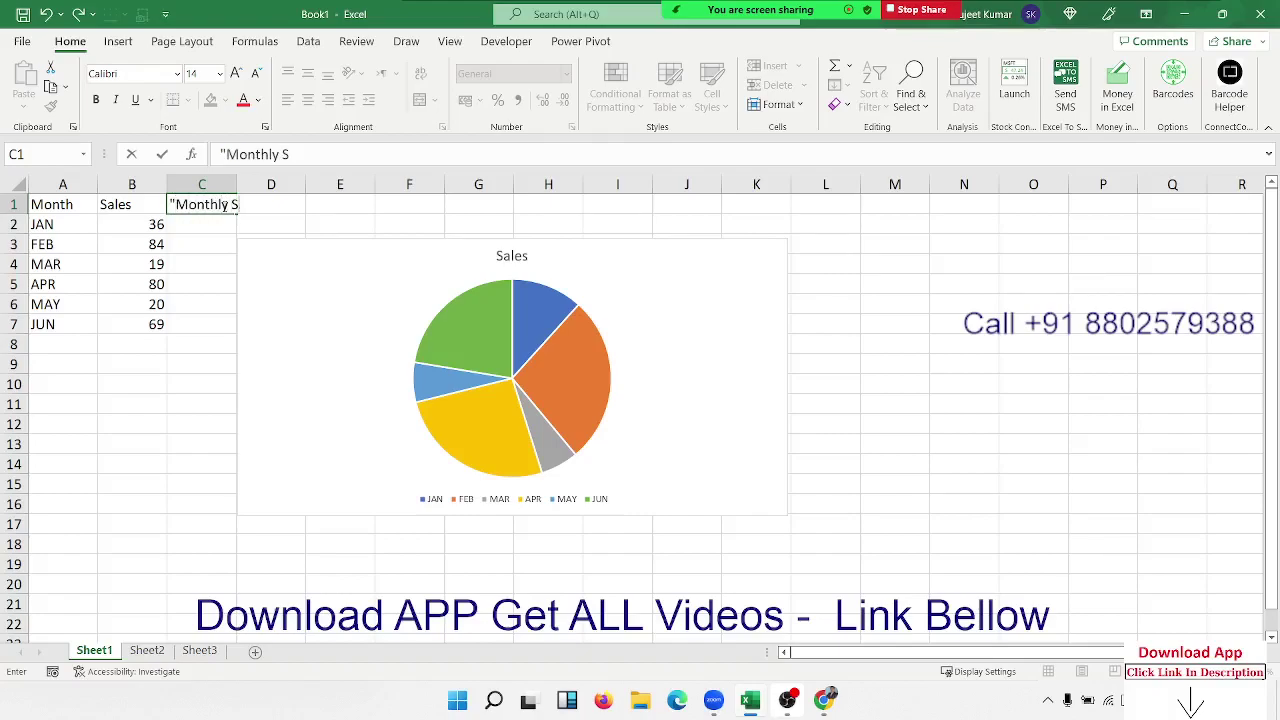
text(ales)
text( of Y)
text(ear)
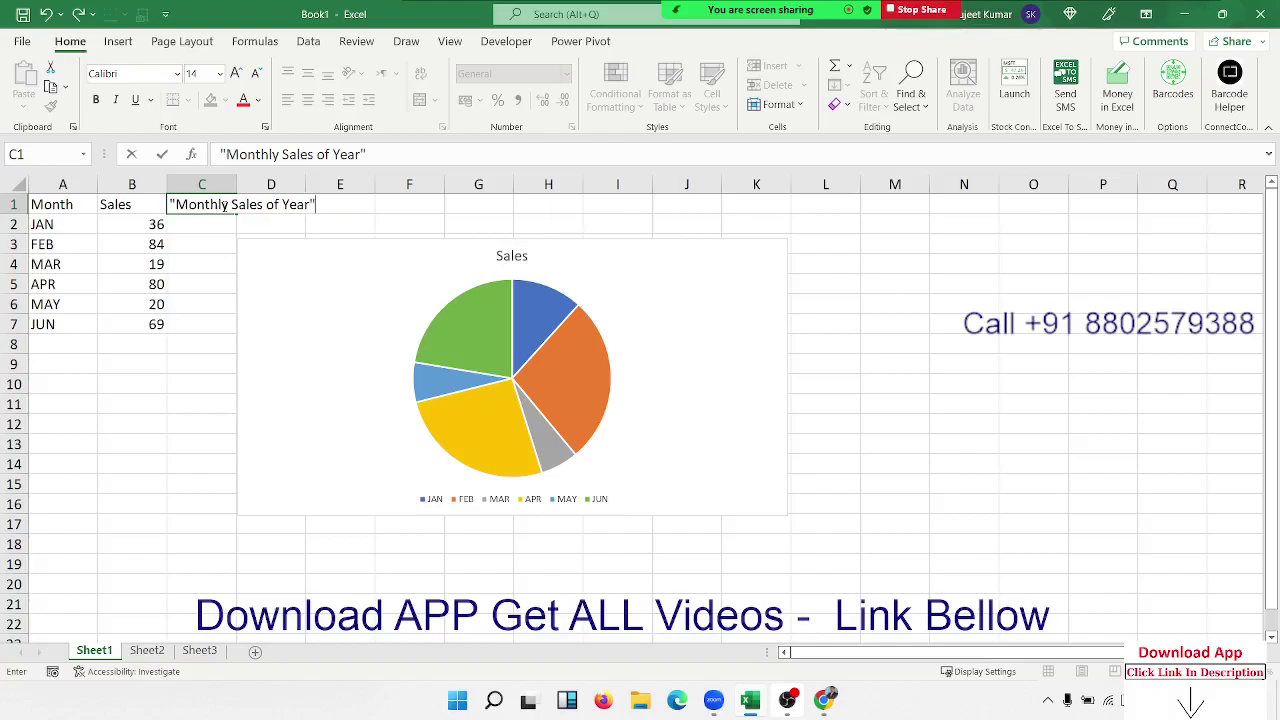
click(170, 204)
text(=)
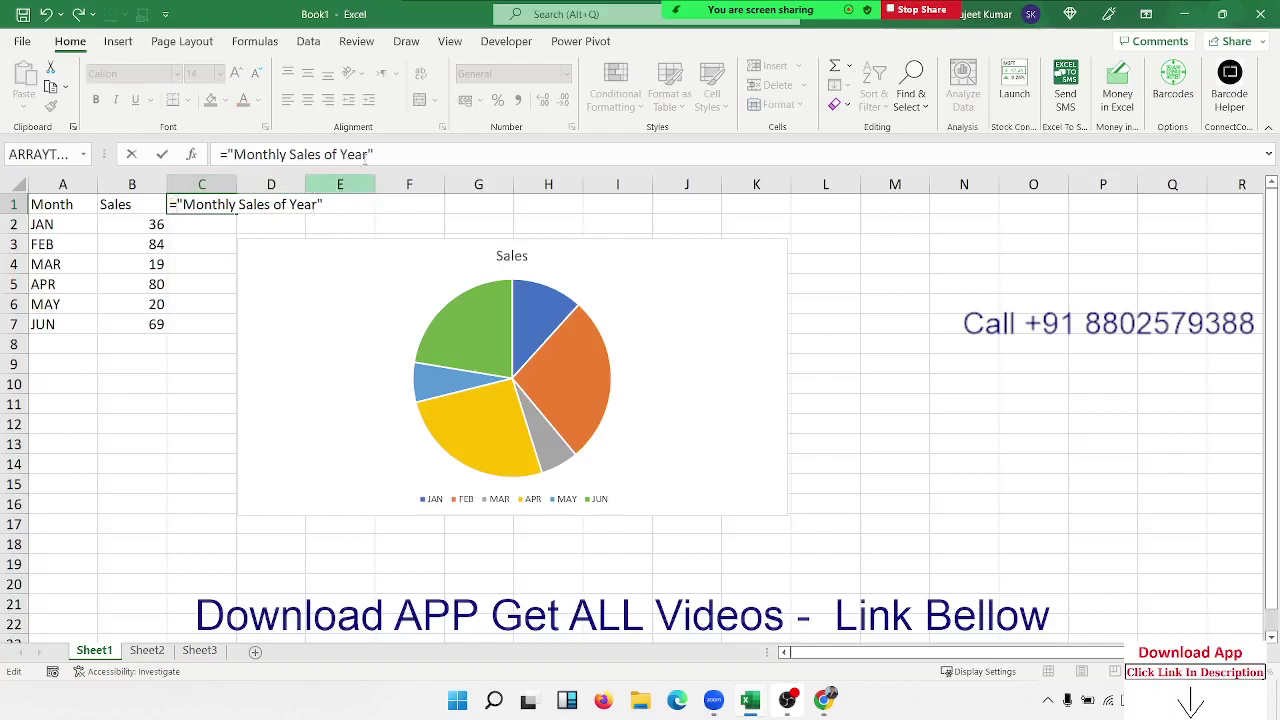
Append &YEAR(TODAY()) so C1 displays Monthly Sales of Year 2022
click(388, 156)
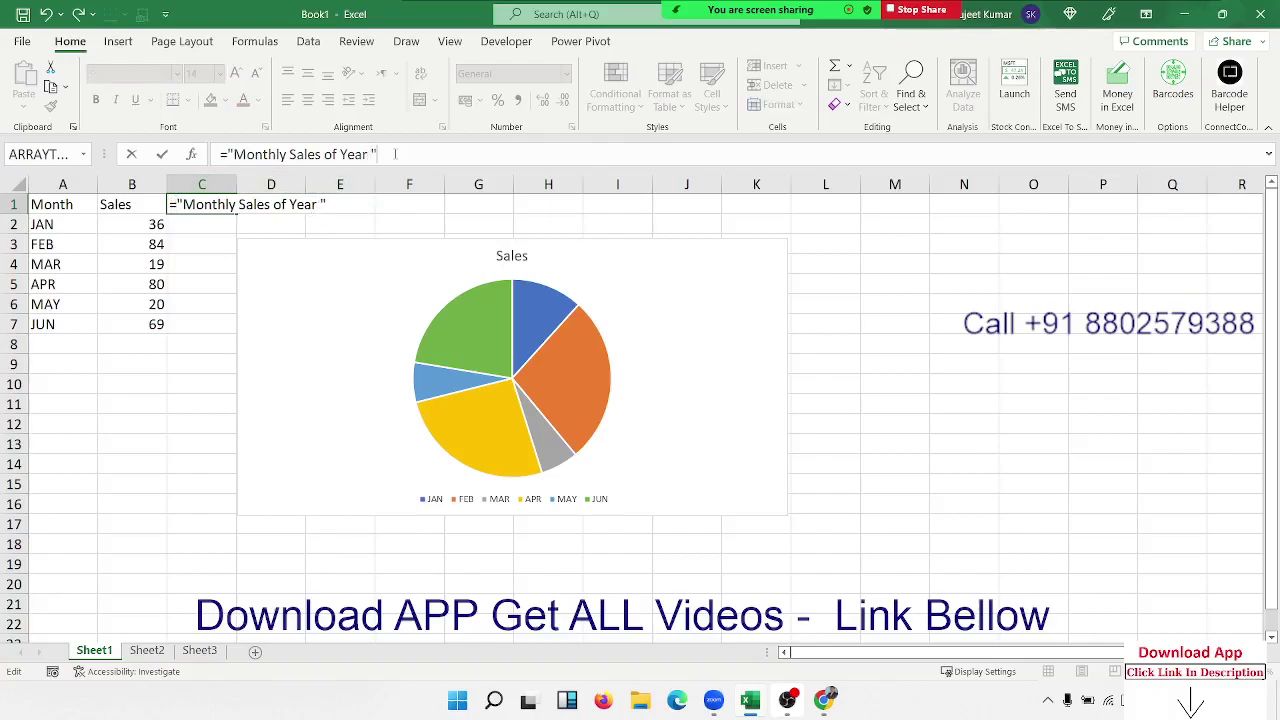
text(&|yea)
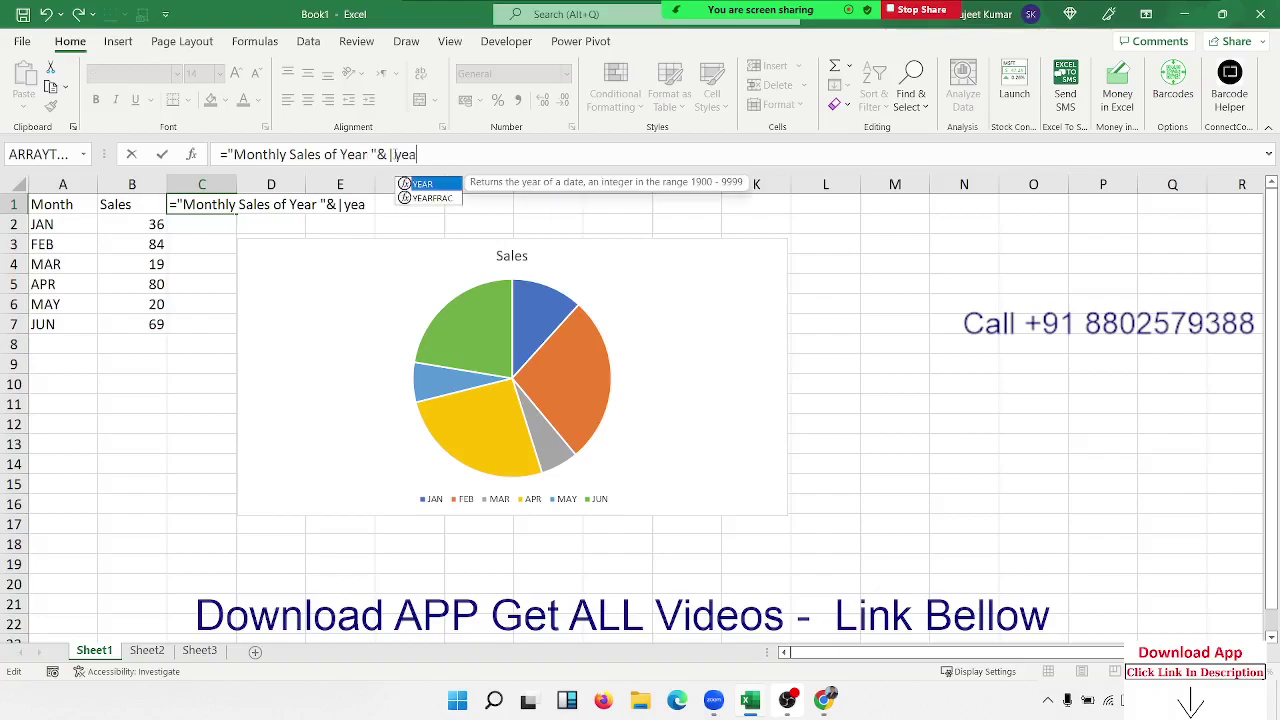
key(Tab)
text(toda)
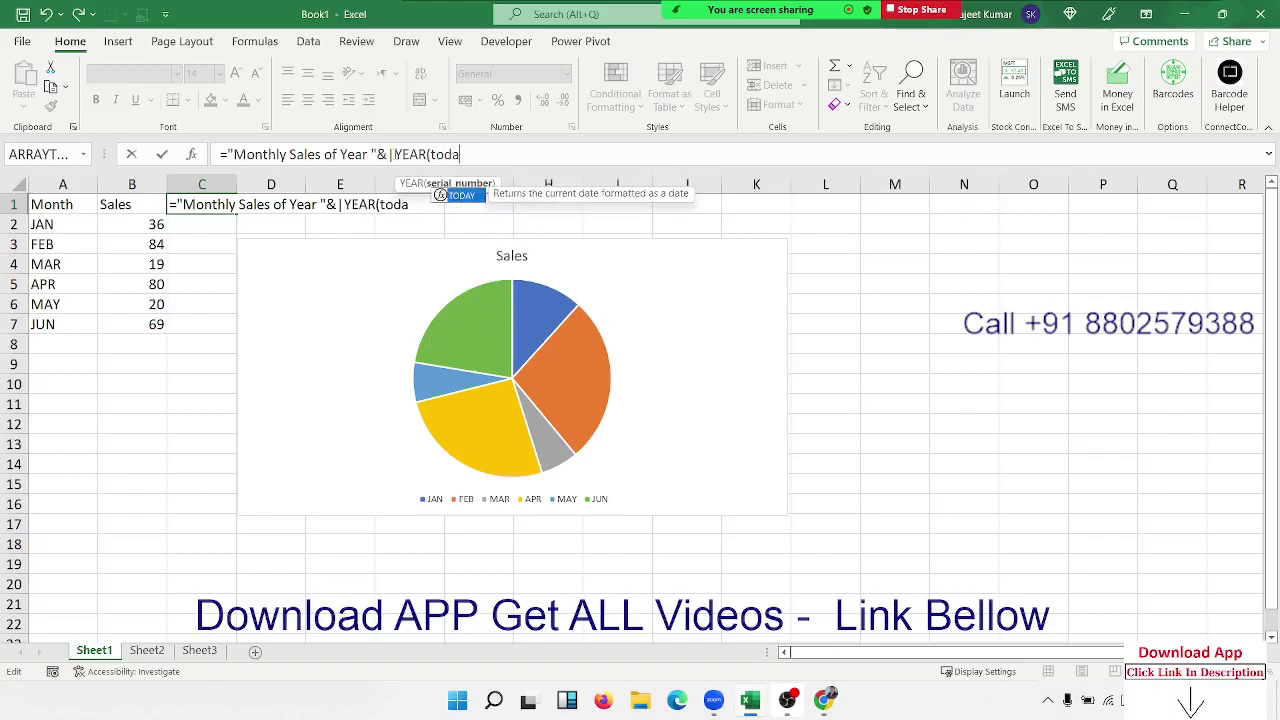
text(y)
key(Tab)
text())
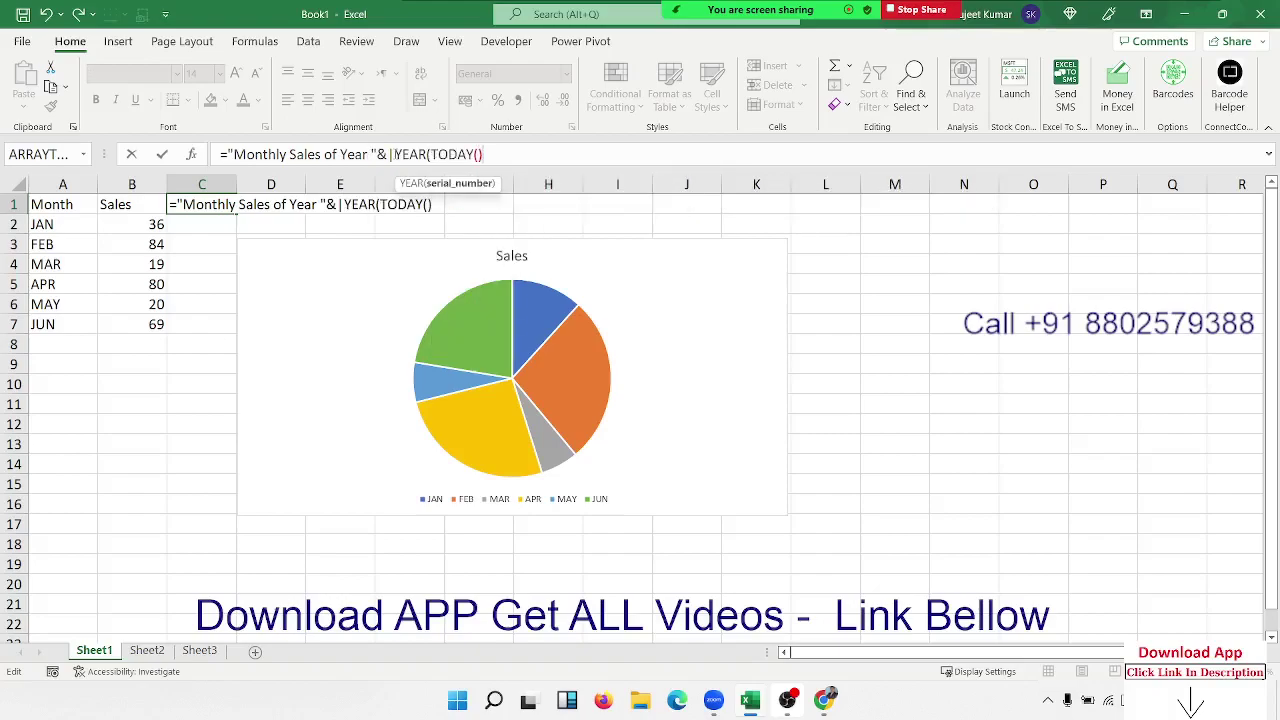
text())
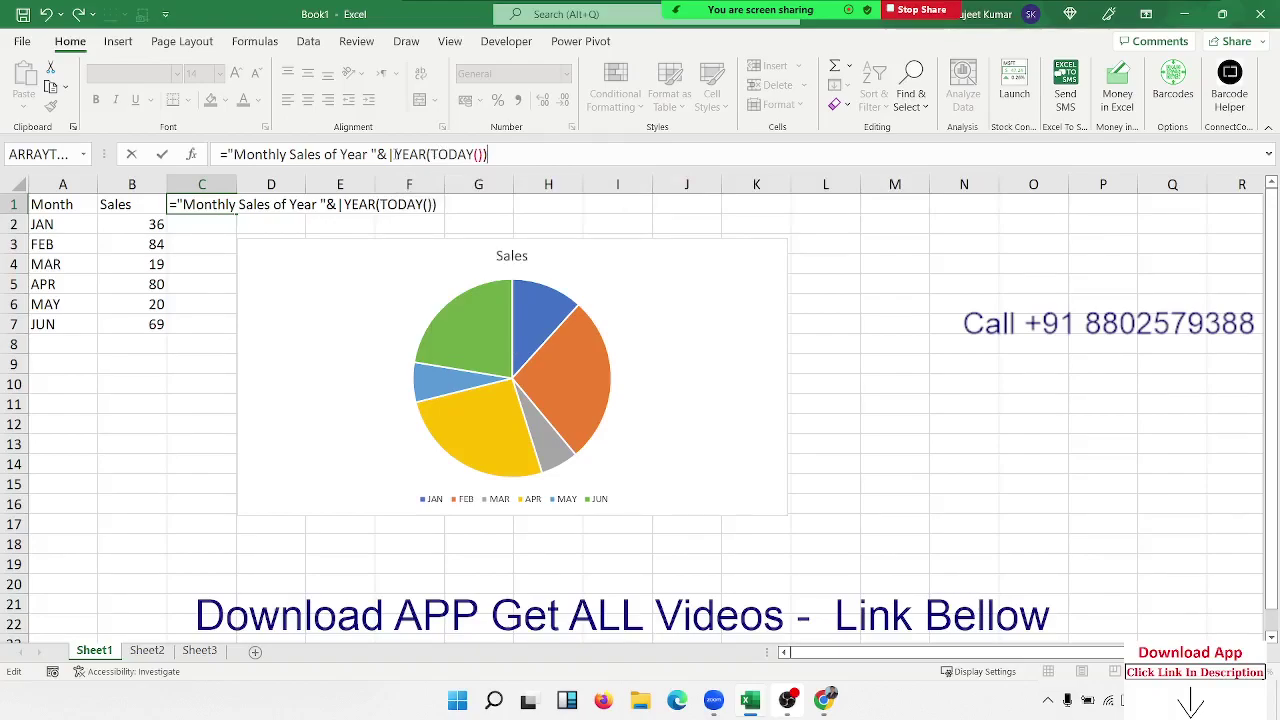
key(BackSpace)
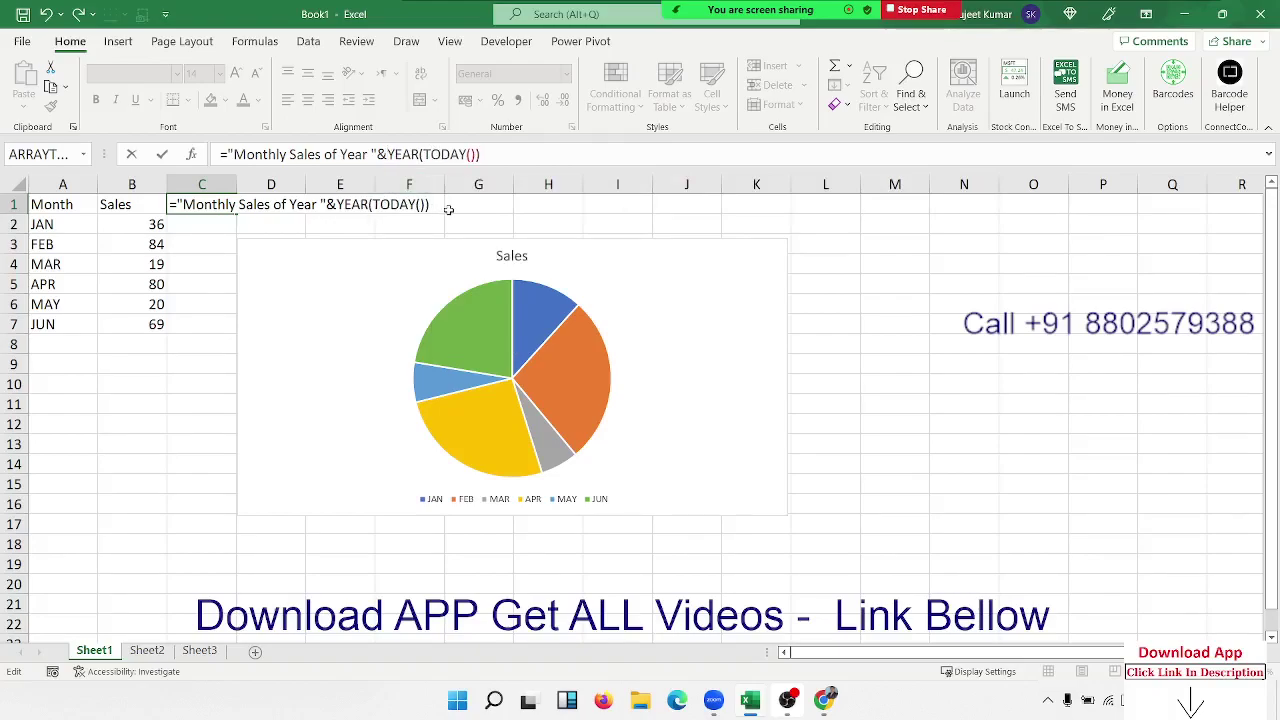
key(Return)
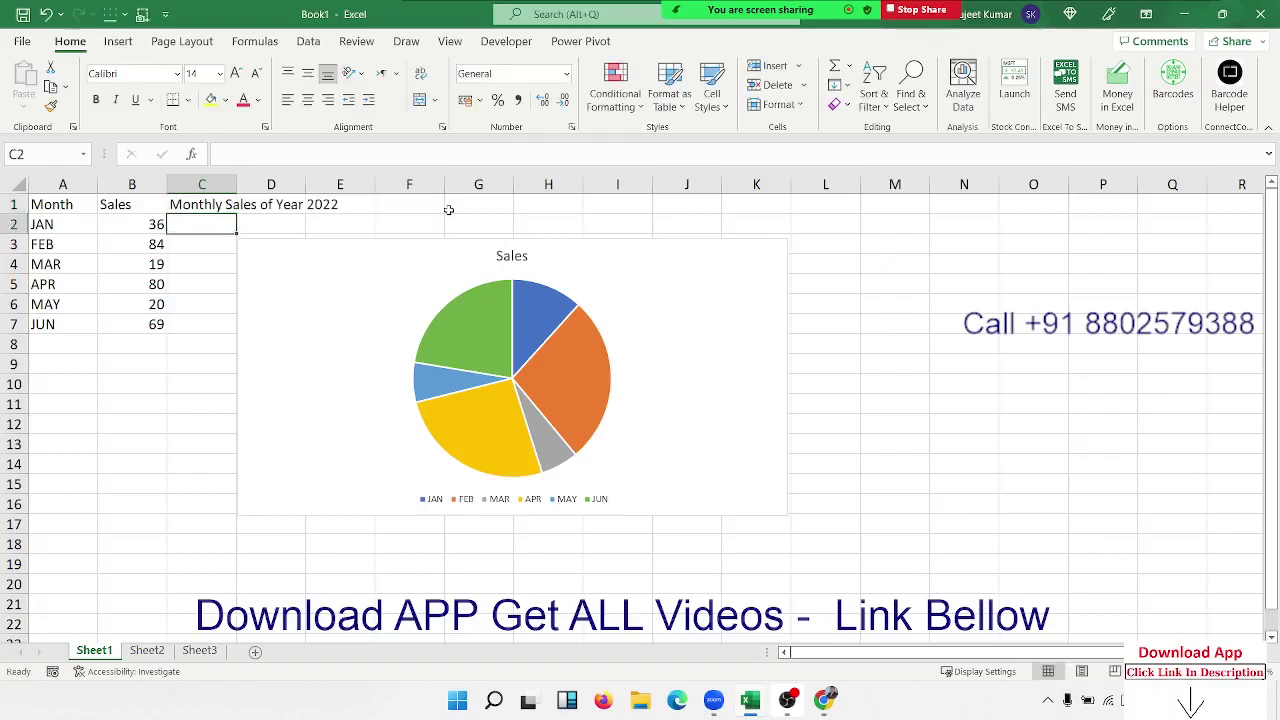
key(Up)
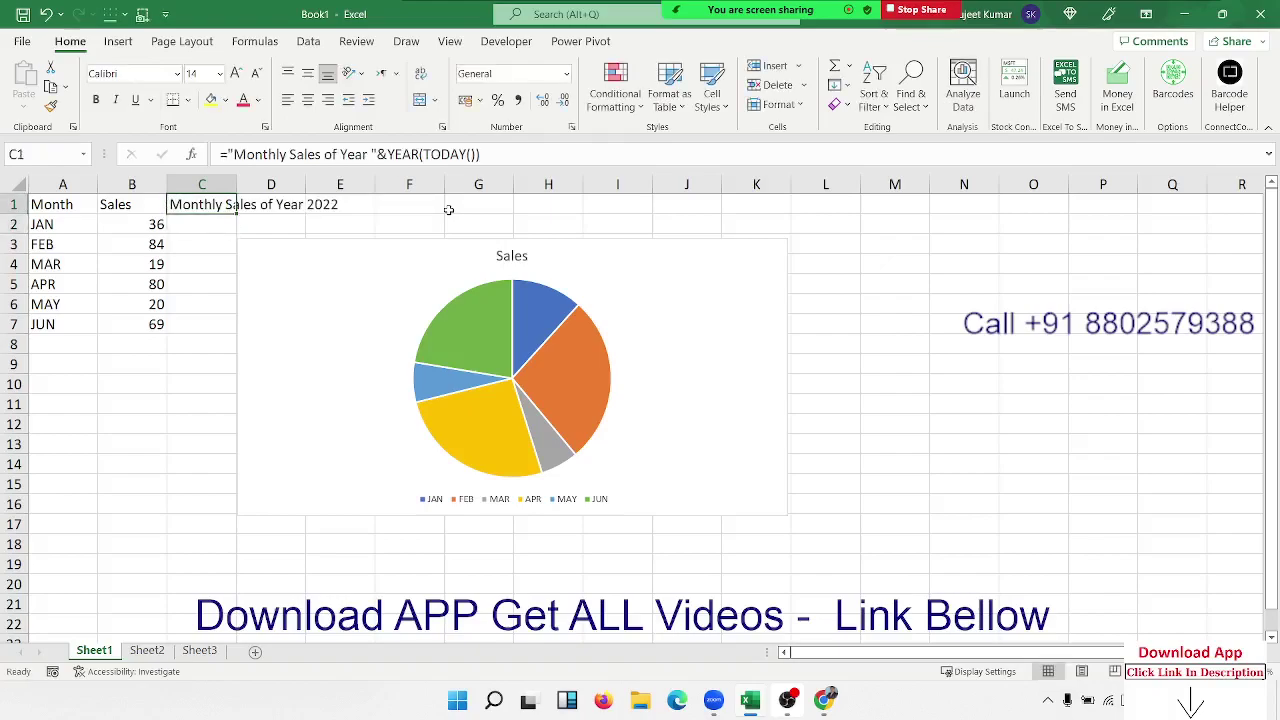
Replace the pie series name Sheet1!$B$1 with Sheet1!$C$1 in the SERIES formula
click(362, 268)
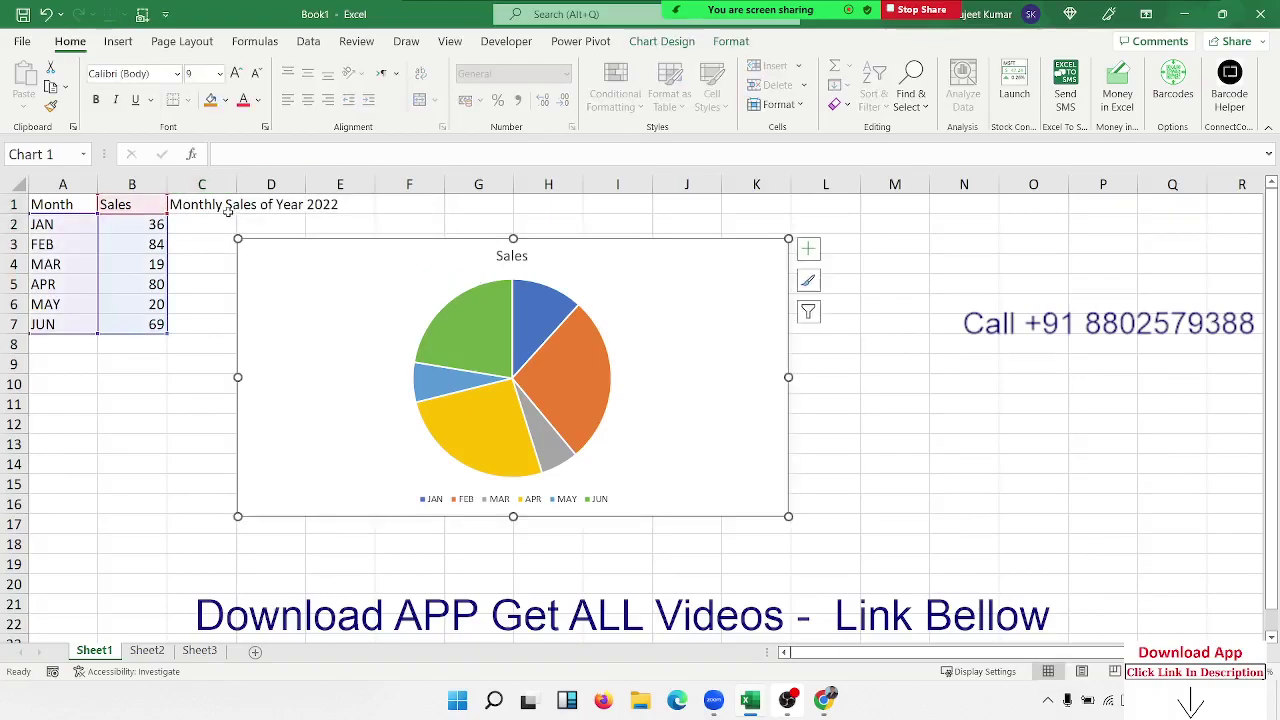
click(440, 304)
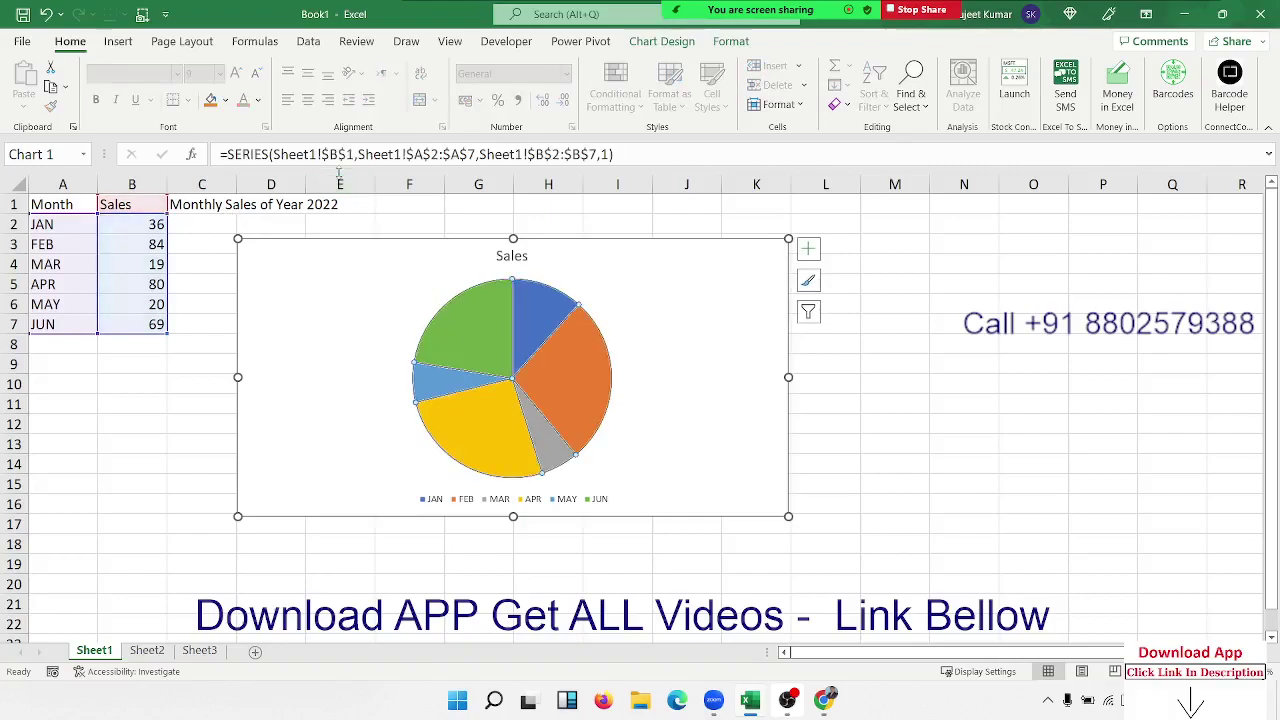
drag(354, 155, 276, 145)
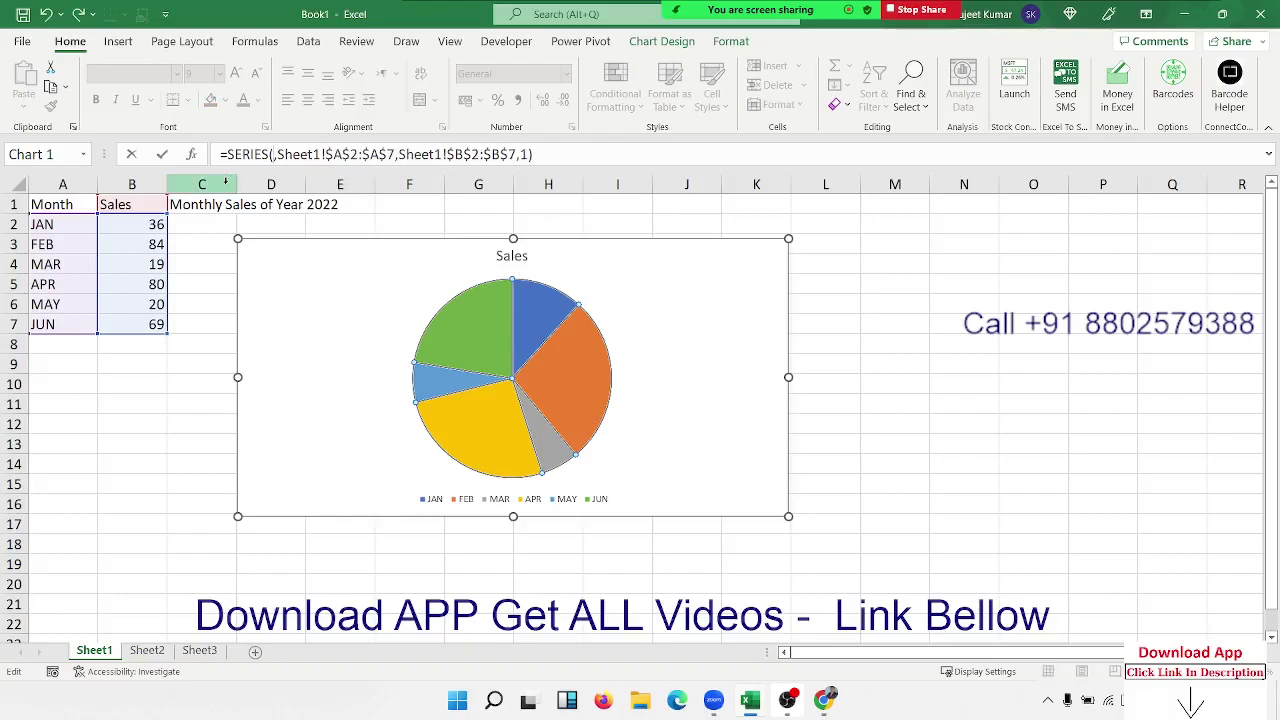
click(202, 203)
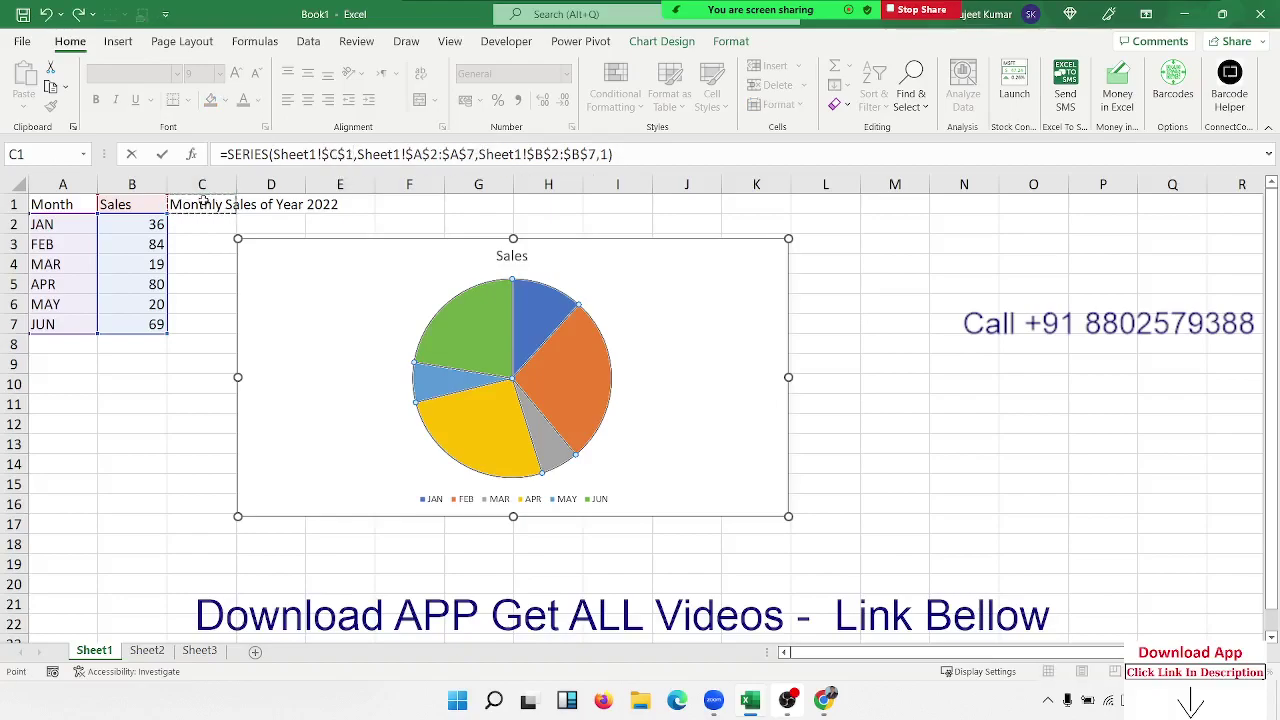
key(Return)
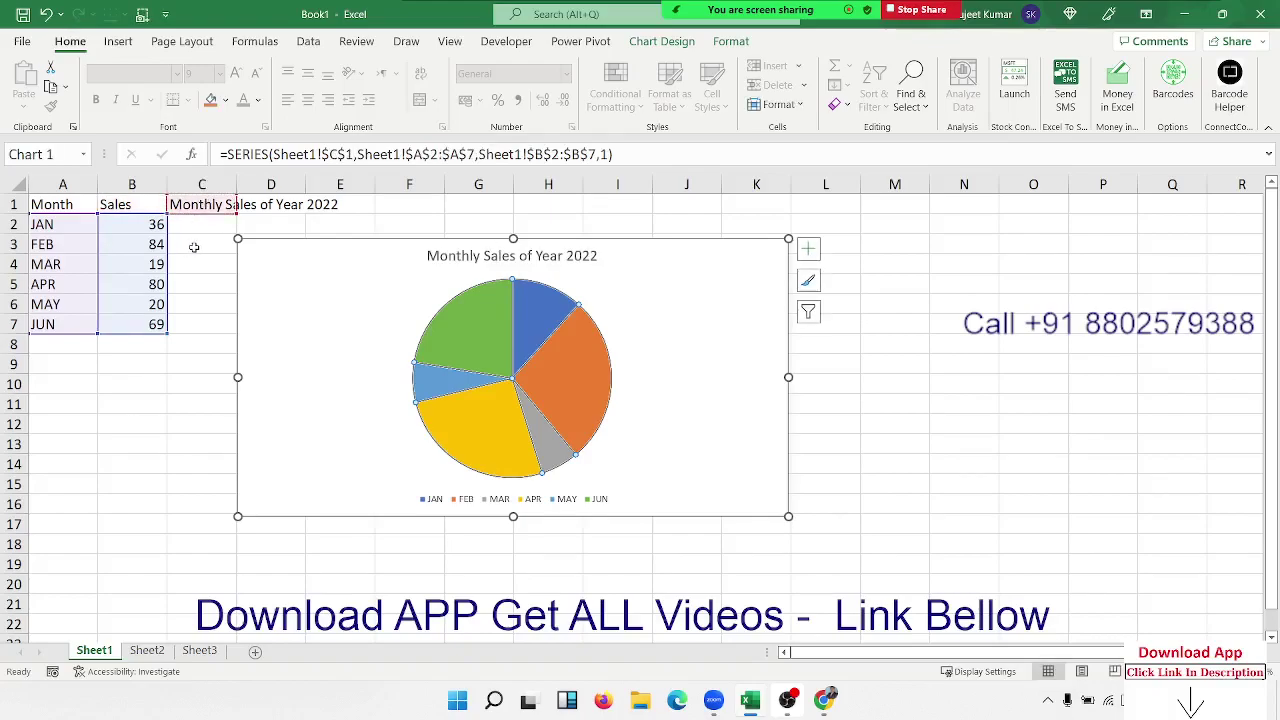
click(190, 245)
click(203, 204)
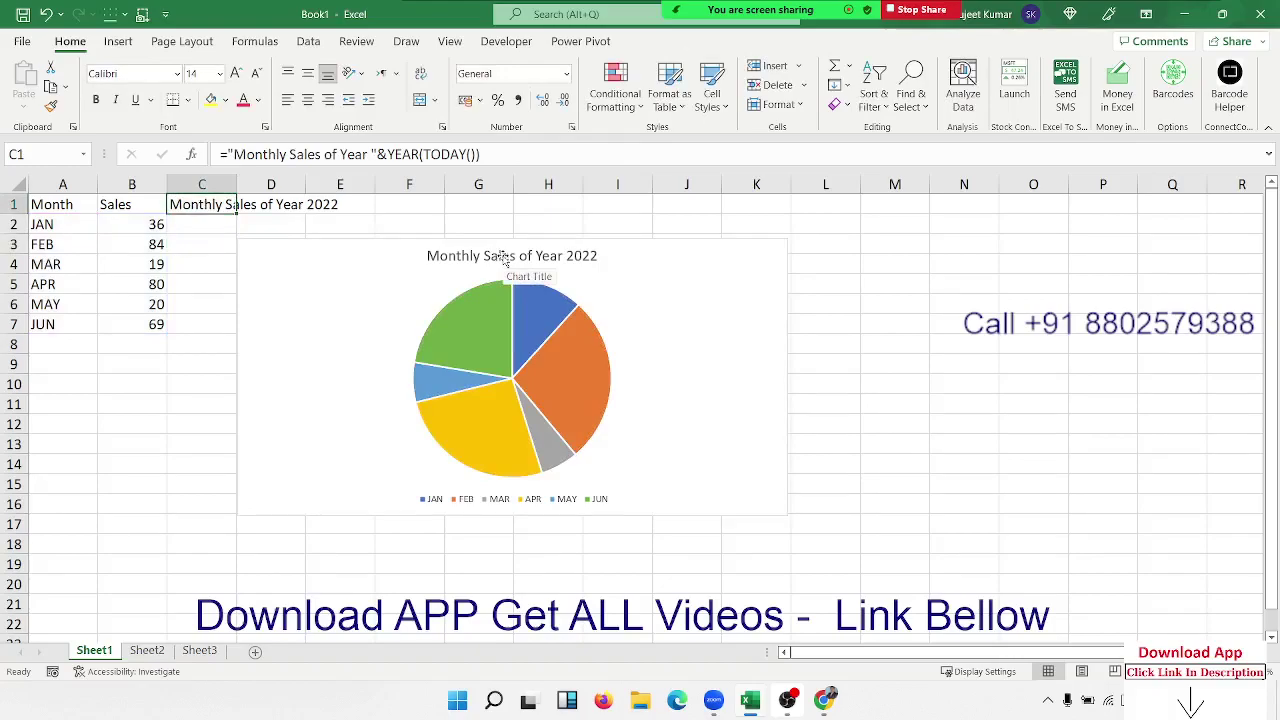
On Sheet2, enter the Month heading and fill JAN through NOV down A2:A12
click(168, 651)
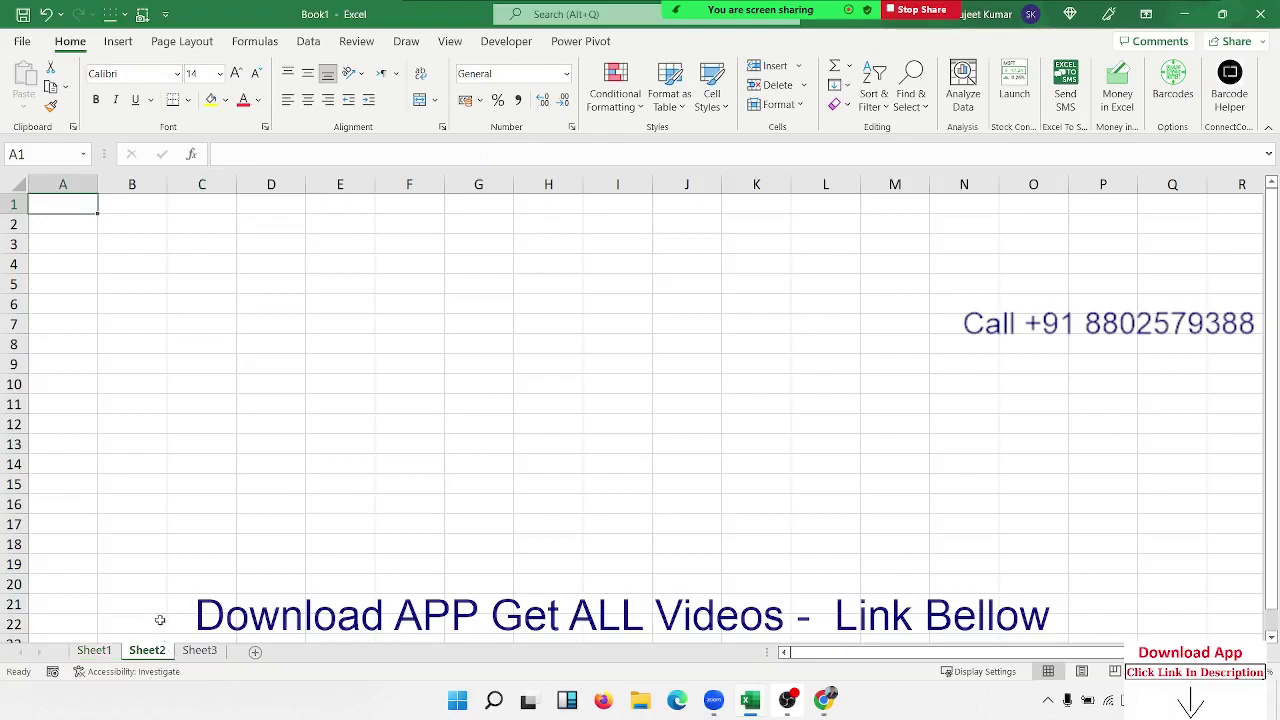
text(Month\)
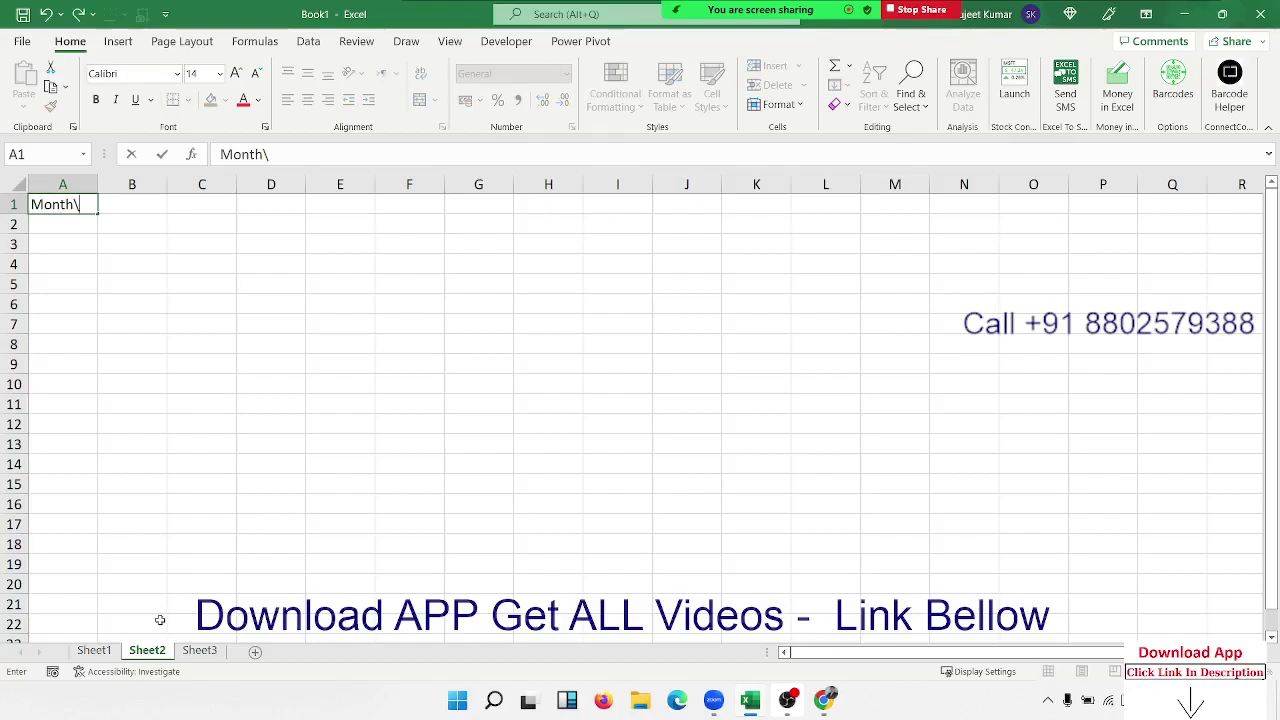
key(BackSpace)
key(Return)
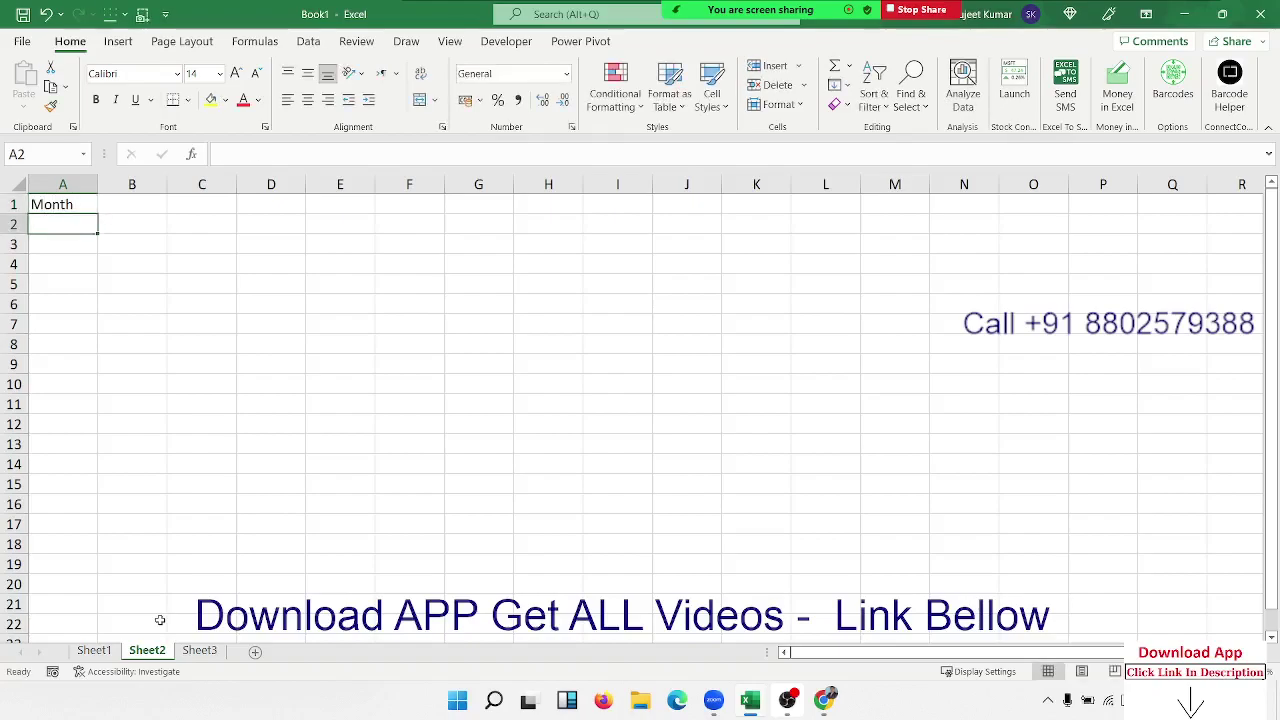
text(JAN)
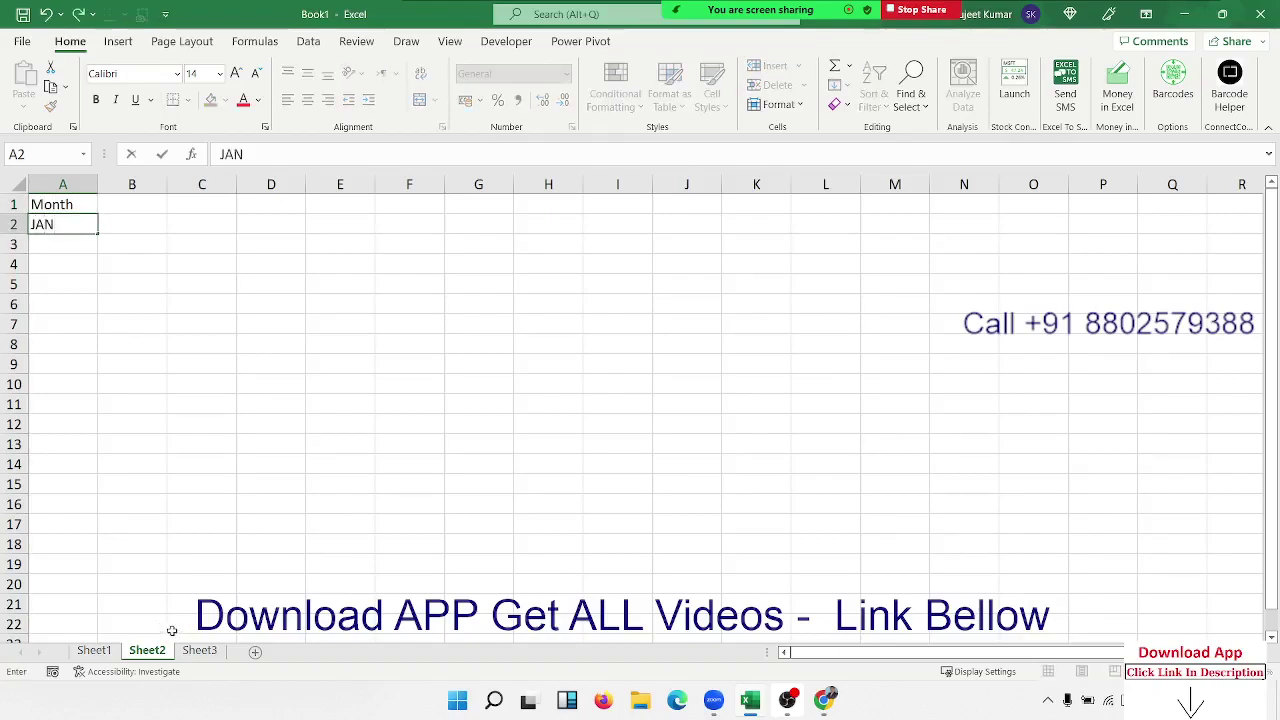
click(110, 466)
click(66, 228)
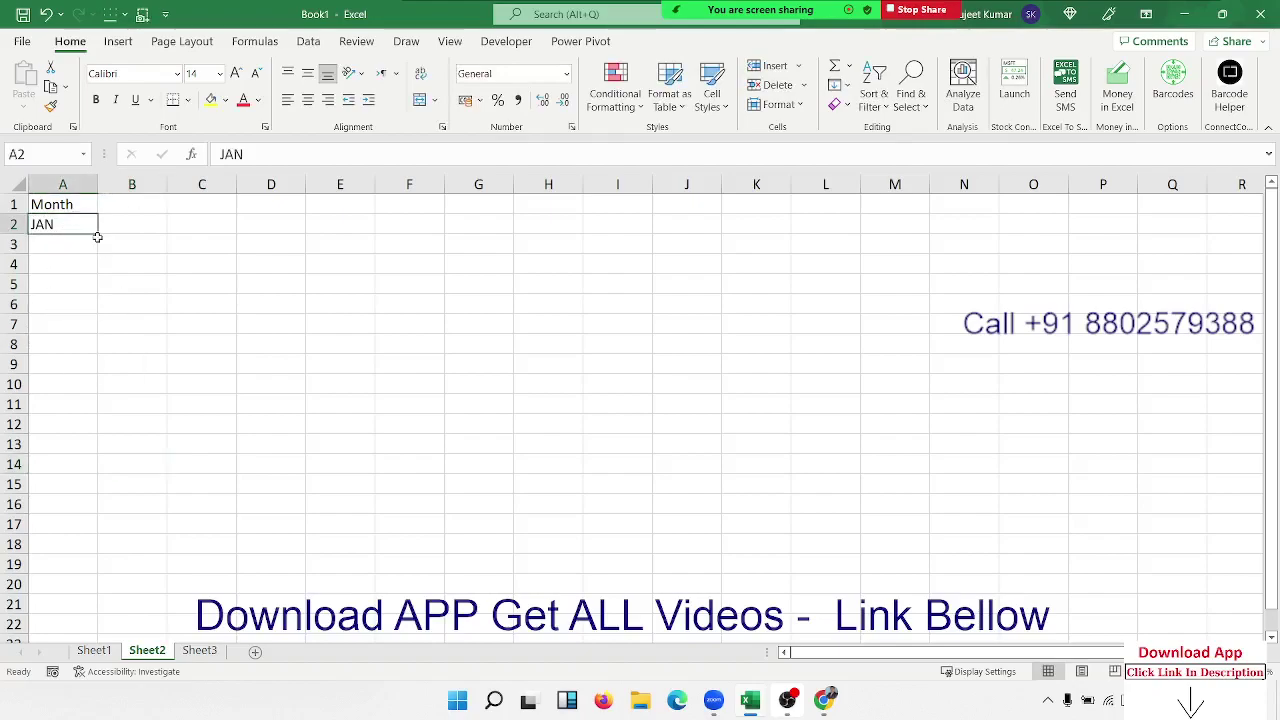
drag(99, 232, 101, 434)
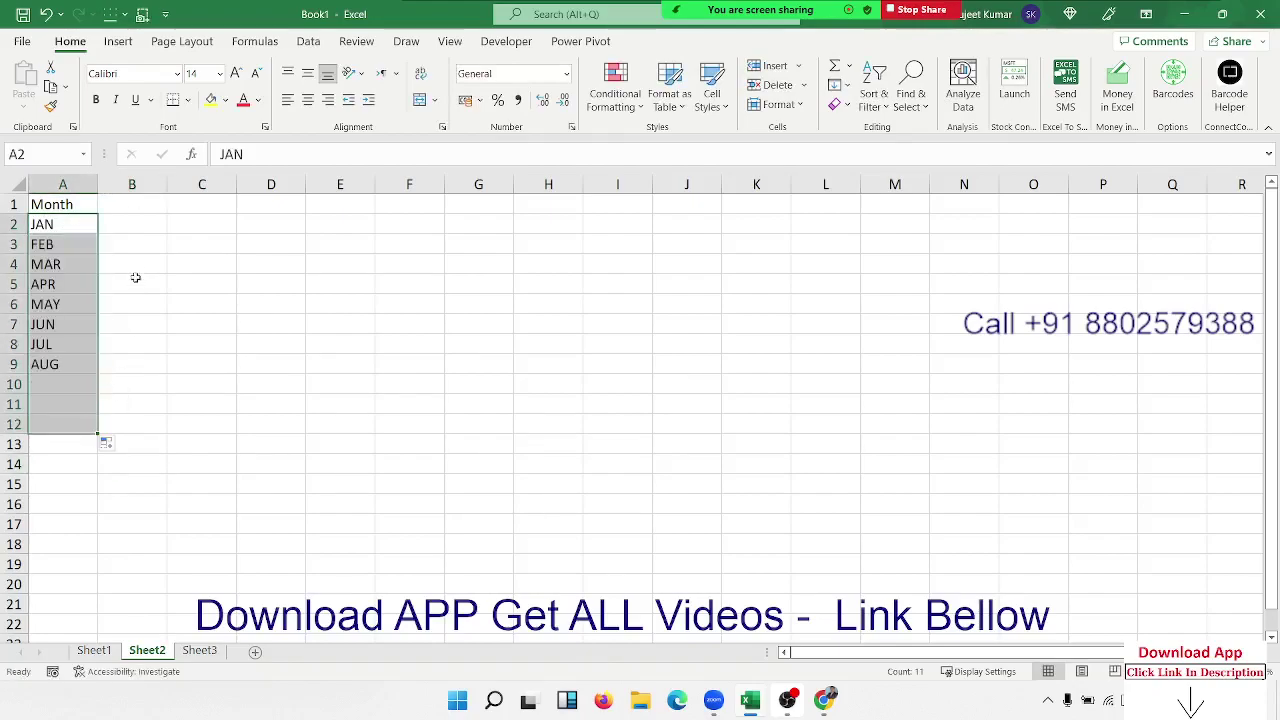
Add a Sales heading in B1 and enter =RANDBETWEEN(10,90) in B2
click(137, 205)
text(Sale)
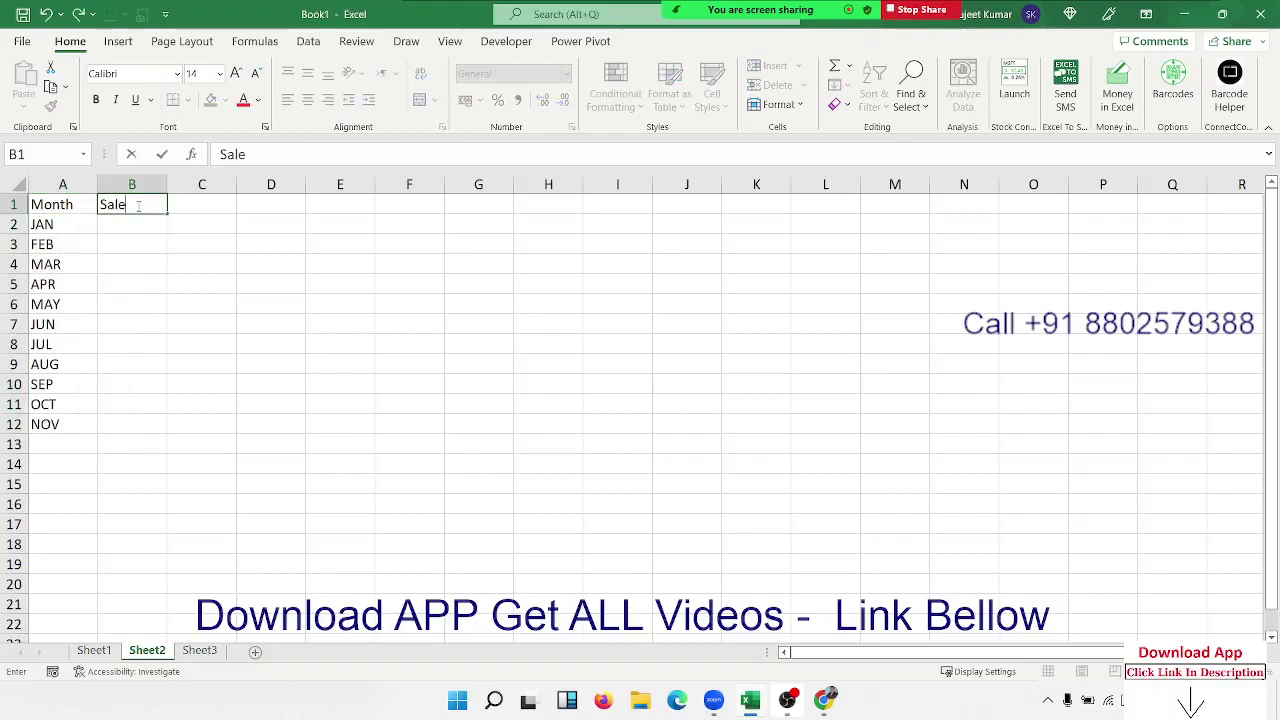
text(s)
key(Return)
text(=ra)
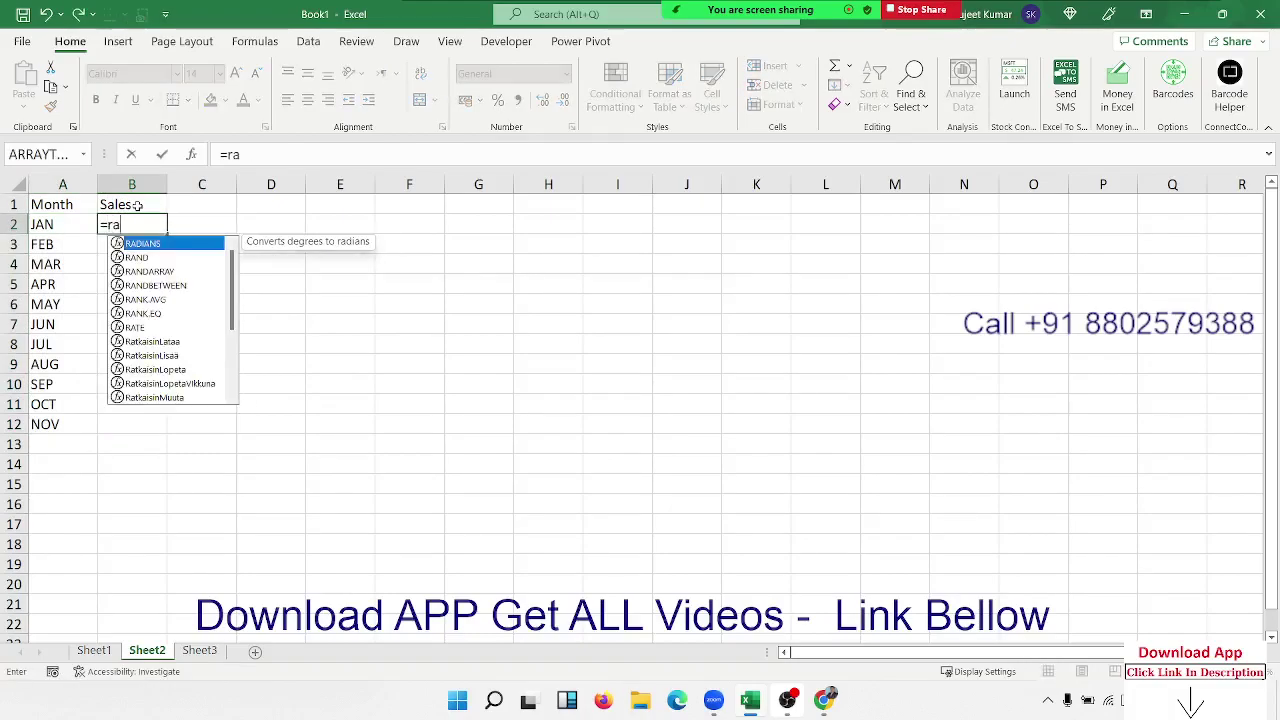
key(Down)
key(Down)
key(Down)
key(Tab)
text(10)
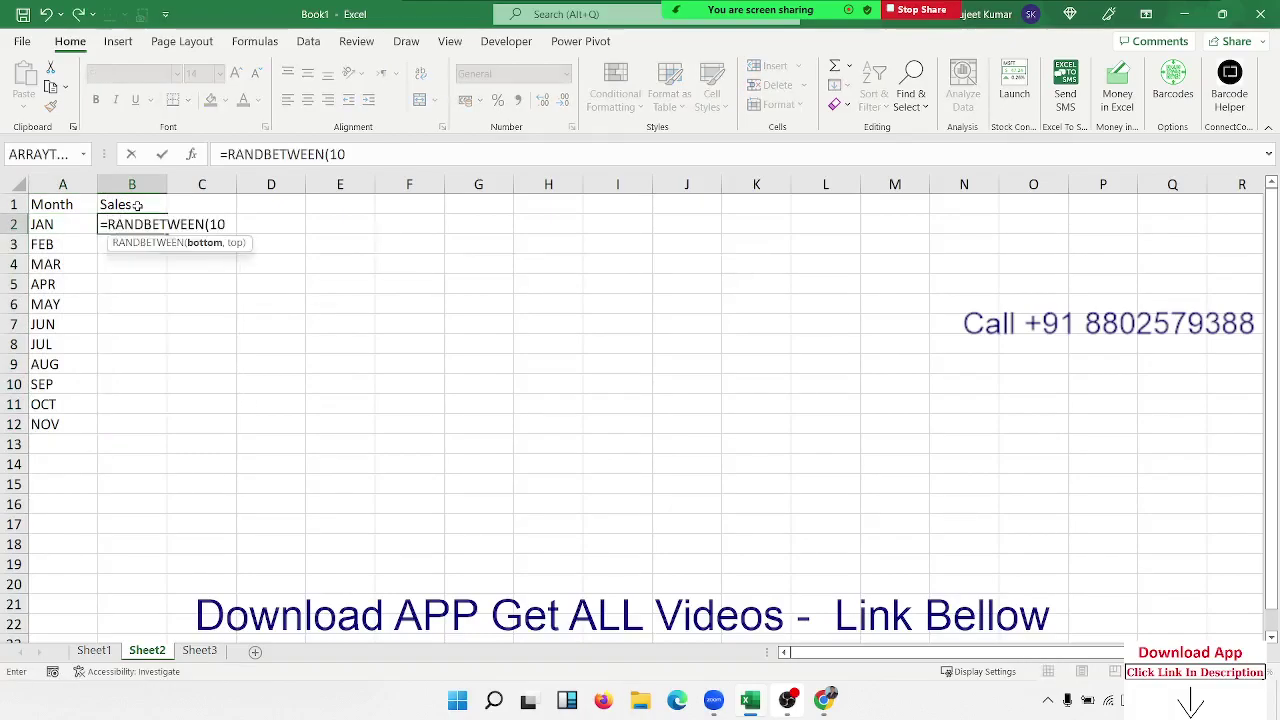
text(,90)
key(Return)
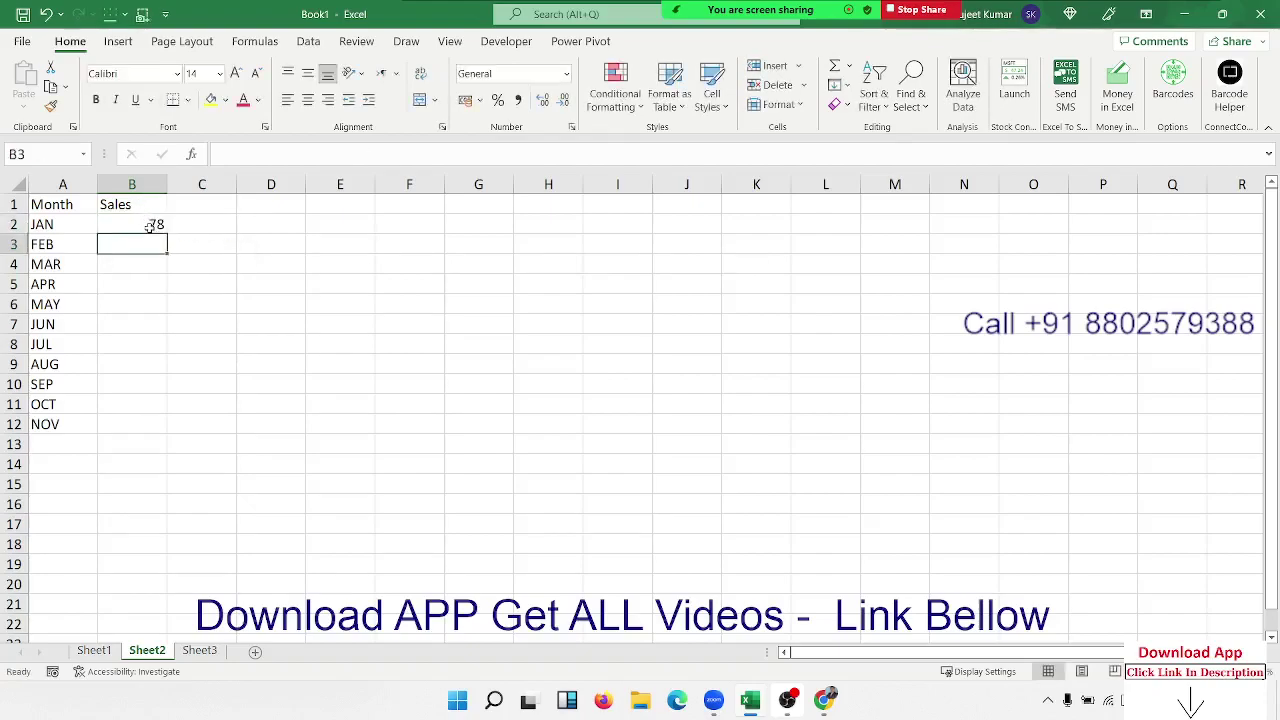
Fill the formula down to B12 and paste the figures back as fixed values
drag(166, 234, 157, 415)
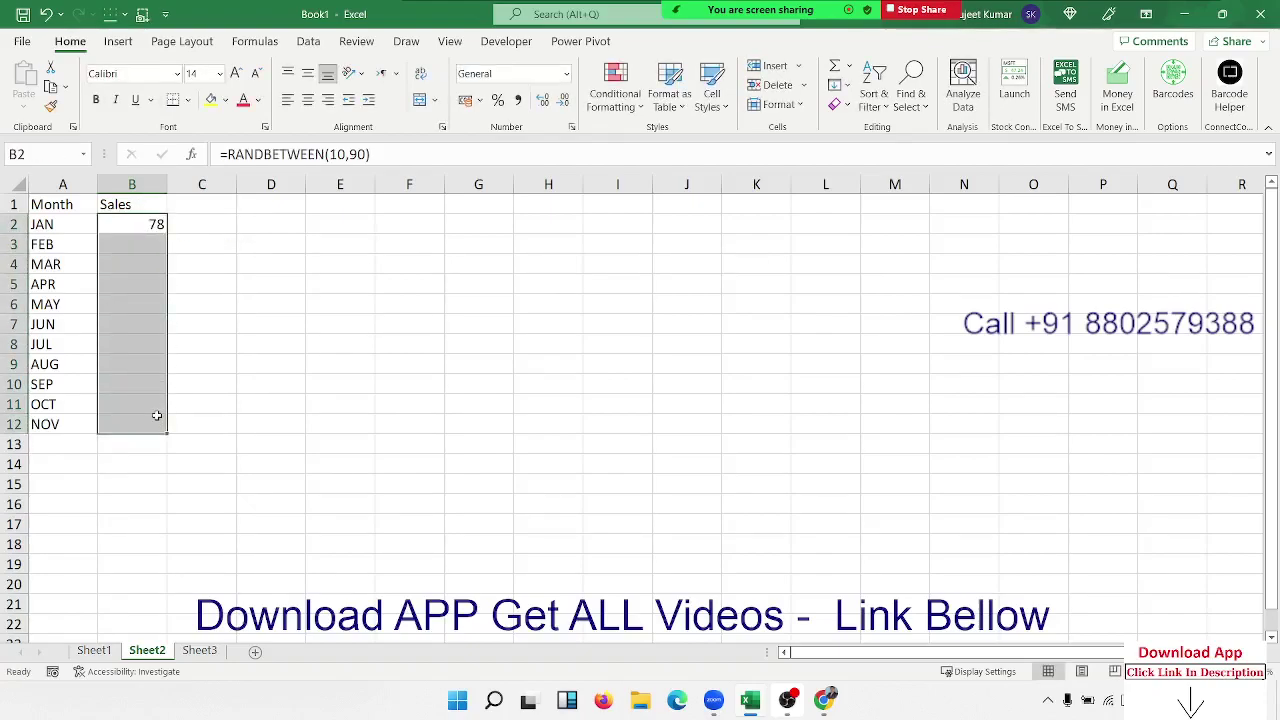
drag(157, 415, 157, 415)
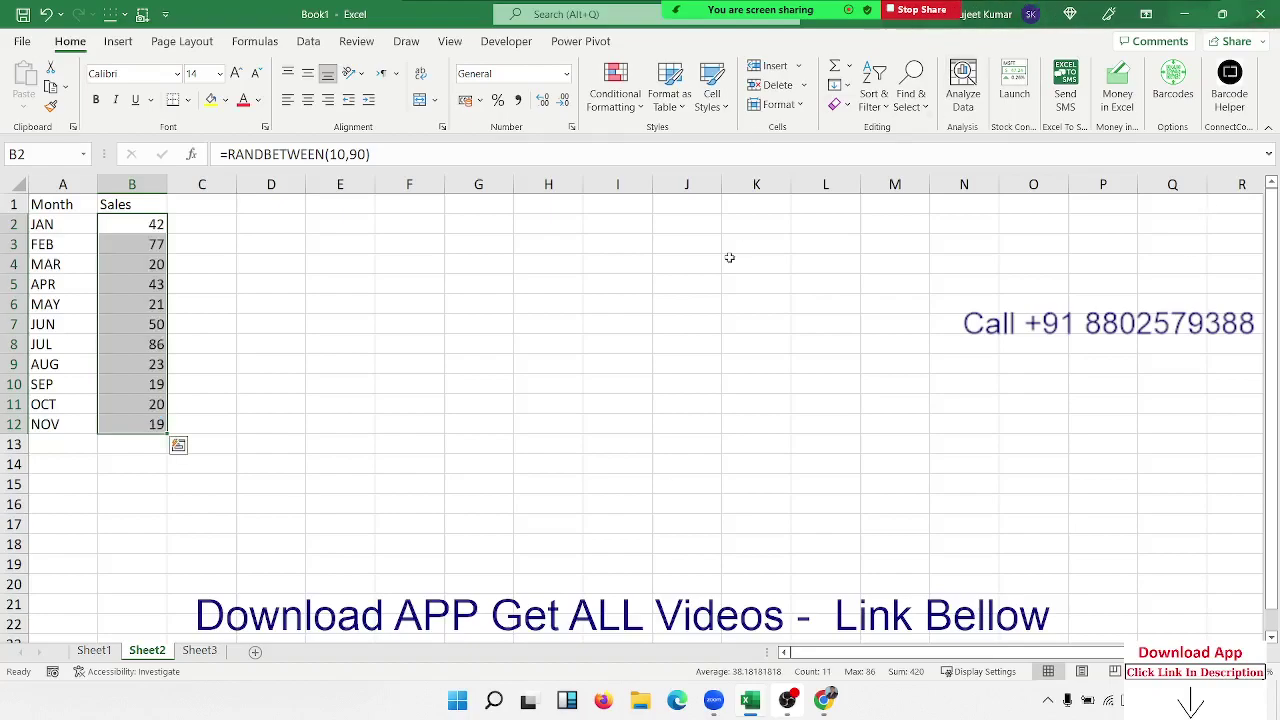
key(ctrl+c)
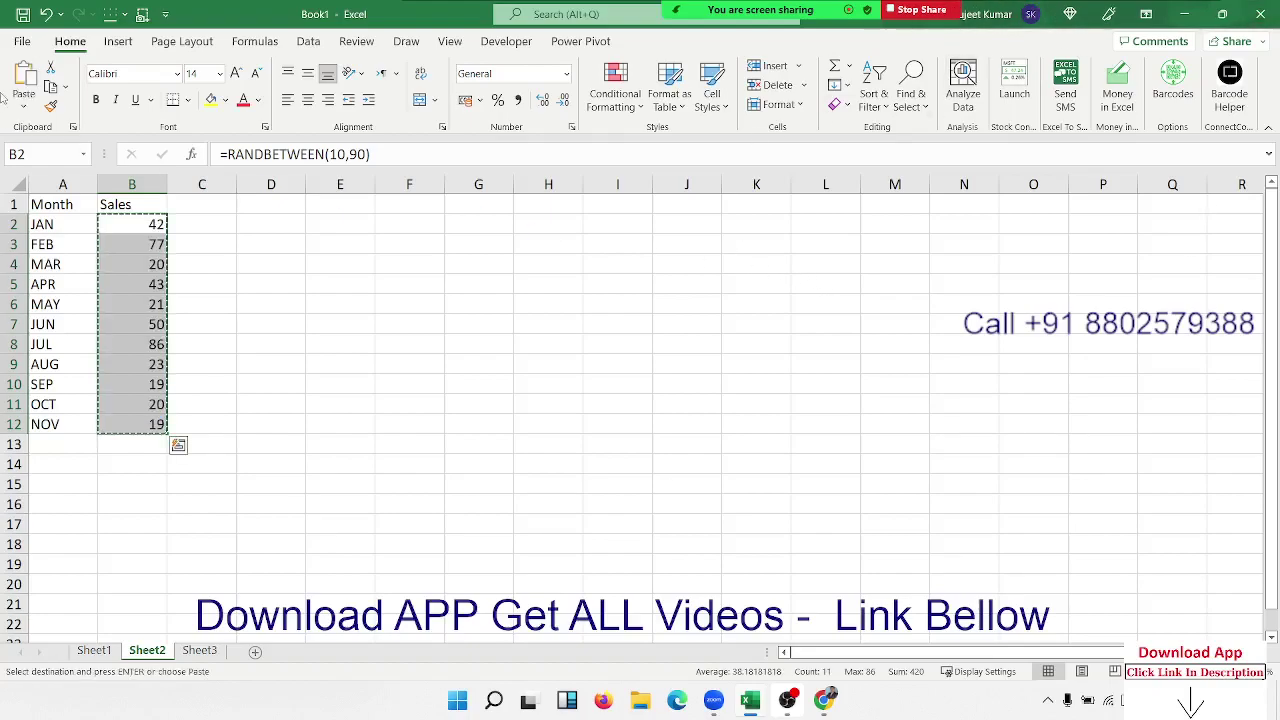
click(24, 105)
click(20, 227)
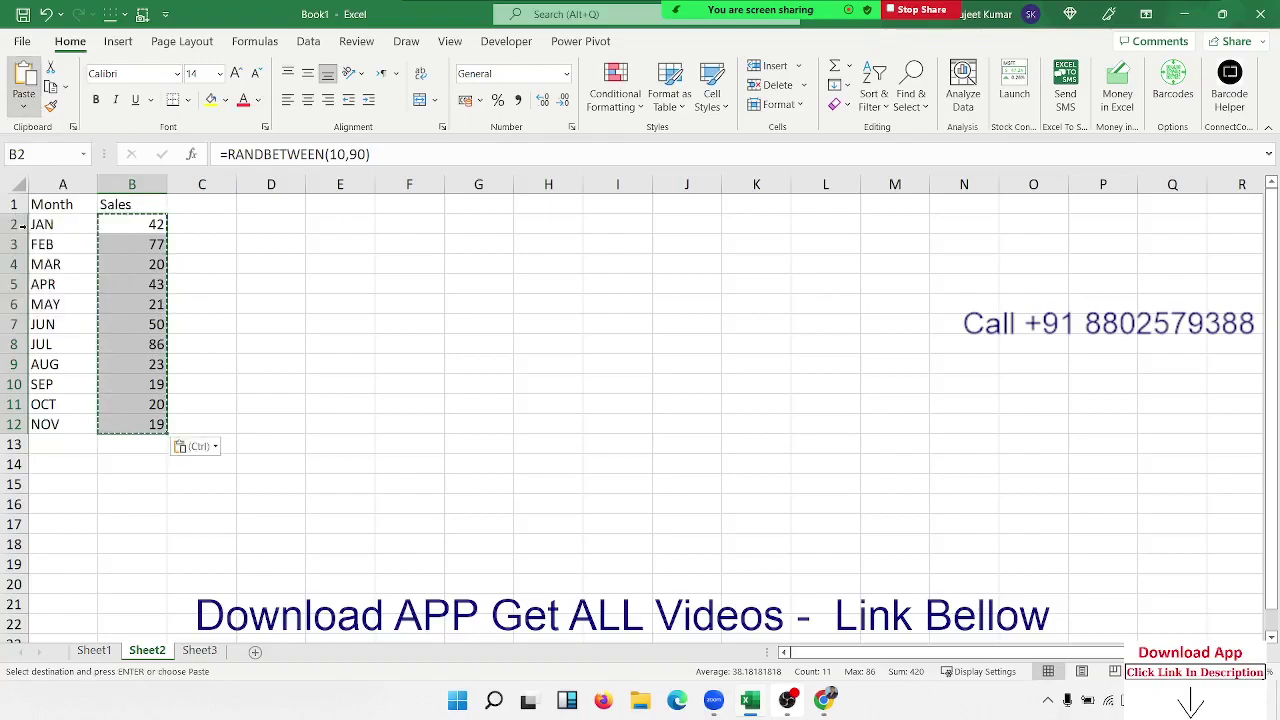
key(Escape)
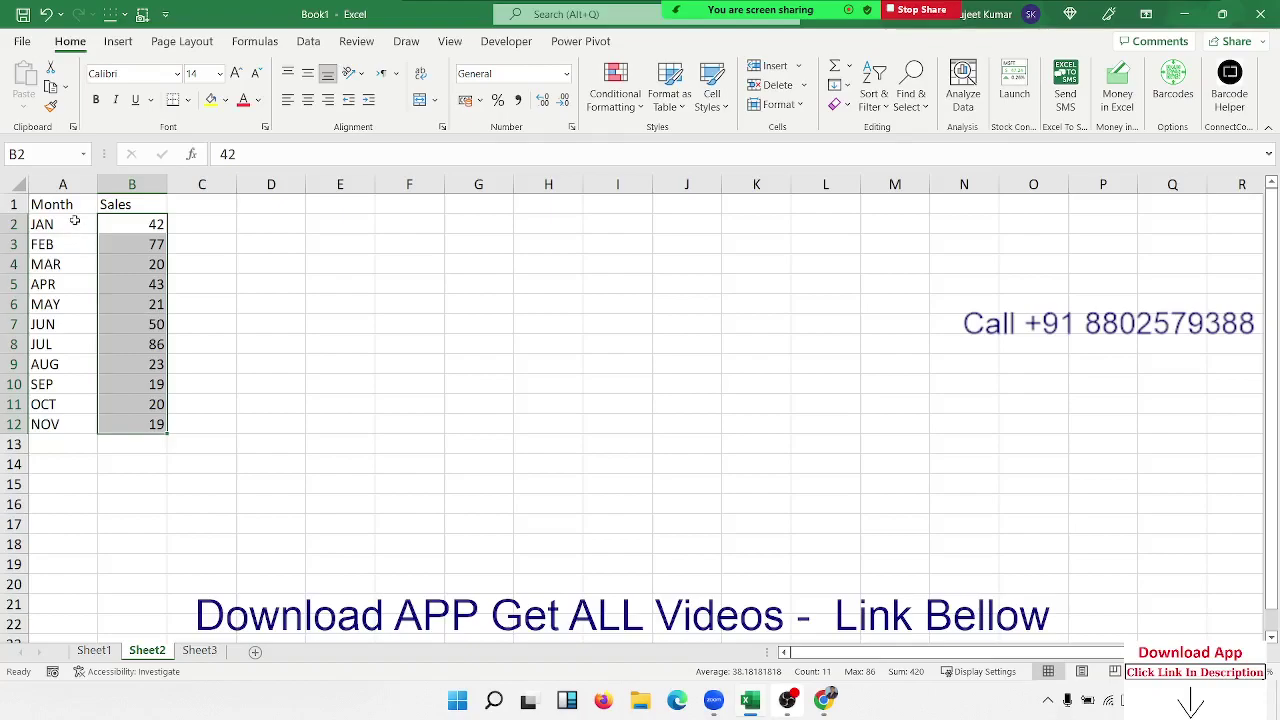
Insert a clustered column chart of A1:B12, enlarge it and place it beside the data
drag(75, 204, 142, 418)
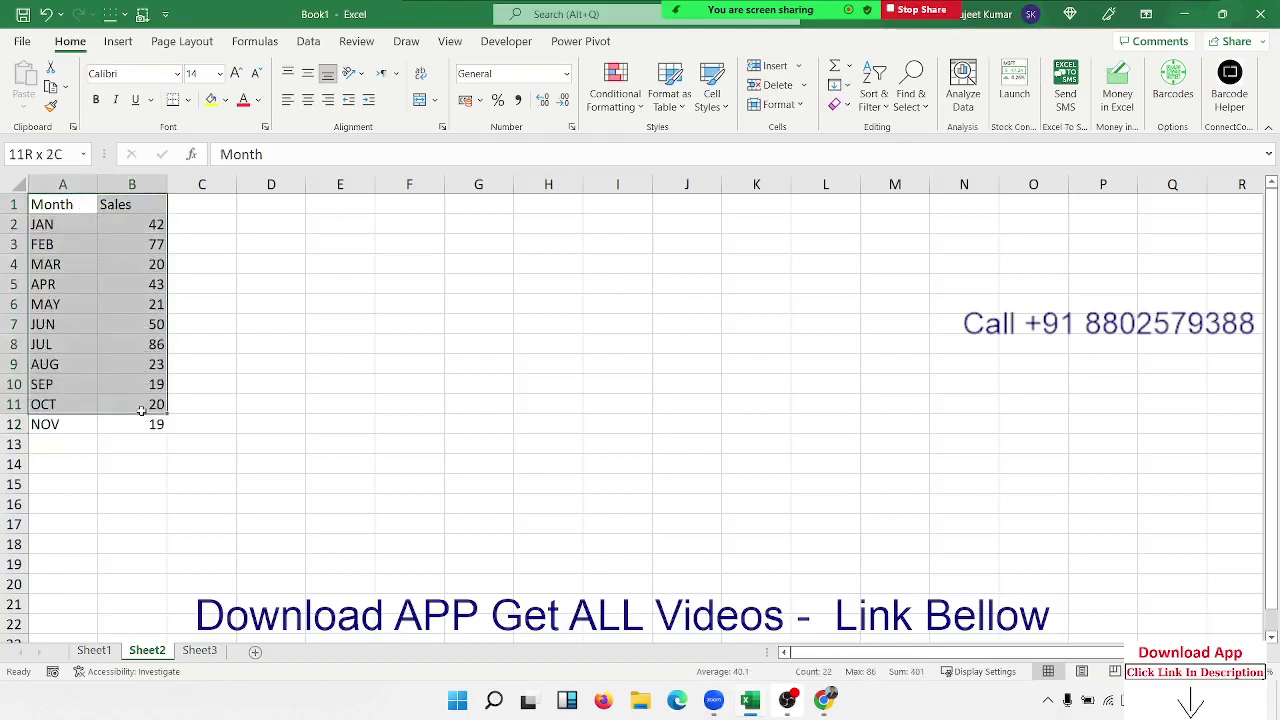
click(118, 41)
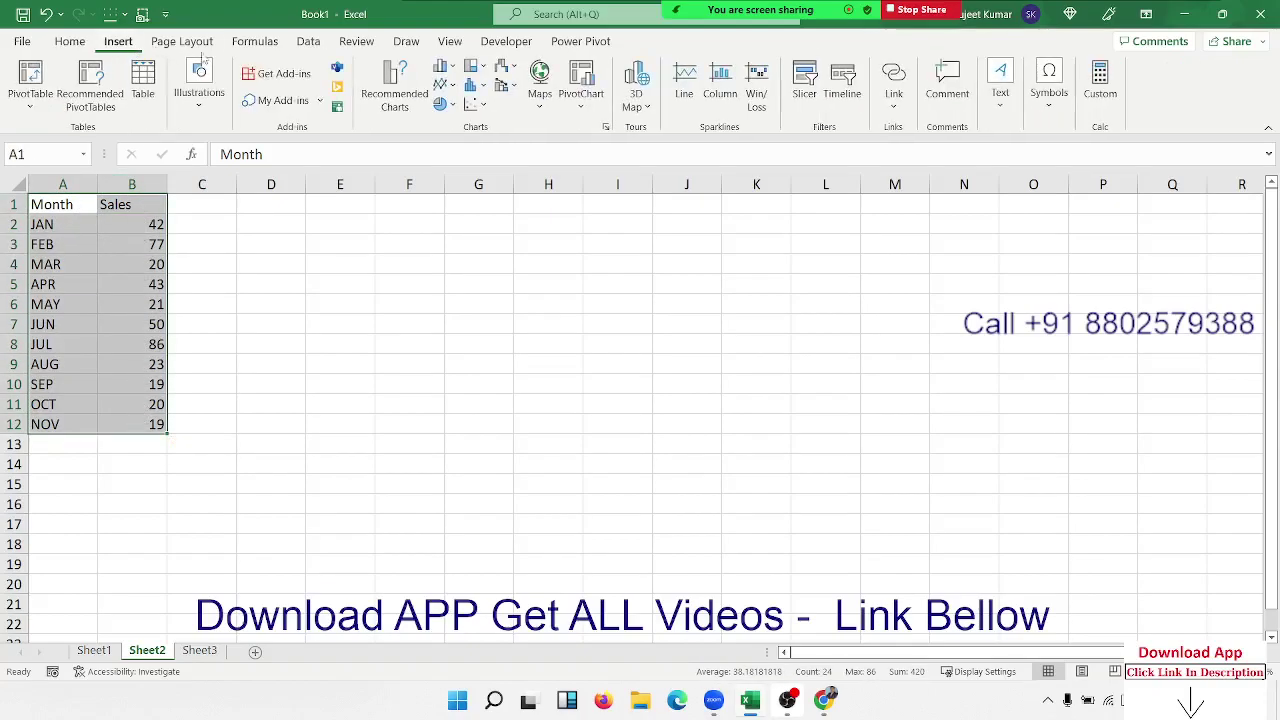
click(445, 66)
click(451, 124)
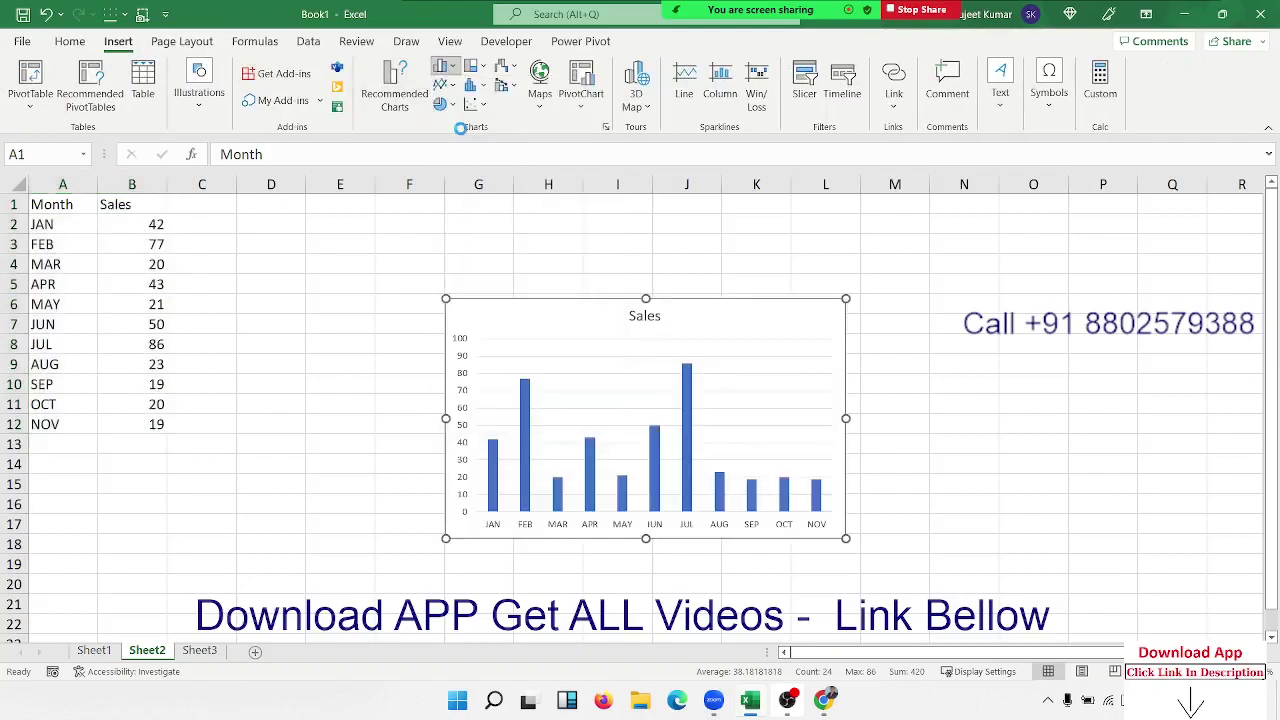
drag(480, 317, 355, 321)
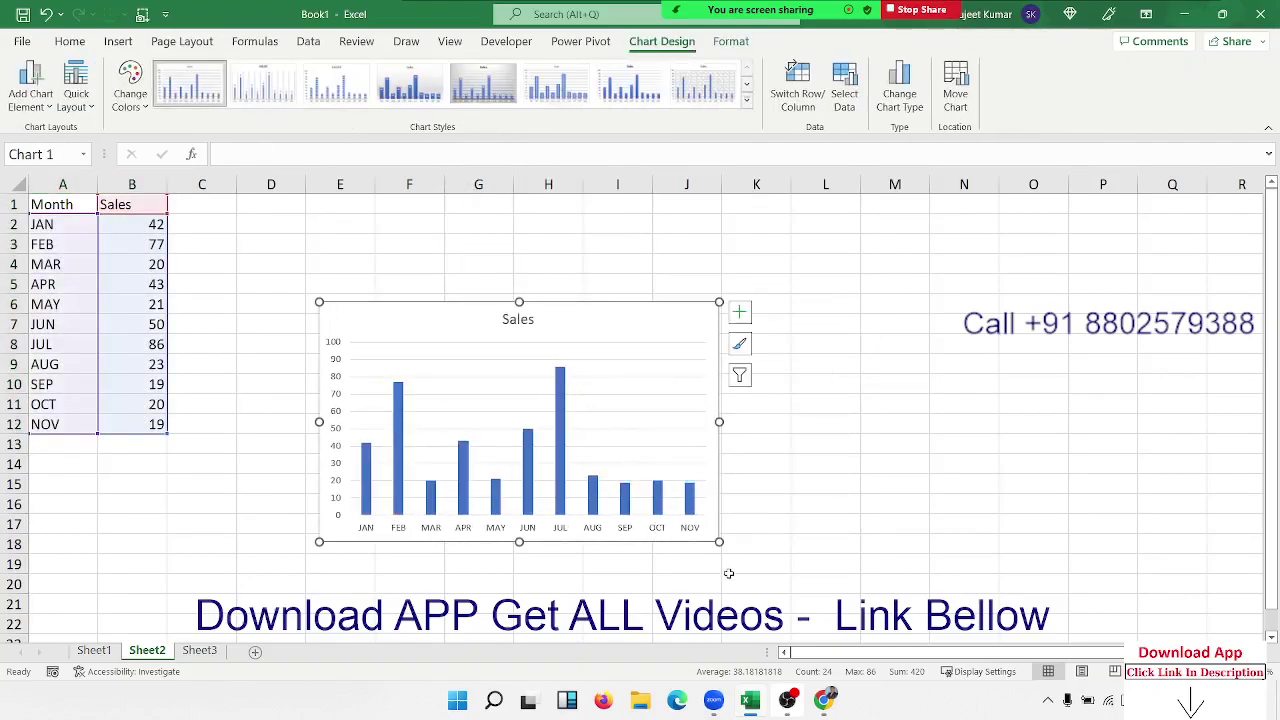
drag(720, 543, 929, 568)
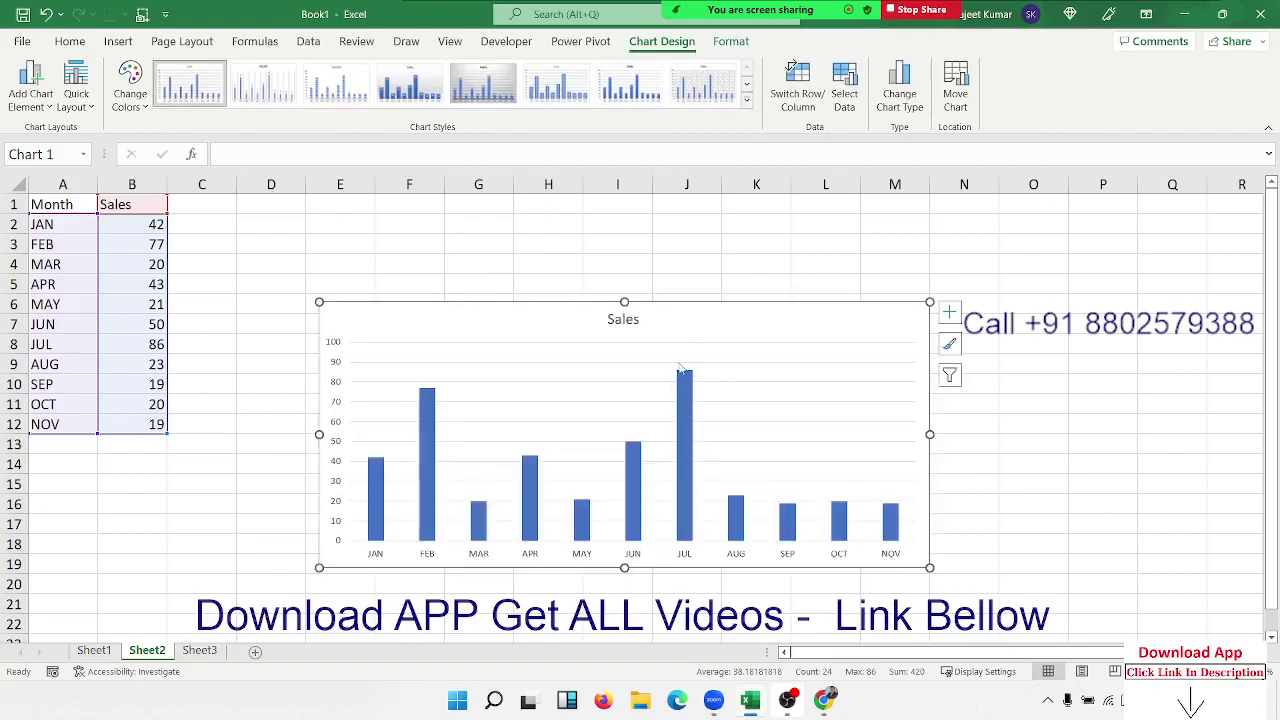
drag(509, 320, 423, 337)
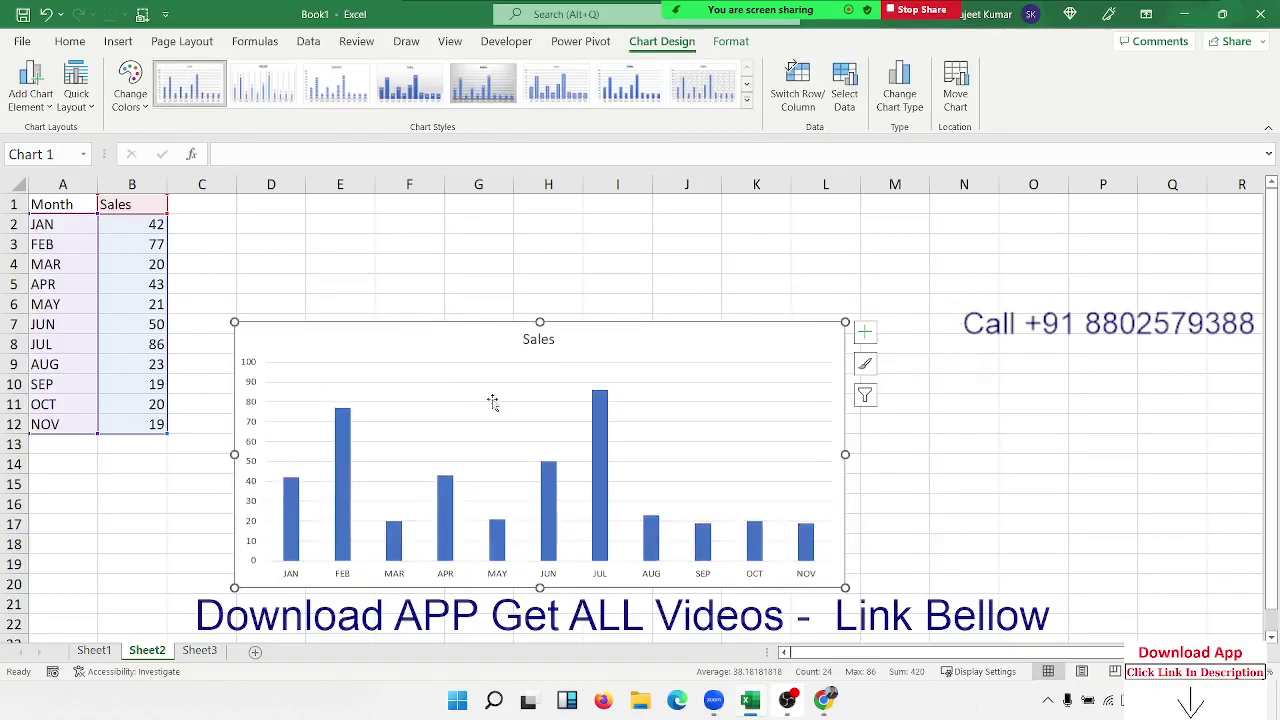
Fill only the MAR column of the chart with orange
click(343, 465)
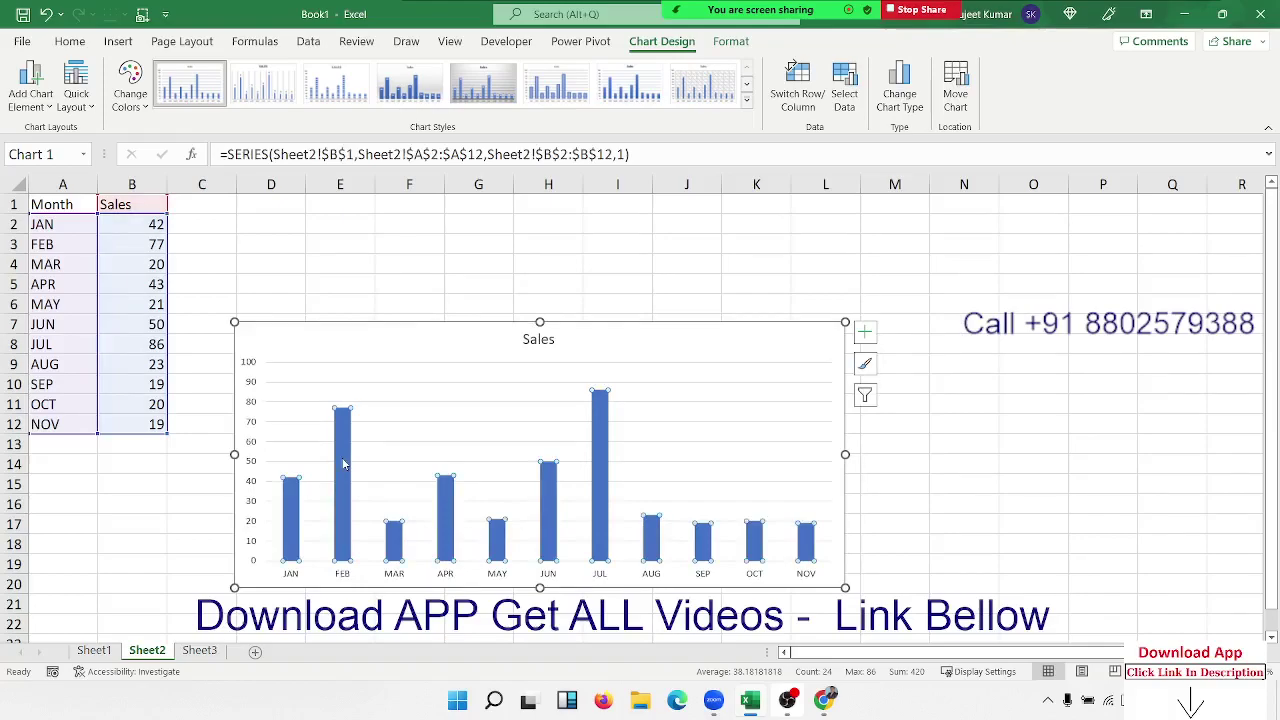
click(296, 538)
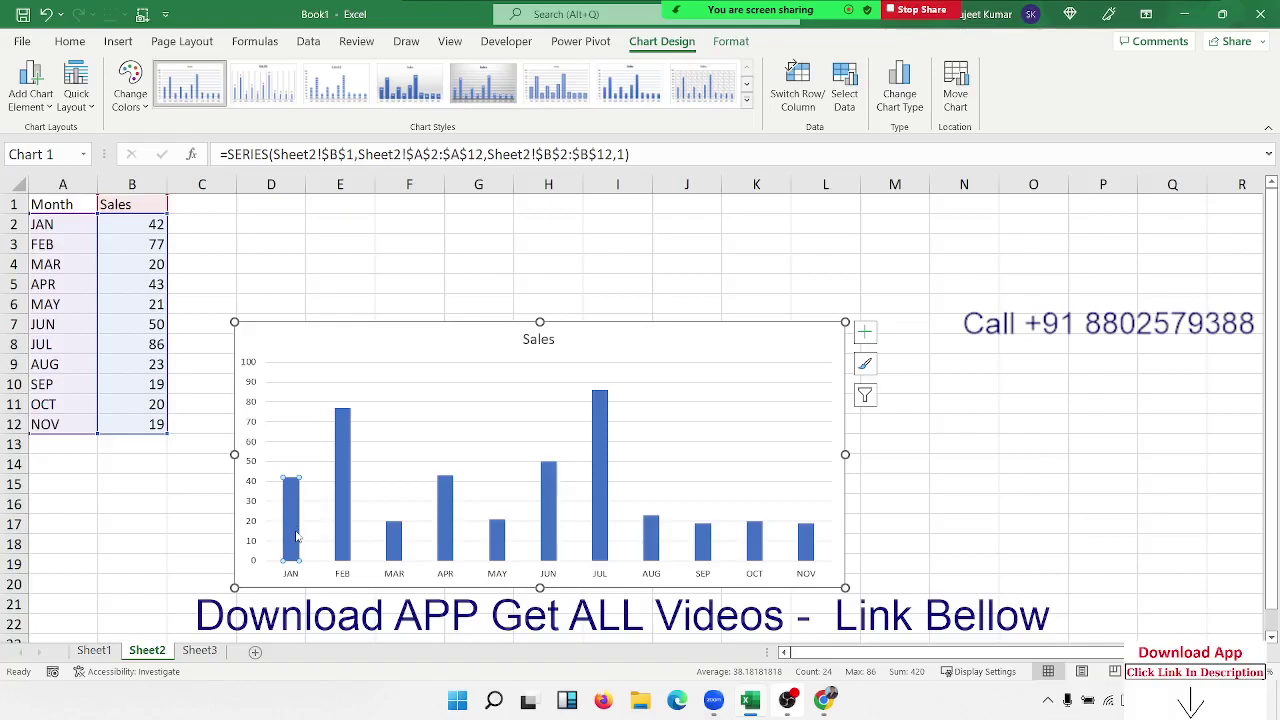
click(393, 545)
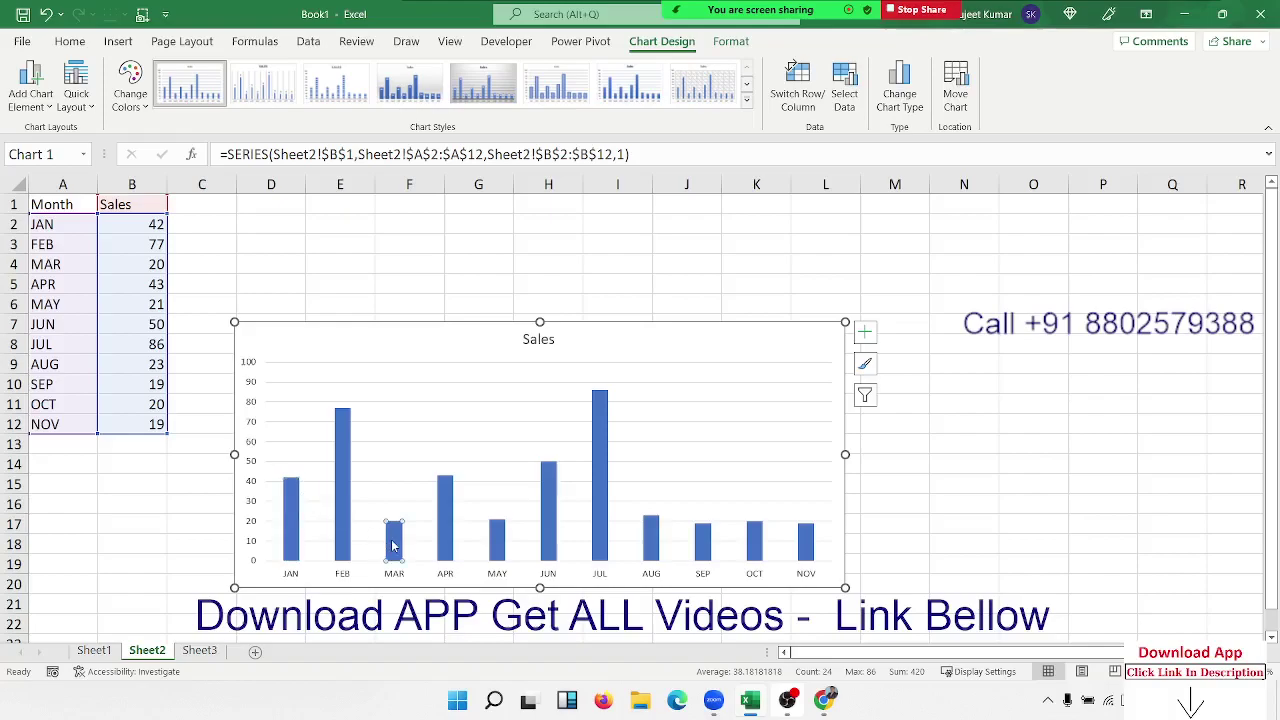
click(84, 44)
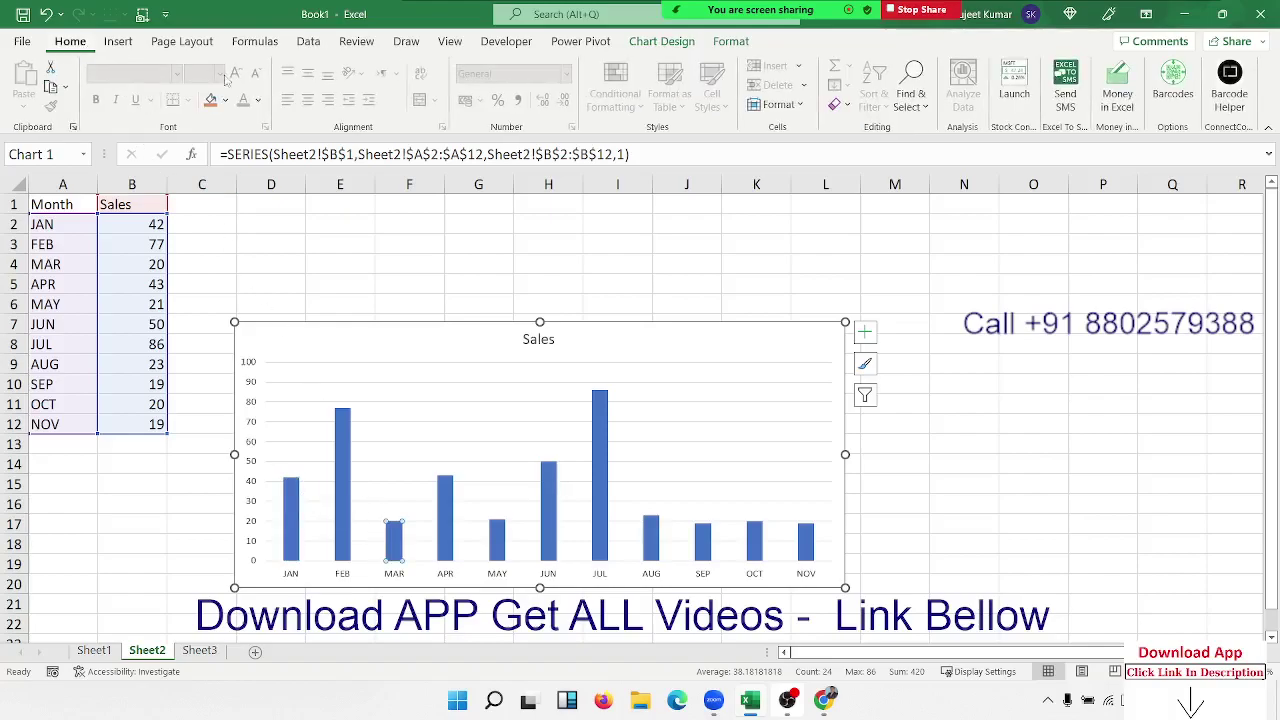
click(210, 99)
Change MAR's sales in B4 to 45, then delete the chart
click(129, 485)
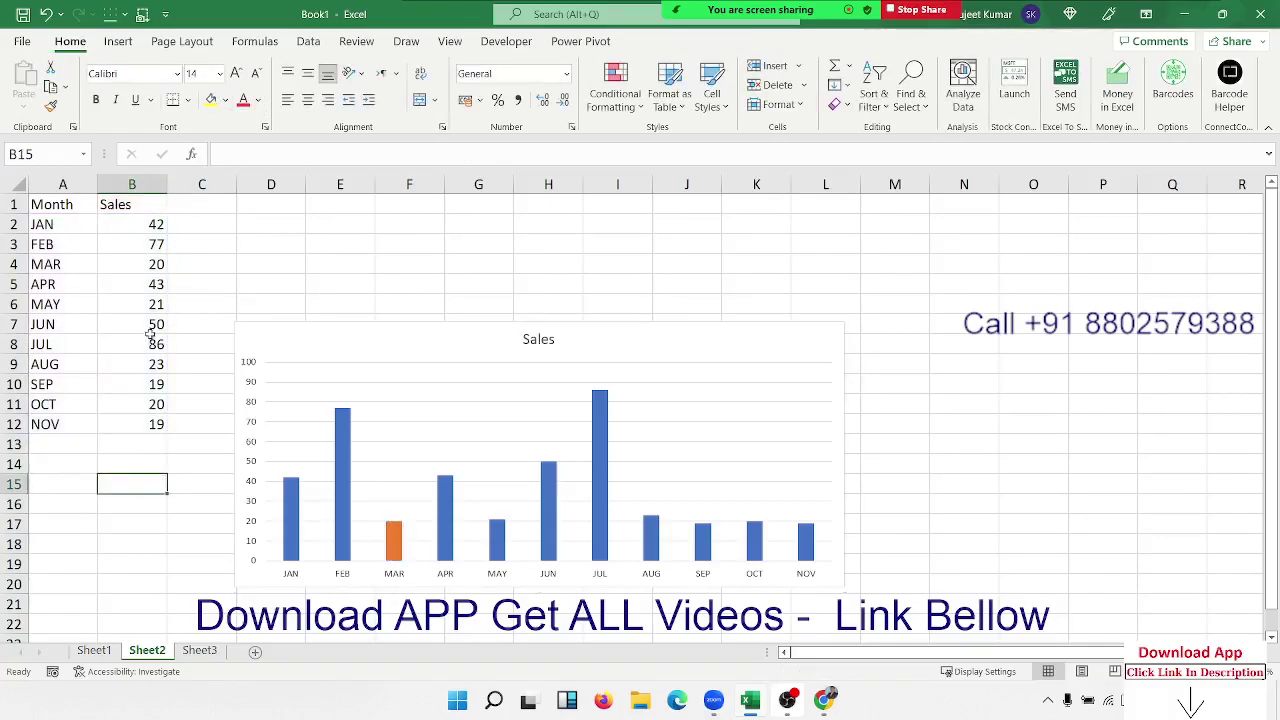
click(157, 263)
text(45)
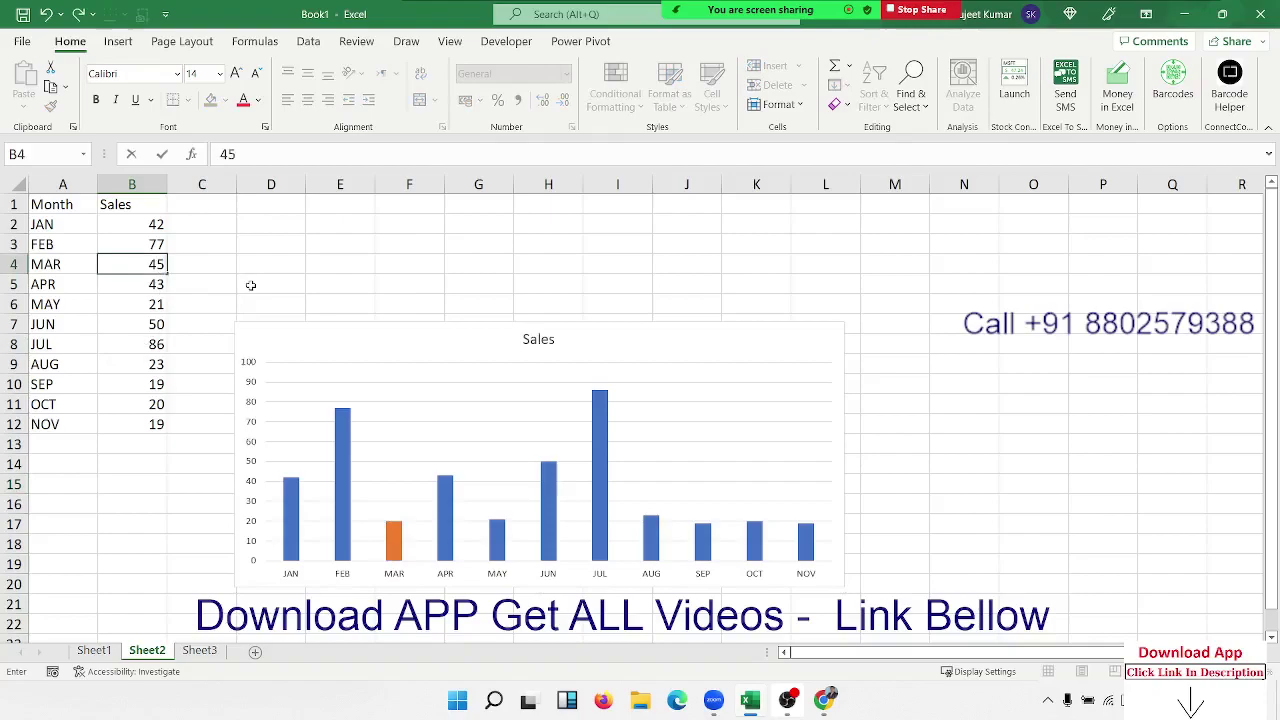
key(Return)
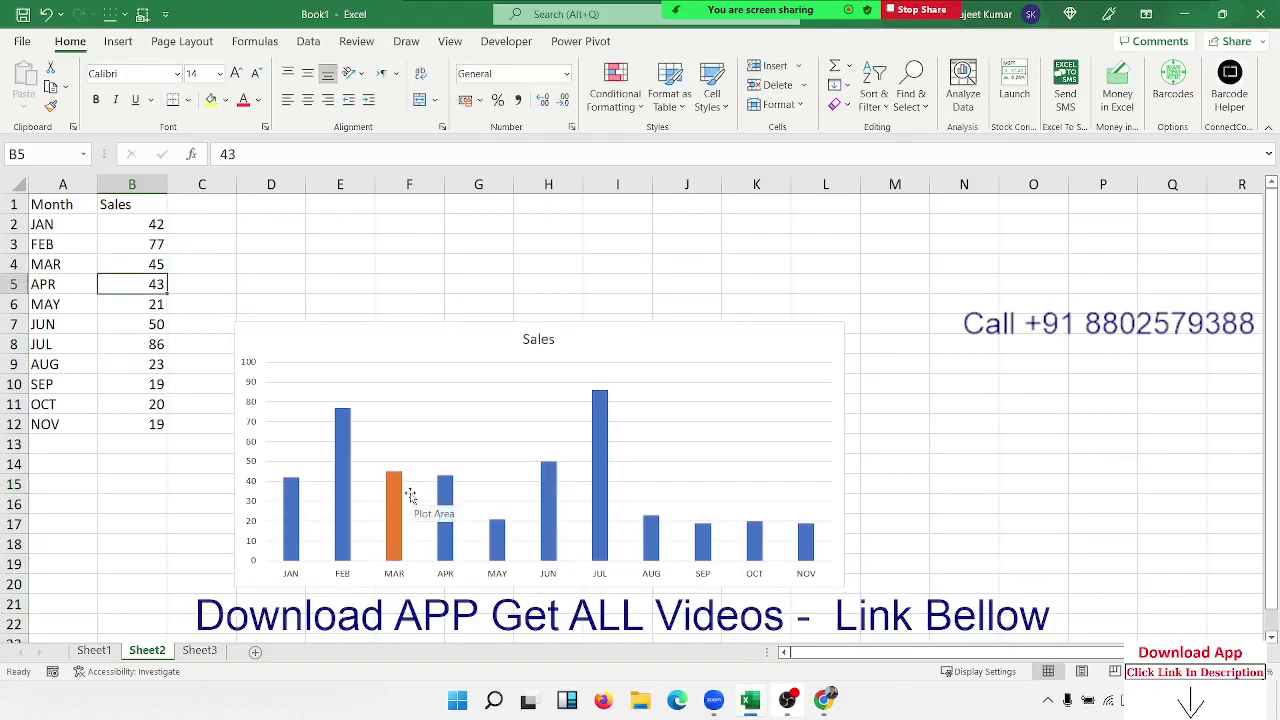
click(414, 352)
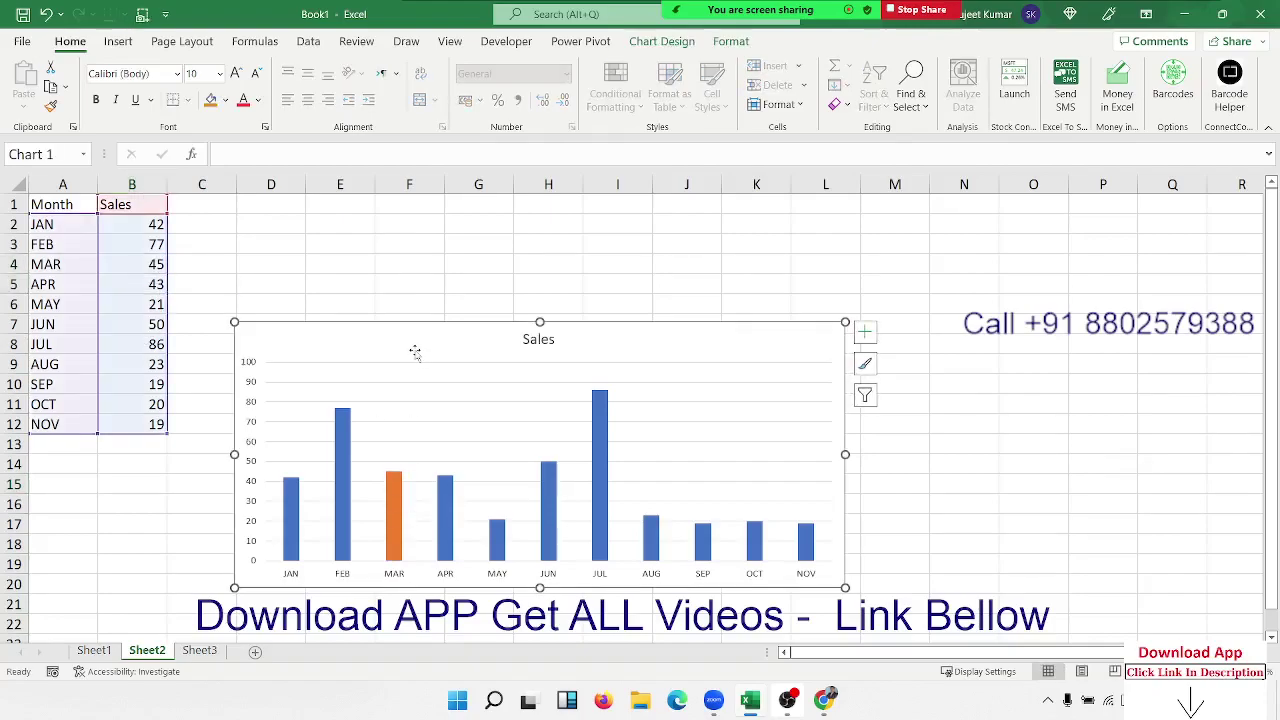
key(Delete)
Enter the bucket headers 0-20, 20-50, 50-80 and >80 in C1:F1
click(234, 204)
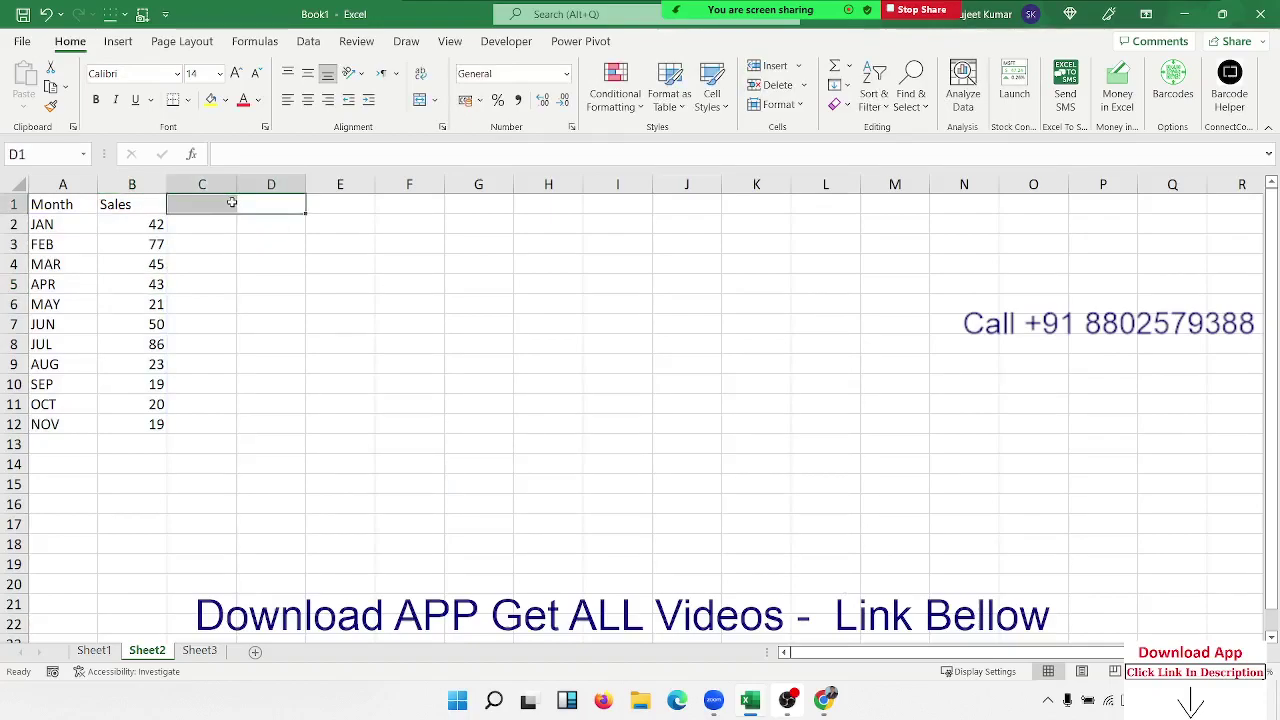
text(0-)
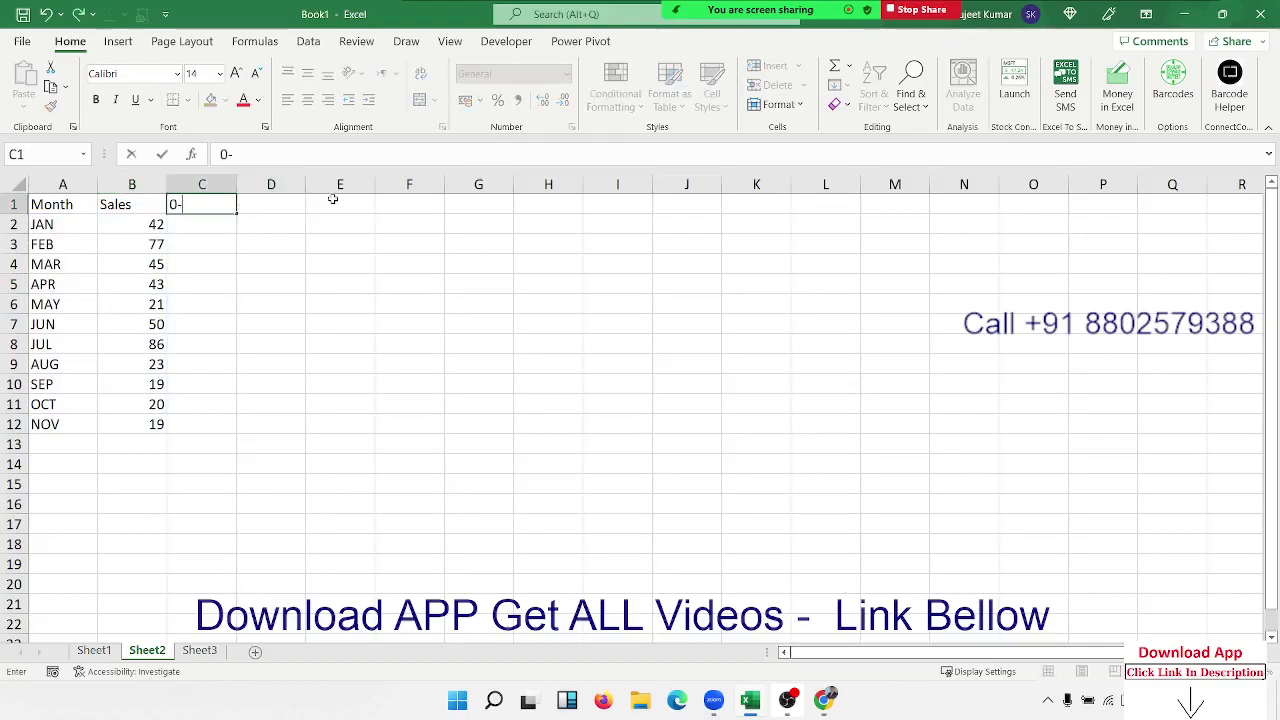
text(20)
key(Tab)
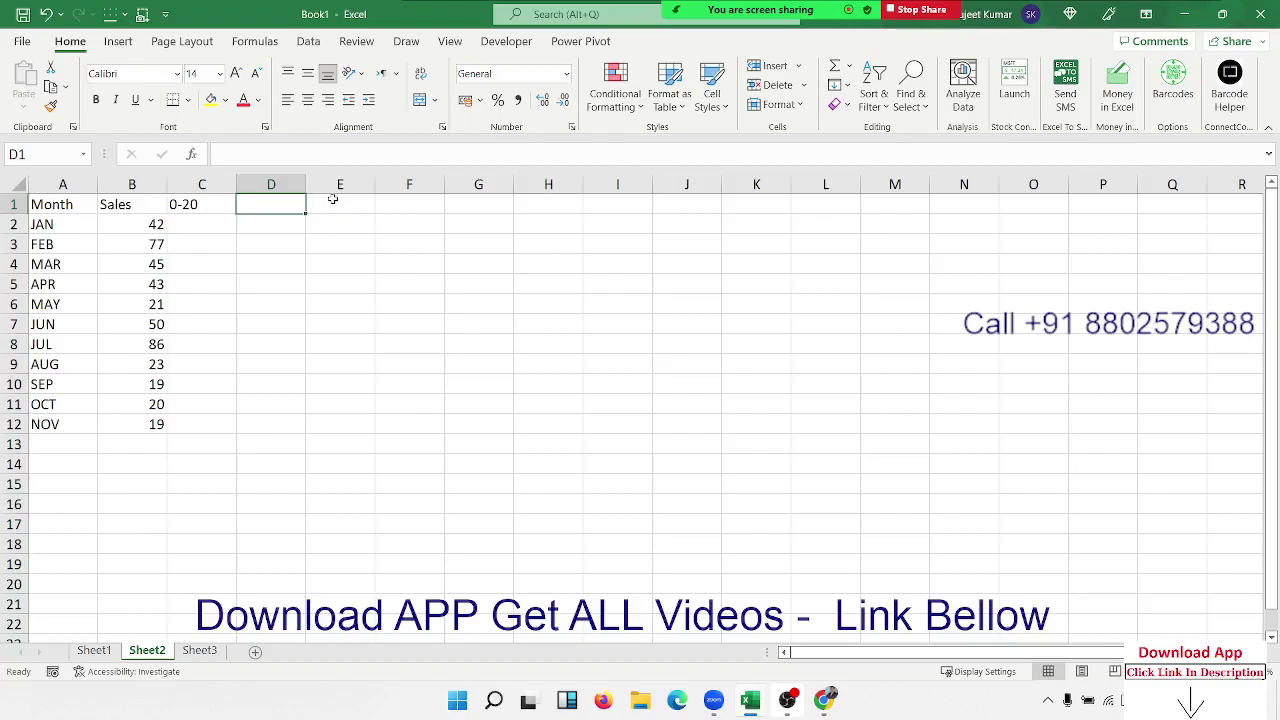
text(20-)
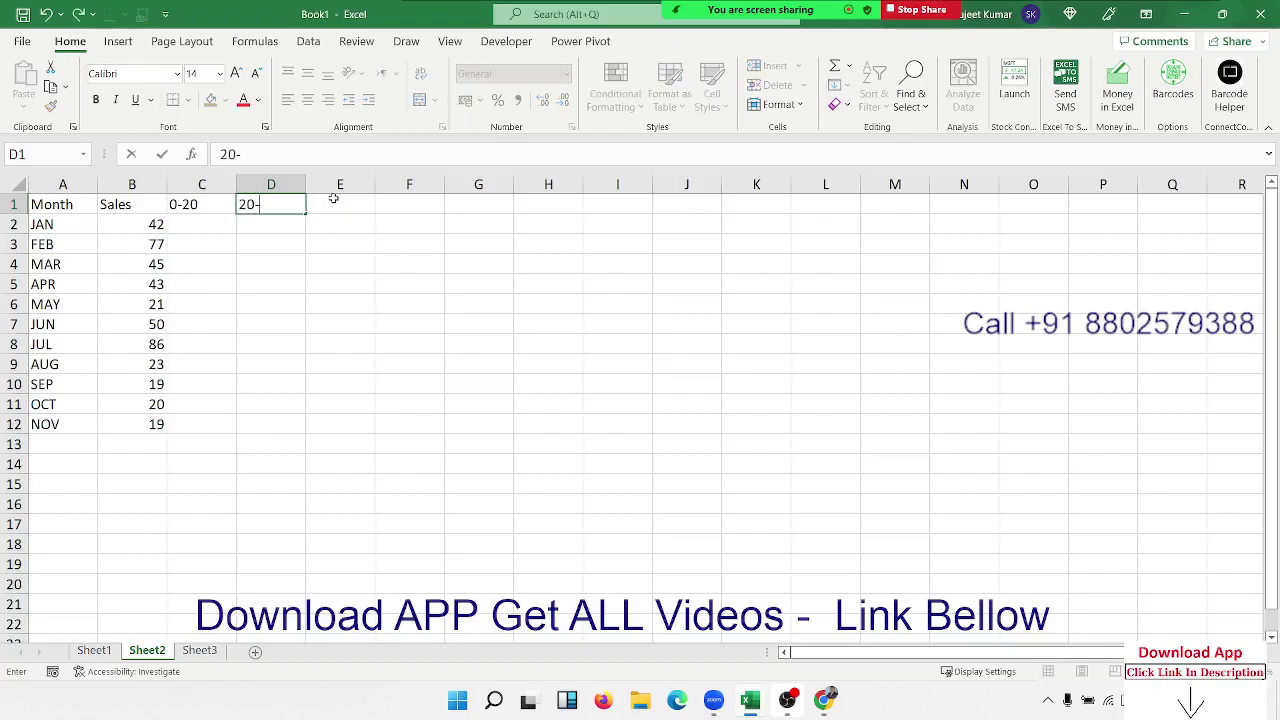
text(50)
key(Tab)
double_click(335, 200)
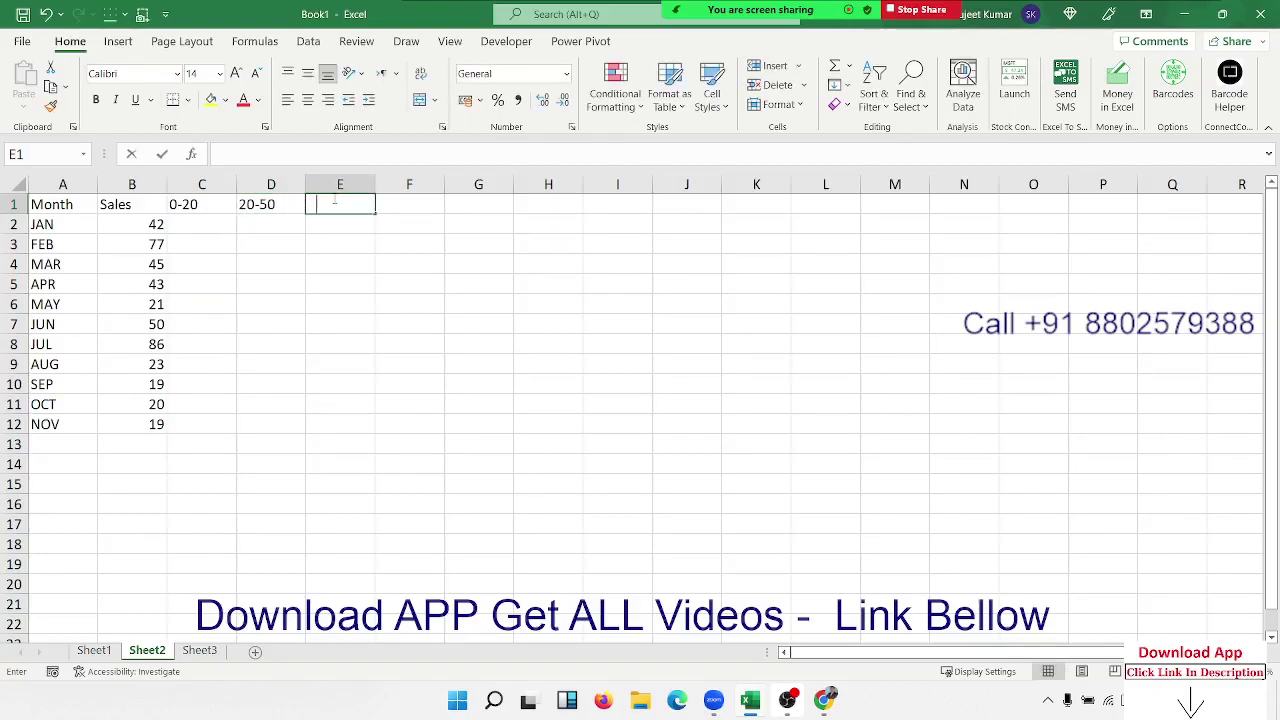
text(50-80)
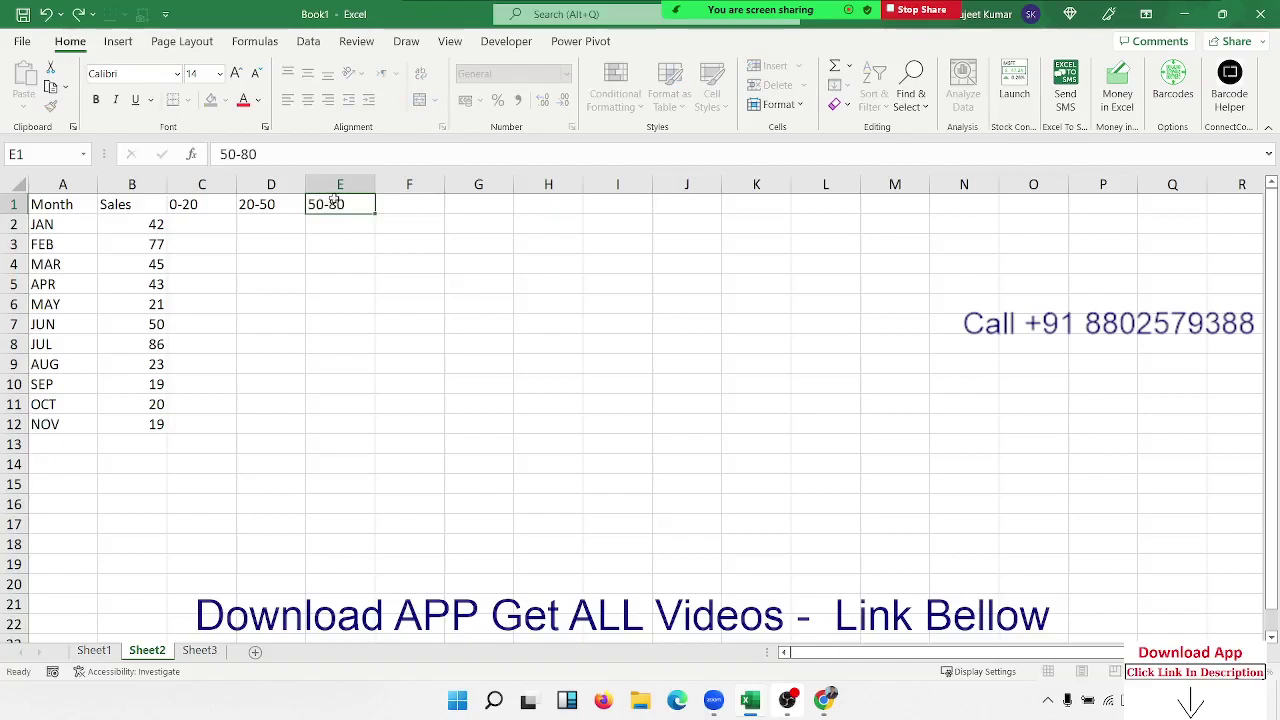
key(Tab)
text(>80)
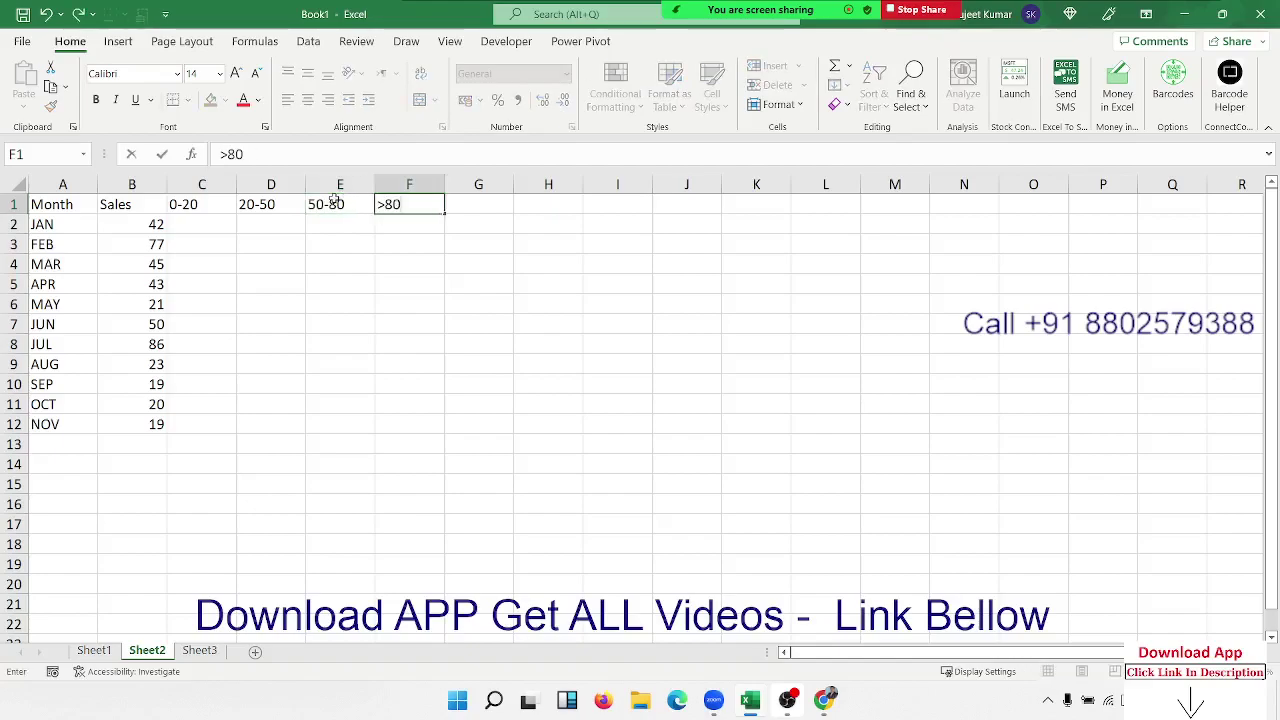
key(Return)
Enter an IF formula in C2 returning B2 when it is 20 or less, filled down to C12
text(=)
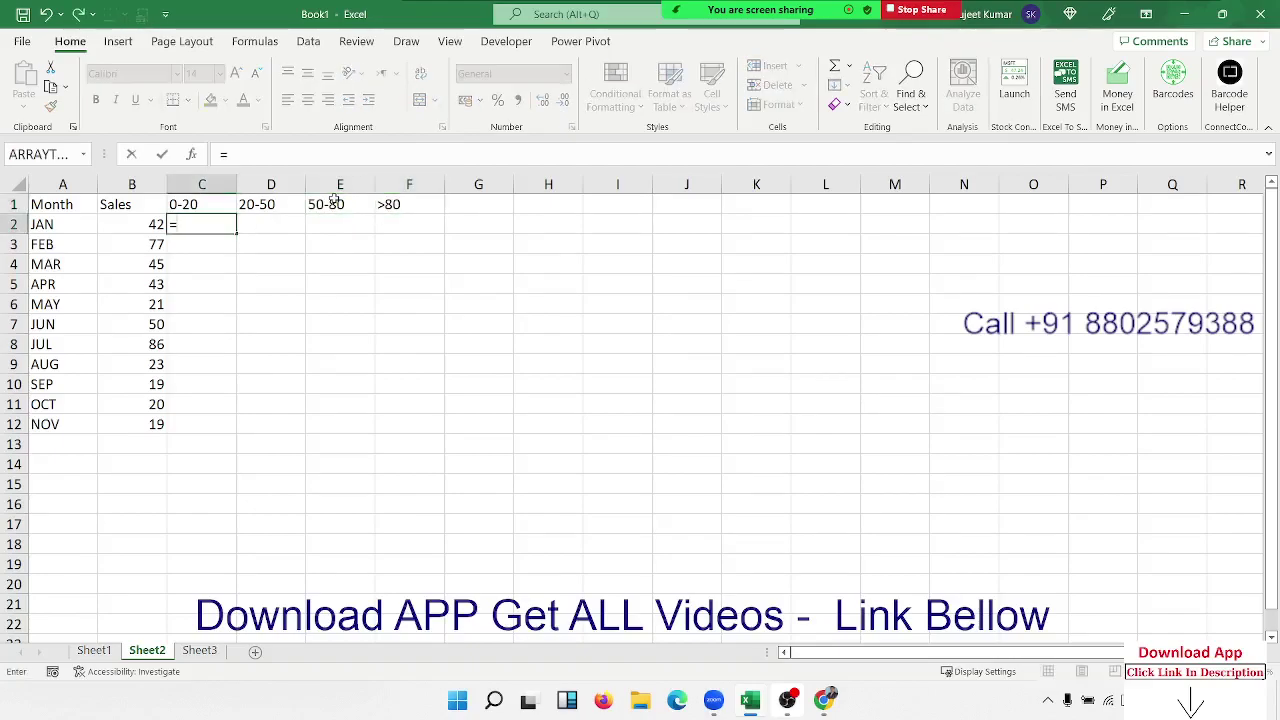
text(if()
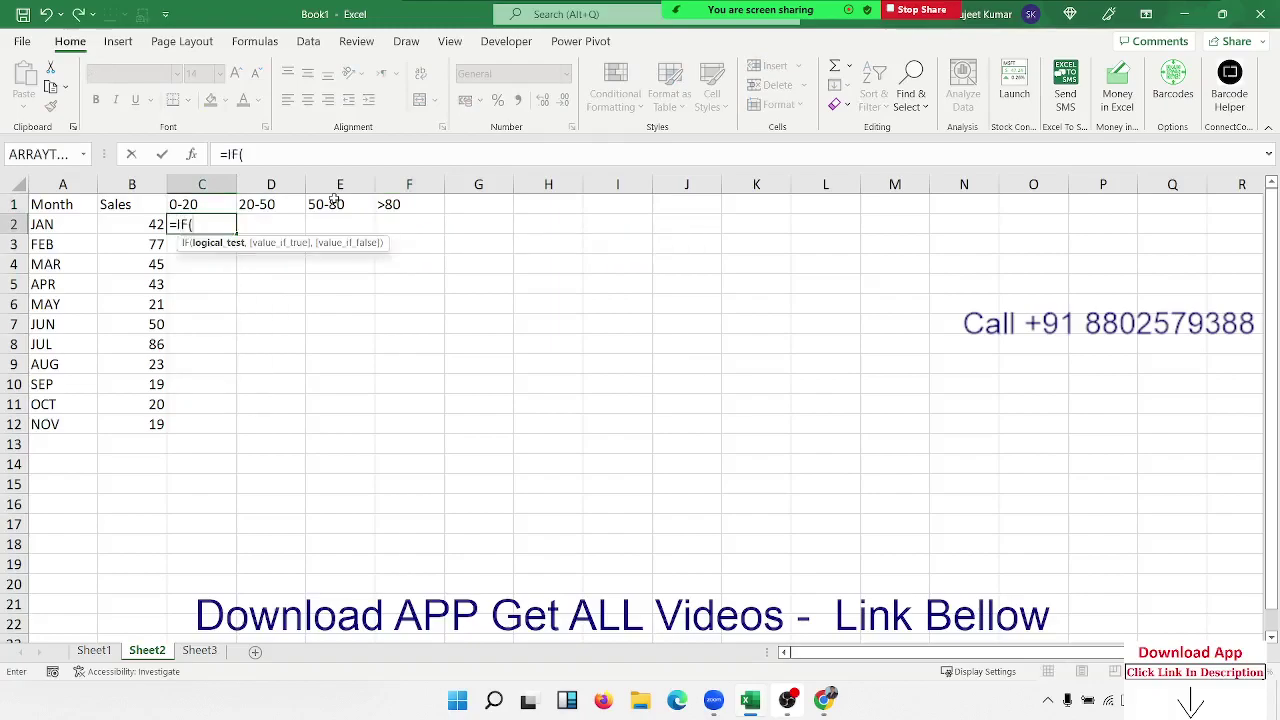
key(Left)
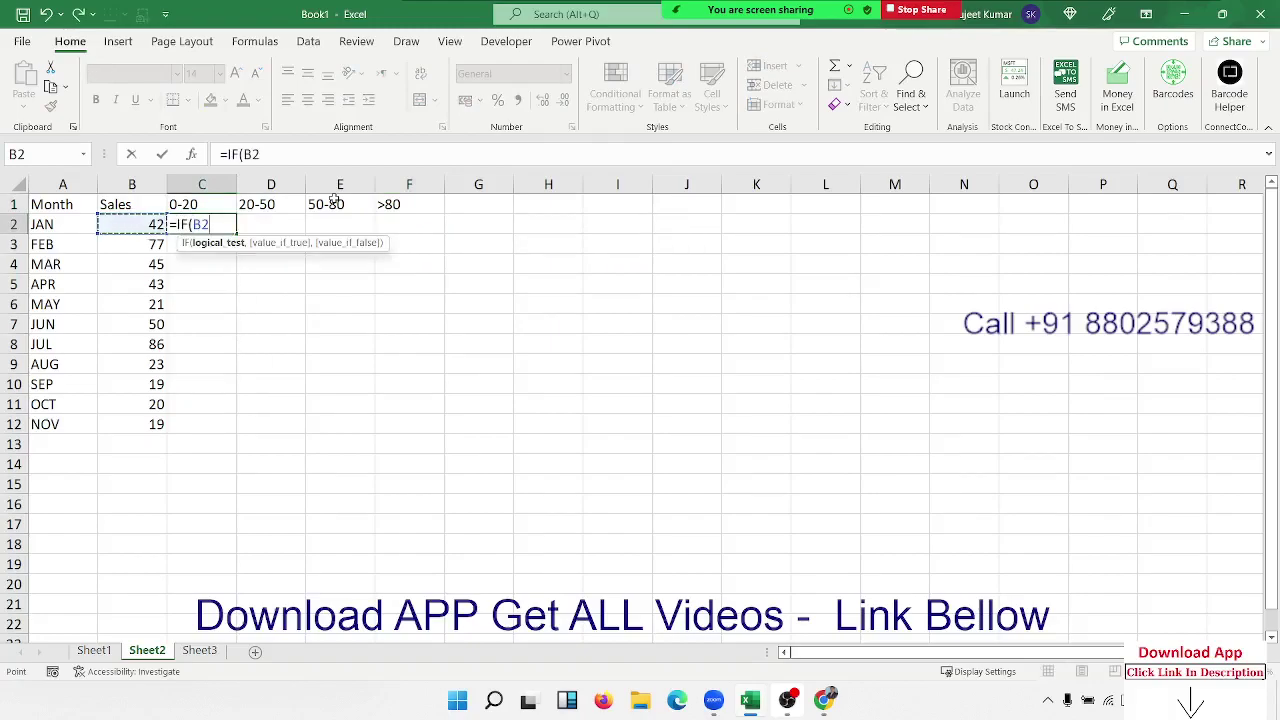
text(<=)
text(20)
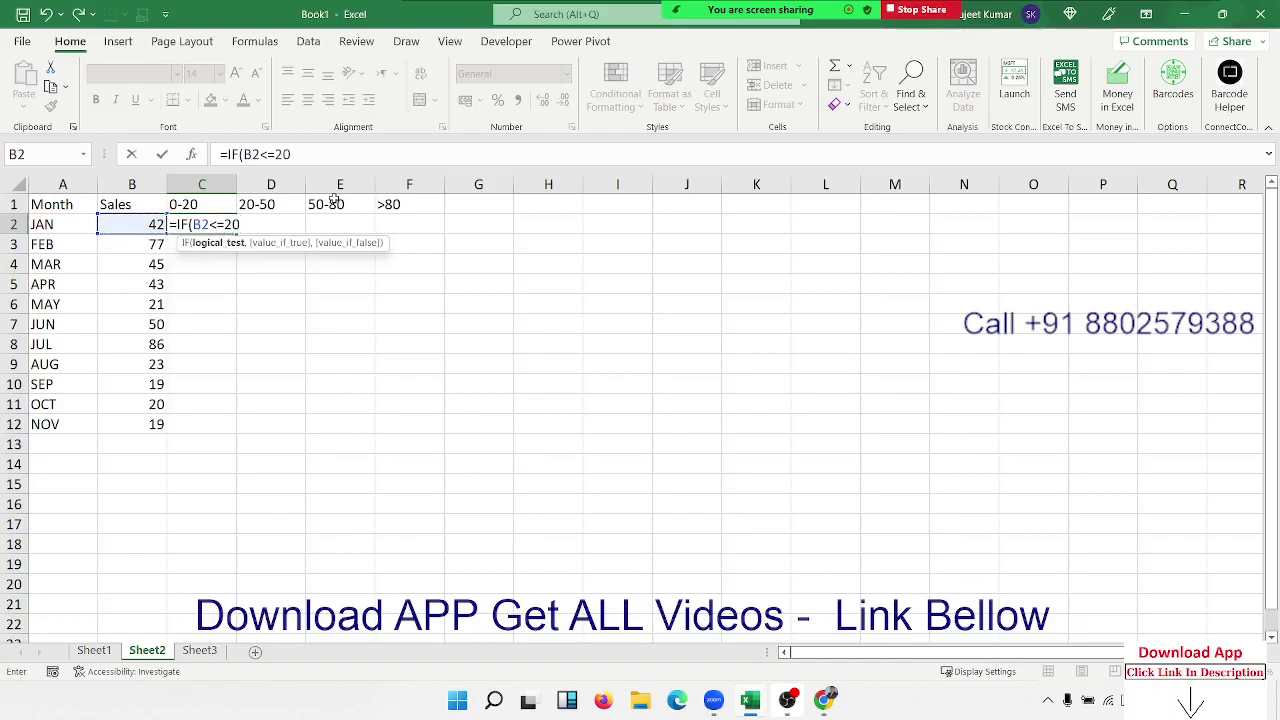
text(,)
click(153, 222)
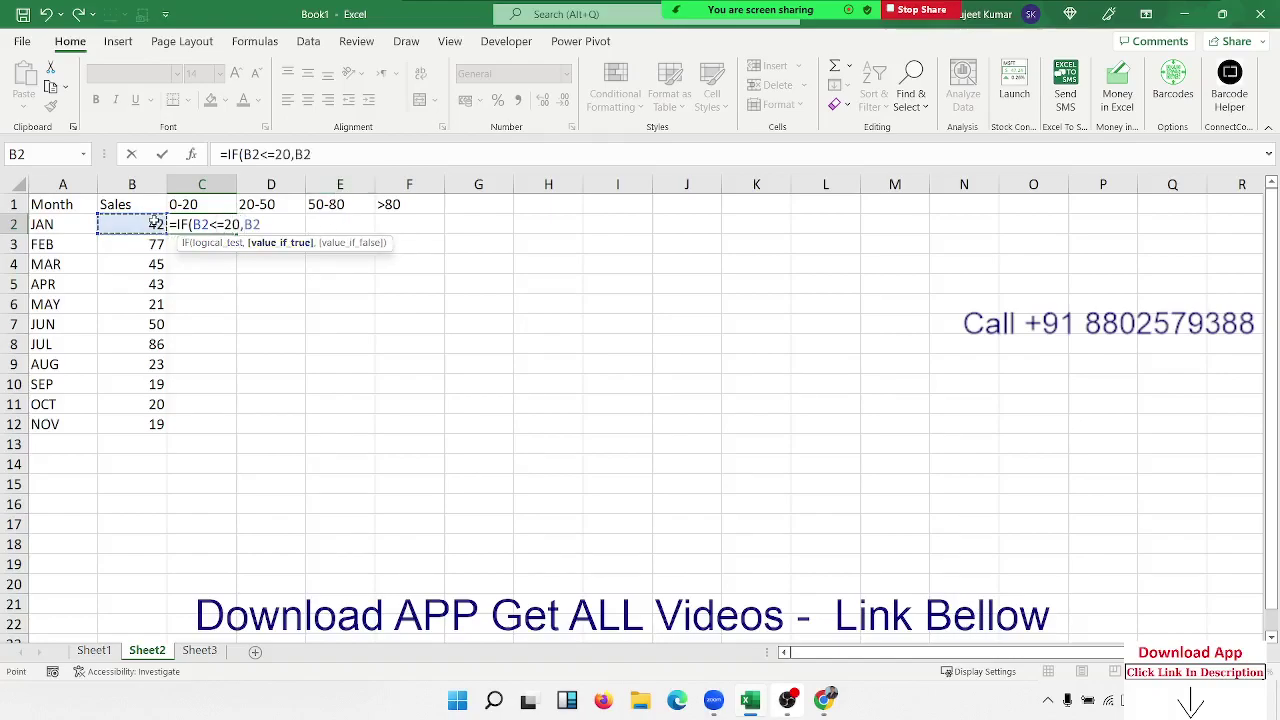
text(,)
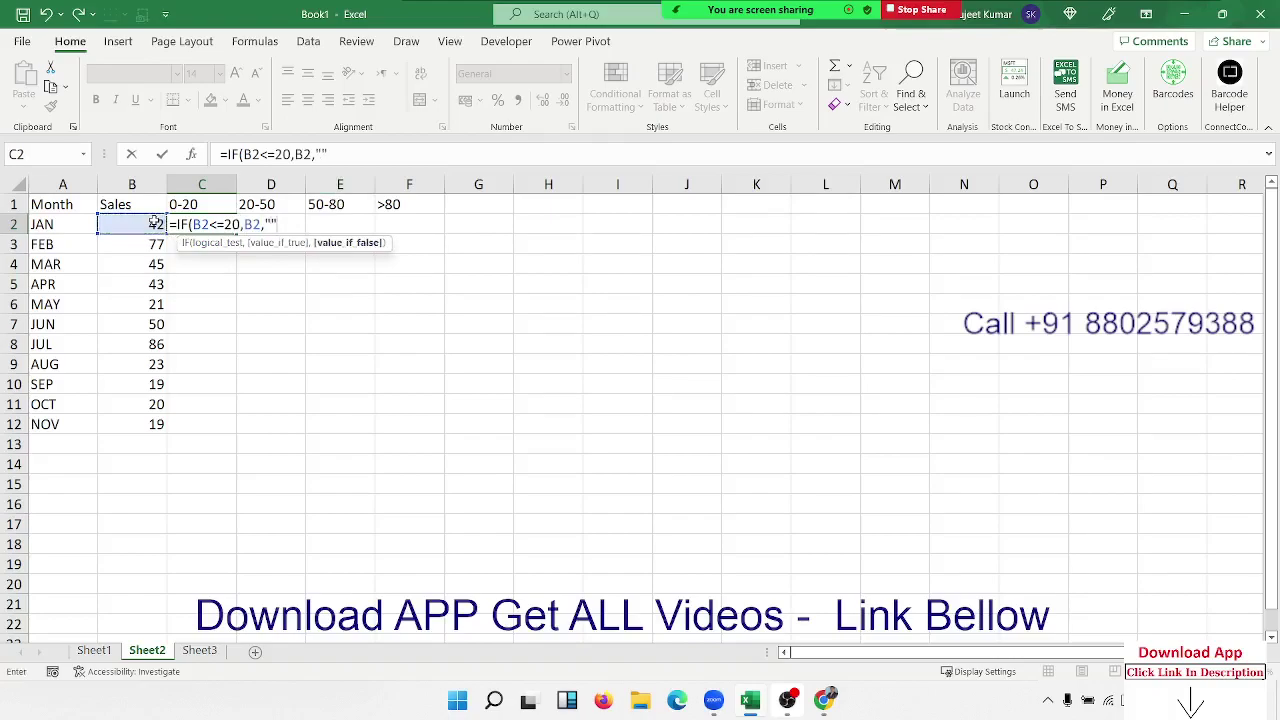
key(Return)
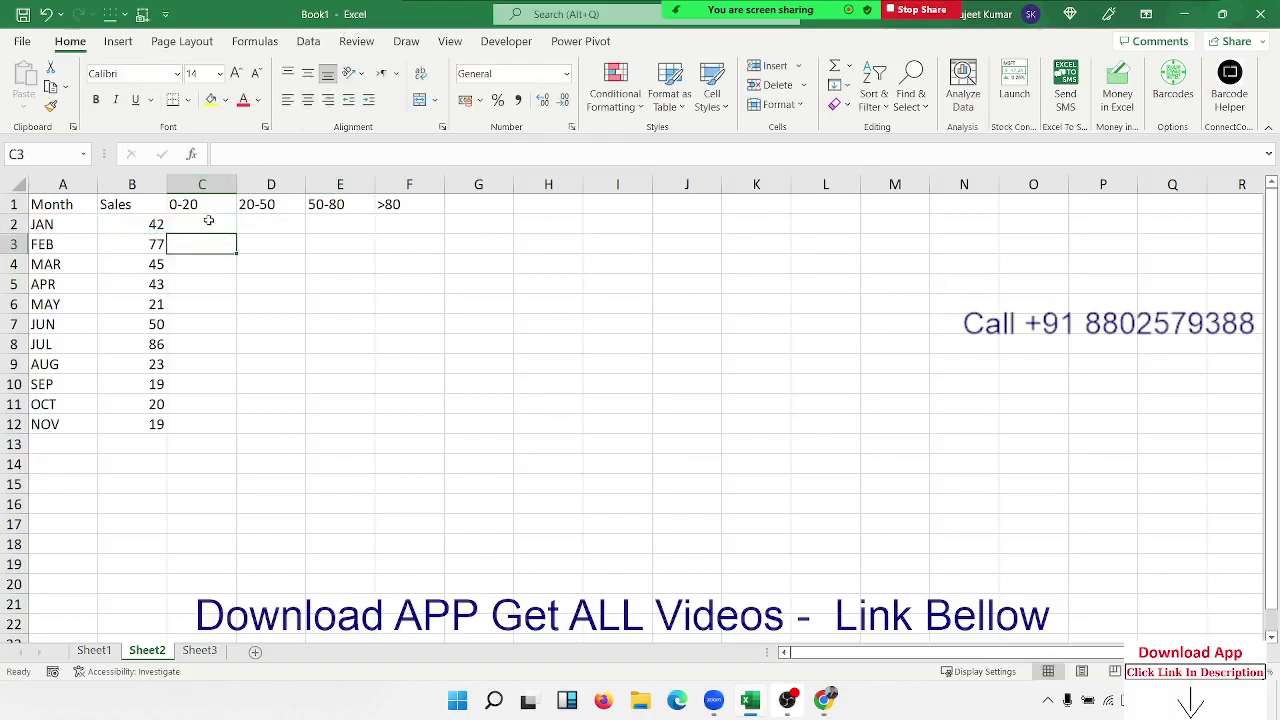
click(227, 226)
drag(233, 229, 229, 428)
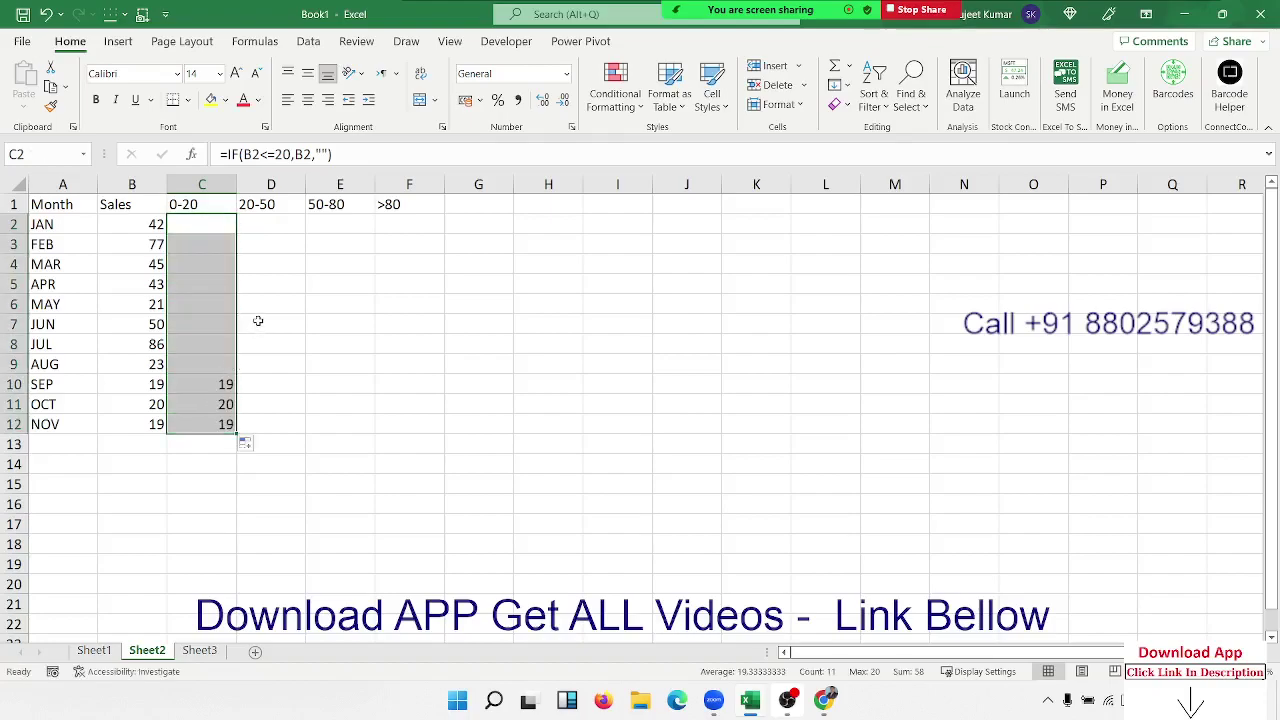
Enter =IF(AND(B2>20,B2<=50),B2,"") in D2, accepting the correction, and fill down to D12
click(280, 229)
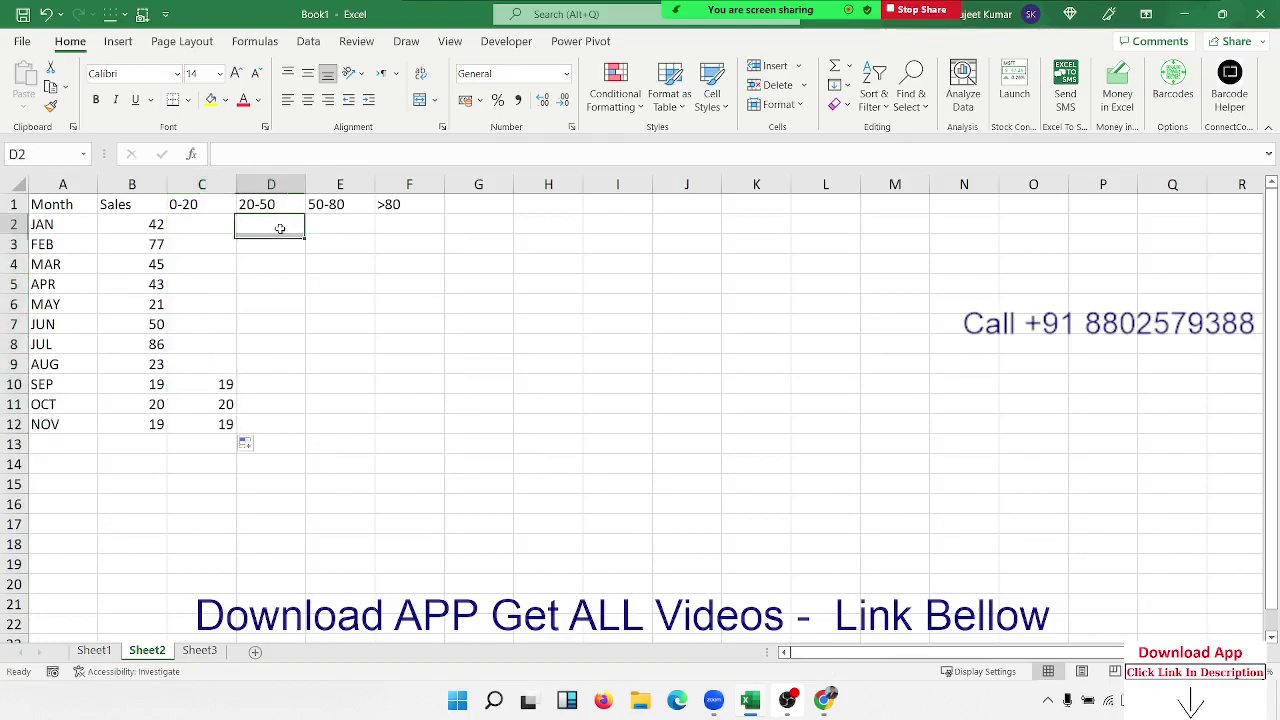
text(=i)
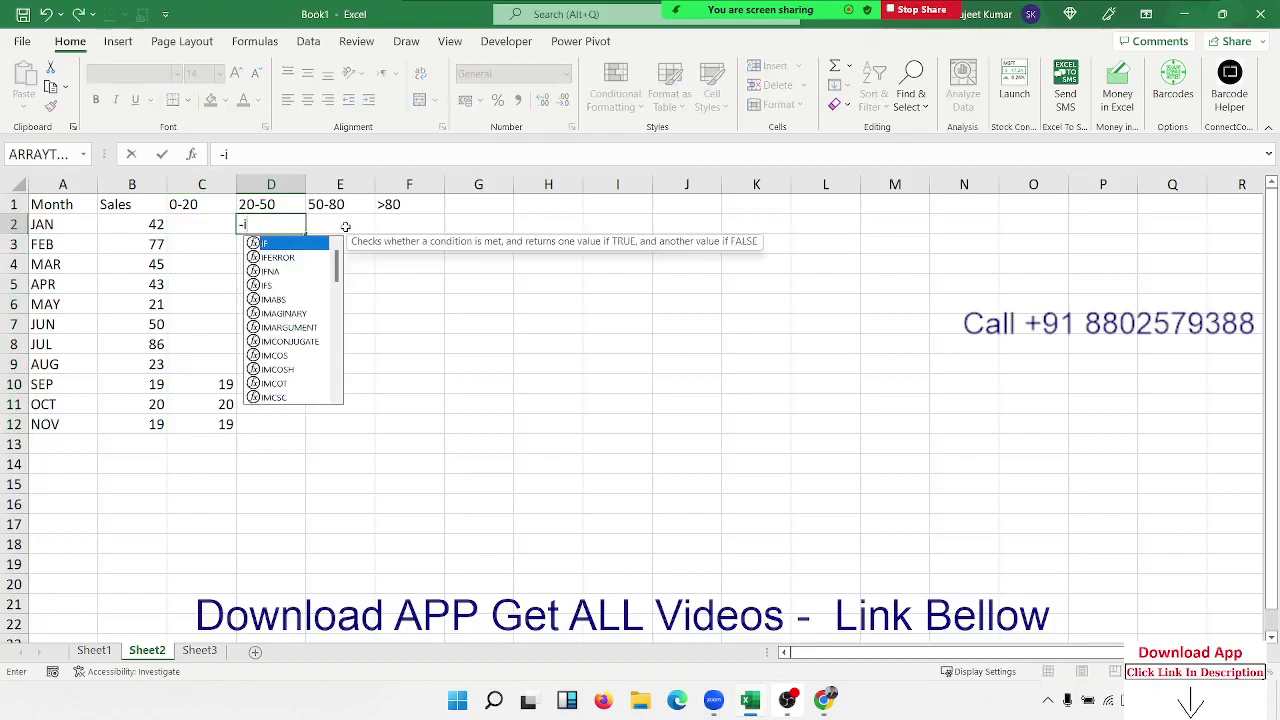
key(BackSpace)
key(BackSpace)
text(=if)
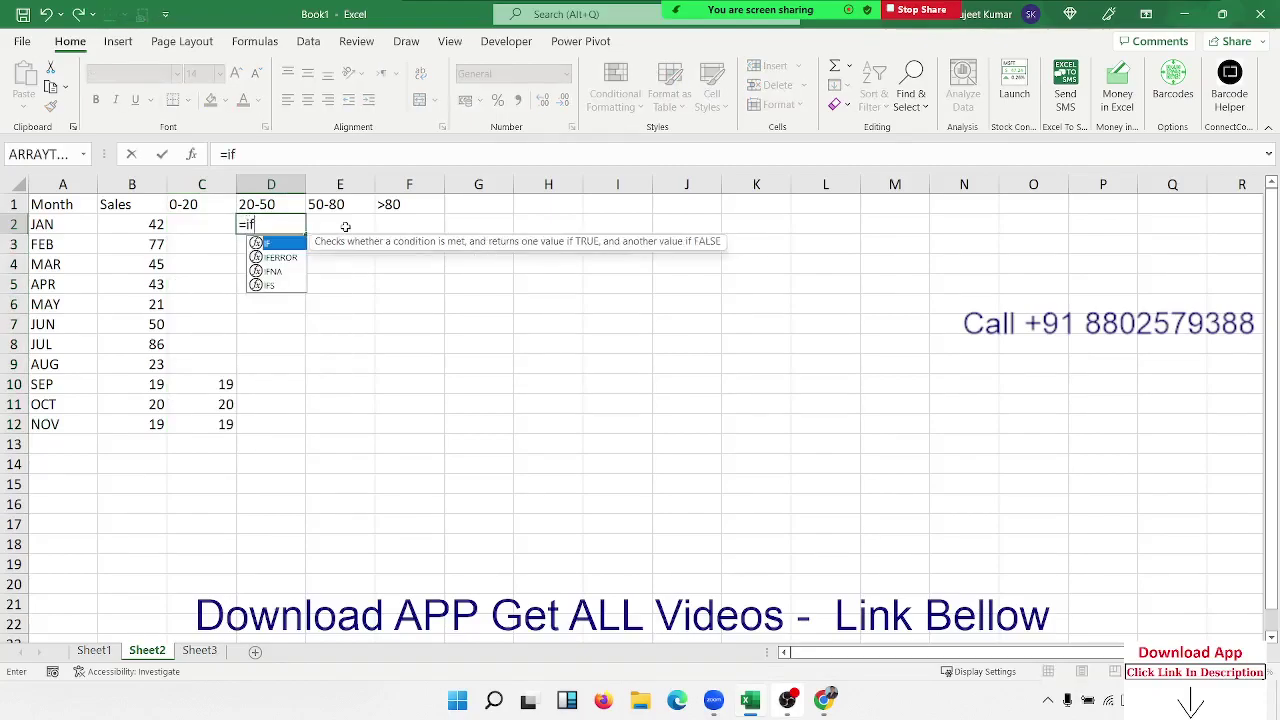
key(Tab)
text(an)
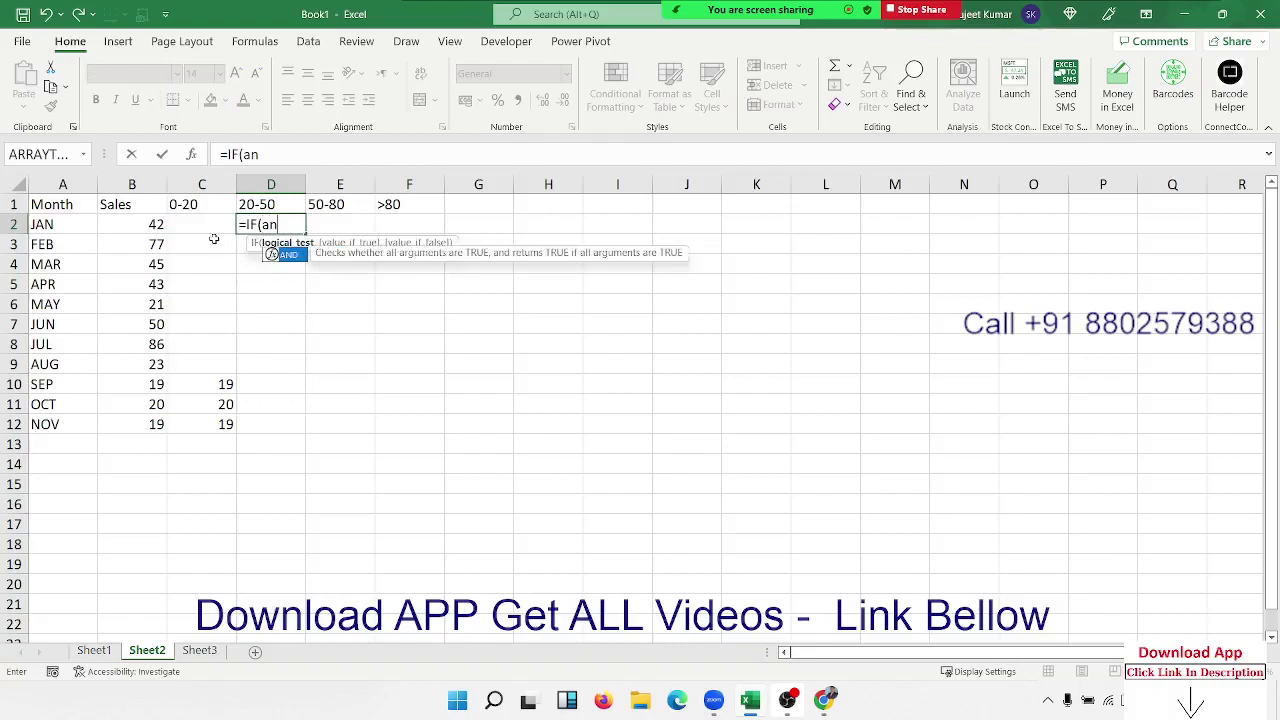
key(Tab)
click(119, 218)
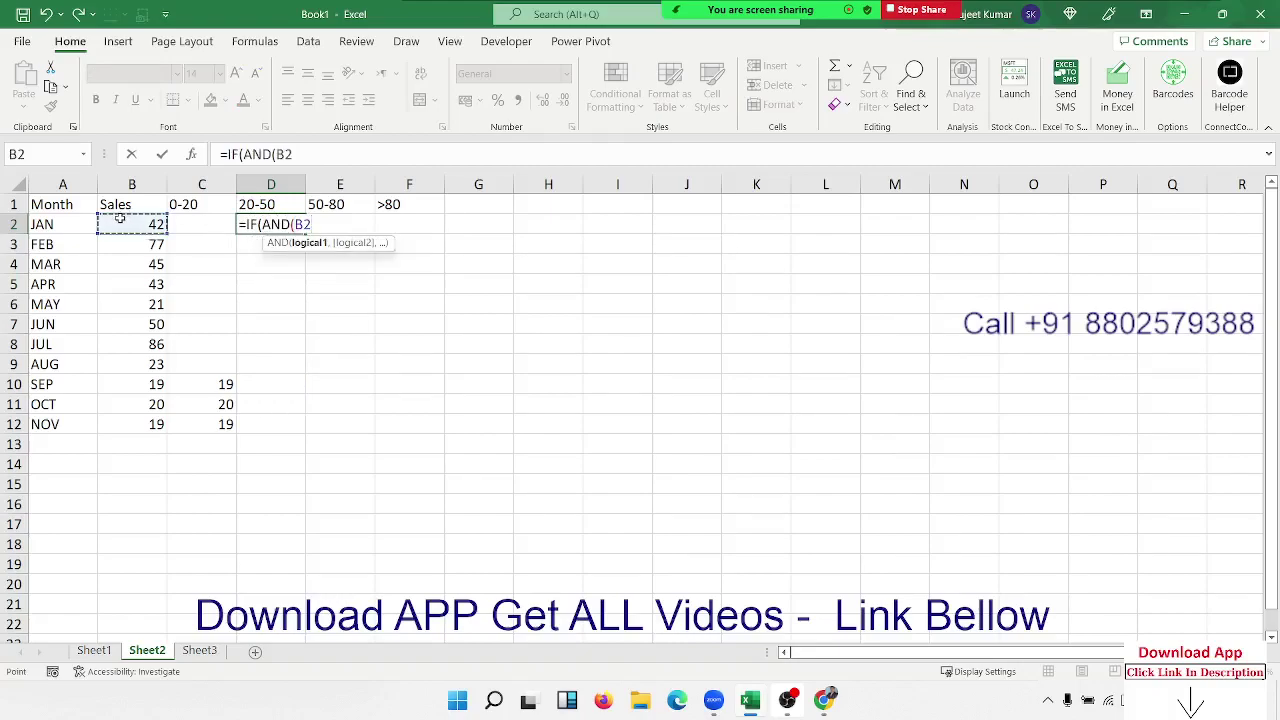
text(>20,)
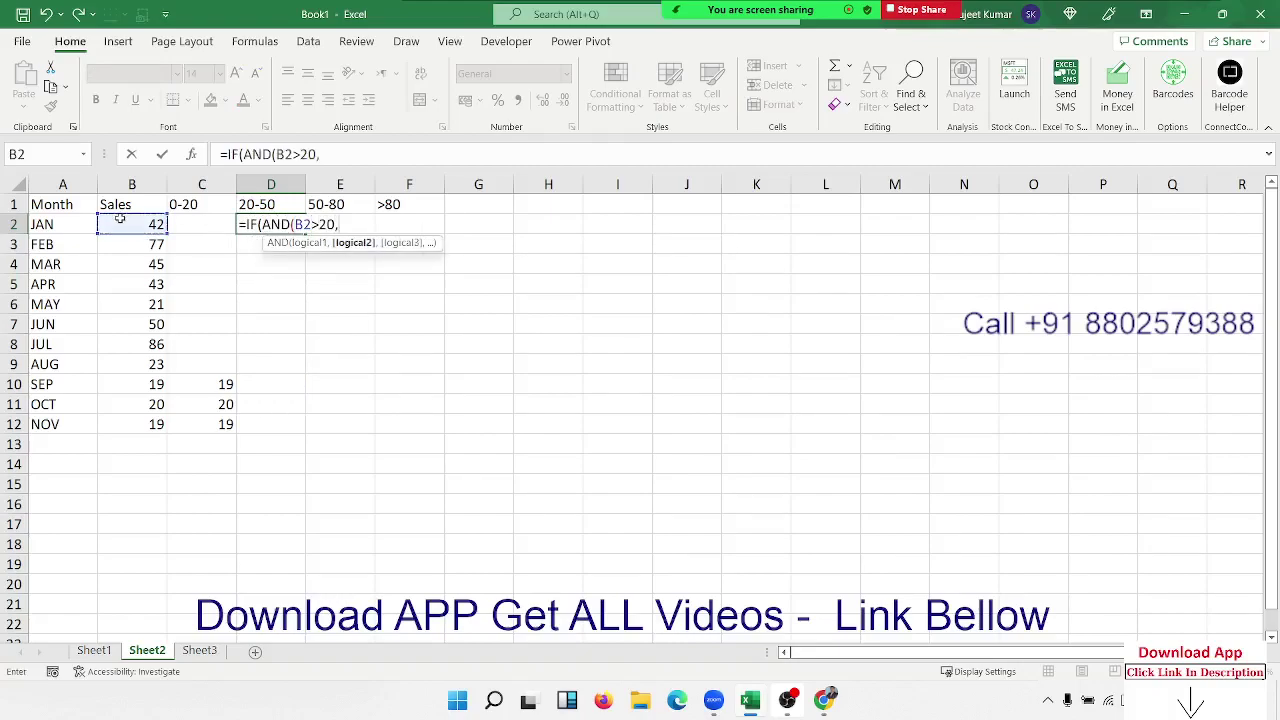
click(119, 218)
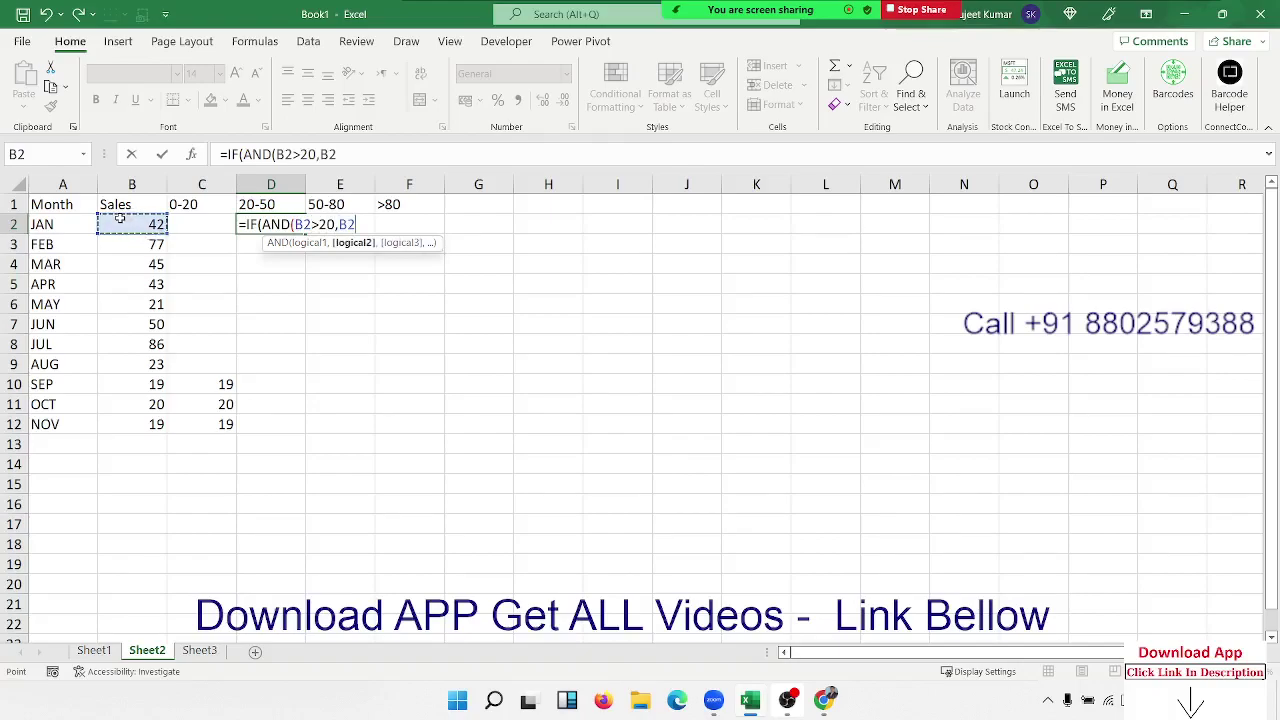
text(<=50))
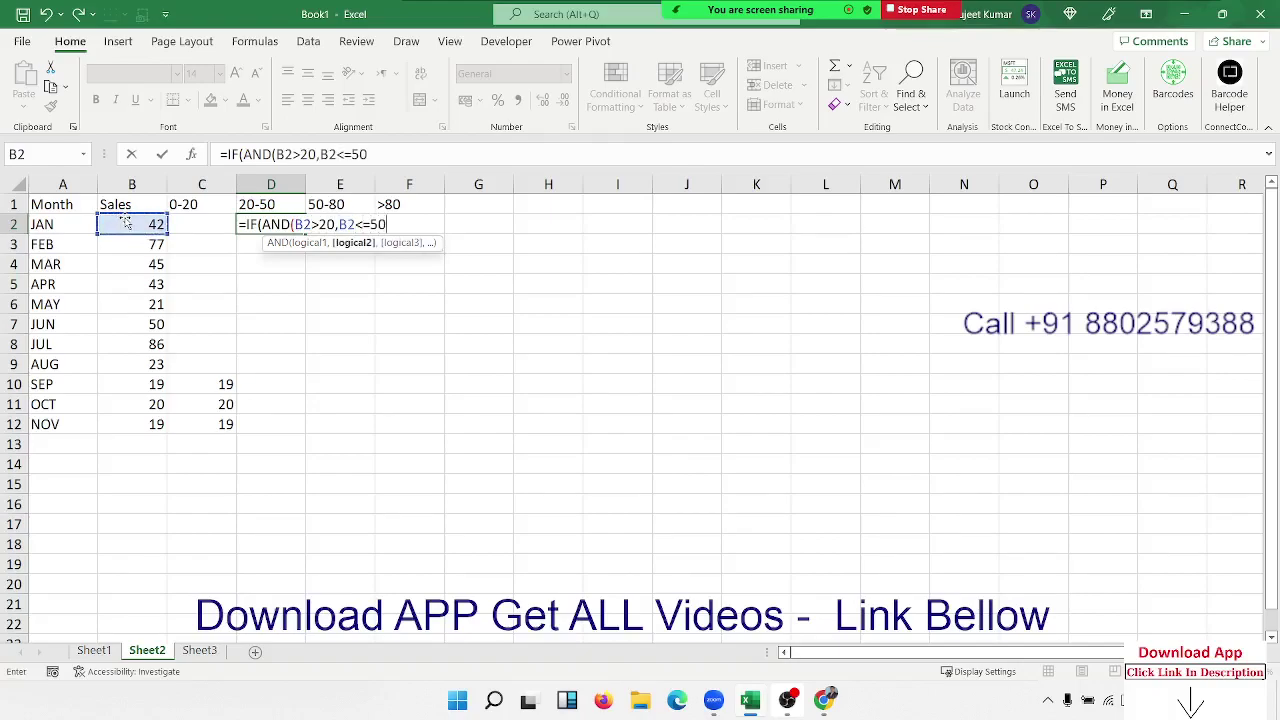
text(,)
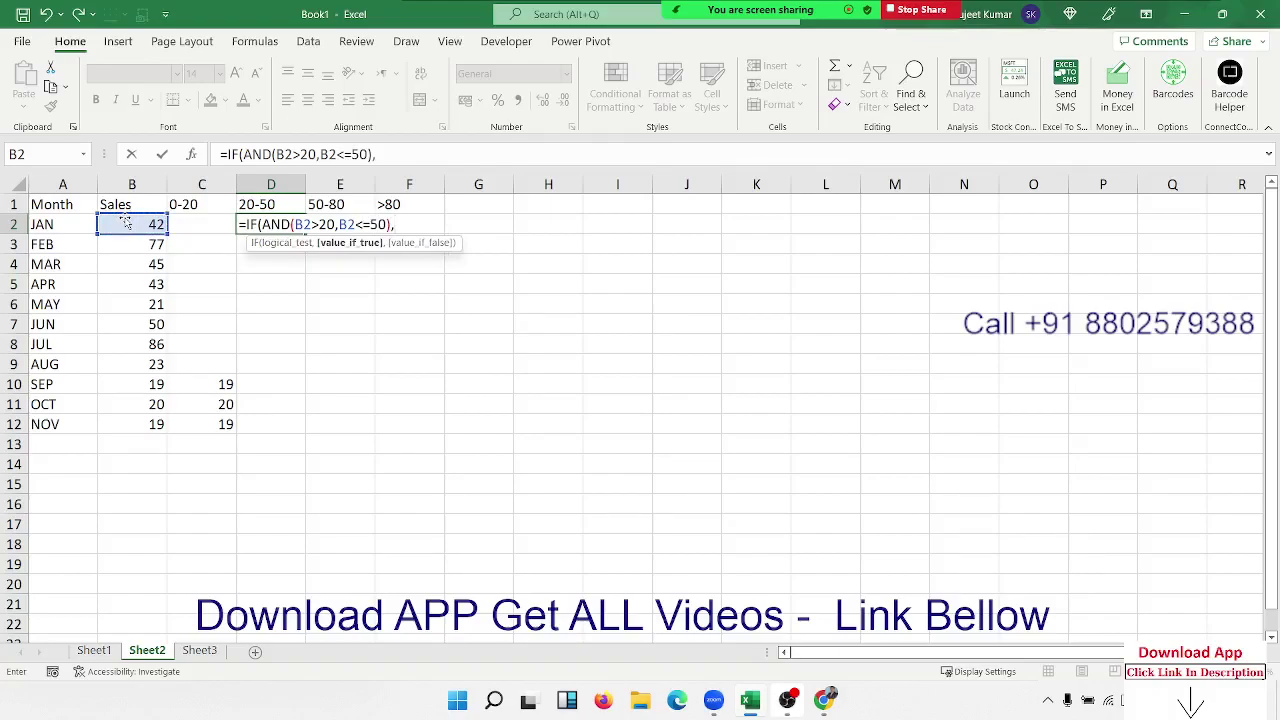
click(128, 223)
text(,)
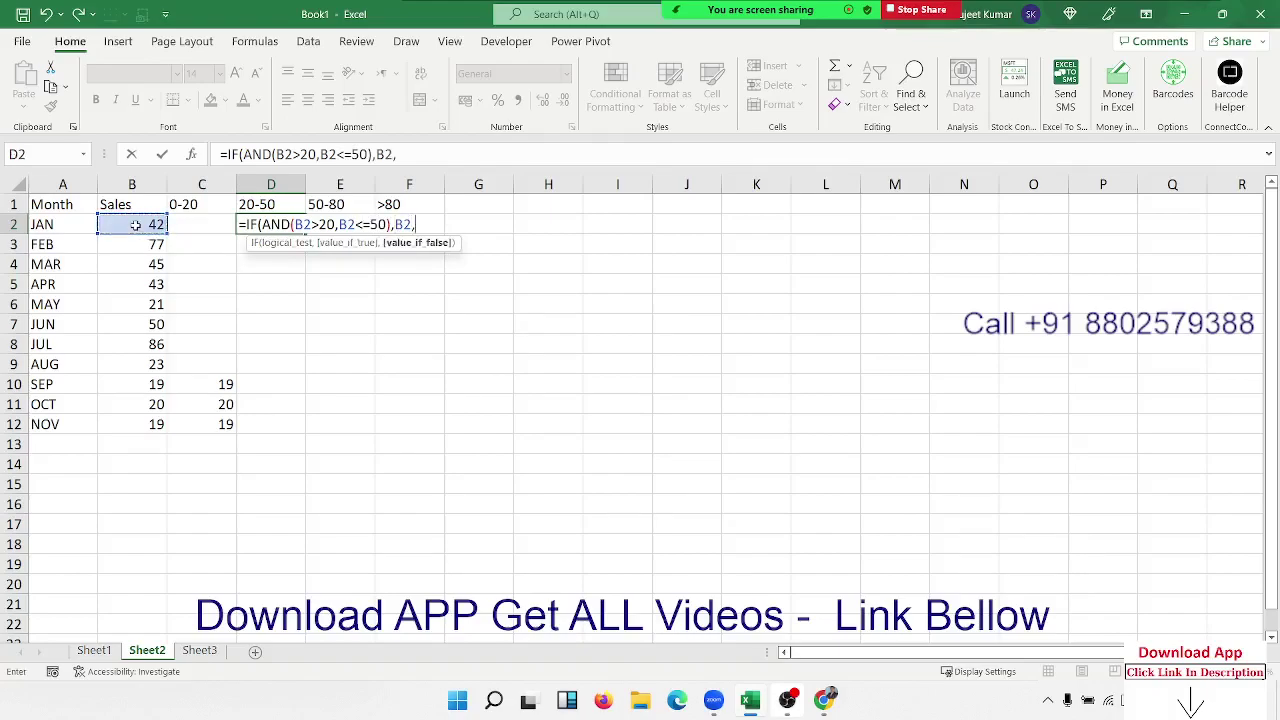
key(Return)
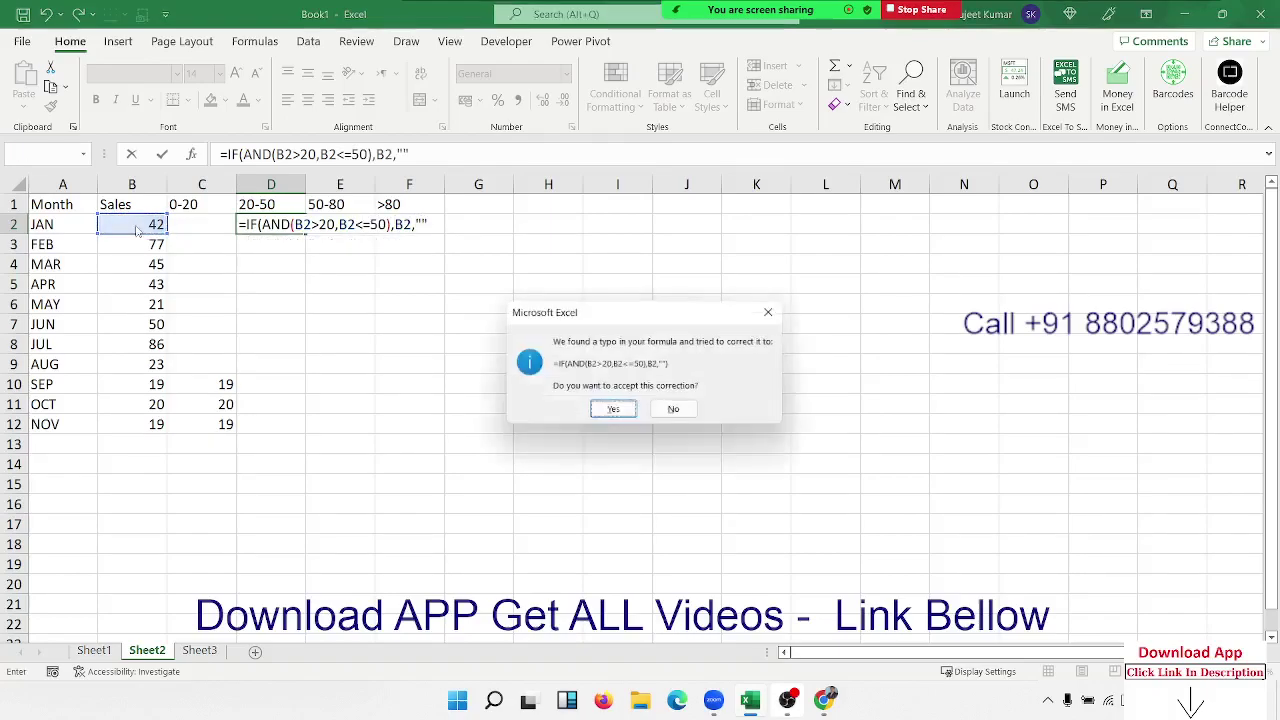
key(Return)
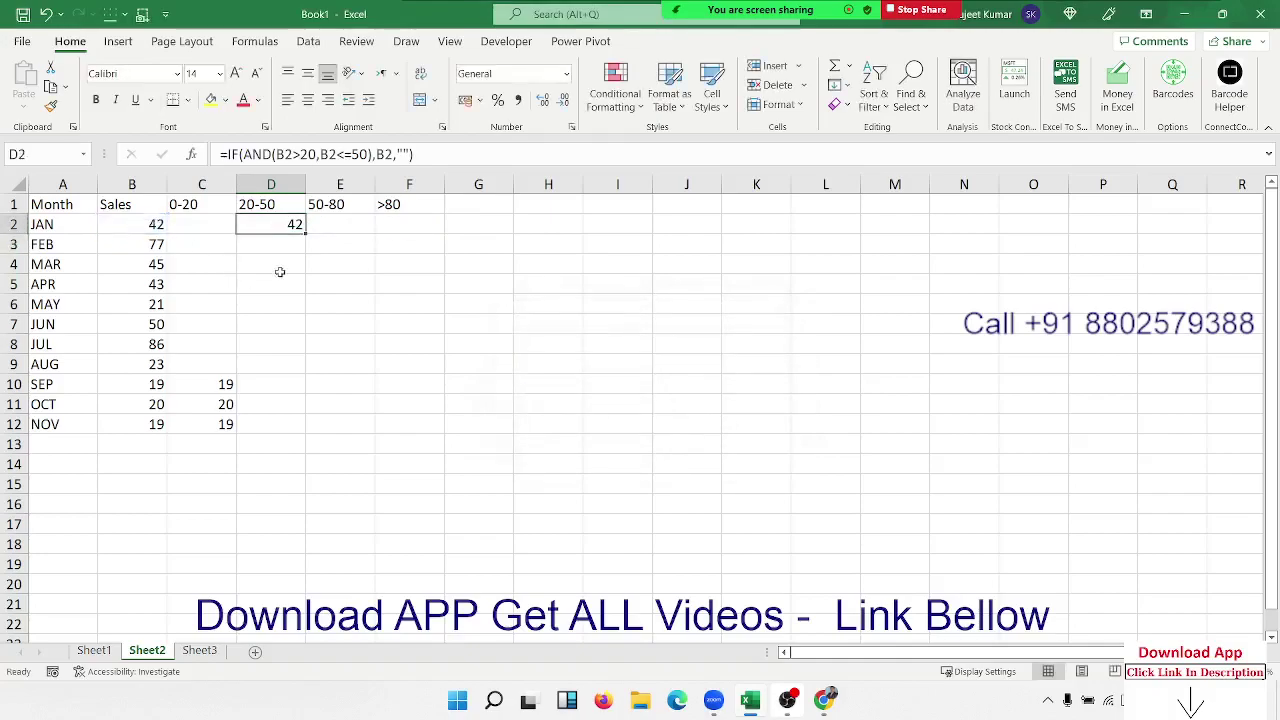
double_click(307, 229)
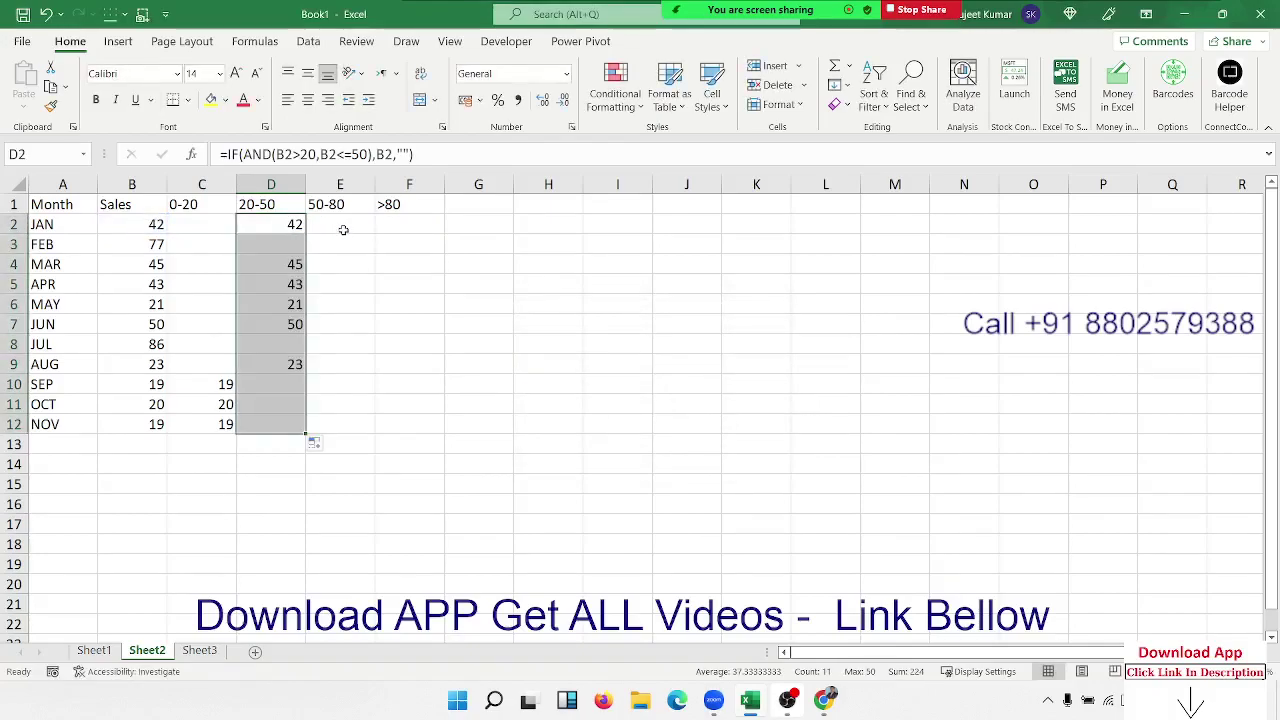
Copy the D2 formula into E2 and change its bounds to 50 and 80
click(343, 230)
key(Left)
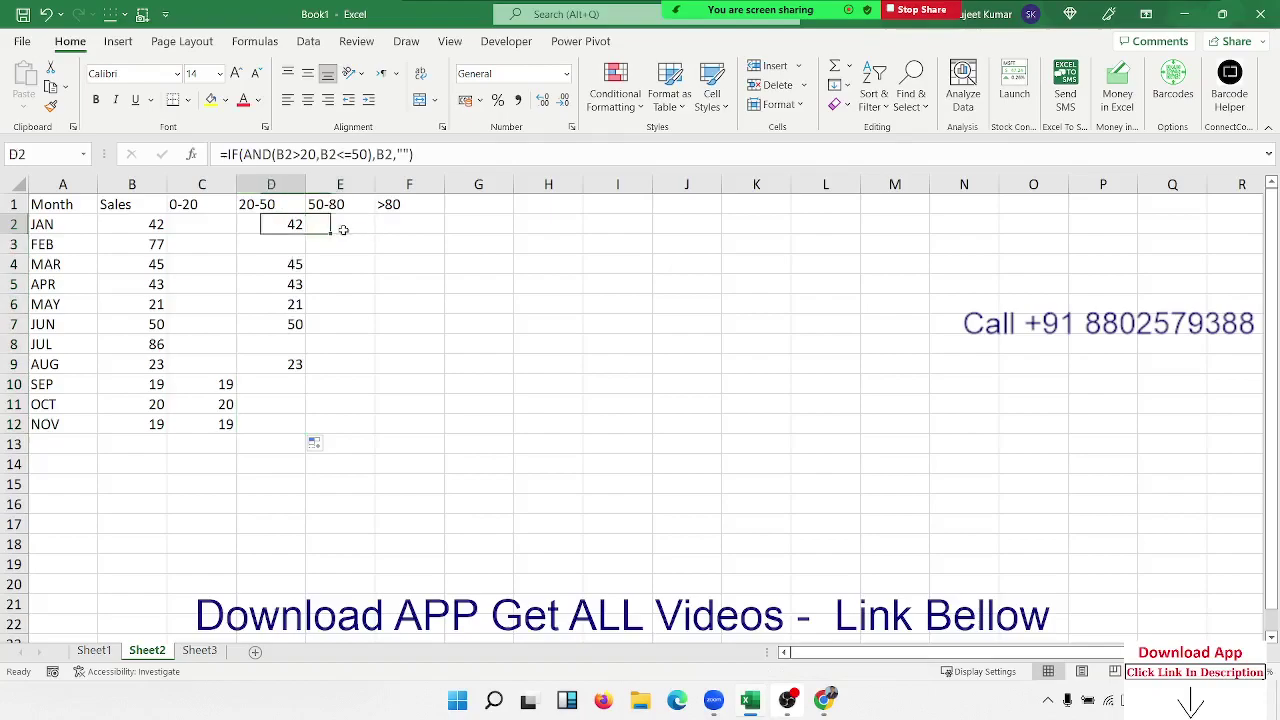
click(400, 154)
drag(400, 154, 220, 154)
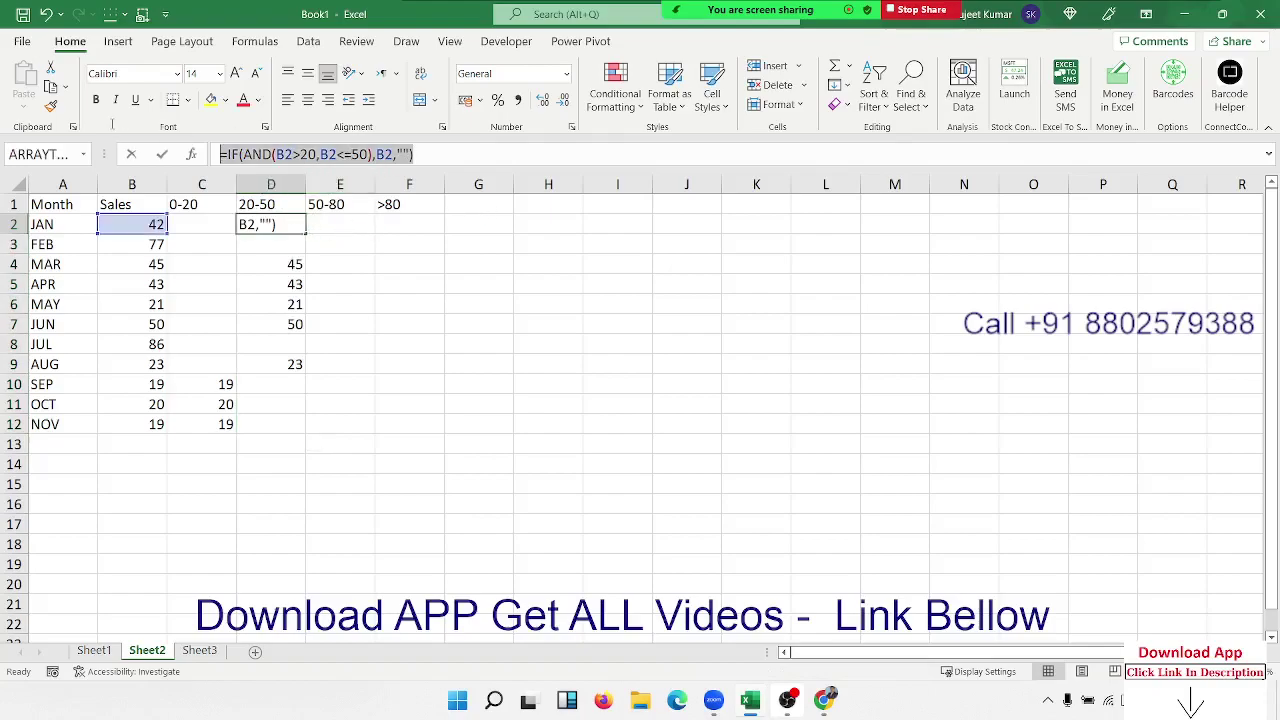
key(ctrl+c)
key(Escape)
double_click(329, 223)
key(ctrl+v)
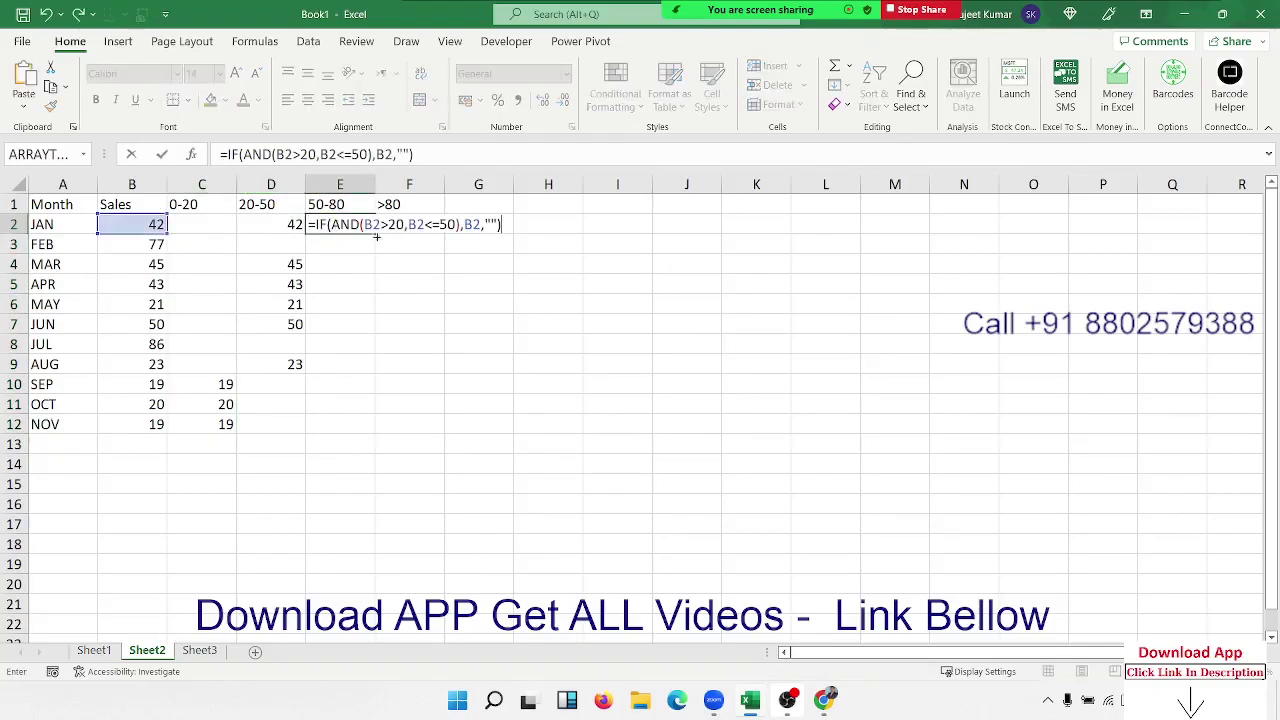
click(390, 224)
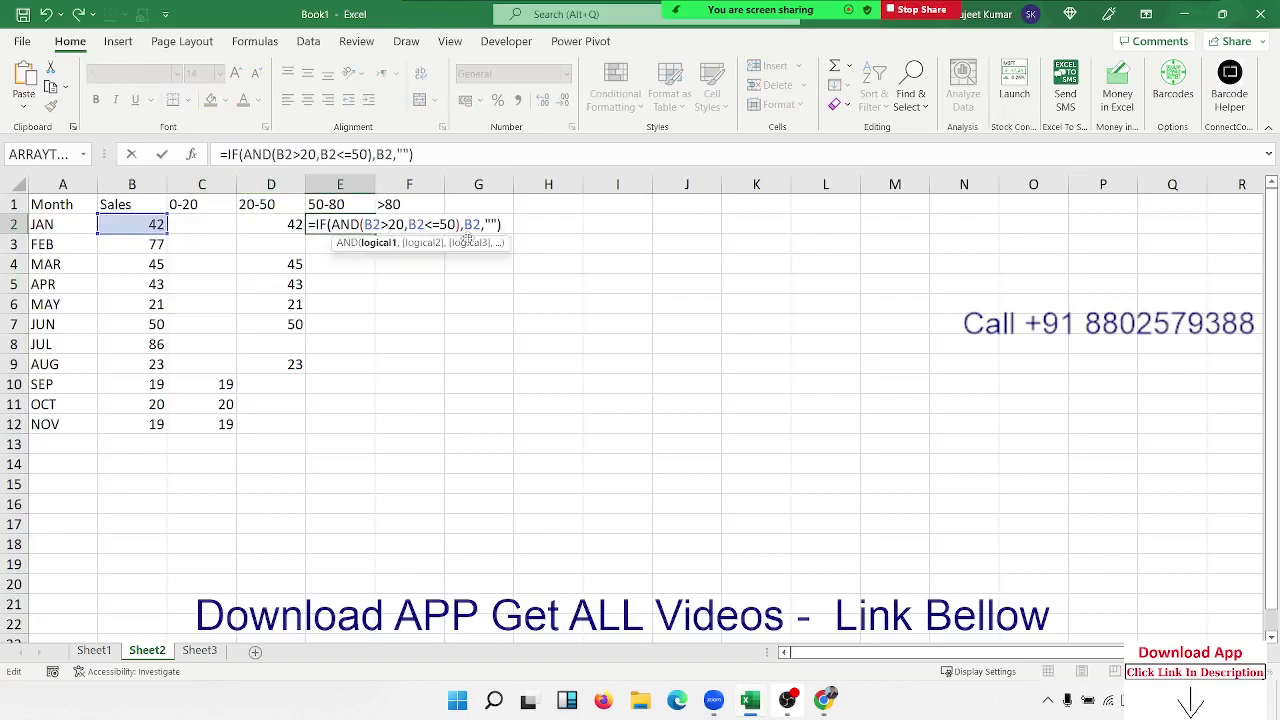
key(Delete)
text(5)
click(449, 224)
key(BackSpace)
text(8)
key(Return)
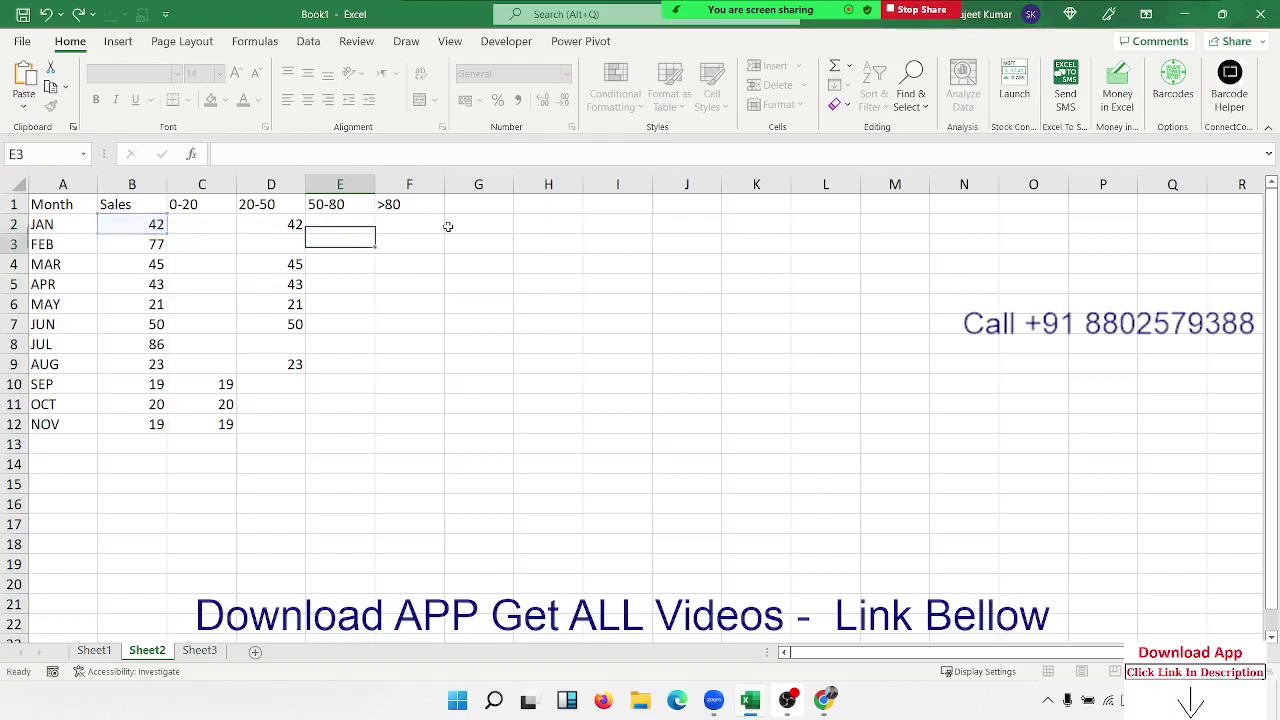
Fill the 50-80 formula down to E12, then enter =IF(B2>80,B2,"") in F2 and copy it to F12
click(343, 224)
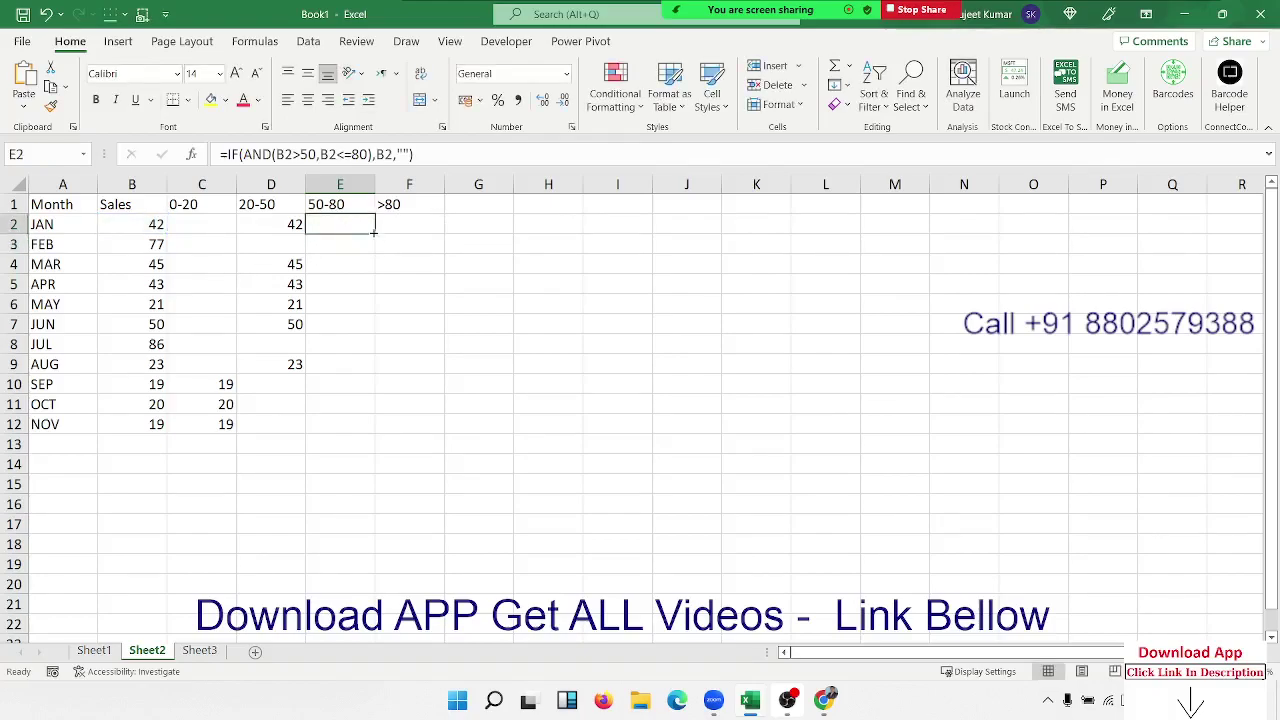
double_click(374, 231)
click(398, 226)
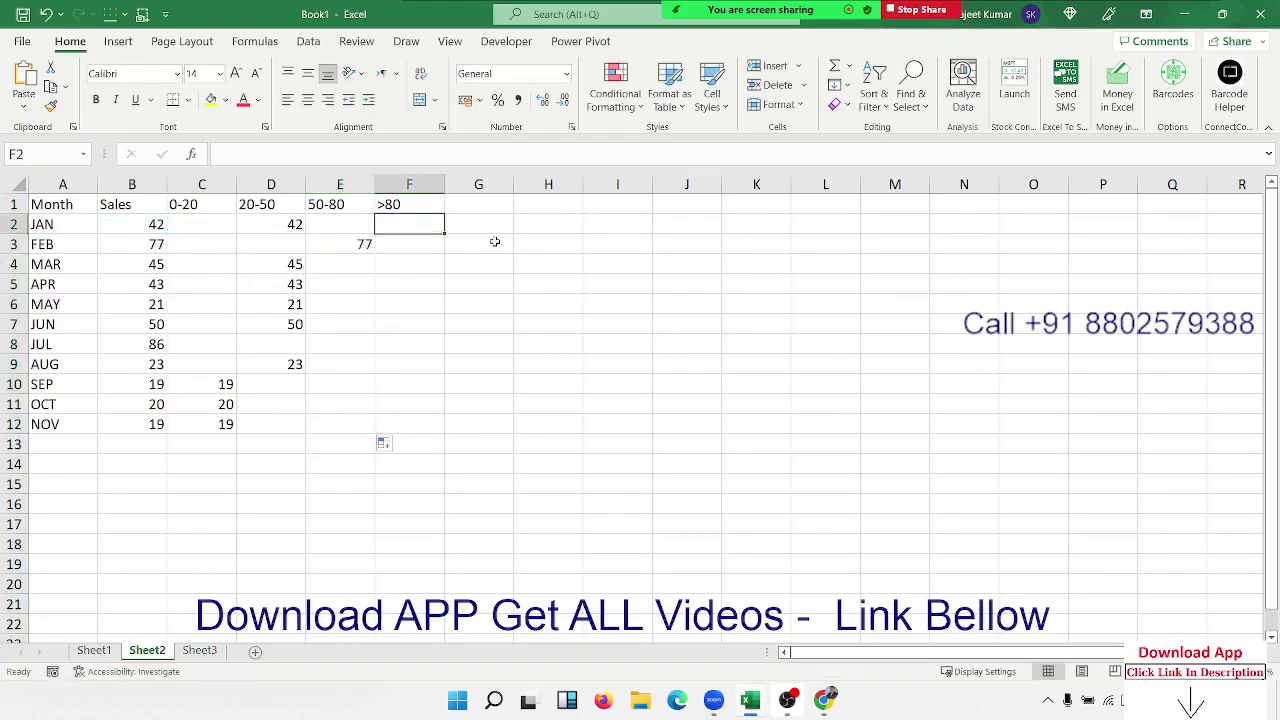
text(=IF()
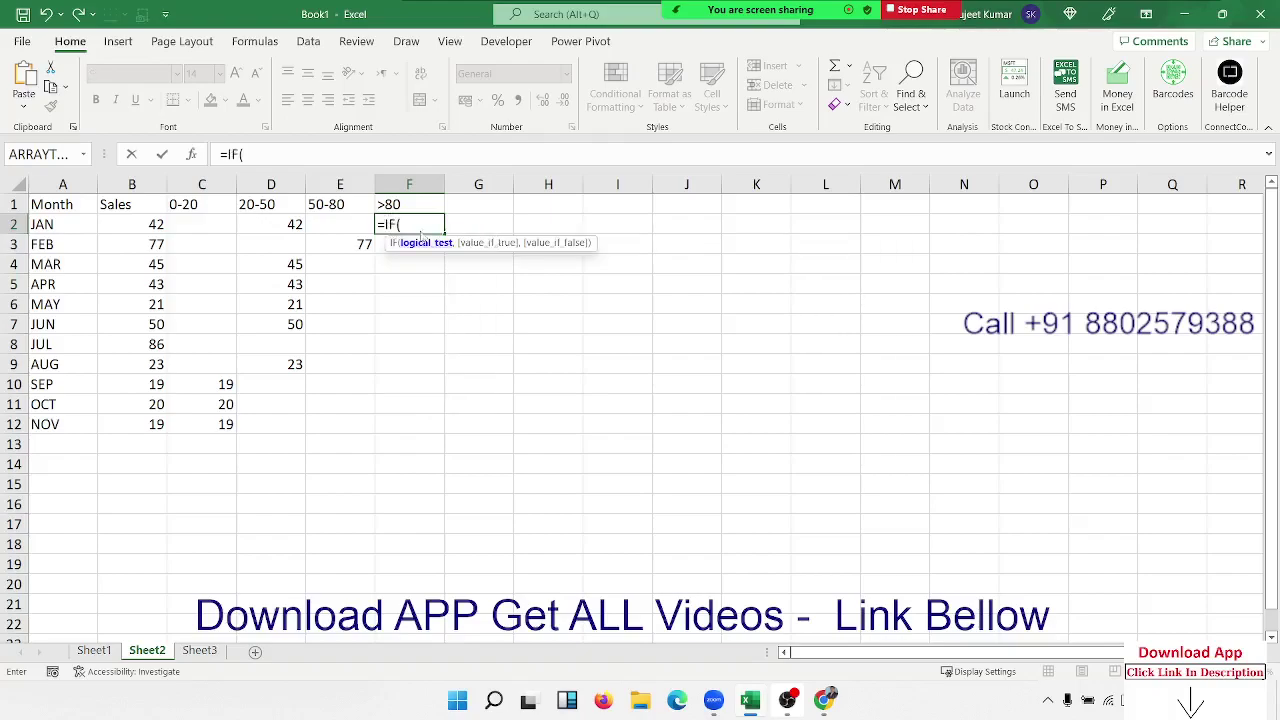
click(148, 224)
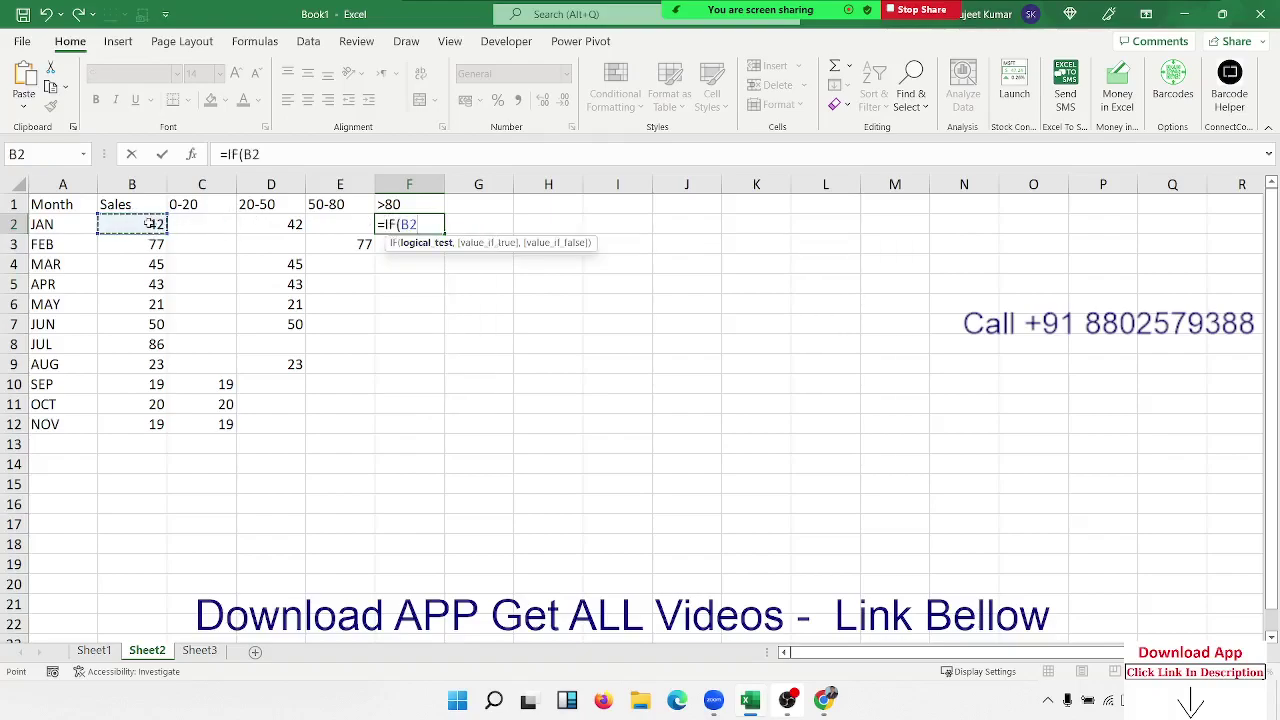
text(>80,)
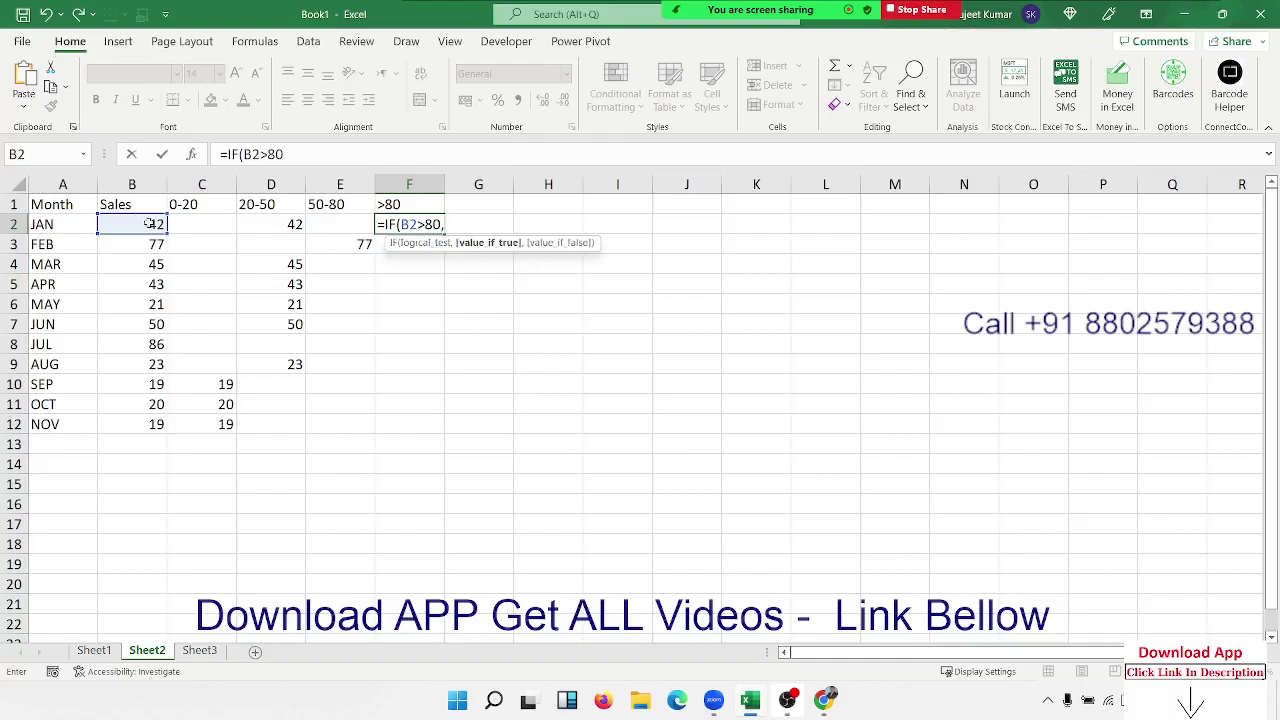
click(148, 224)
text(,)
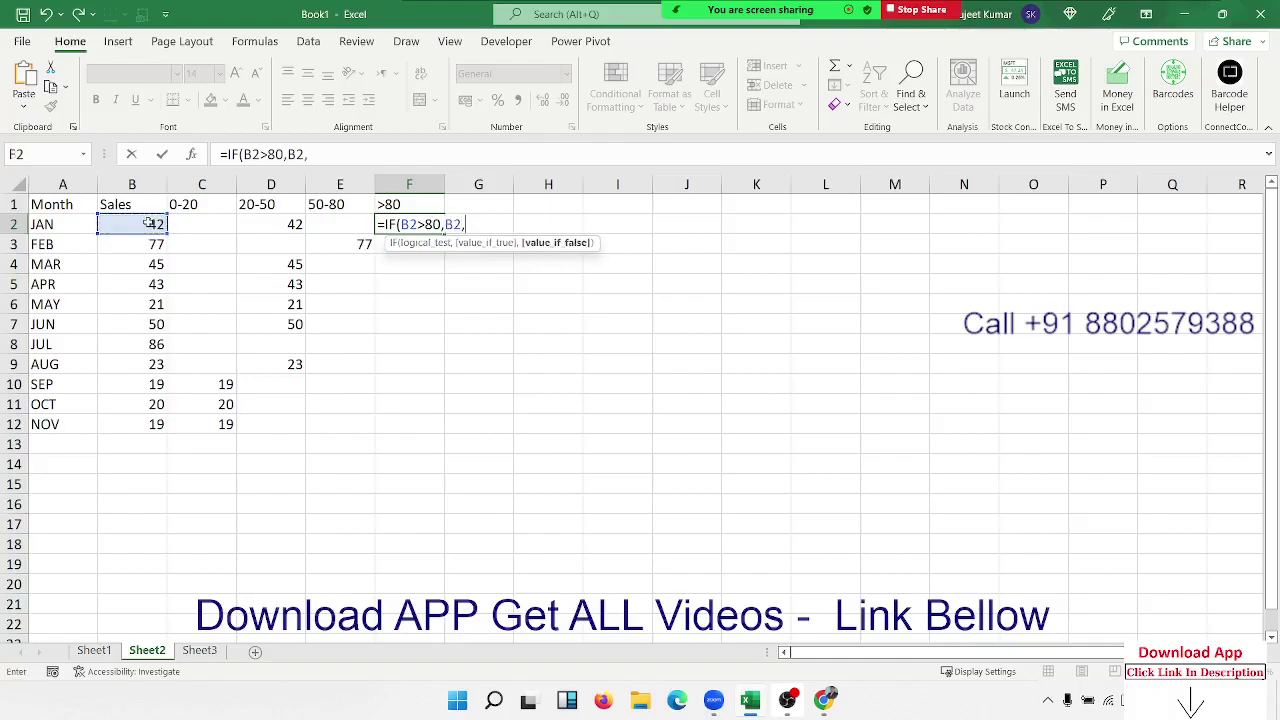
text("")
key(Return)
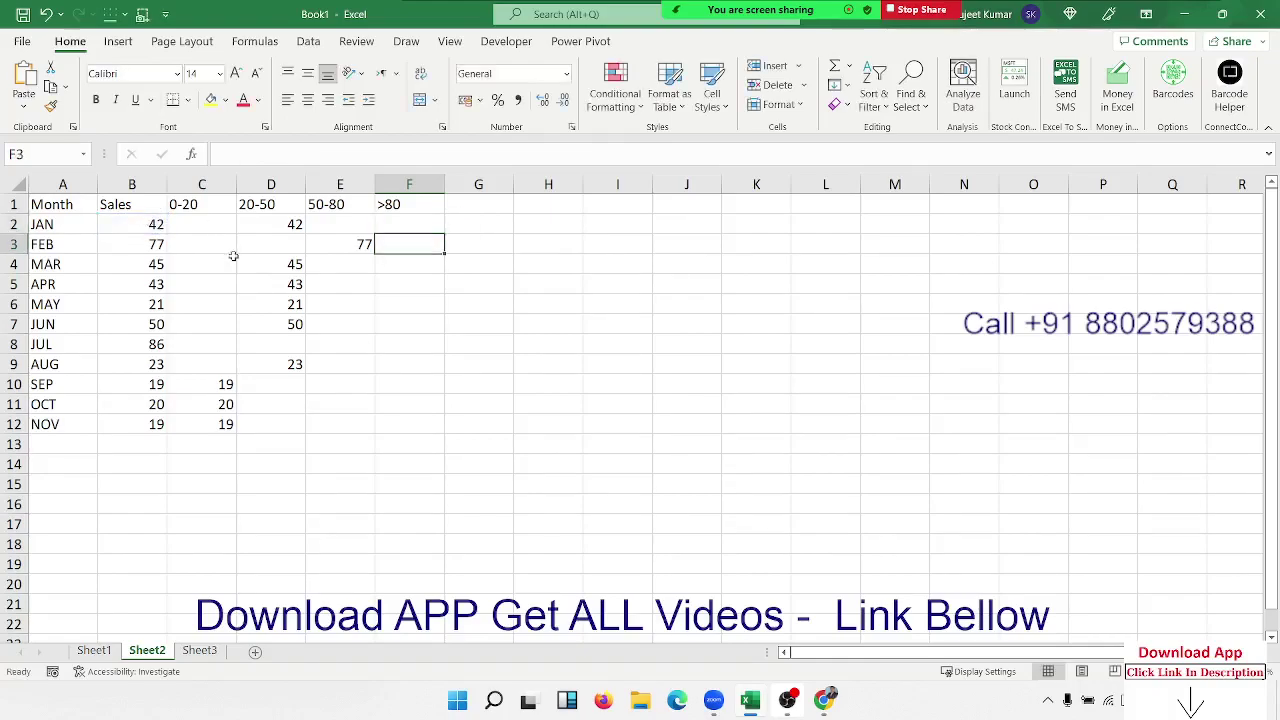
click(412, 217)
drag(444, 234, 445, 432)
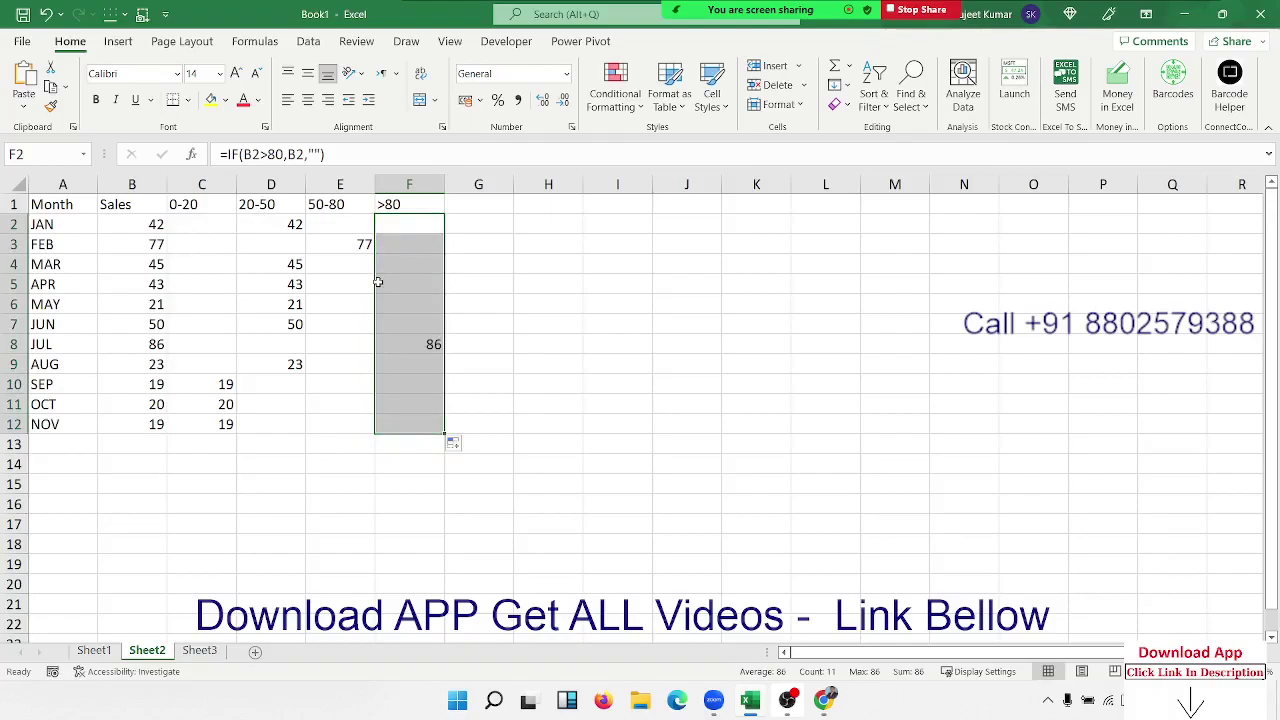
Check the 0-20 formula in C5 and review the >80 results
drag(340, 285, 340, 345)
click(222, 287)
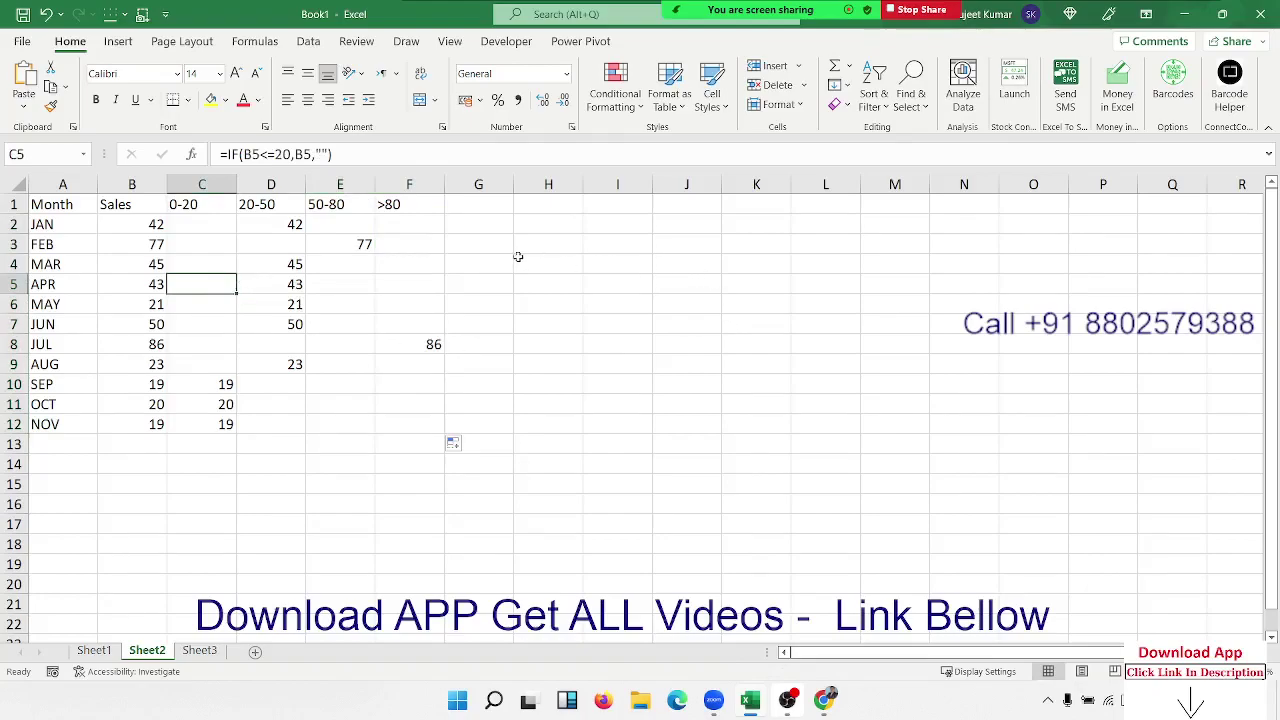
drag(408, 231, 400, 318)
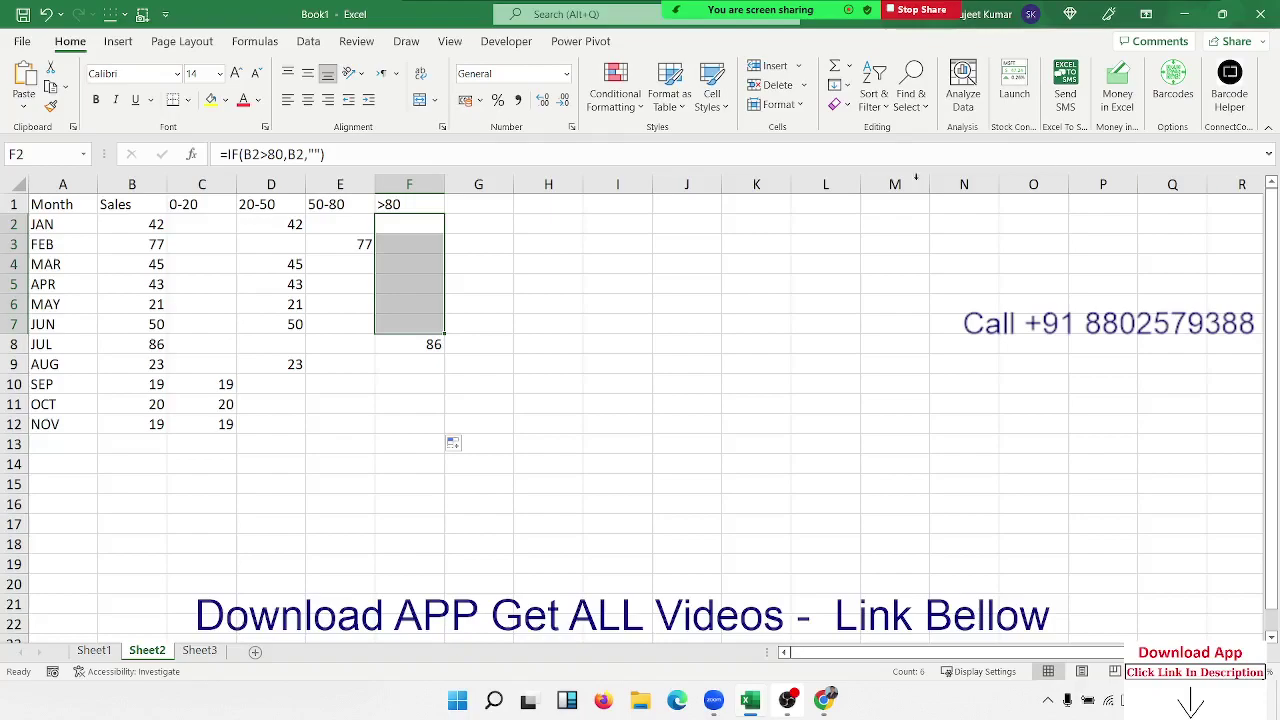
click(571, 223)
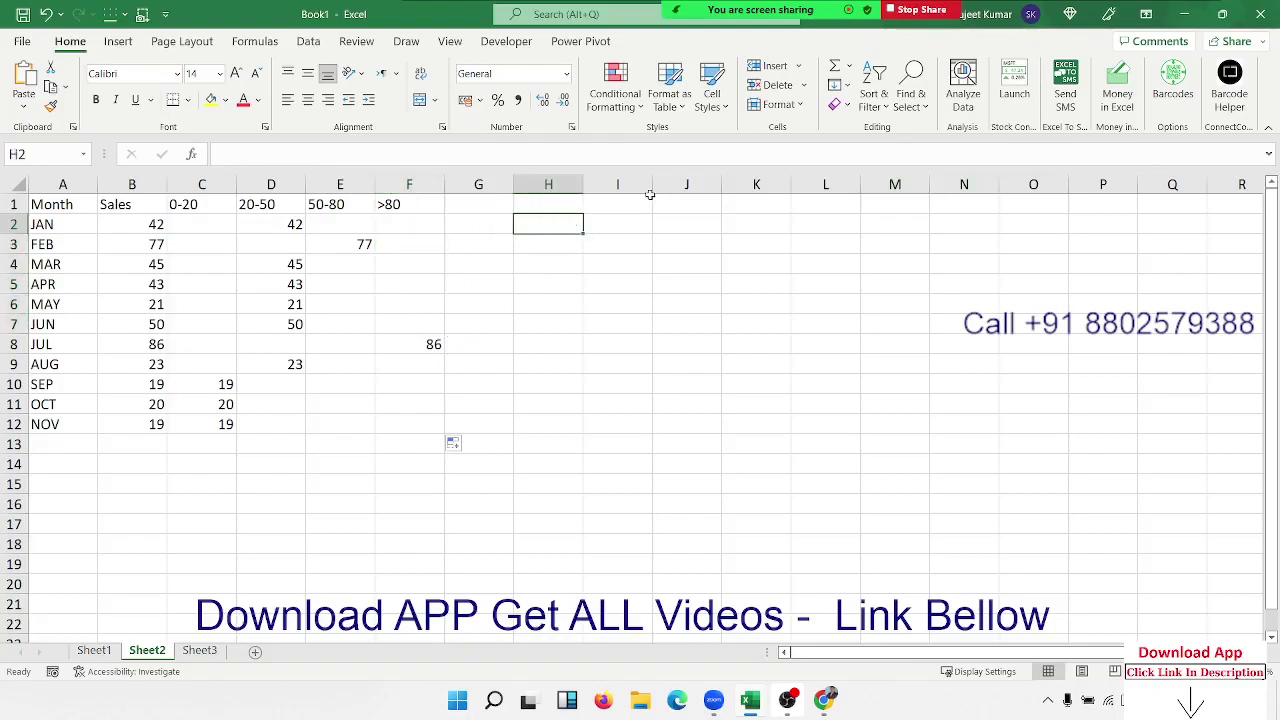
Insert an empty clustered column chart, moved up beside the table and enlarged
click(500, 44)
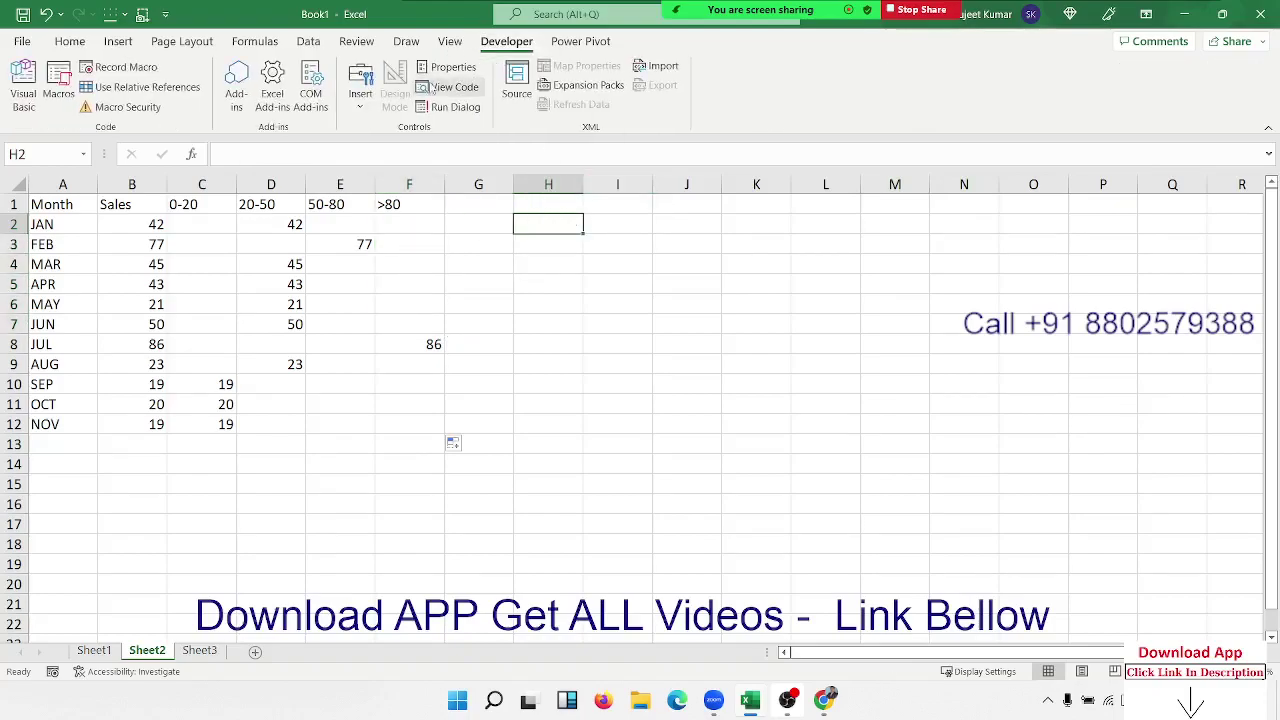
click(118, 41)
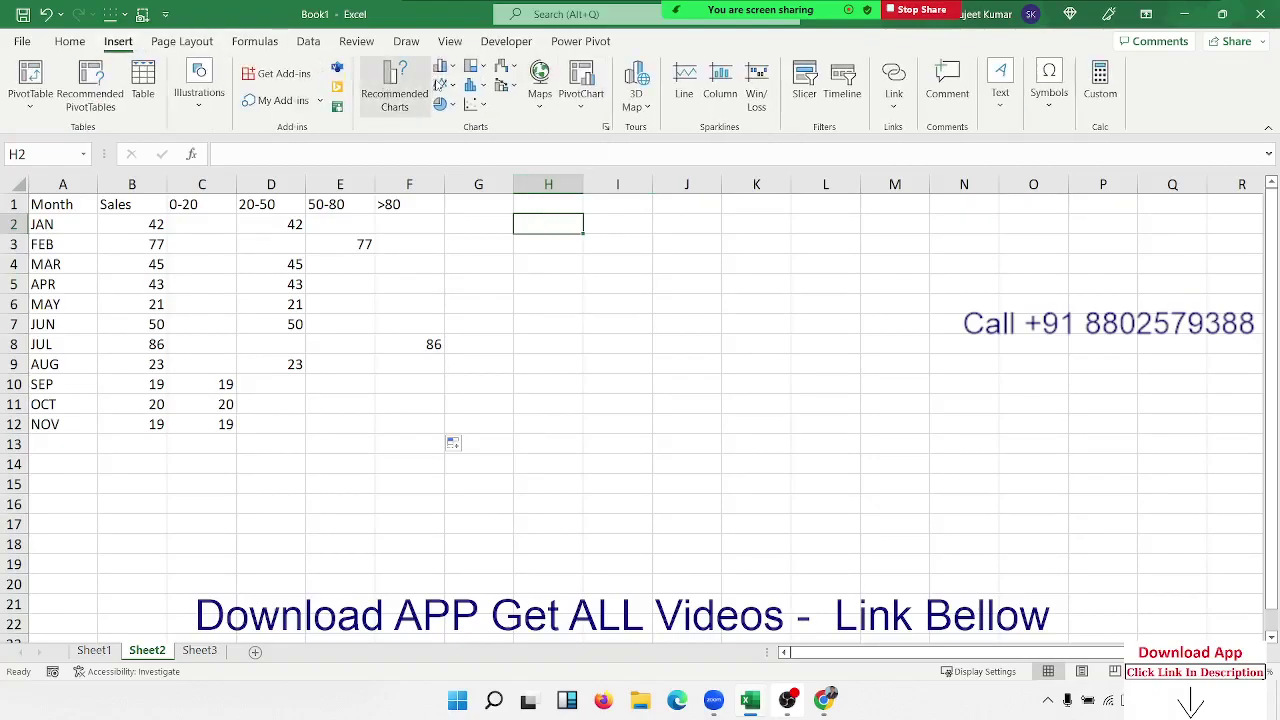
click(443, 66)
click(456, 127)
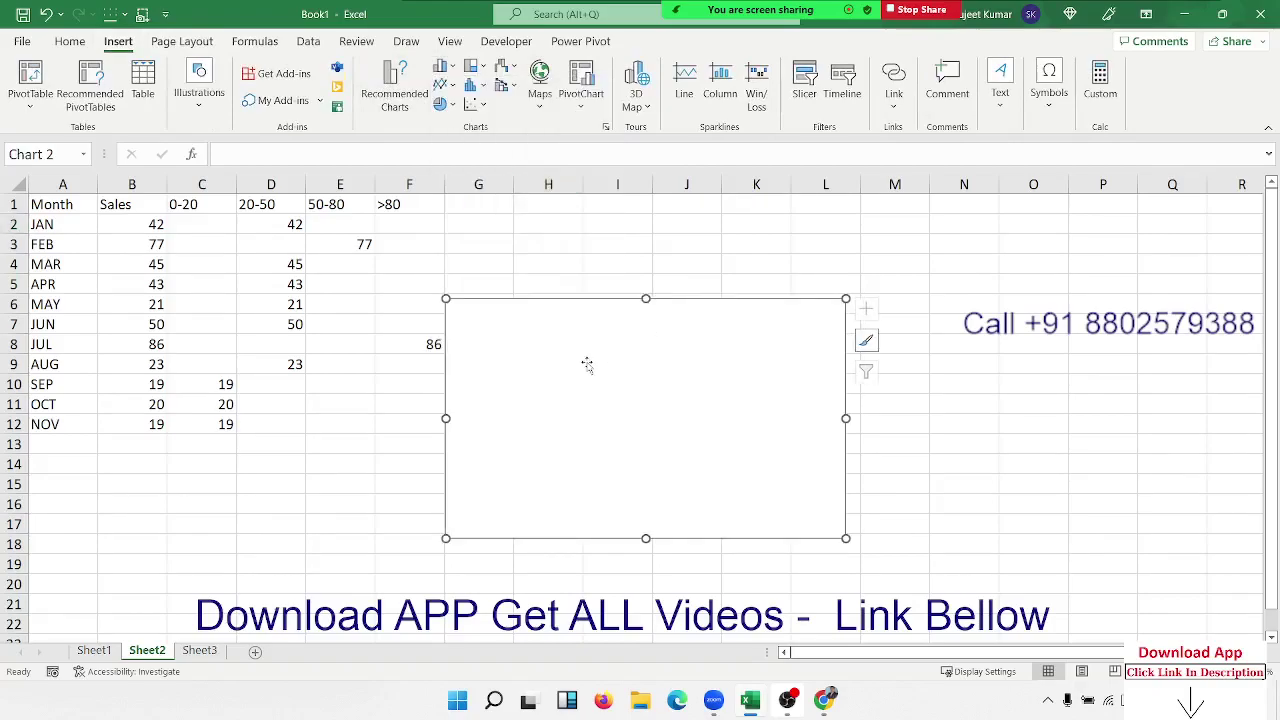
mouse_move(586, 363)
mouse_down()
mouse_move(673, 285)
mouse_move(661, 279)
mouse_up()
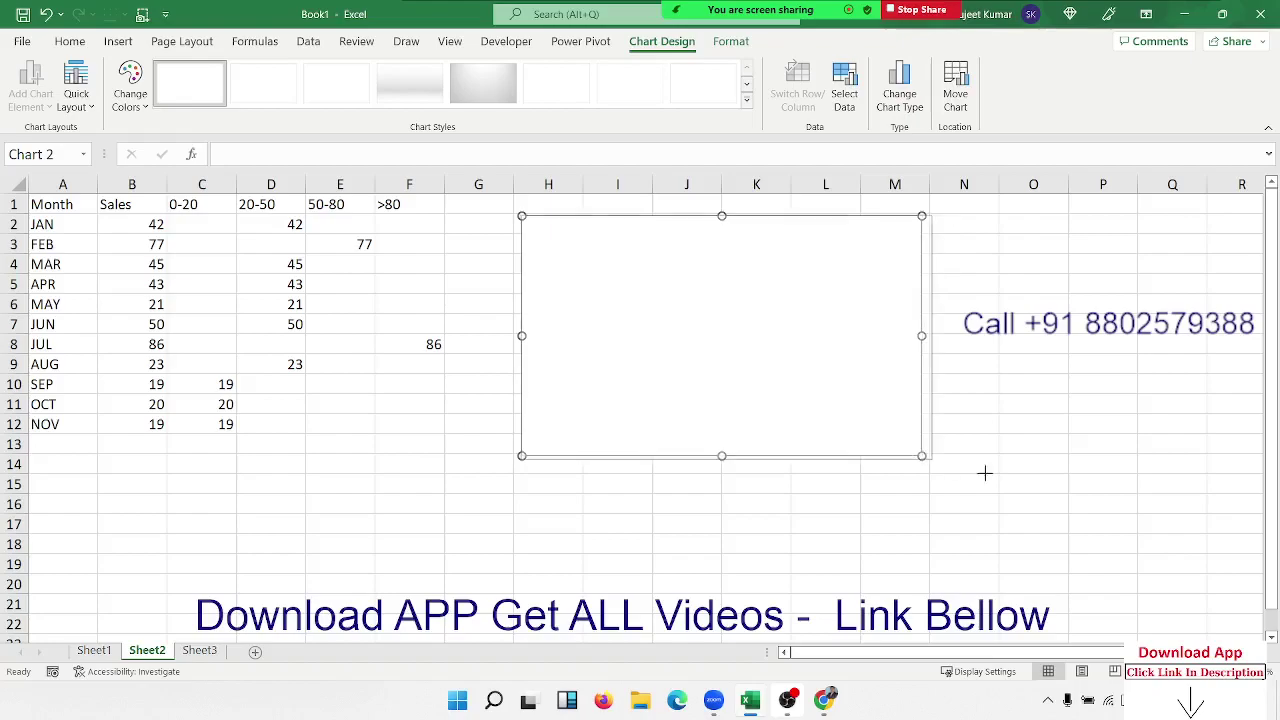
drag(915, 458, 1062, 488)
Open Select Data from the chart's context menu and start adding a series
right_click(830, 355)
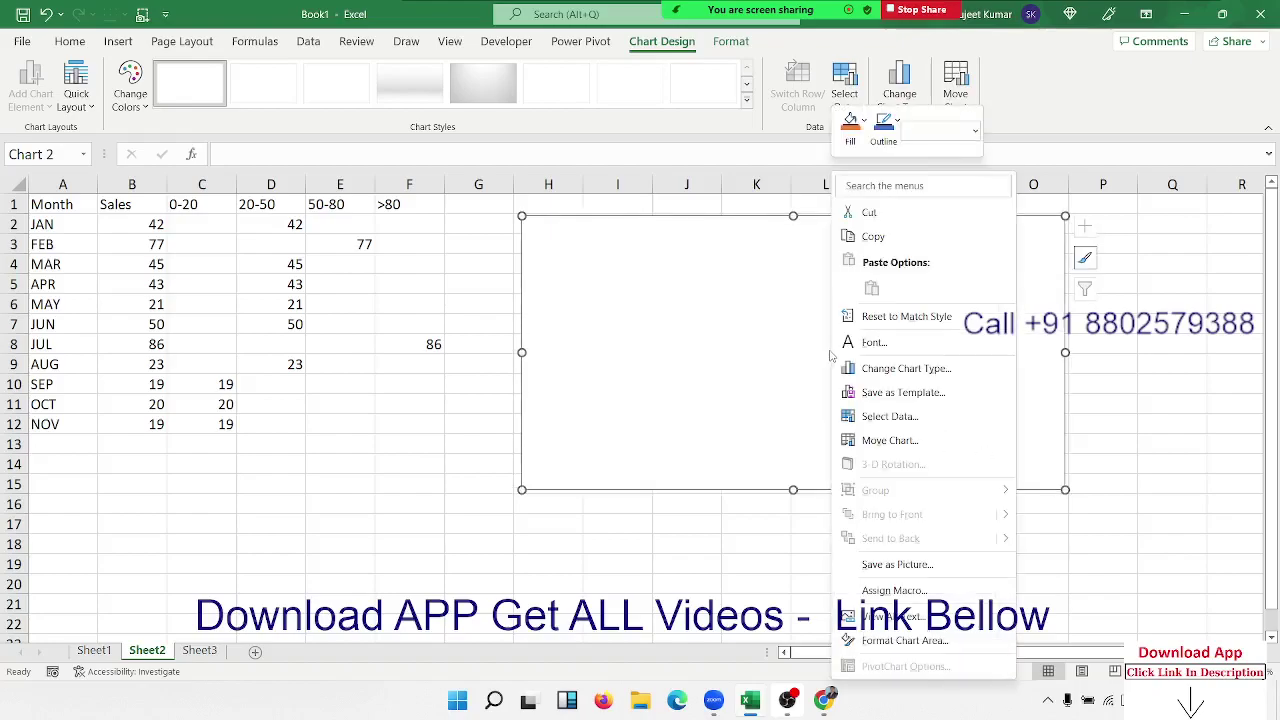
click(903, 416)
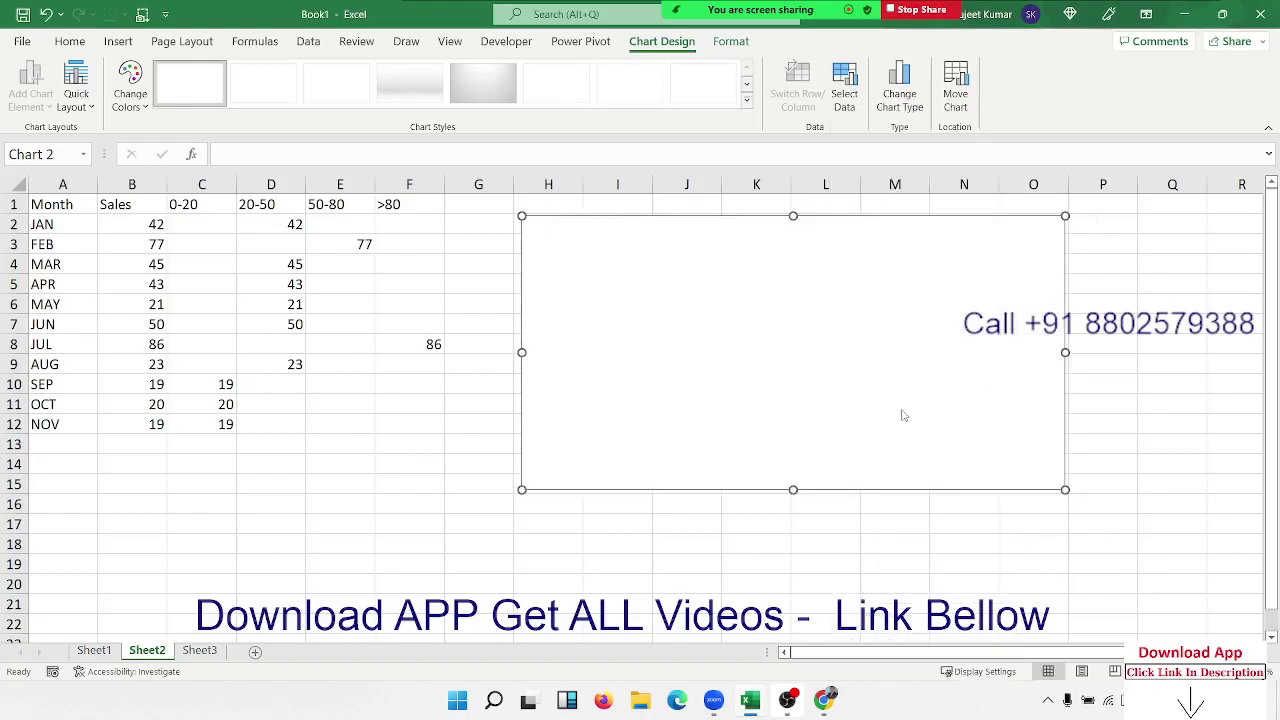
click(743, 333)
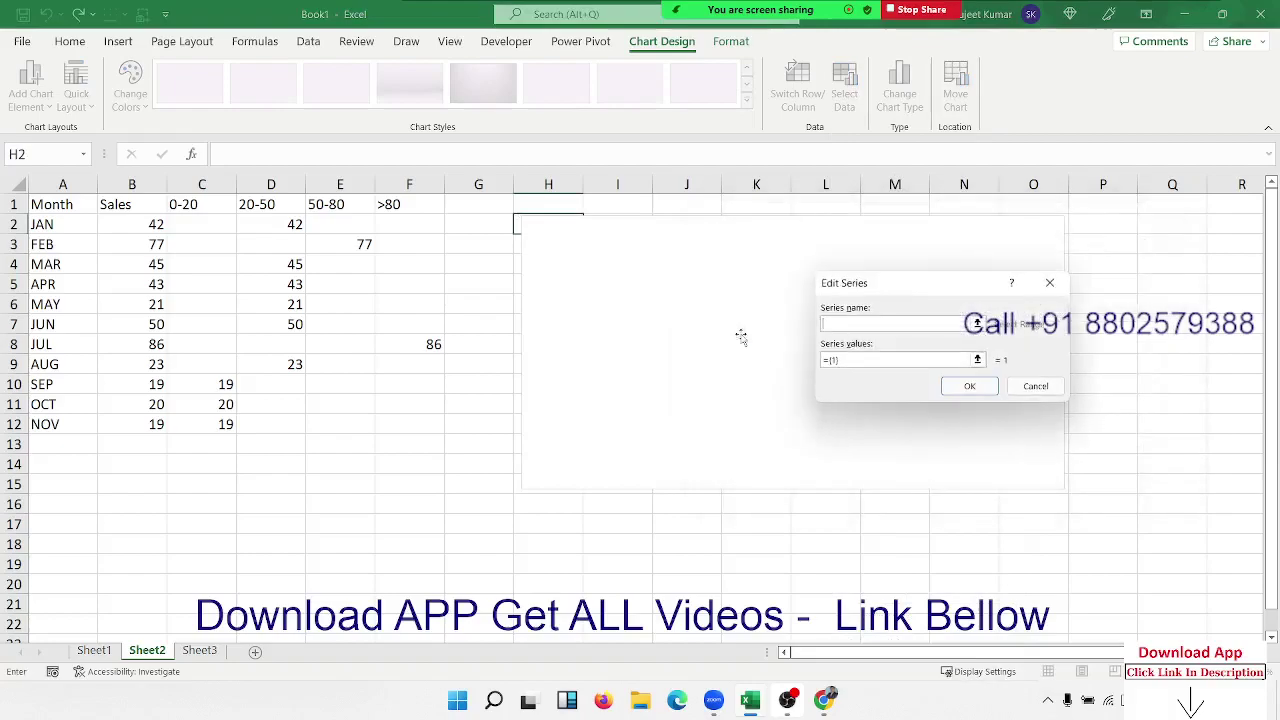
Add the 0-20 and 20-50 series, named from their headers, with values C2:C12 and D2:D12
click(185, 207)
click(847, 361)
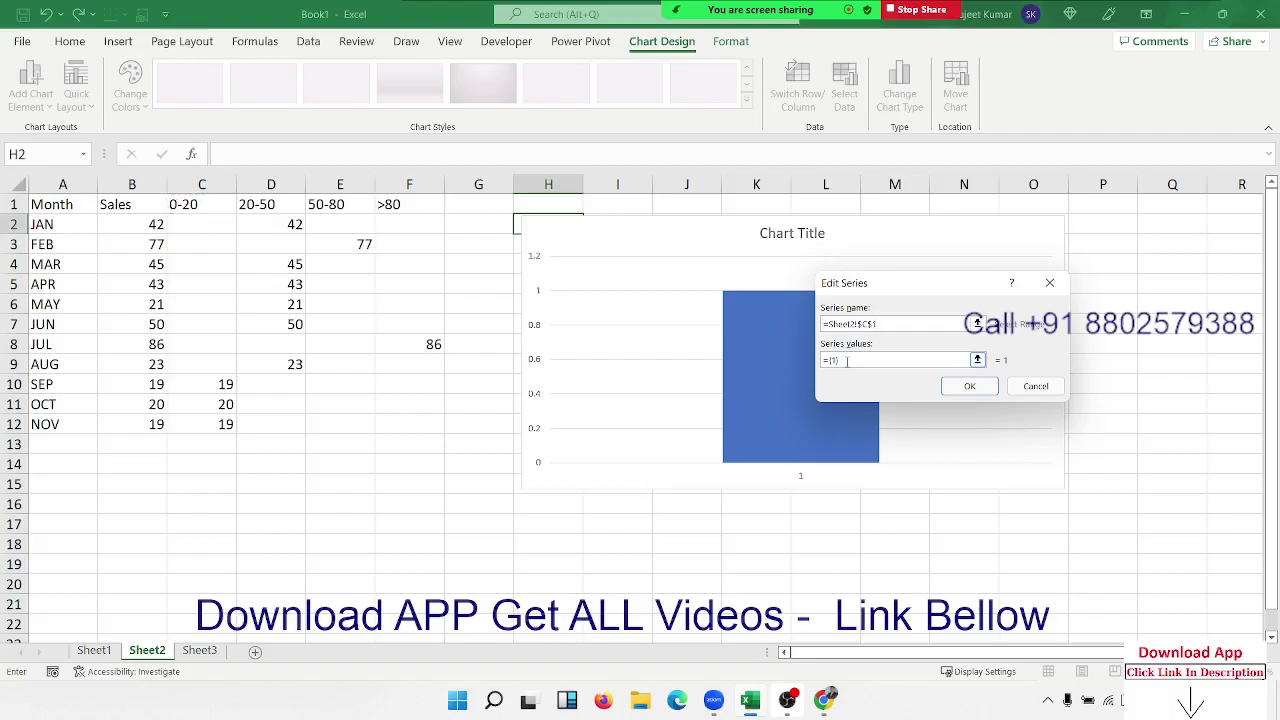
drag(847, 361, 826, 361)
key(BackSpace)
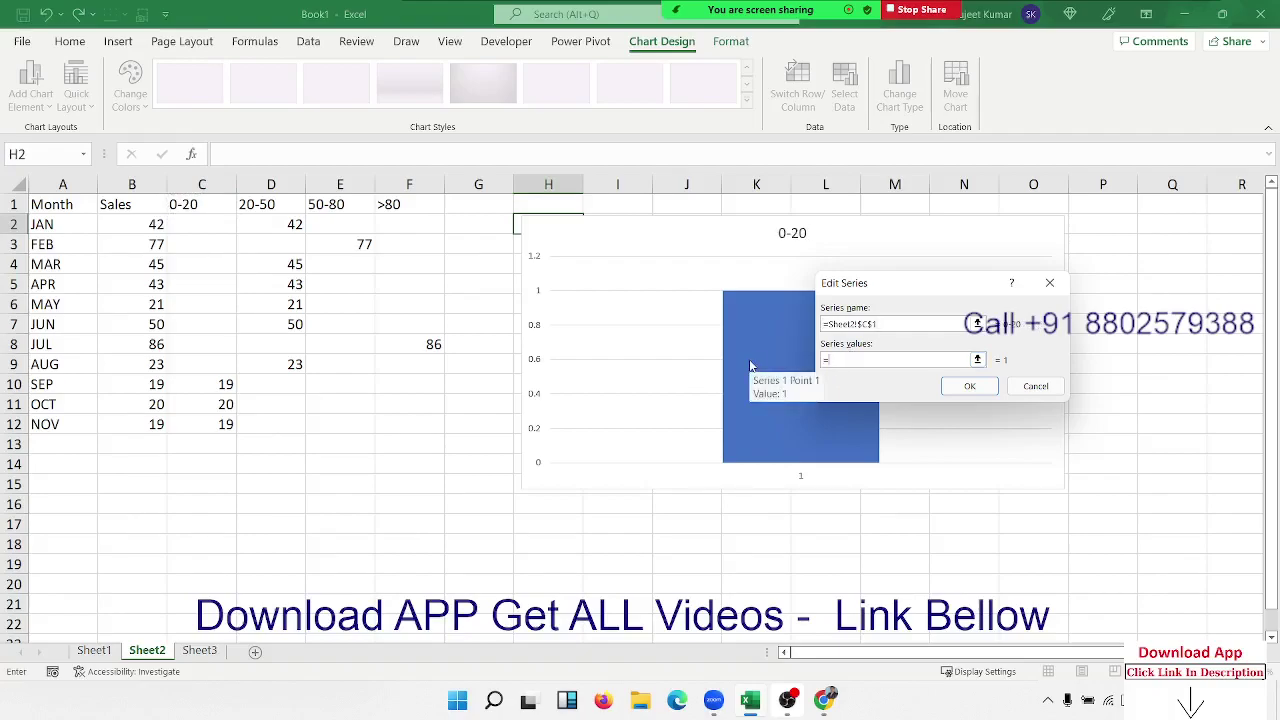
drag(199, 233, 214, 430)
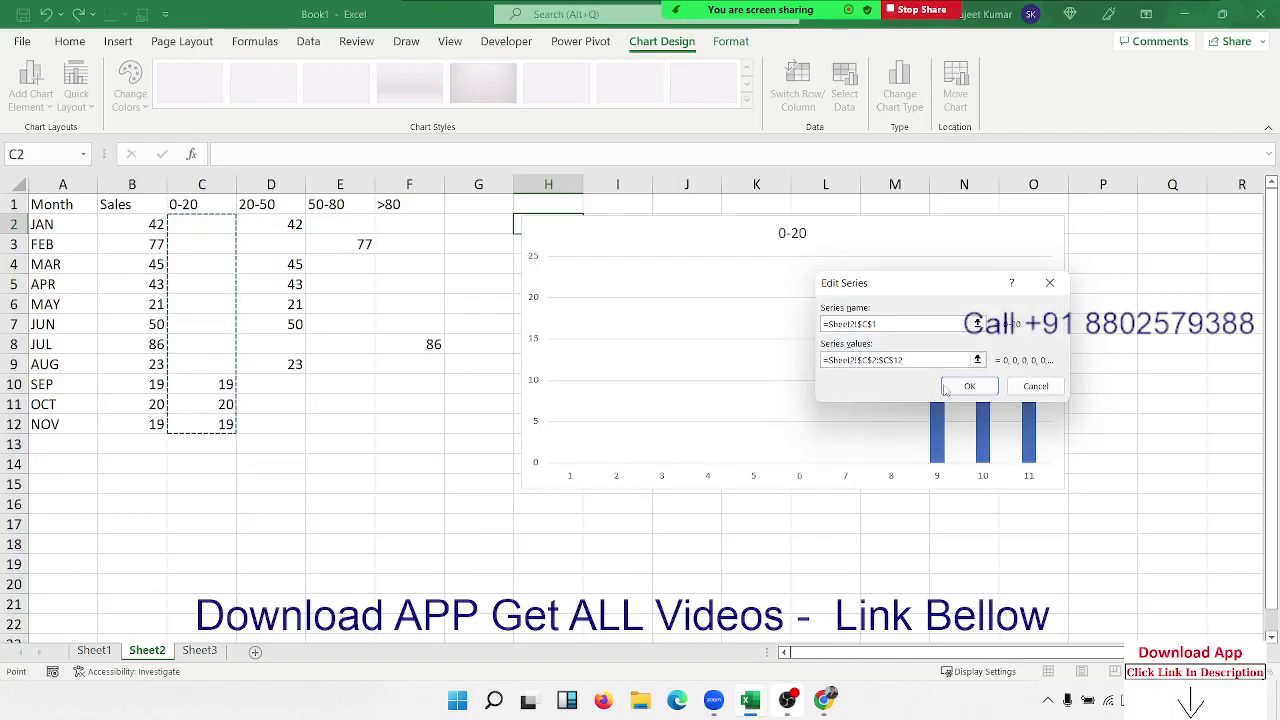
click(969, 388)
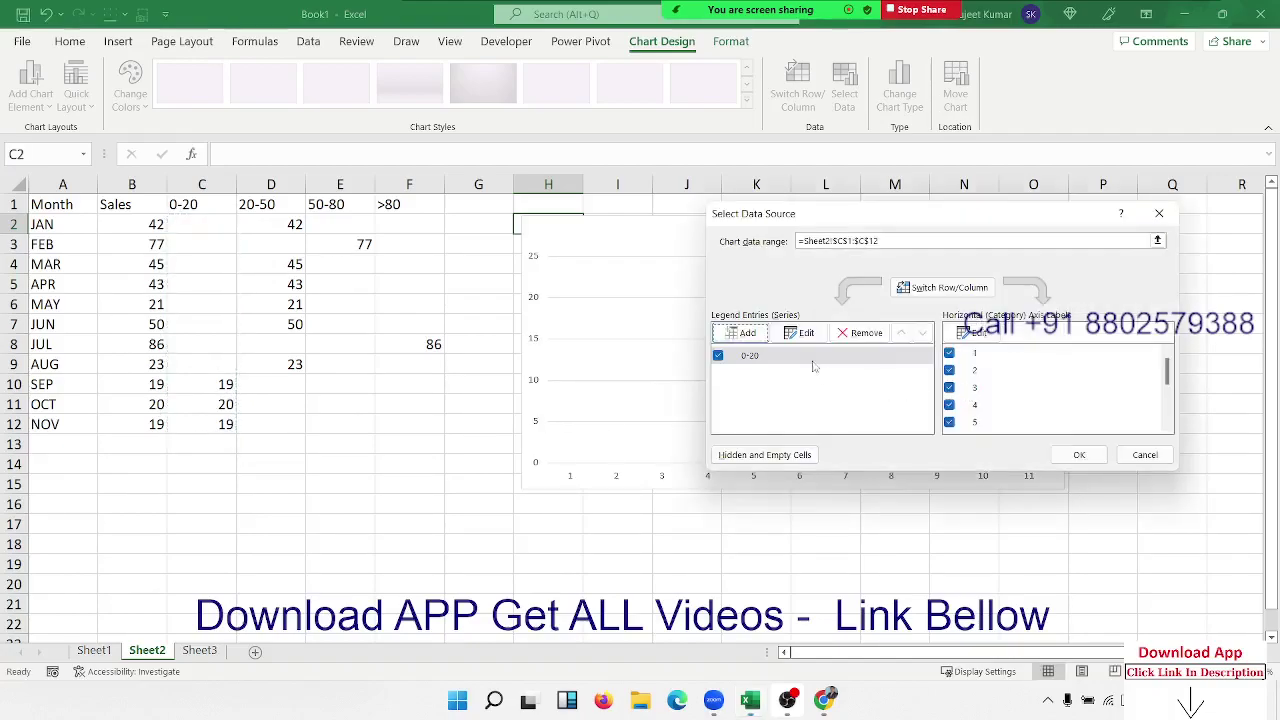
click(748, 338)
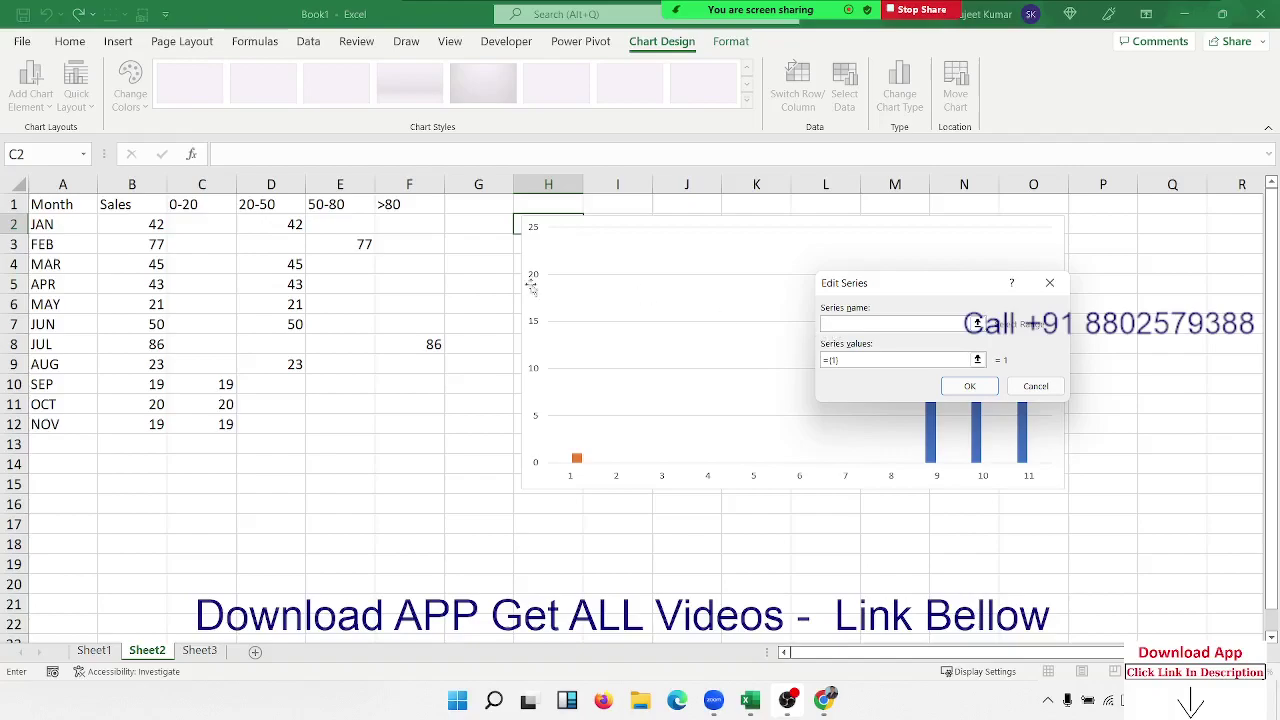
click(268, 204)
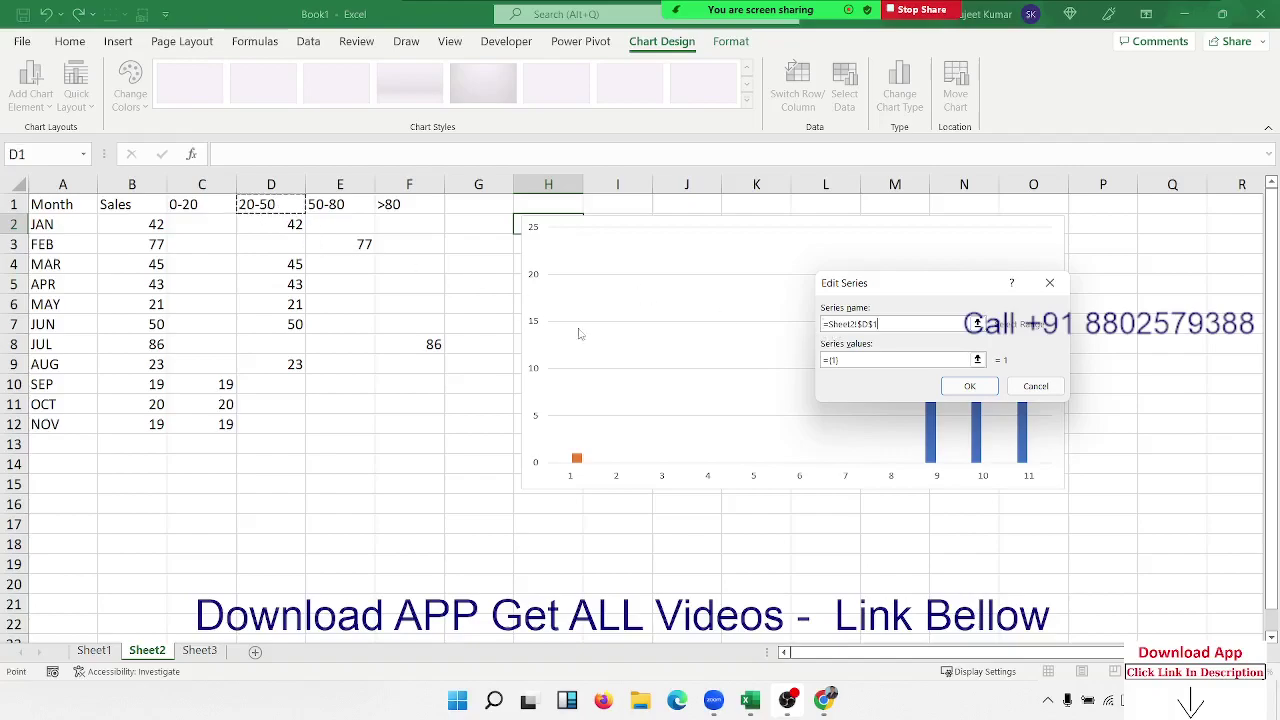
click(860, 360)
text(=)
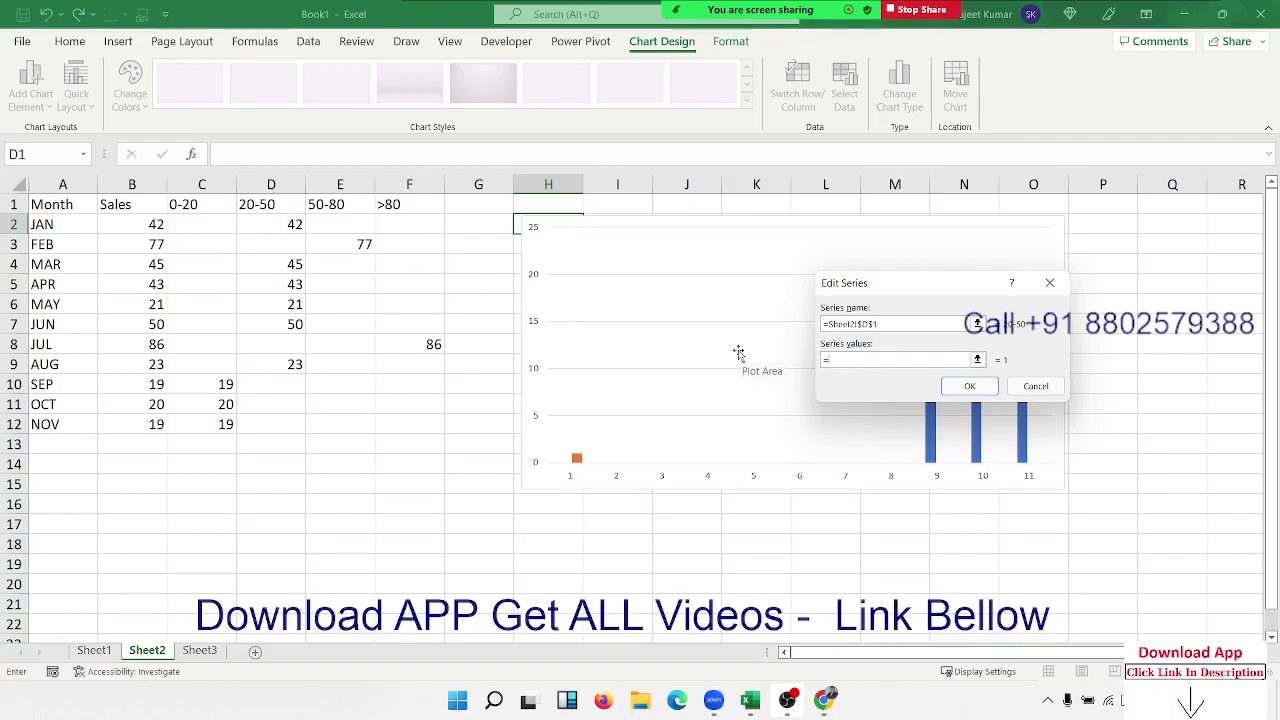
drag(298, 226, 290, 366)
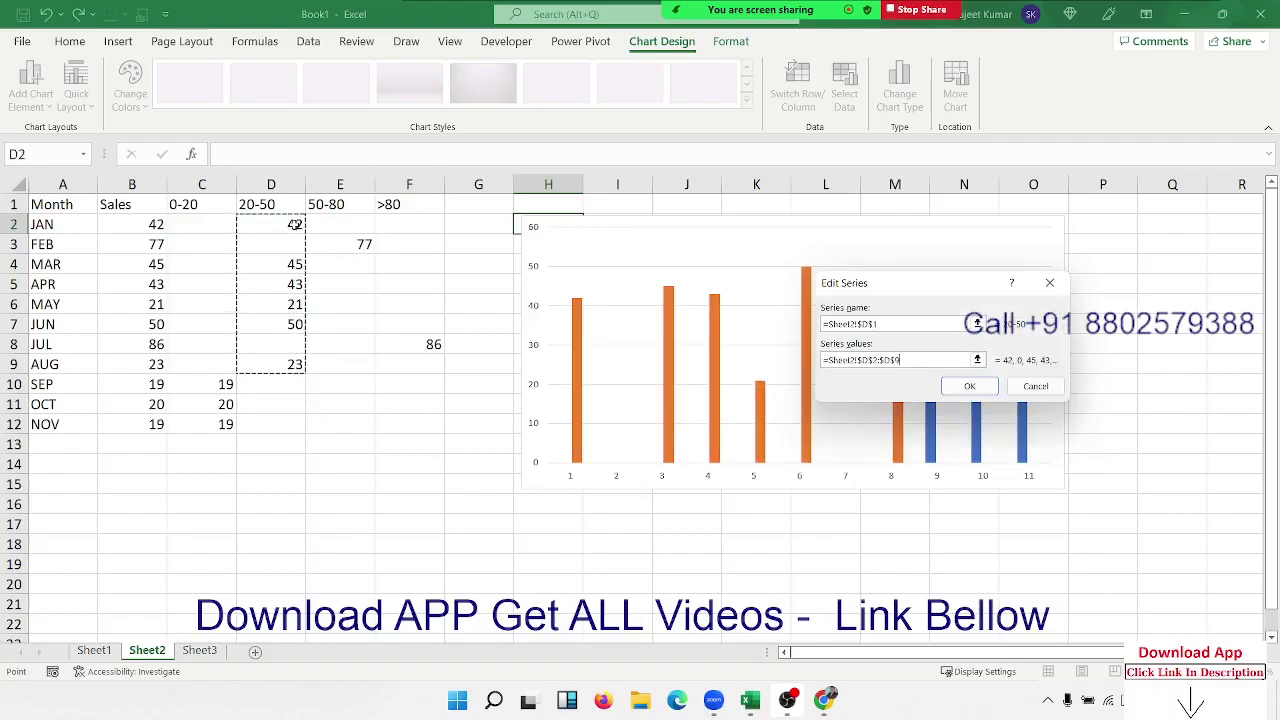
drag(294, 224, 290, 430)
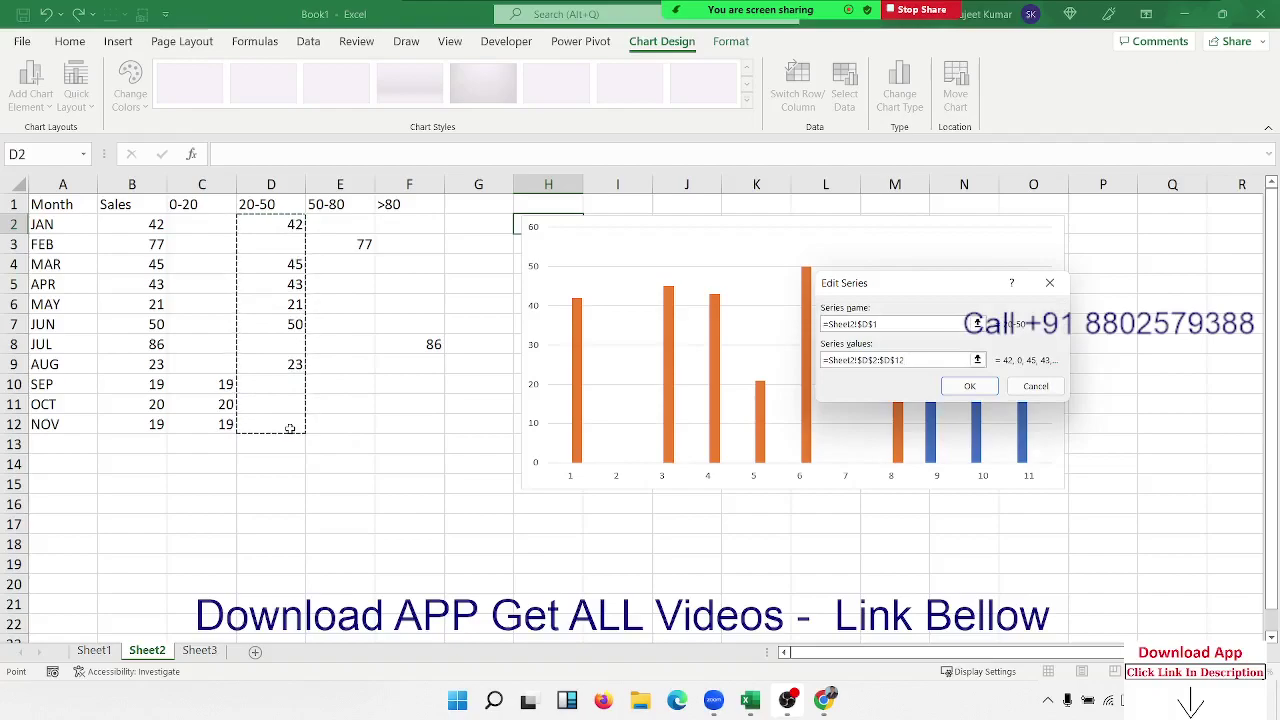
click(969, 386)
Add the 50-80 and >80 series from columns E and F, named by their headers
click(741, 336)
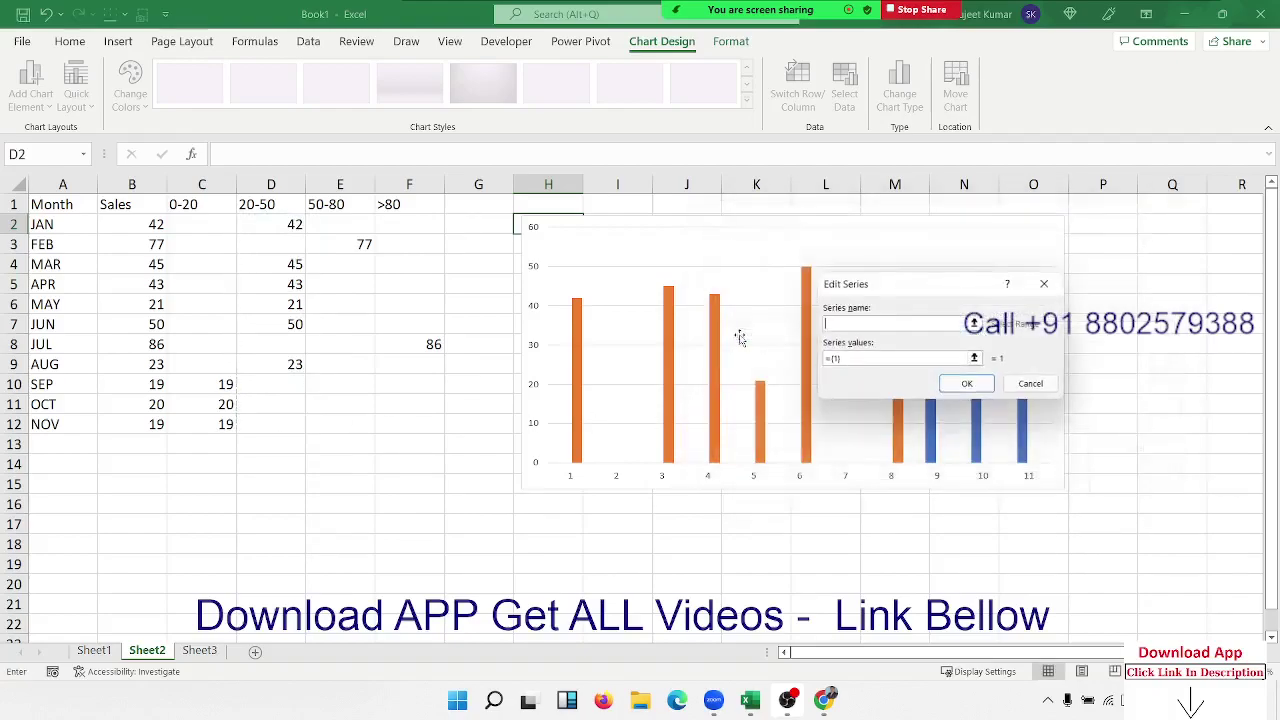
click(329, 203)
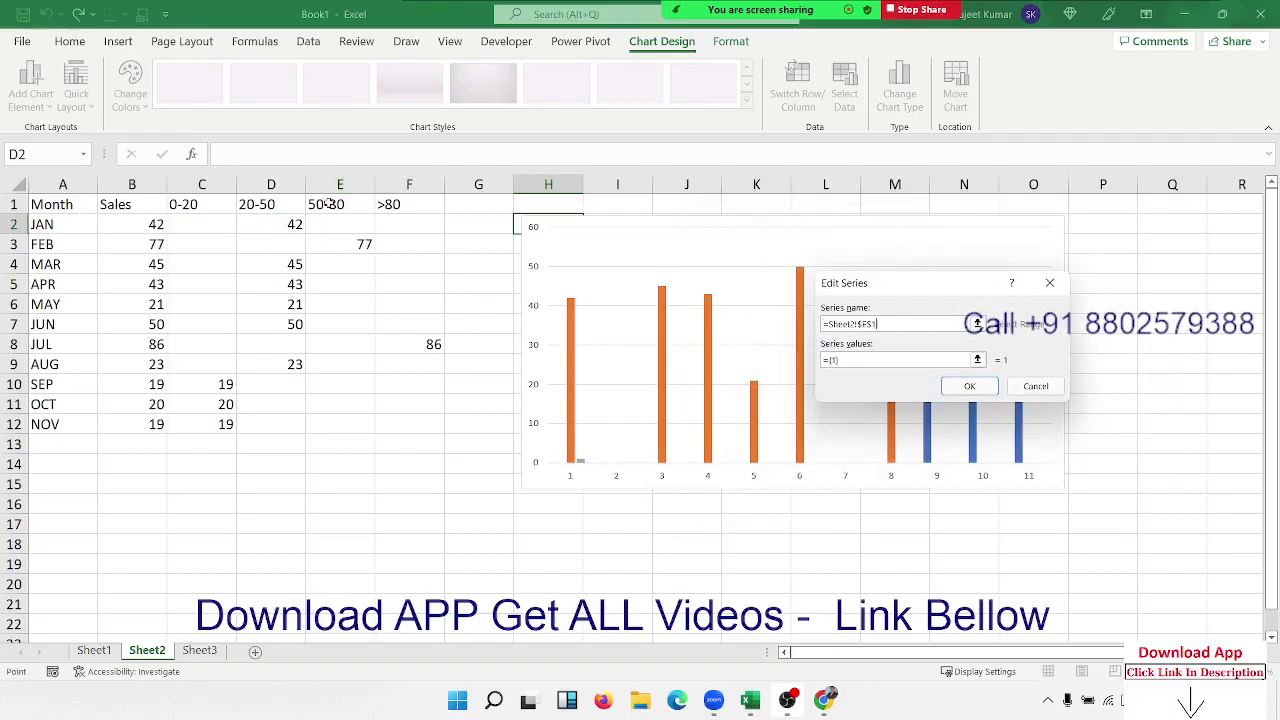
drag(848, 358, 736, 354)
drag(355, 224, 341, 425)
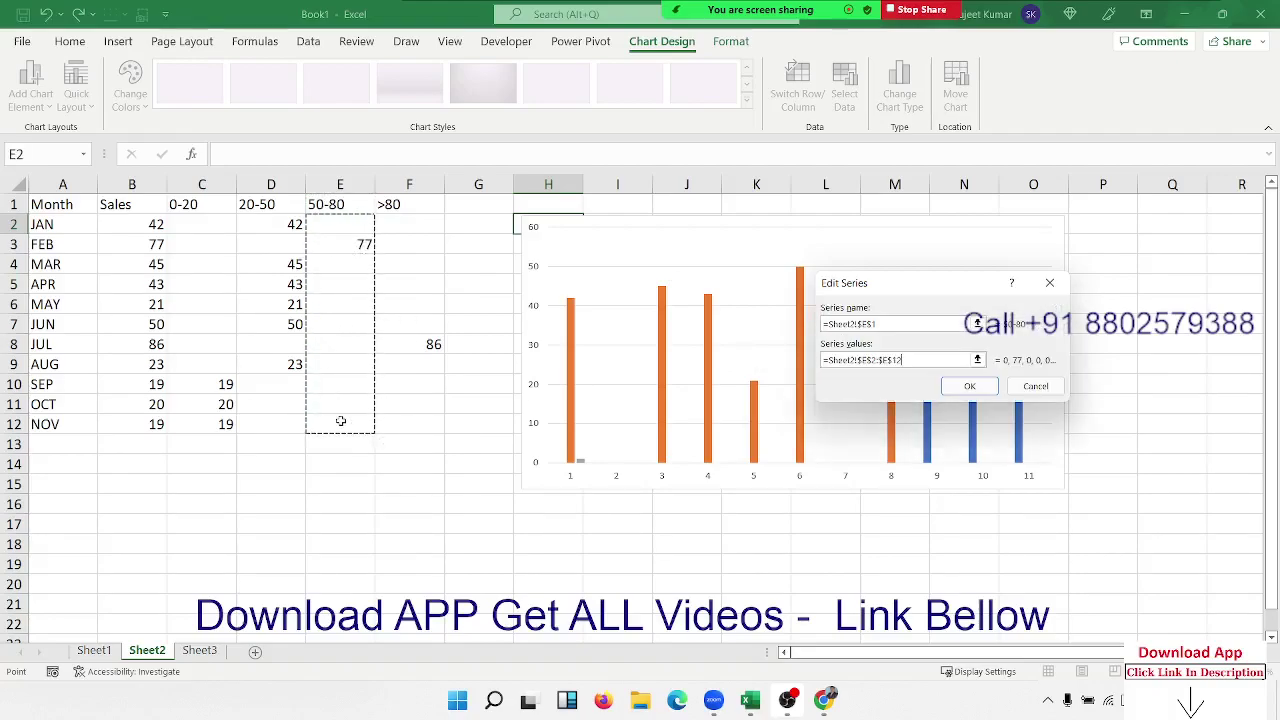
click(970, 387)
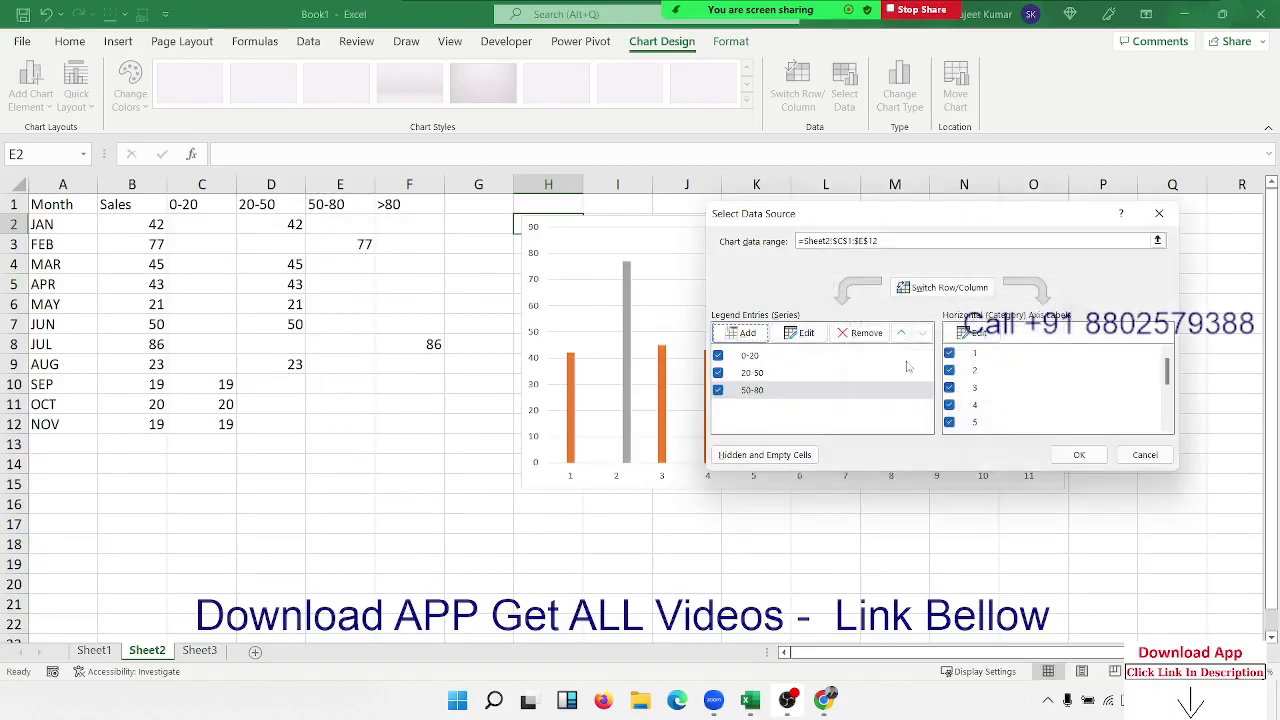
click(745, 333)
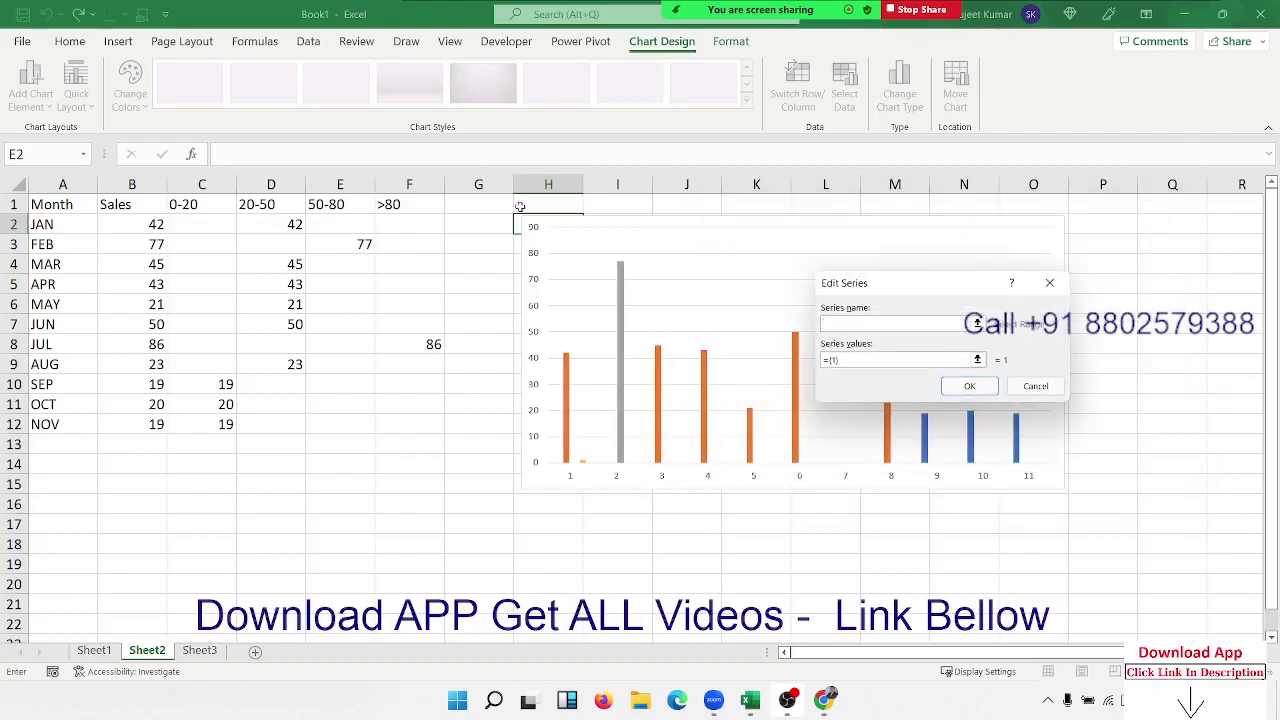
click(420, 205)
key(Tab)
text(=)
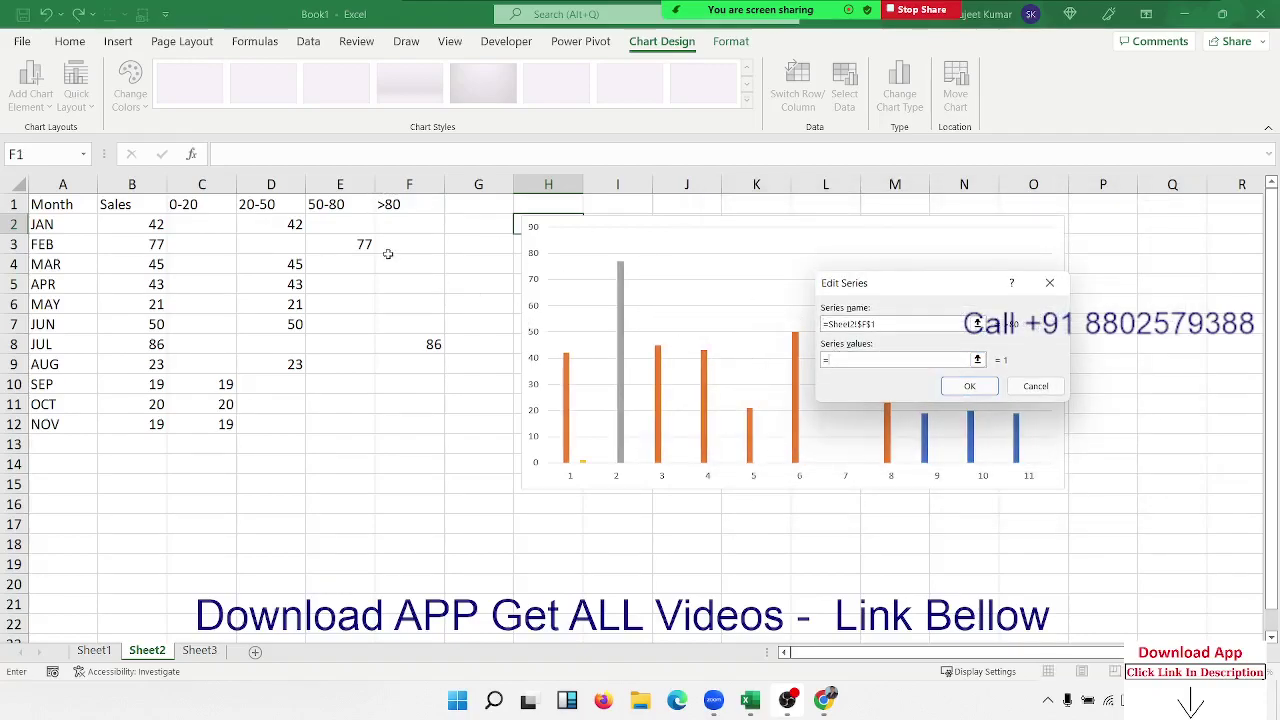
drag(389, 219, 400, 424)
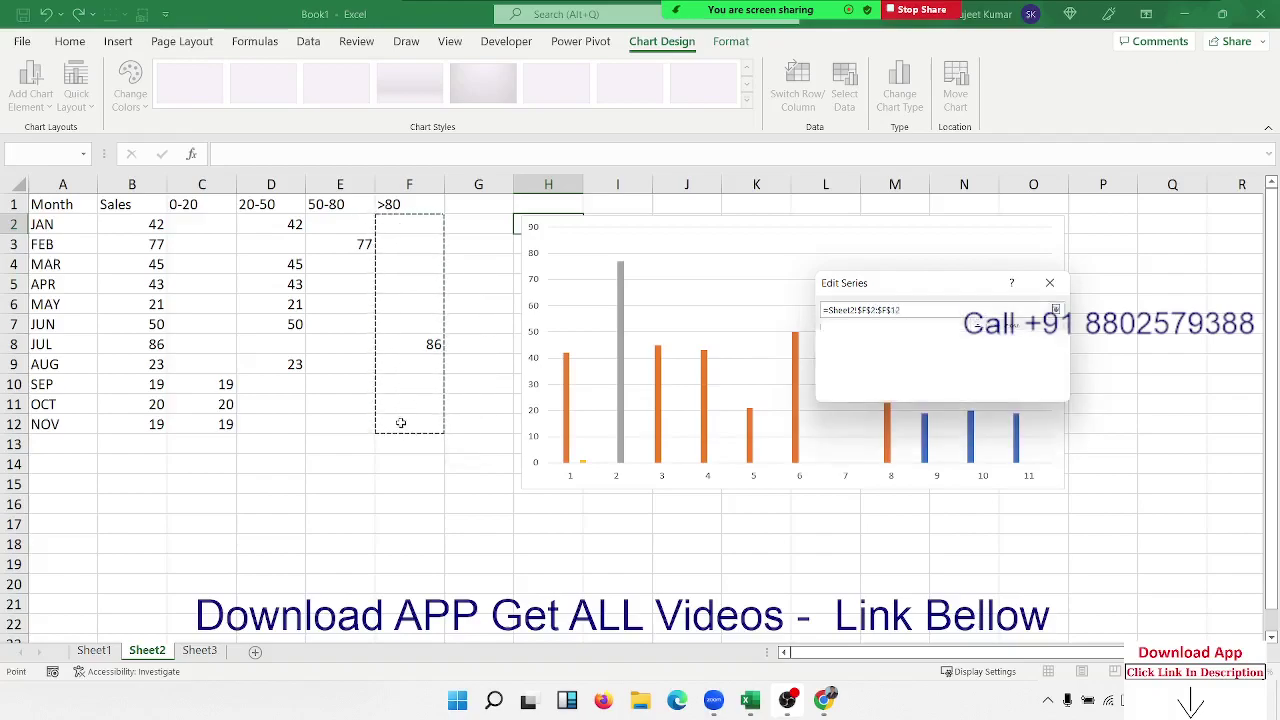
click(969, 387)
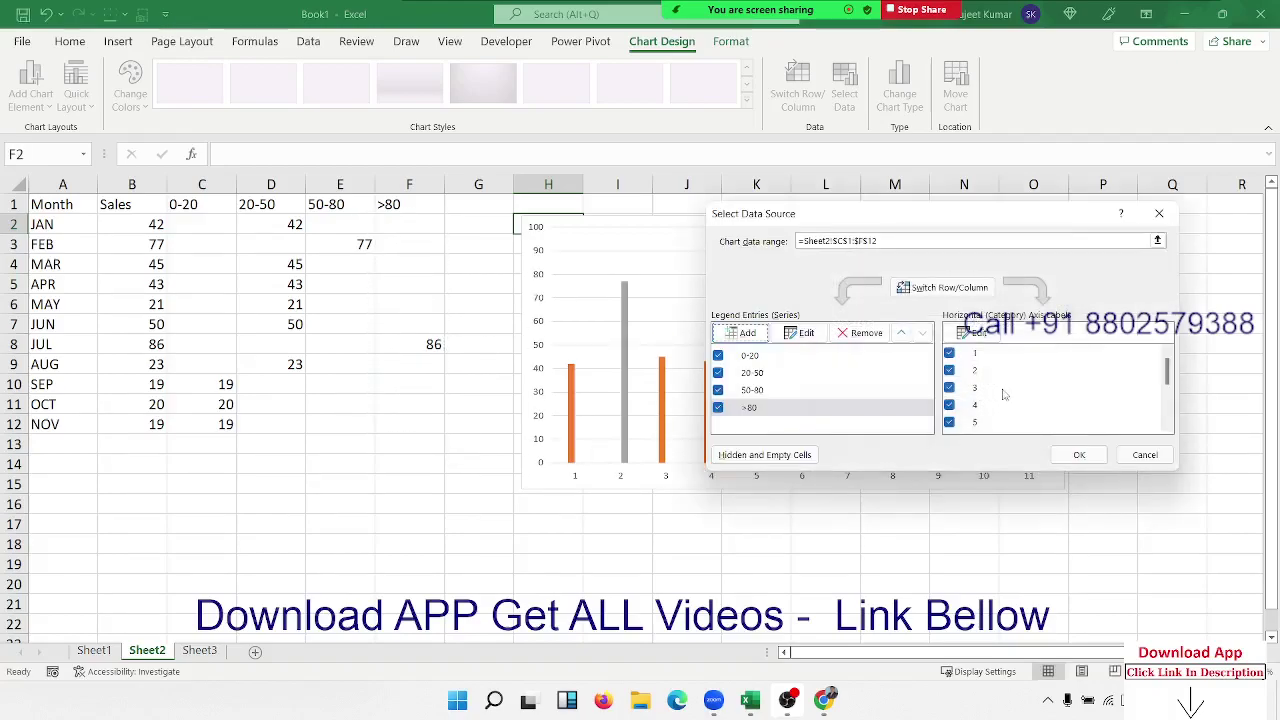
Set the horizontal axis labels to the month names in A2:A12 and apply the data source
click(971, 332)
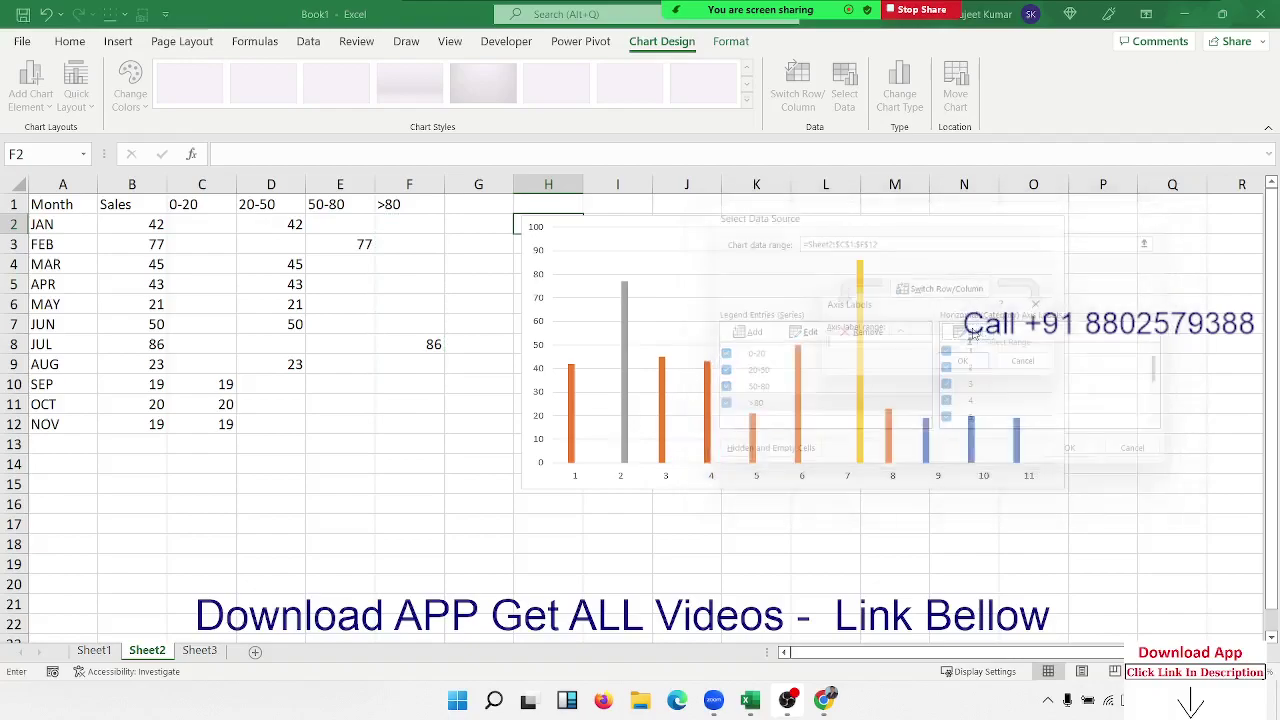
drag(64, 224, 52, 424)
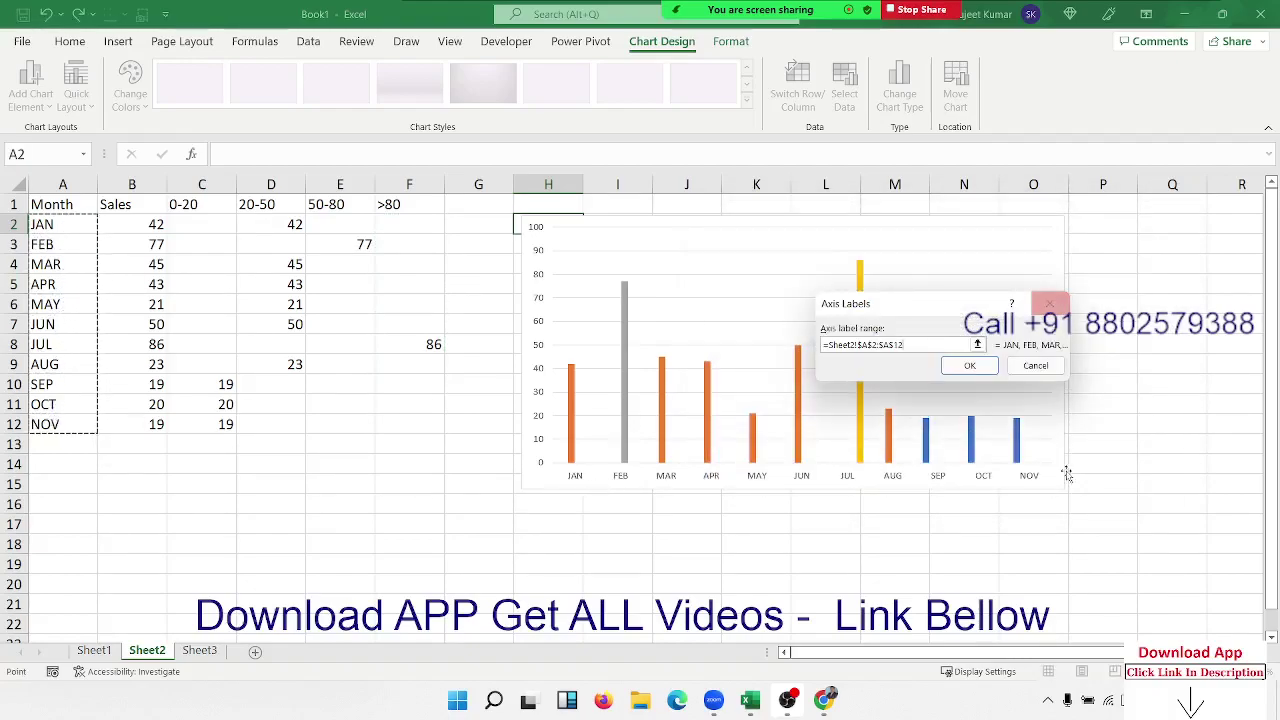
click(969, 365)
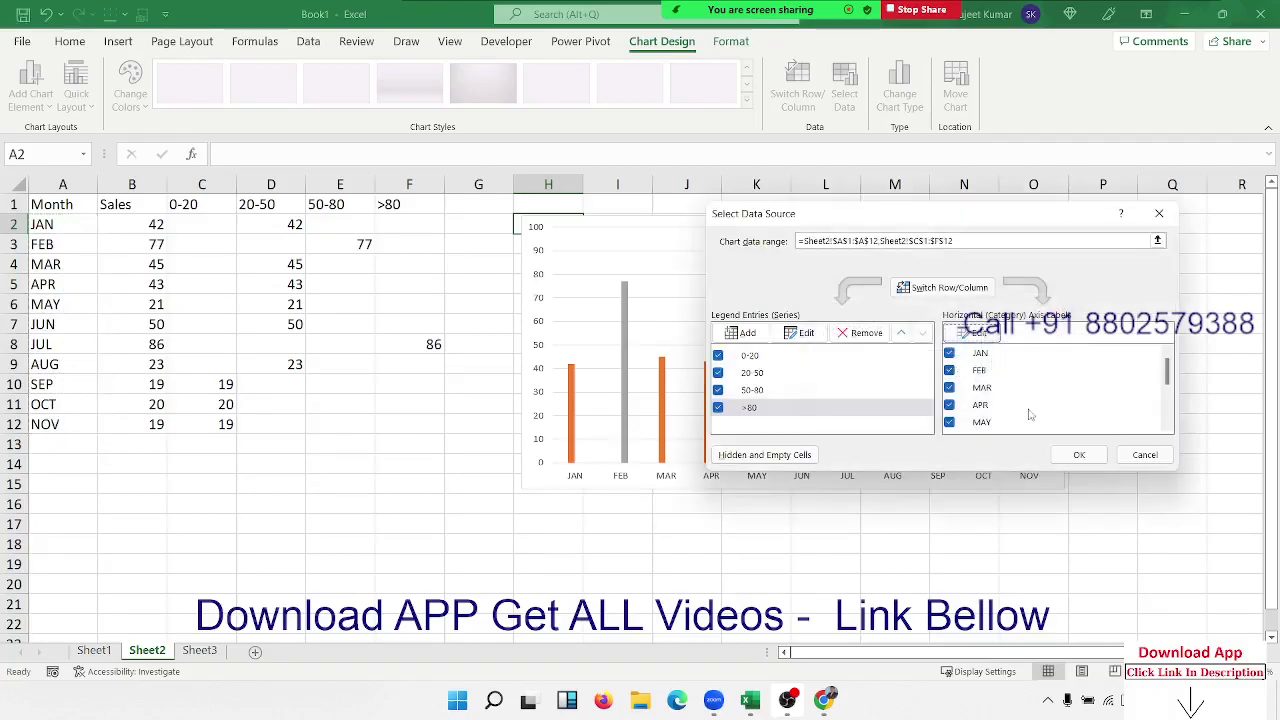
click(1079, 454)
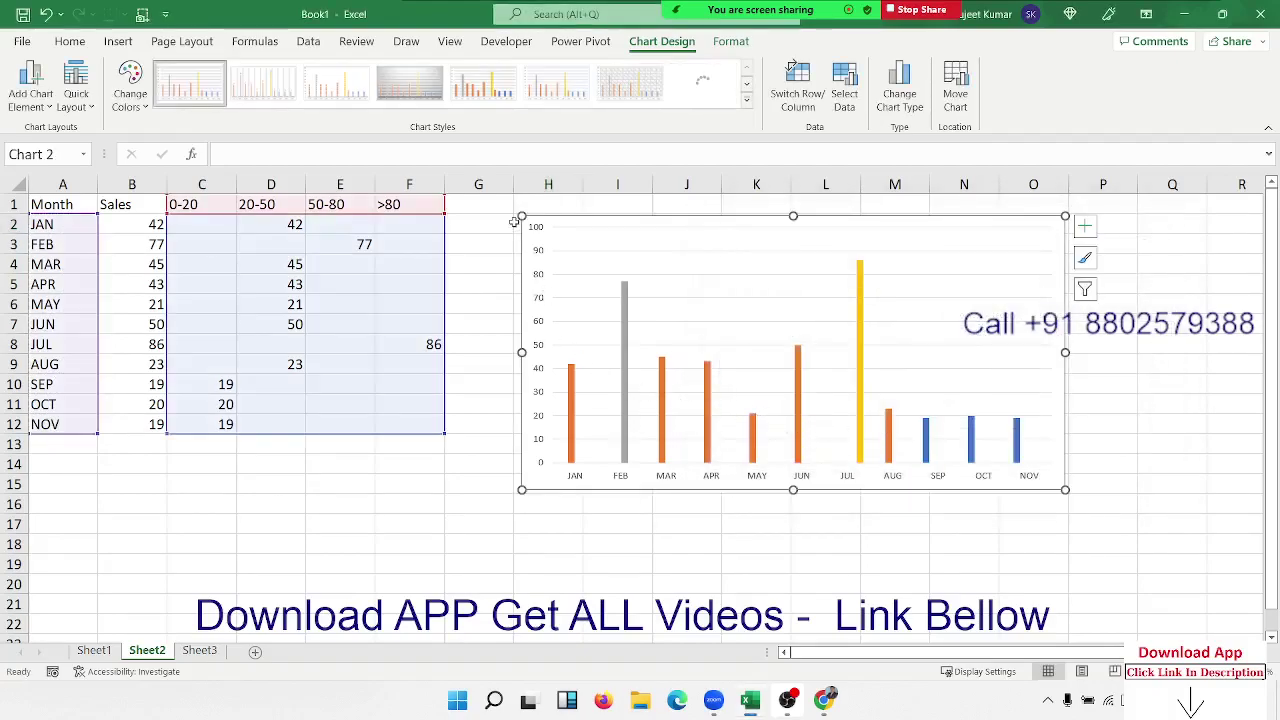
Shift the chart left and set the series Gap Width to 0% with 91% Series Overlap
drag(560, 219, 493, 221)
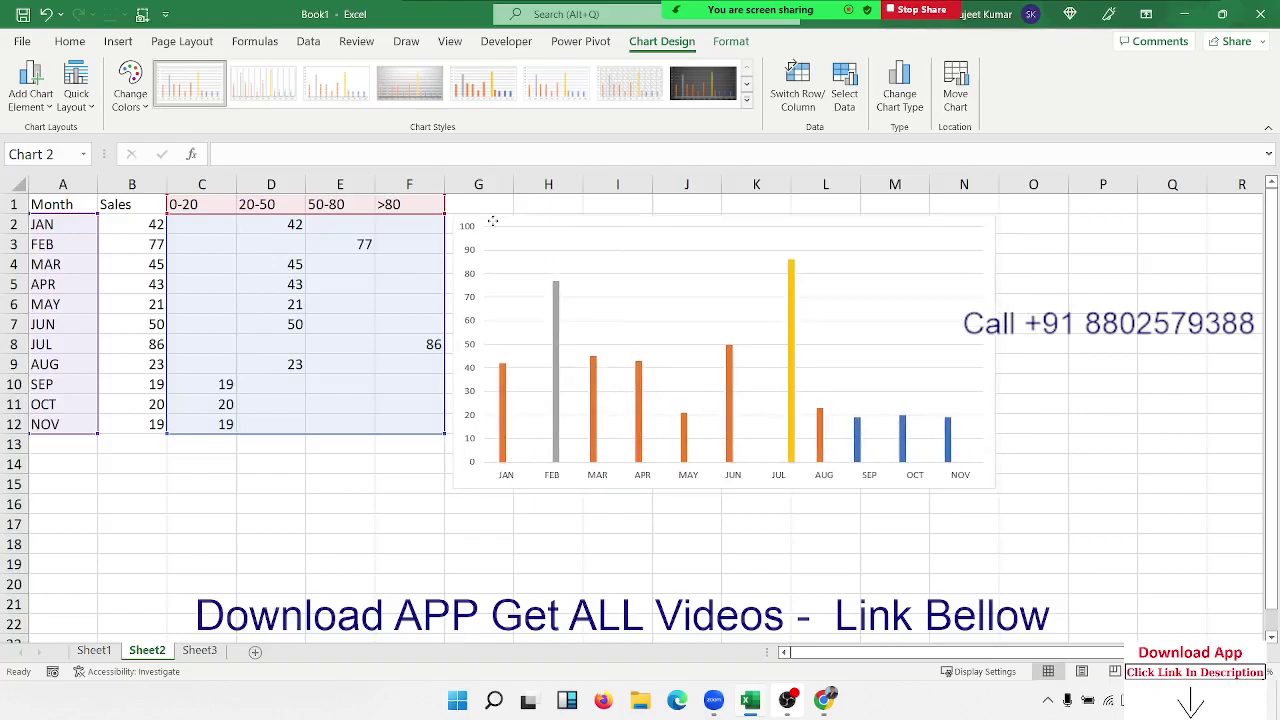
click(555, 305)
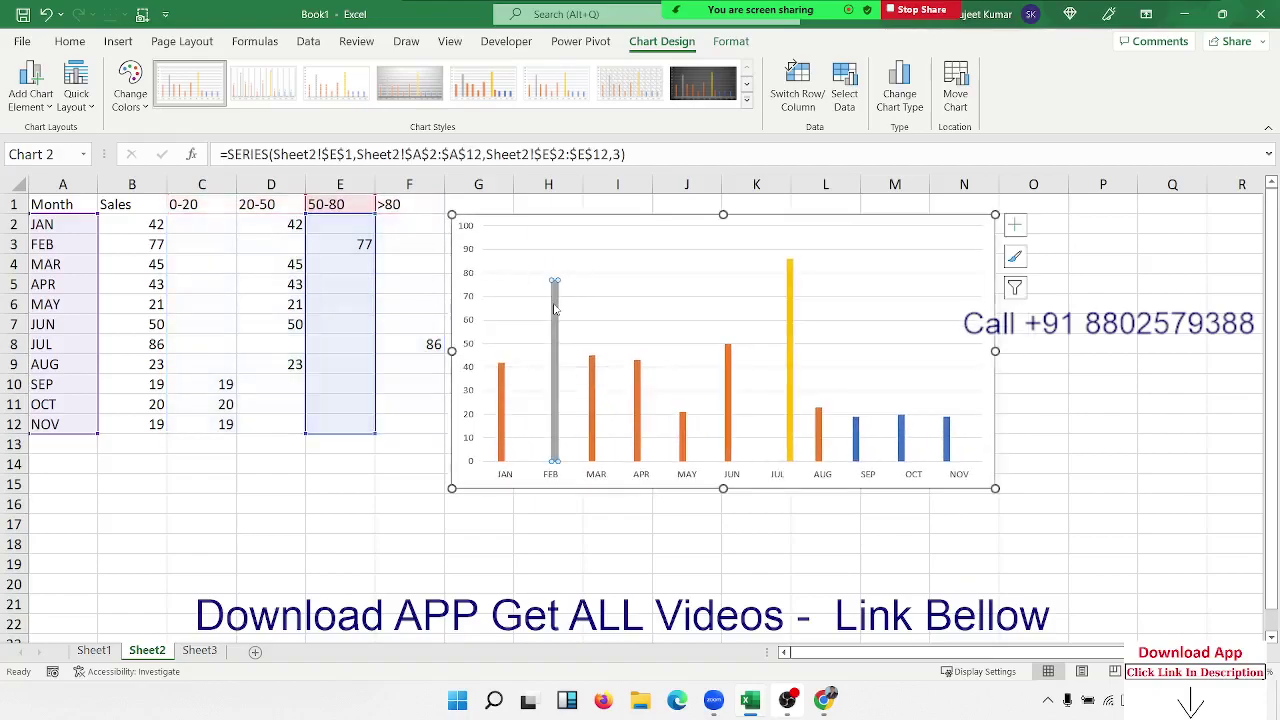
right_click(555, 308)
click(619, 484)
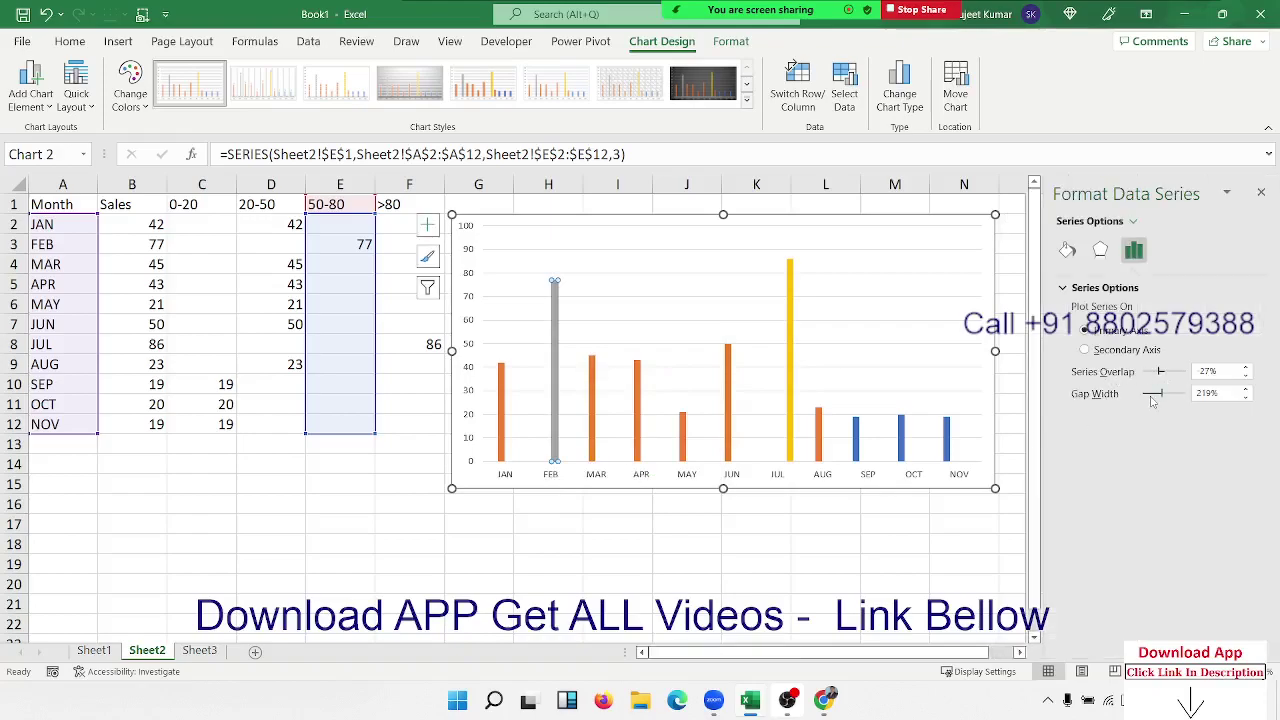
drag(1155, 399, 1142, 399)
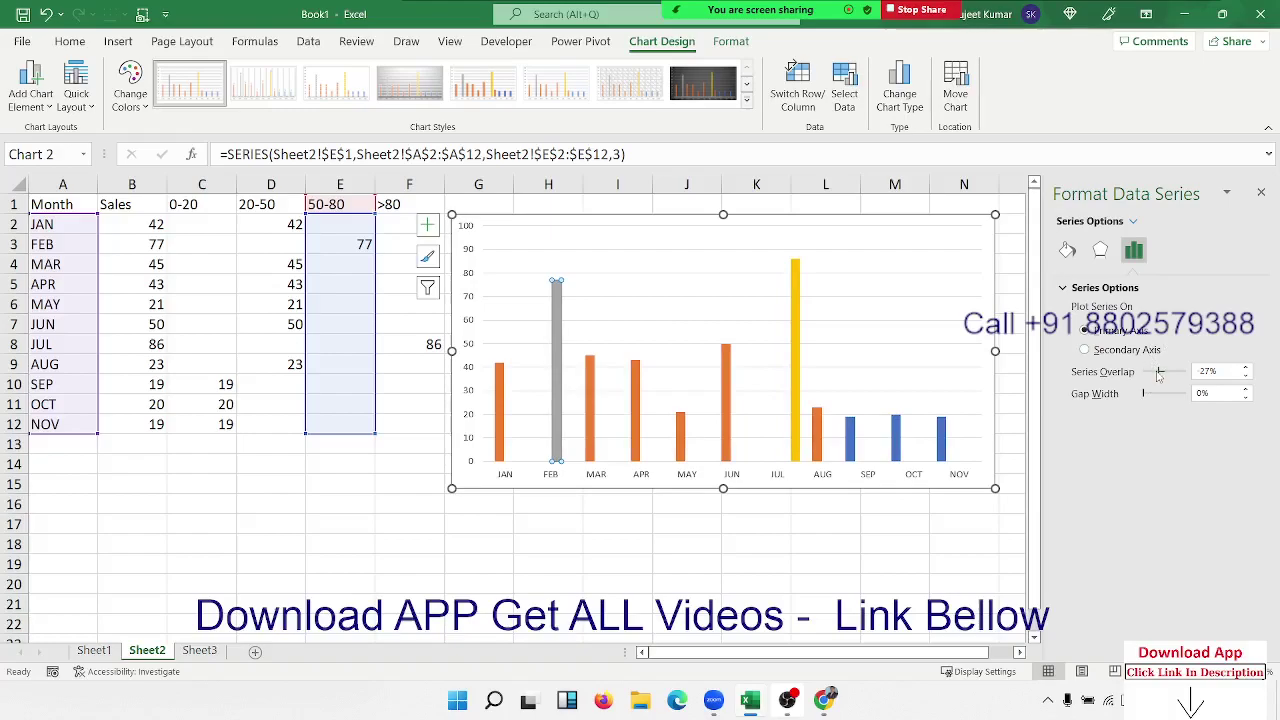
drag(1162, 373, 1196, 370)
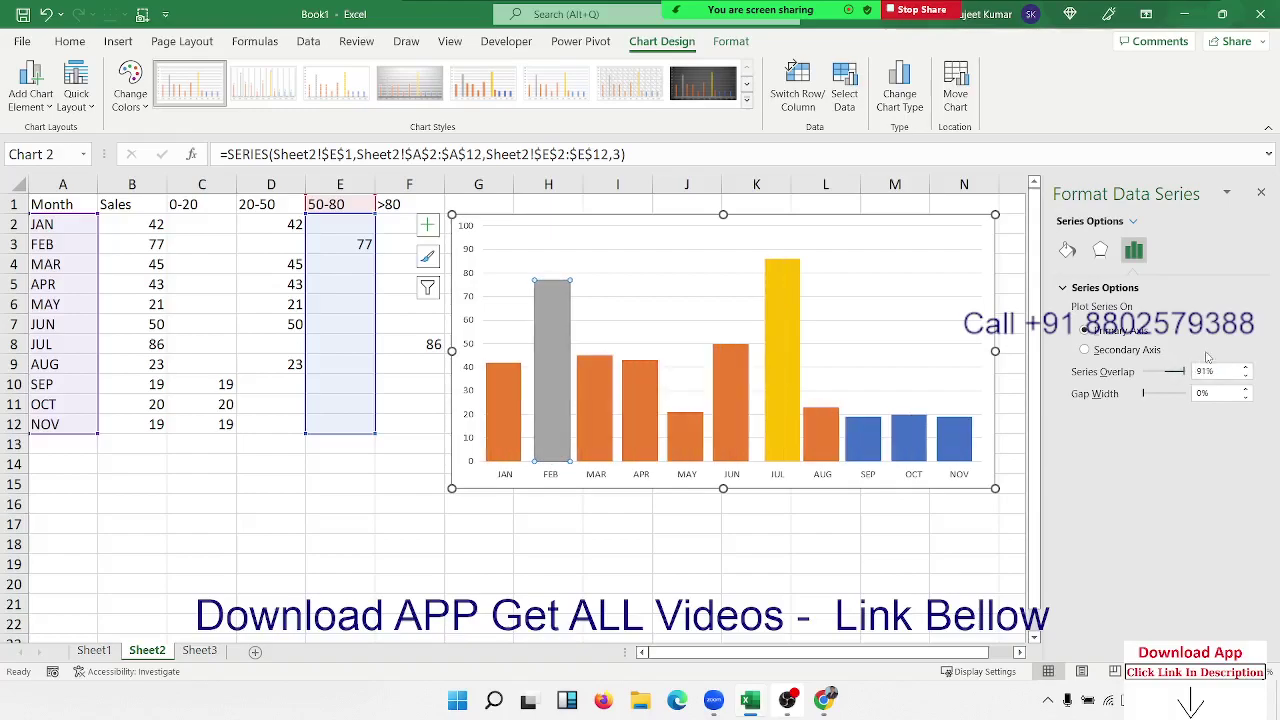
click(1261, 193)
click(896, 570)
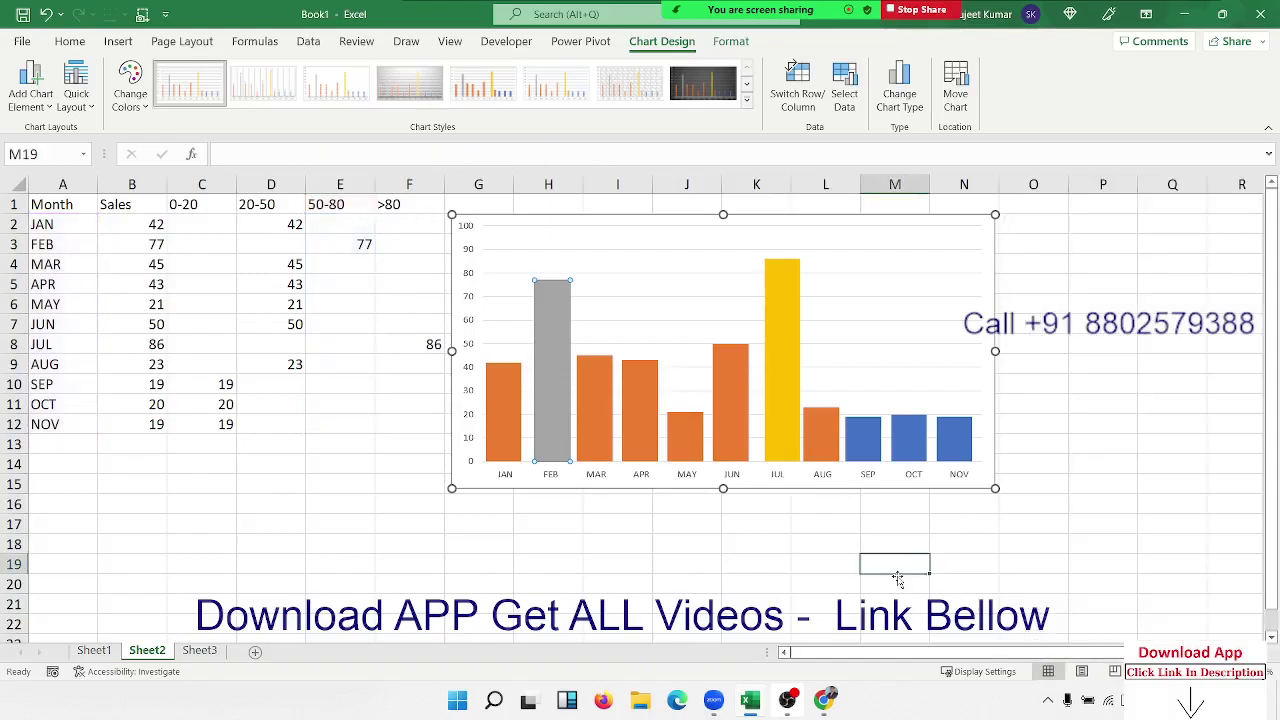
mouse_move(503, 411)
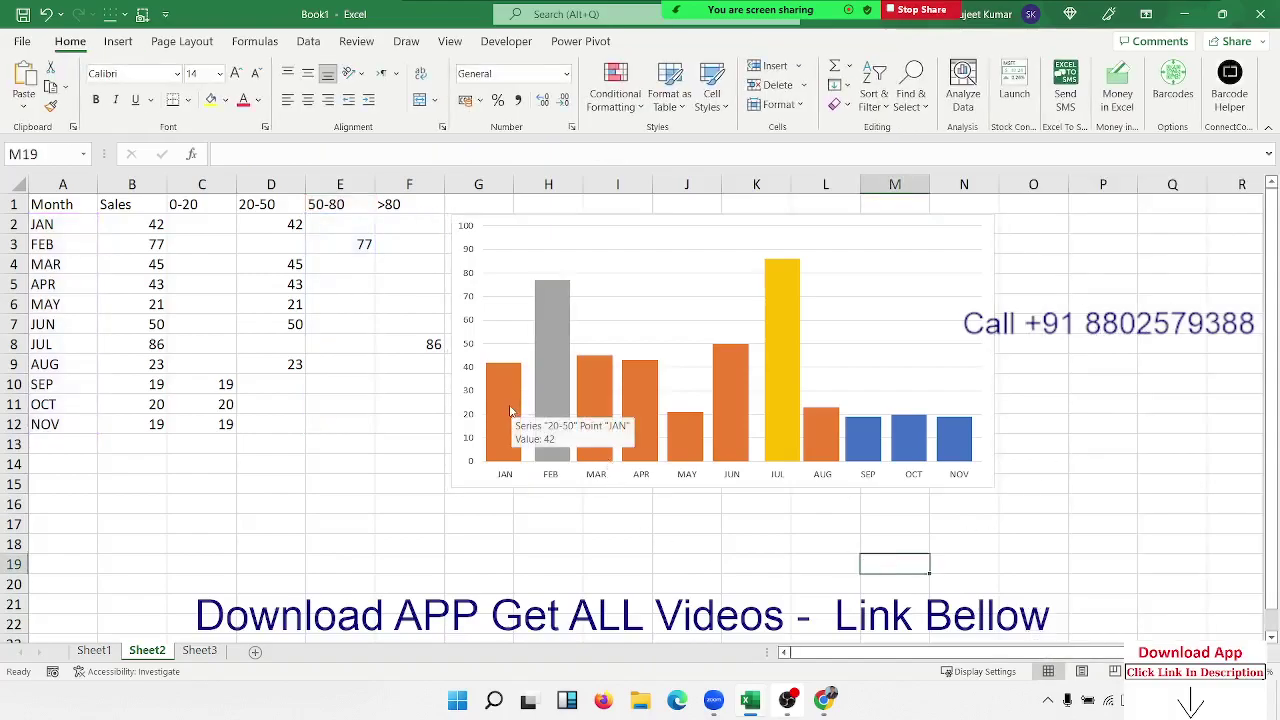
Fill the 0-20 bars red and the 20-50 bars light green using Home > Fill Color
click(506, 402)
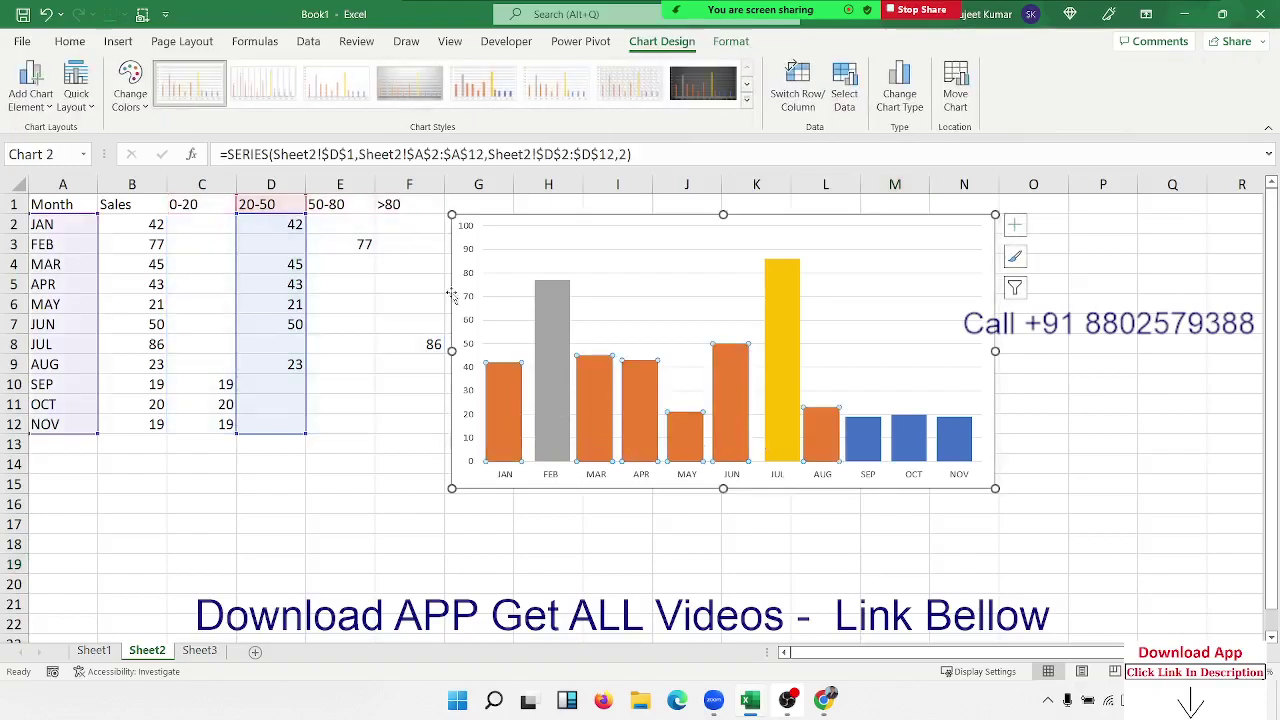
click(71, 43)
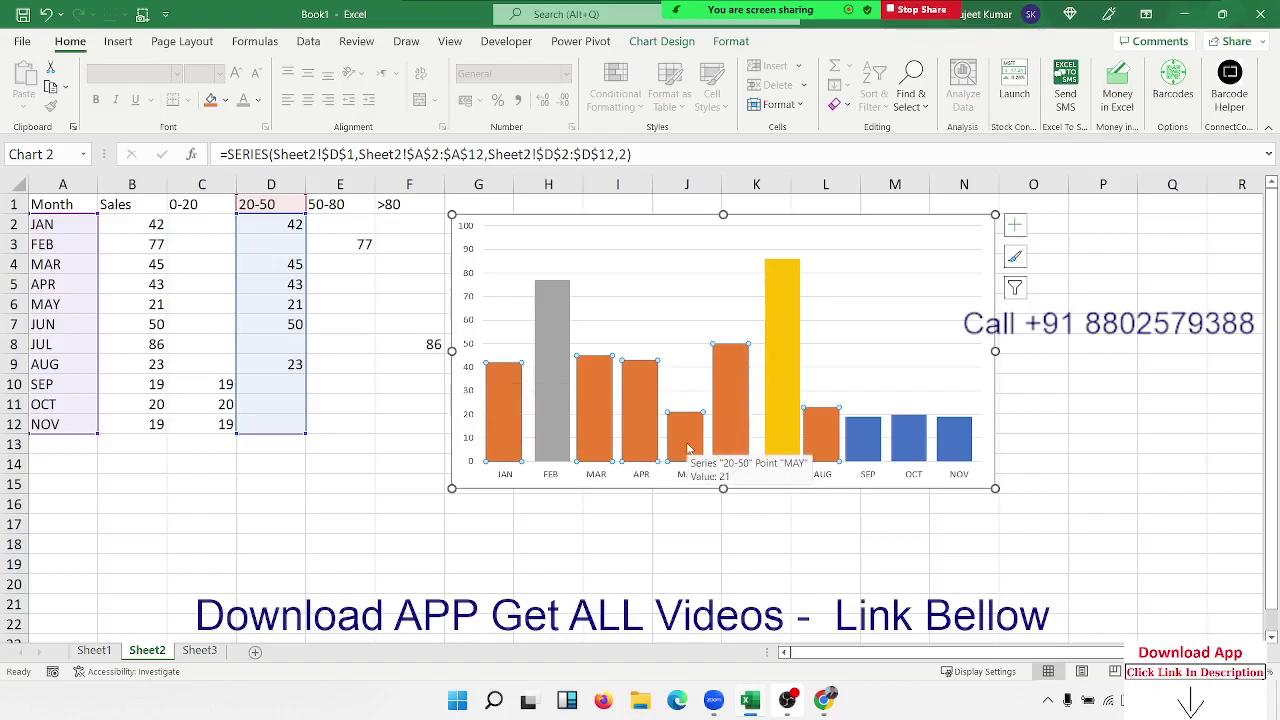
mouse_move(864, 440)
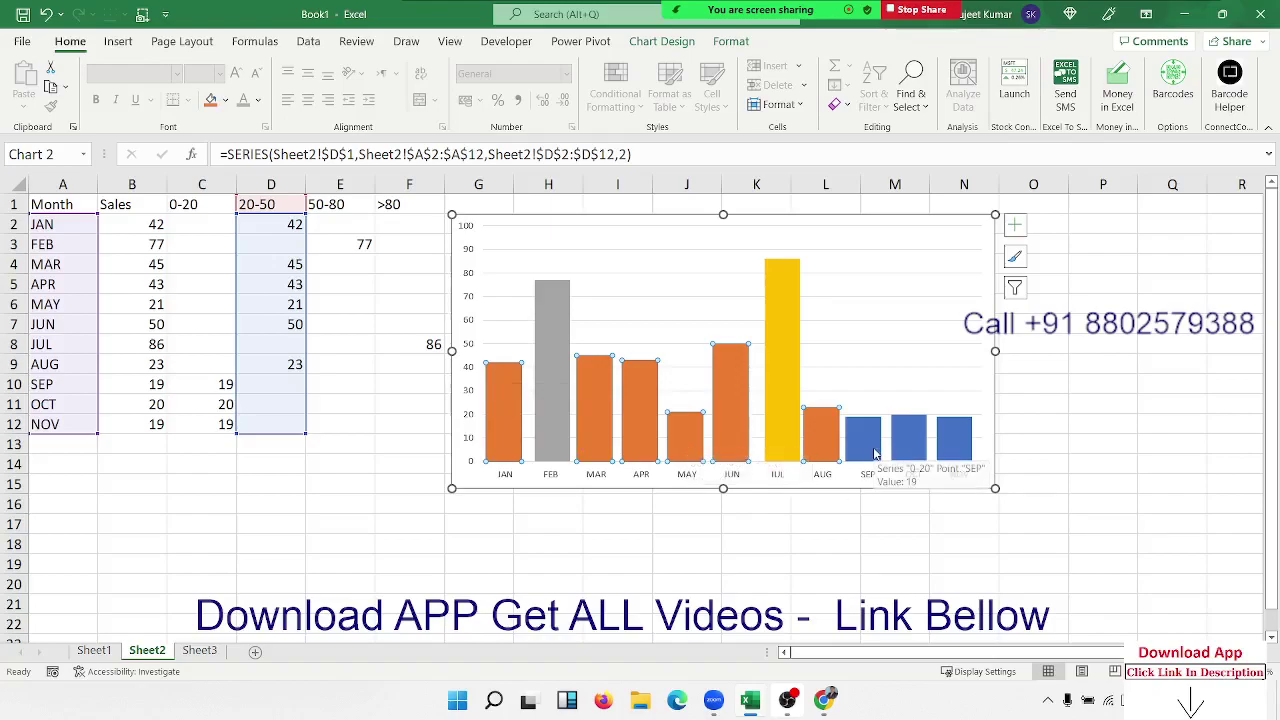
click(874, 453)
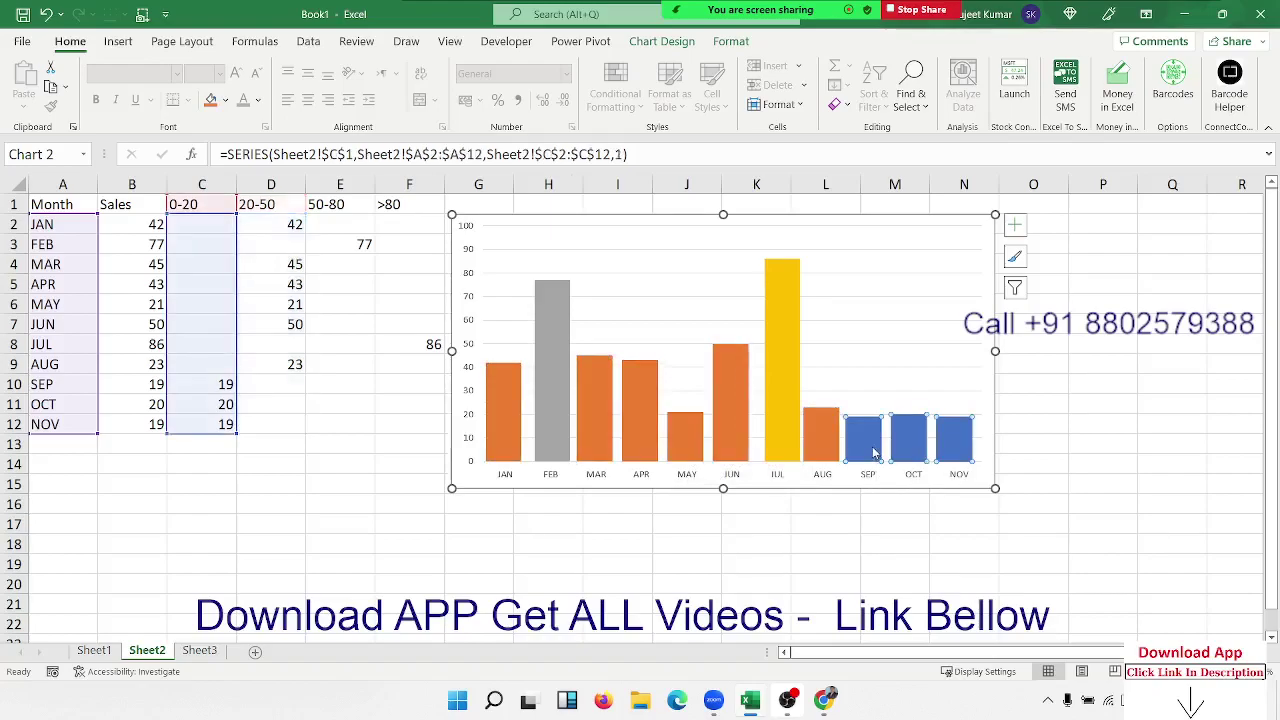
click(226, 100)
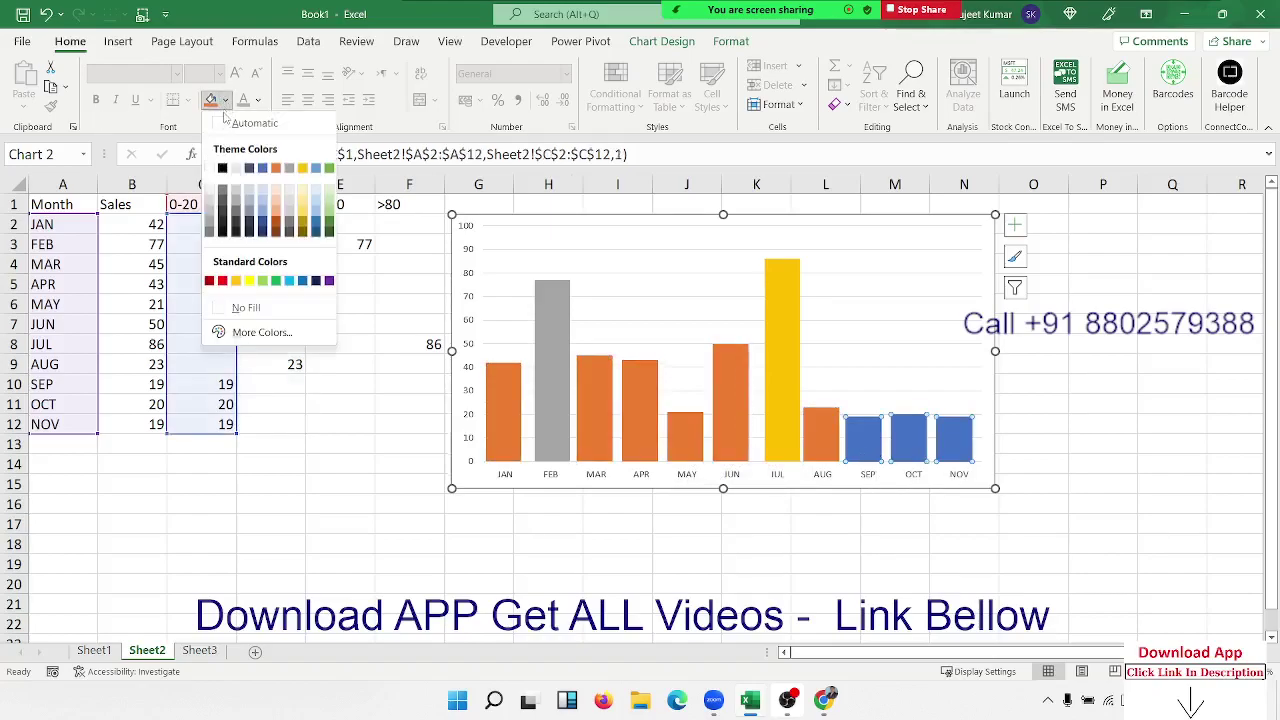
click(223, 281)
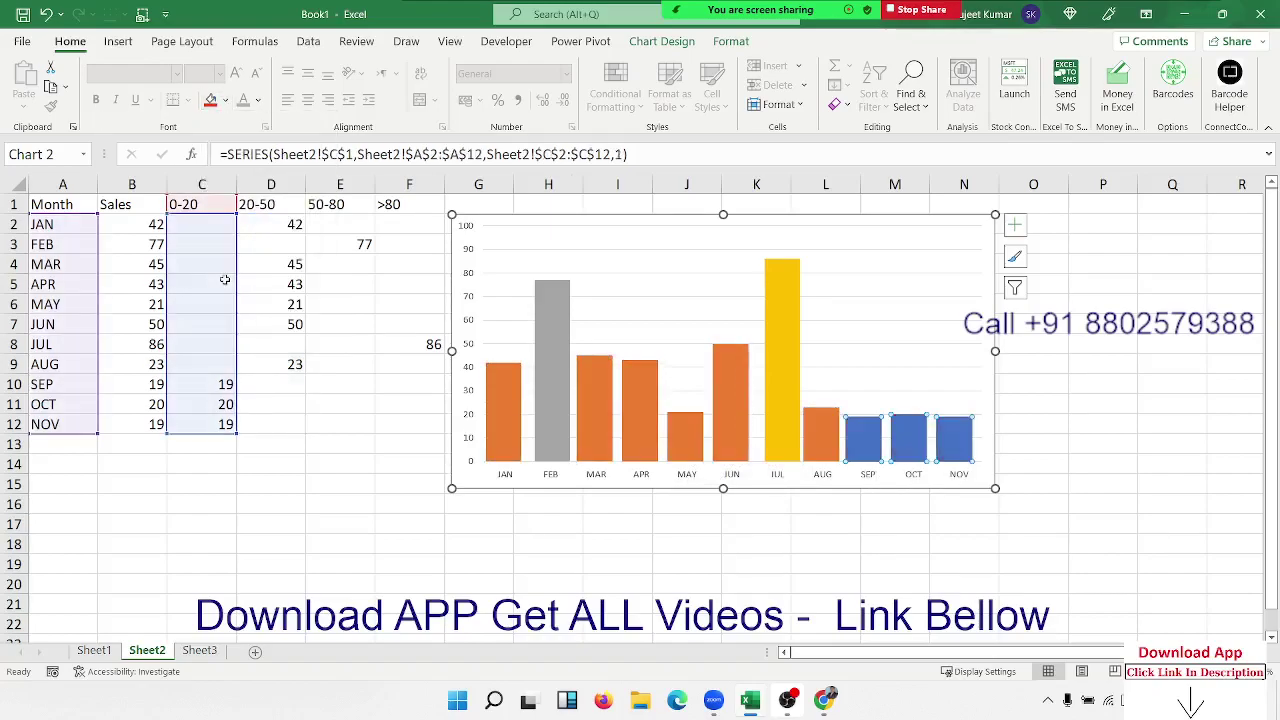
click(835, 440)
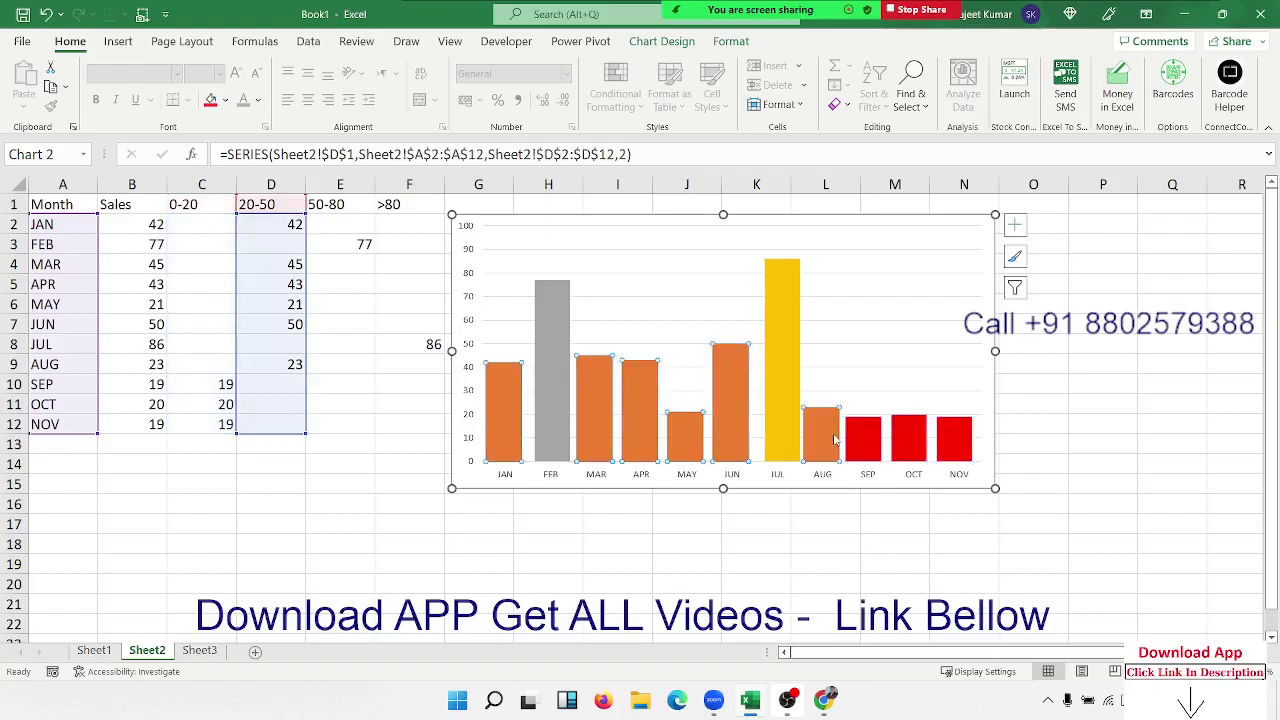
click(226, 100)
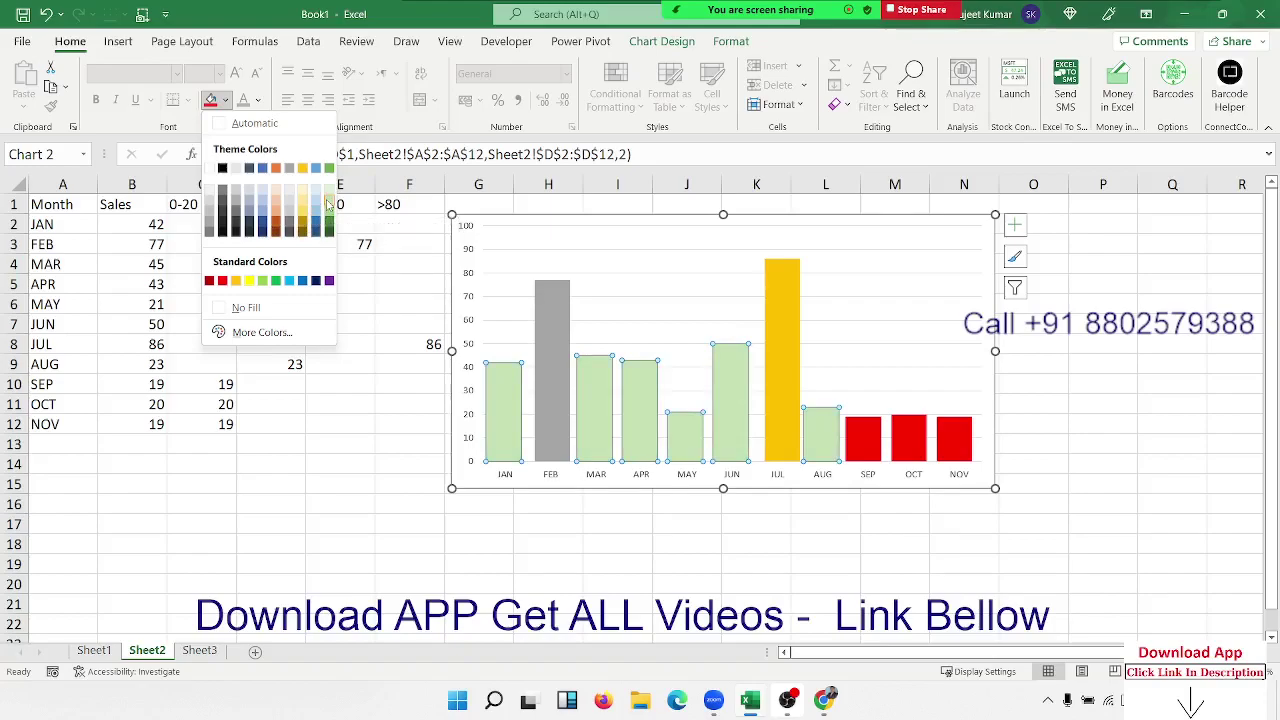
click(328, 205)
Colour the FEB 50-80 bar blue and the JUL >80 bar bright green
click(548, 307)
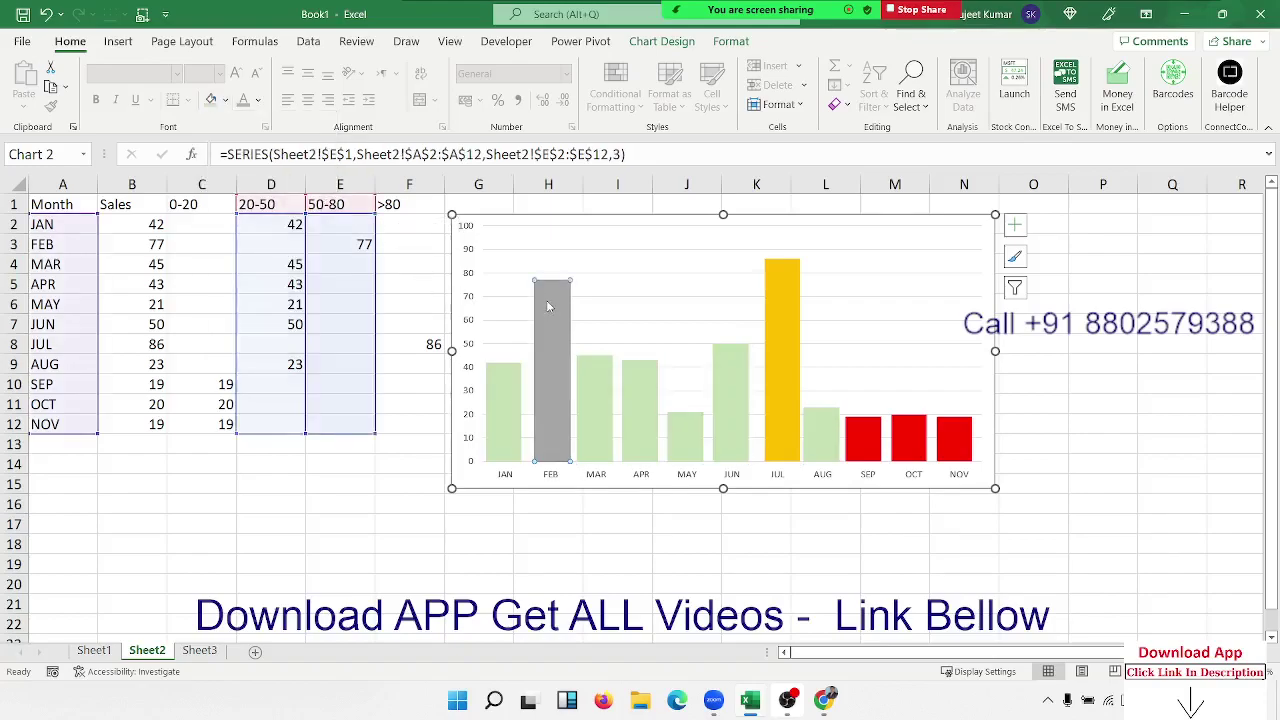
click(225, 100)
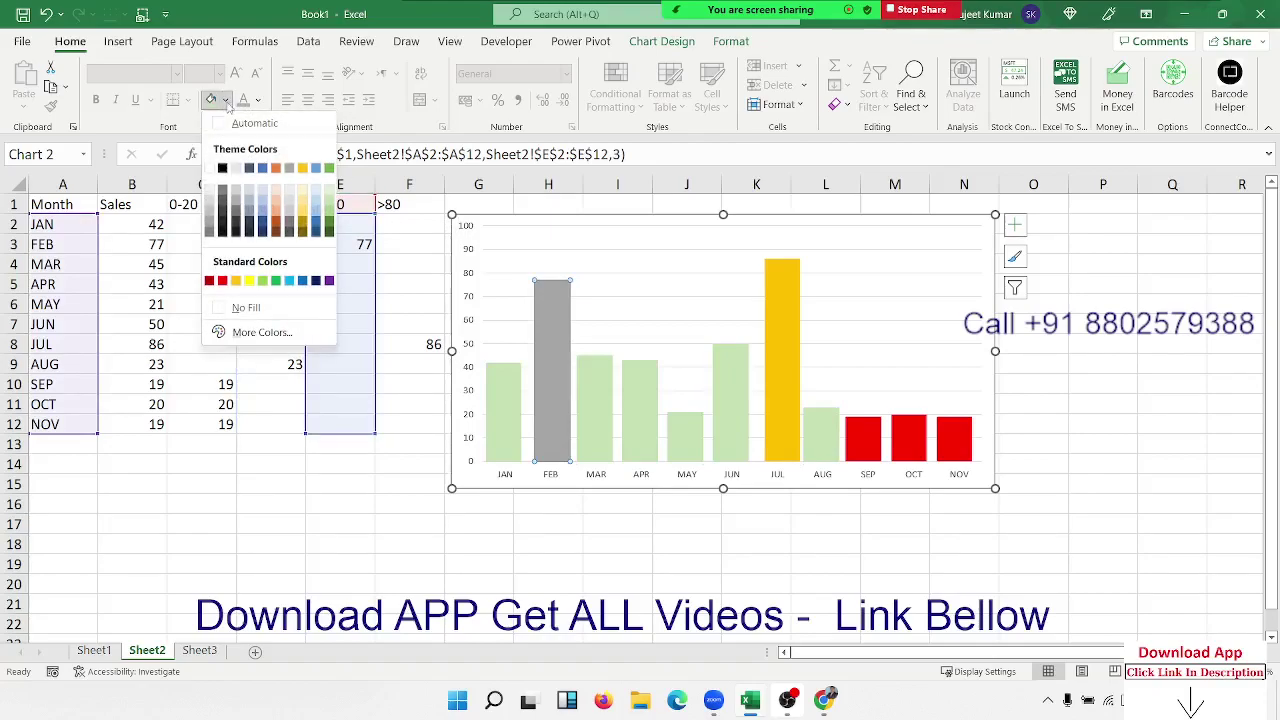
click(304, 281)
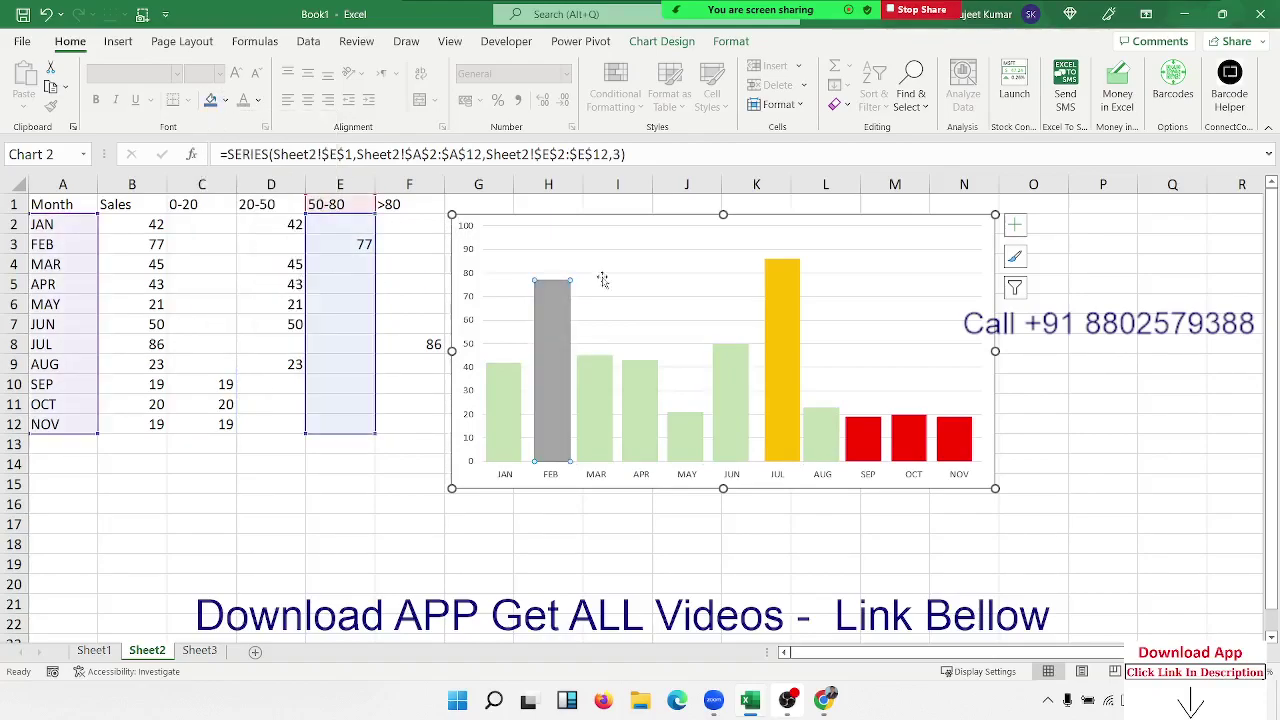
click(783, 300)
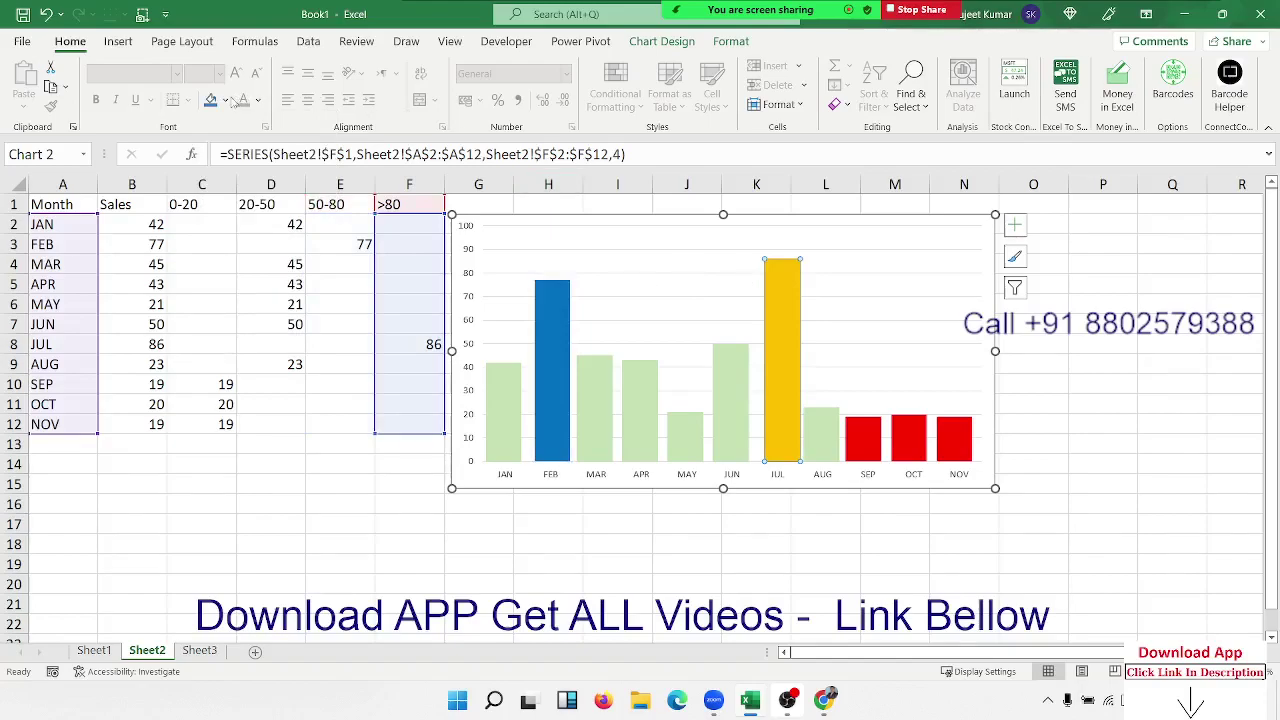
click(211, 100)
click(226, 100)
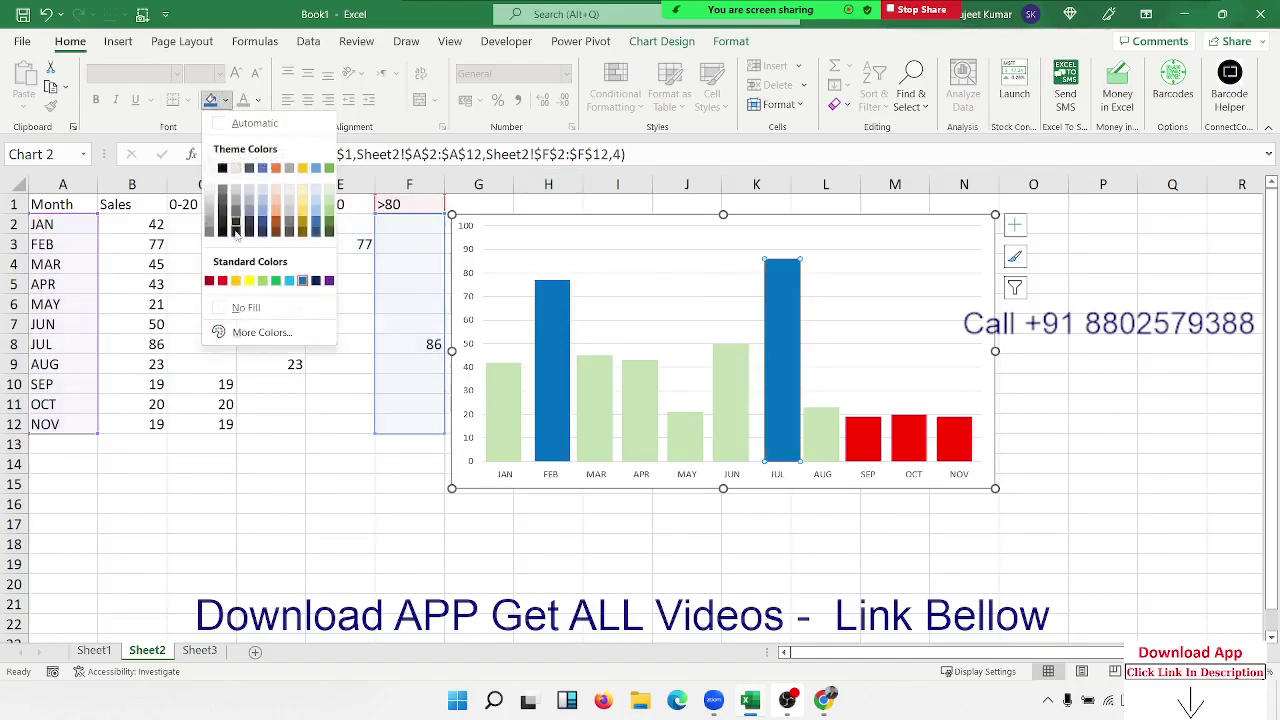
click(262, 281)
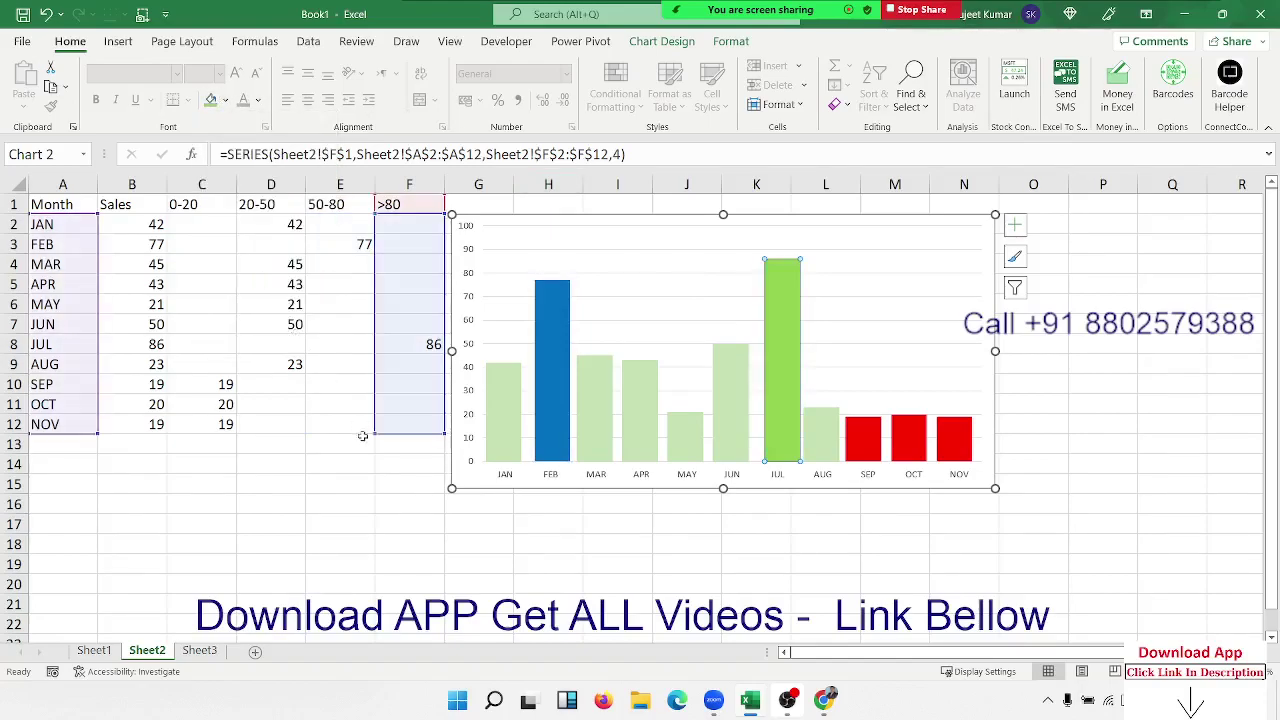
click(340, 502)
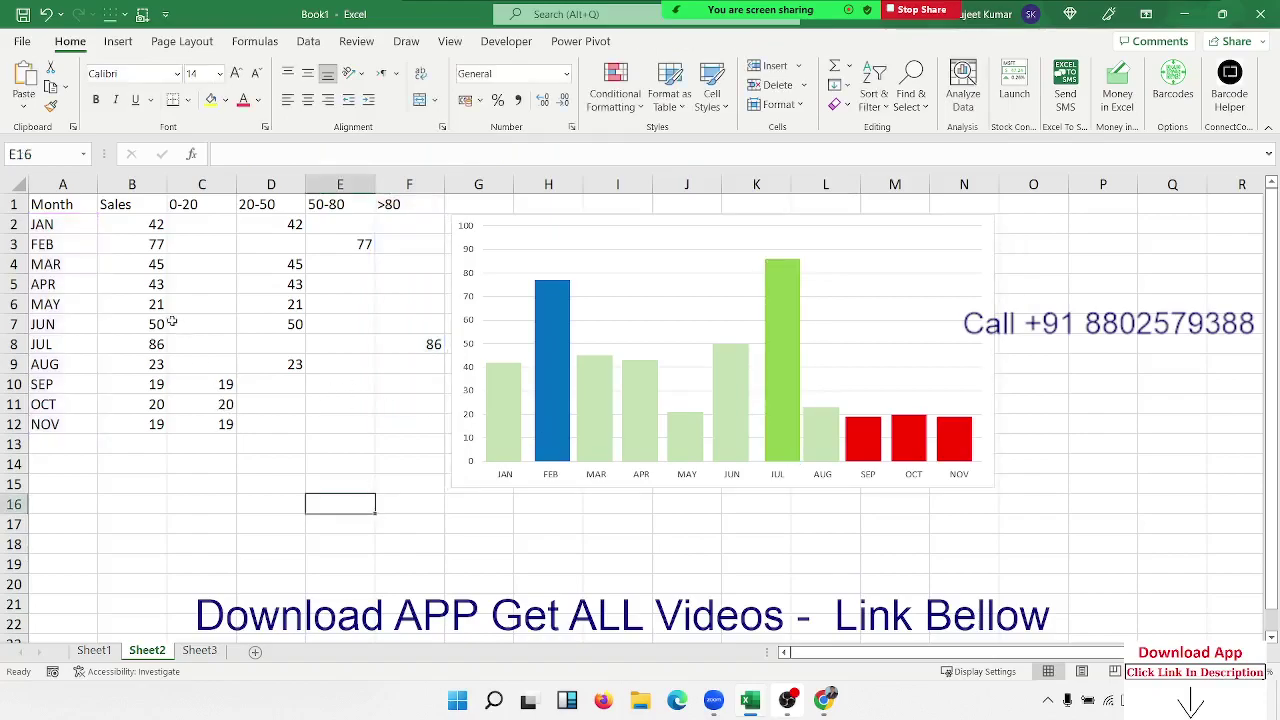
Enter 85 as the MAR sales in cell B4
click(104, 265)
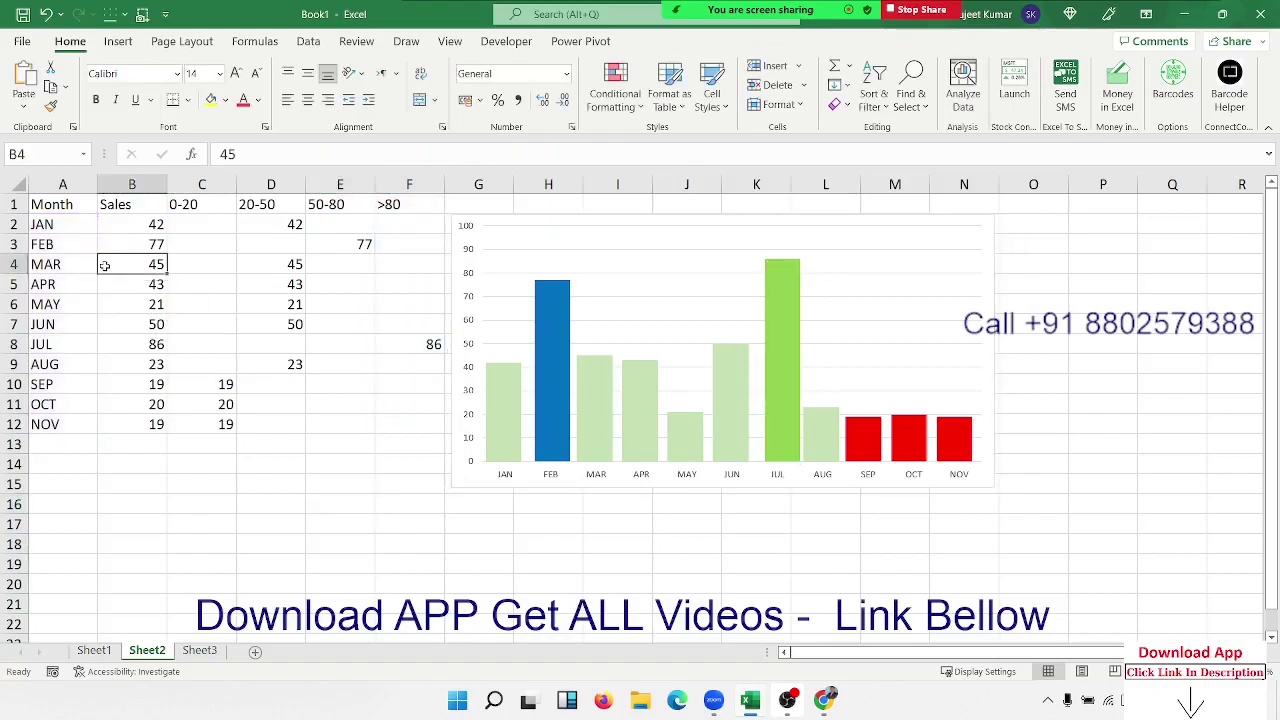
key(Return)
click(104, 265)
text(85)
key(Return)
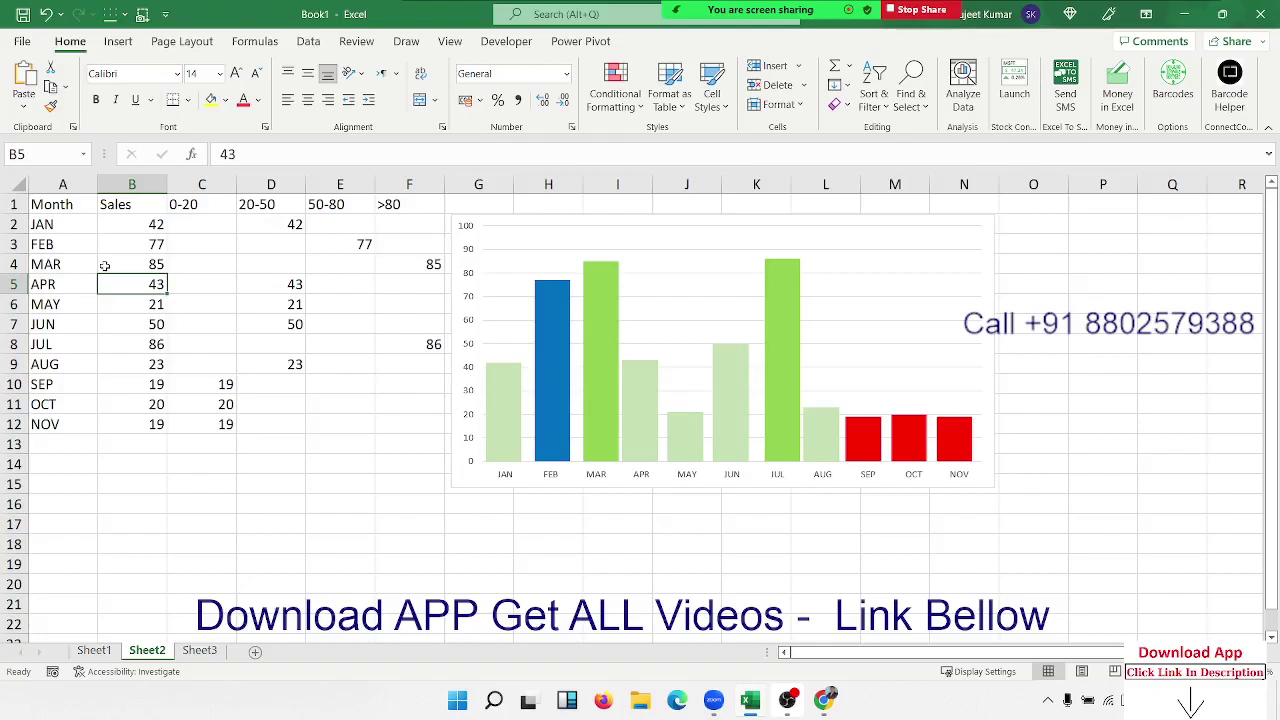
Set the JUN sales in B7 to 78 and the AUG sales in B9 to 15
key(Down)
key(Down)
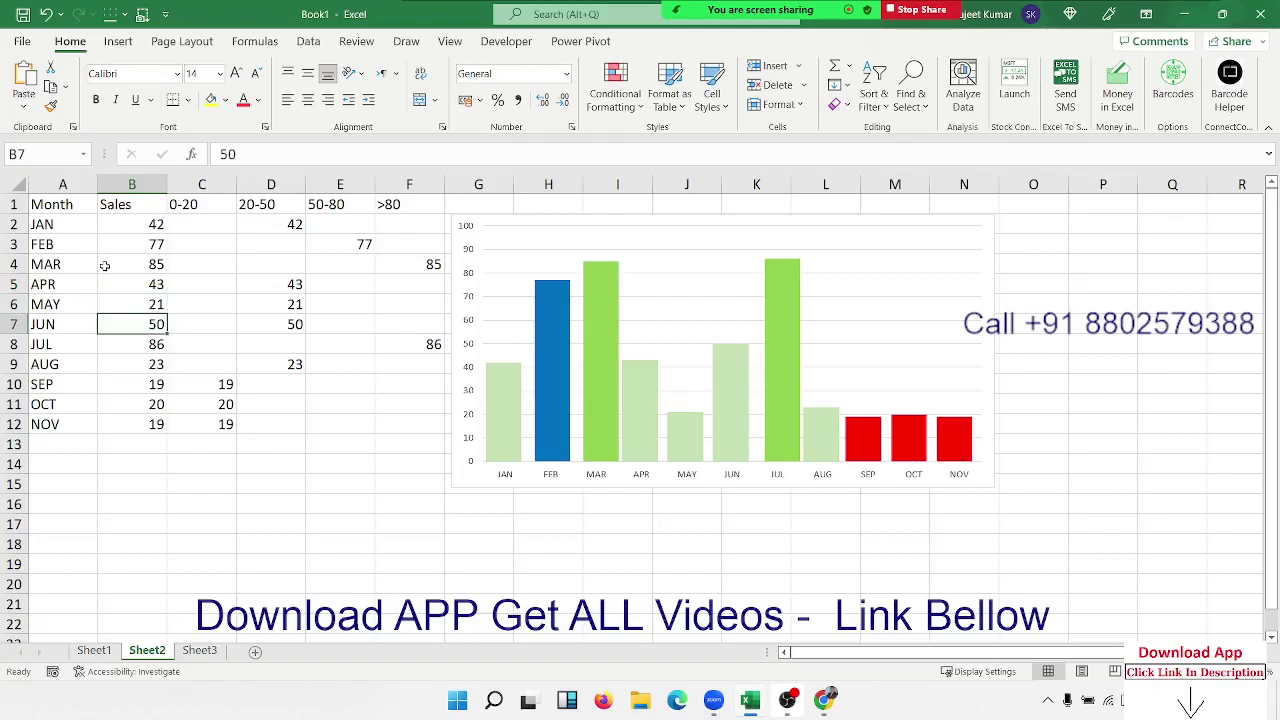
text(95)
key(Return)
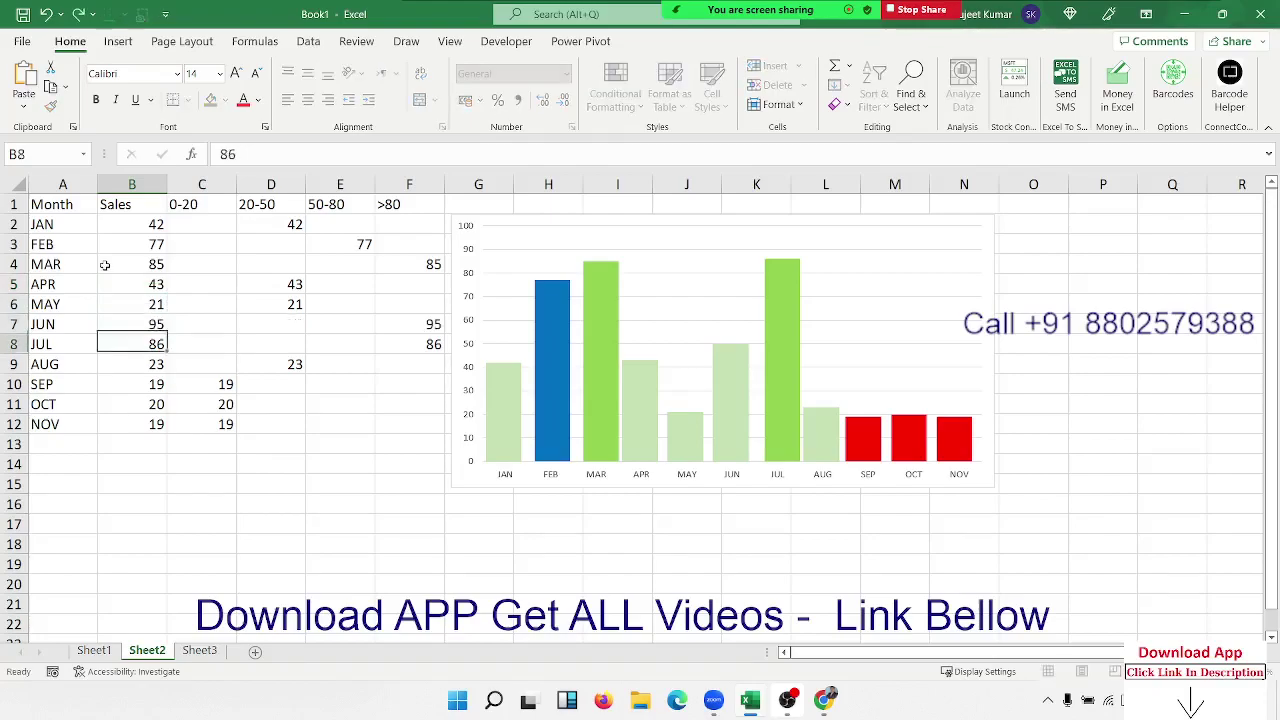
key(Down)
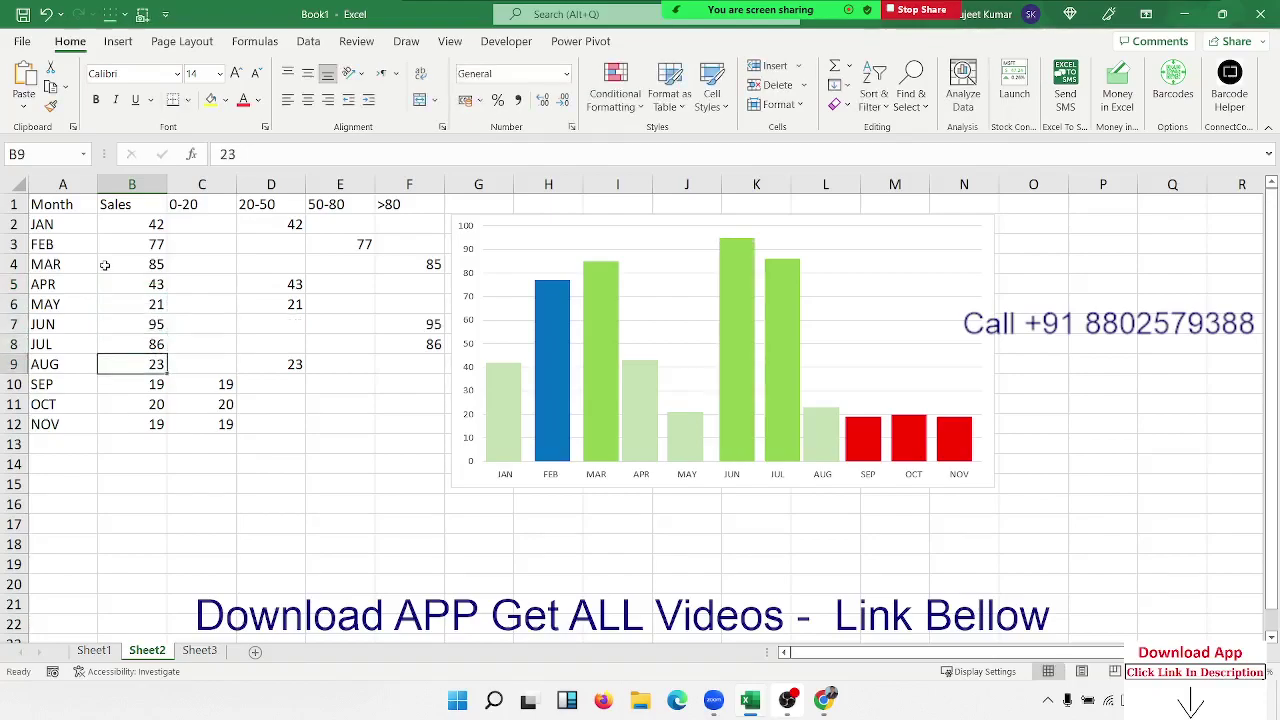
text(3)
key(Return)
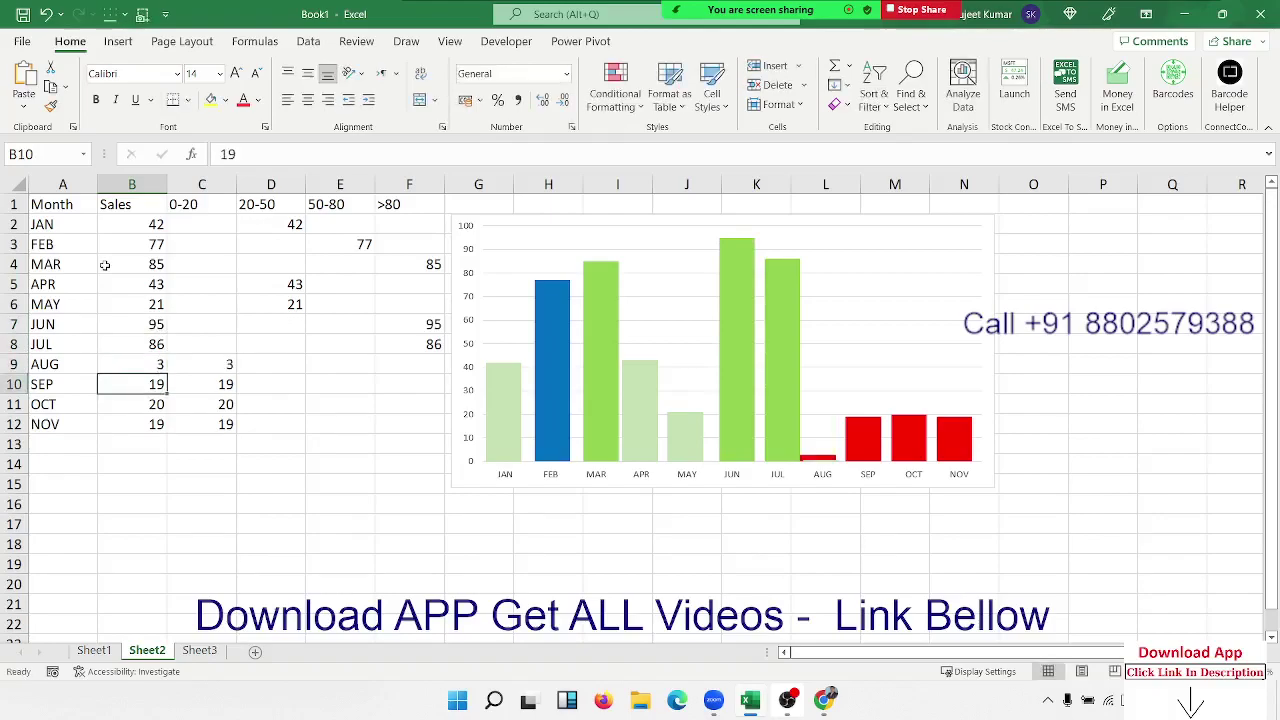
key(Up)
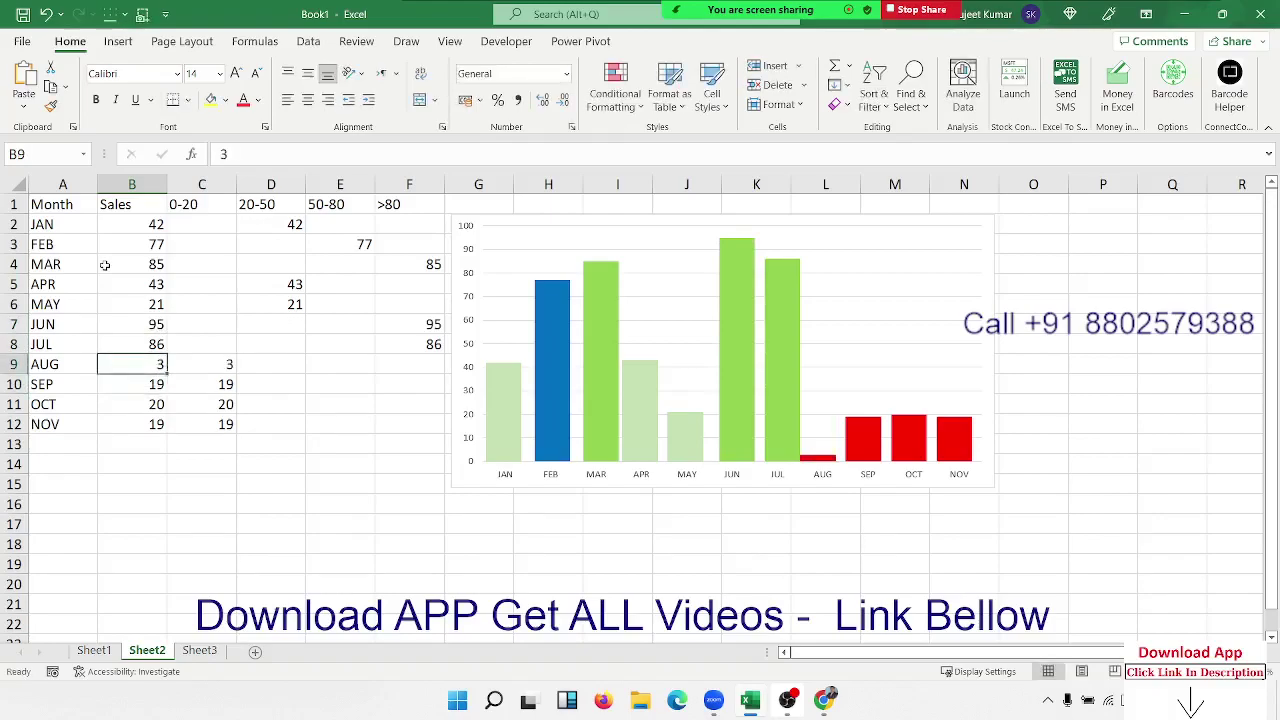
text(15)
key(Return)
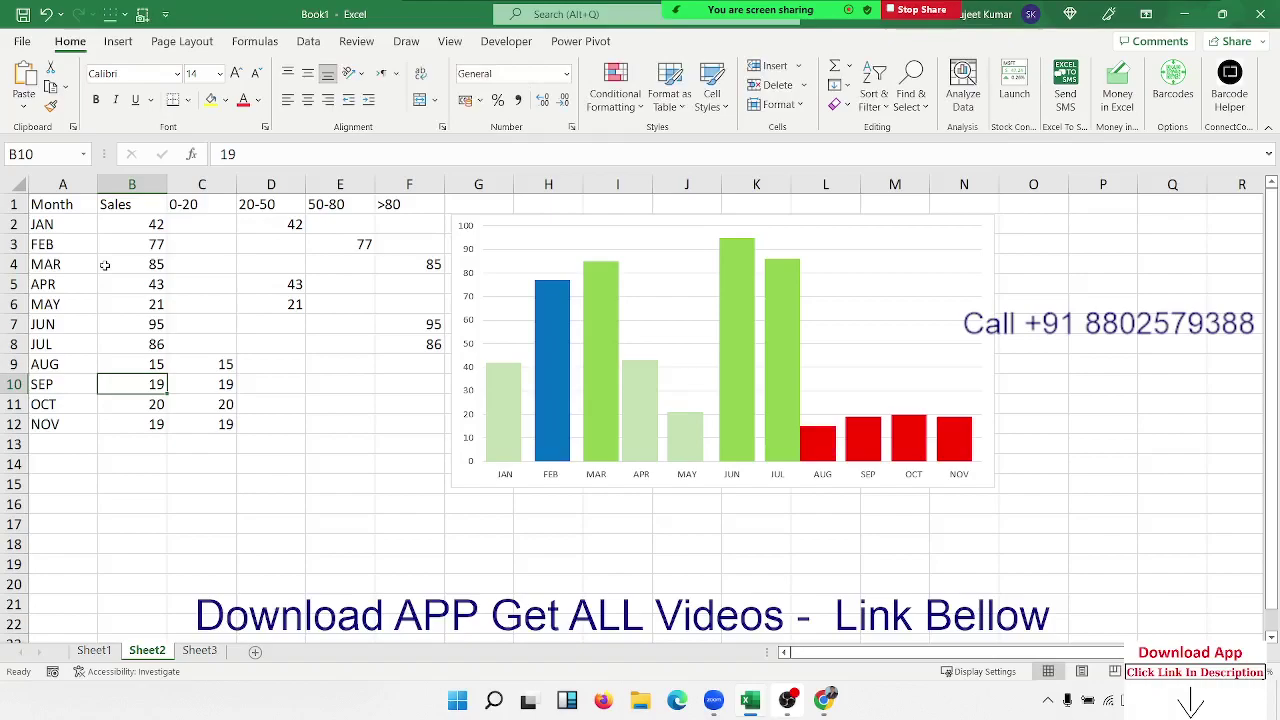
key(Down)
key(Up)
key(Up)
key(Up)
key(Up)
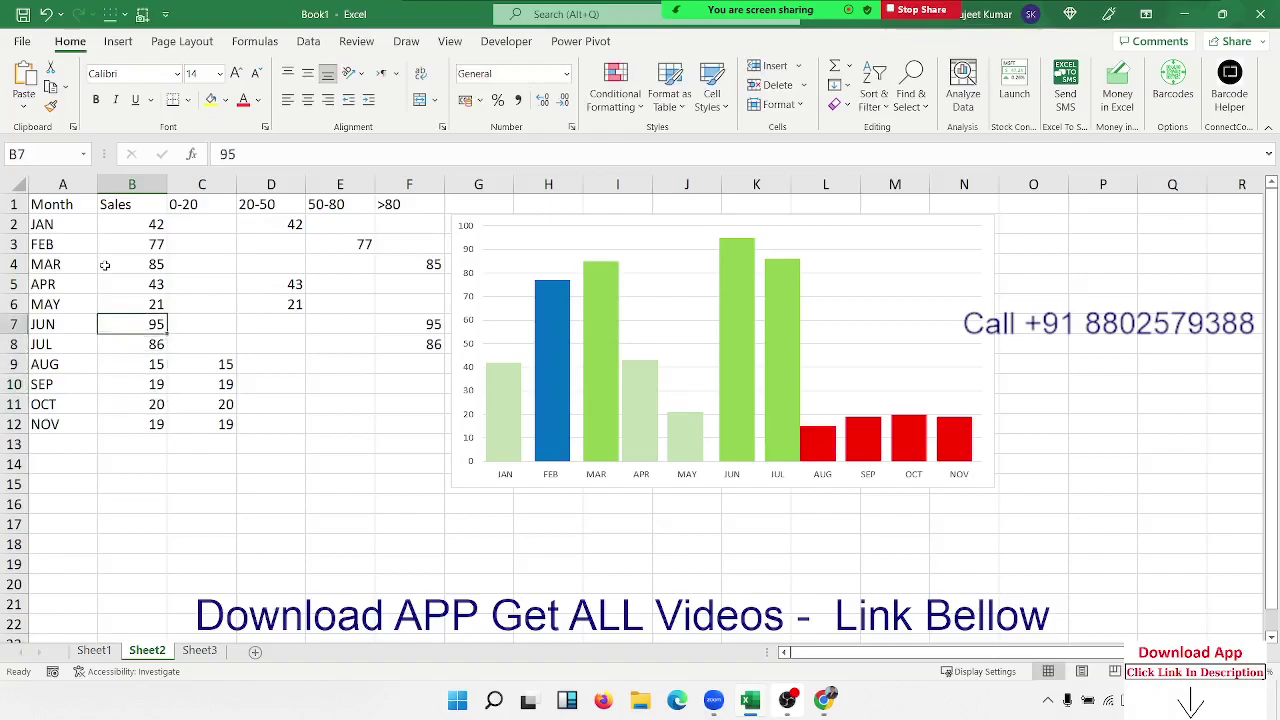
text(78)
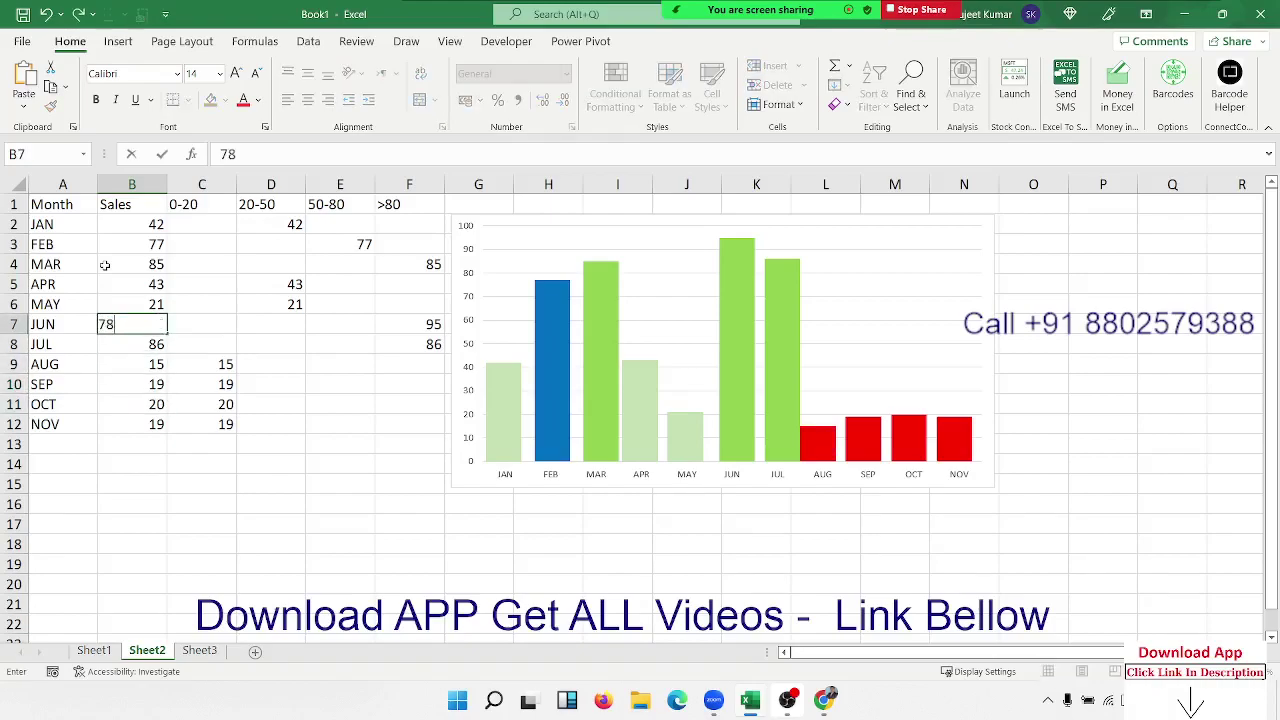
key(Return)
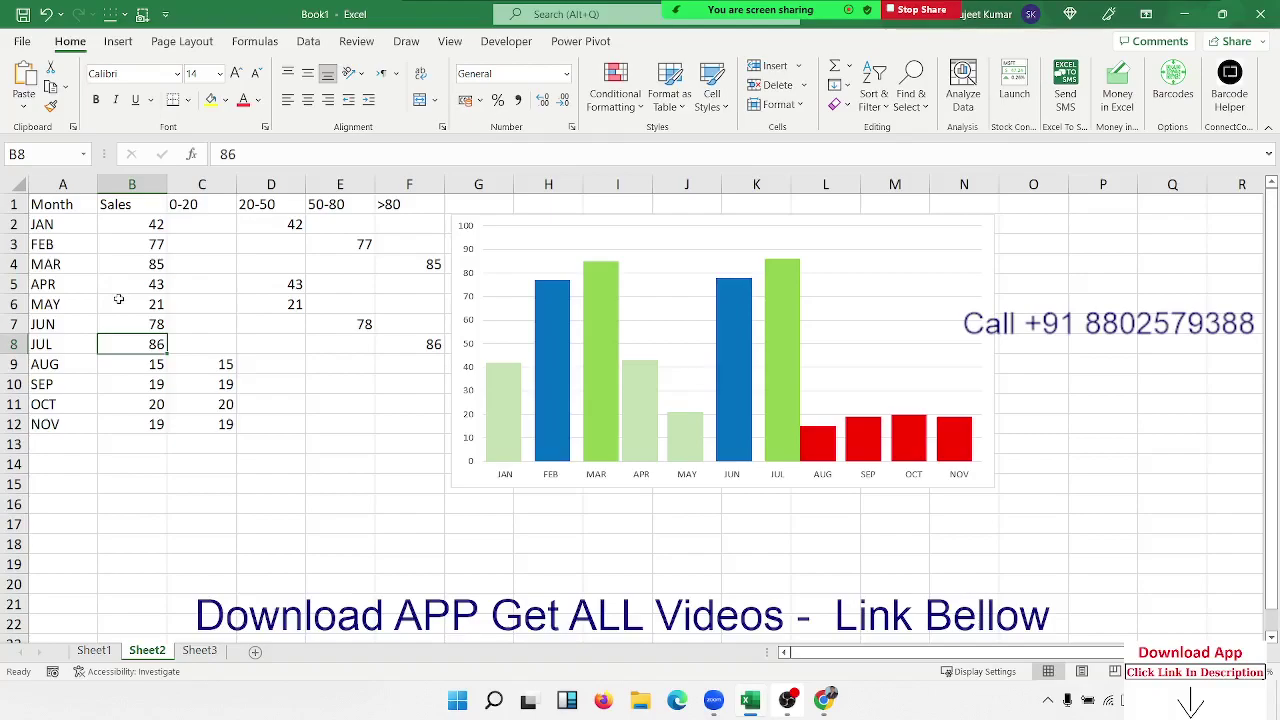
On Sheet3, add a Q header in A1 and fill quarter labels Q1–Q4 down to A5
click(196, 651)
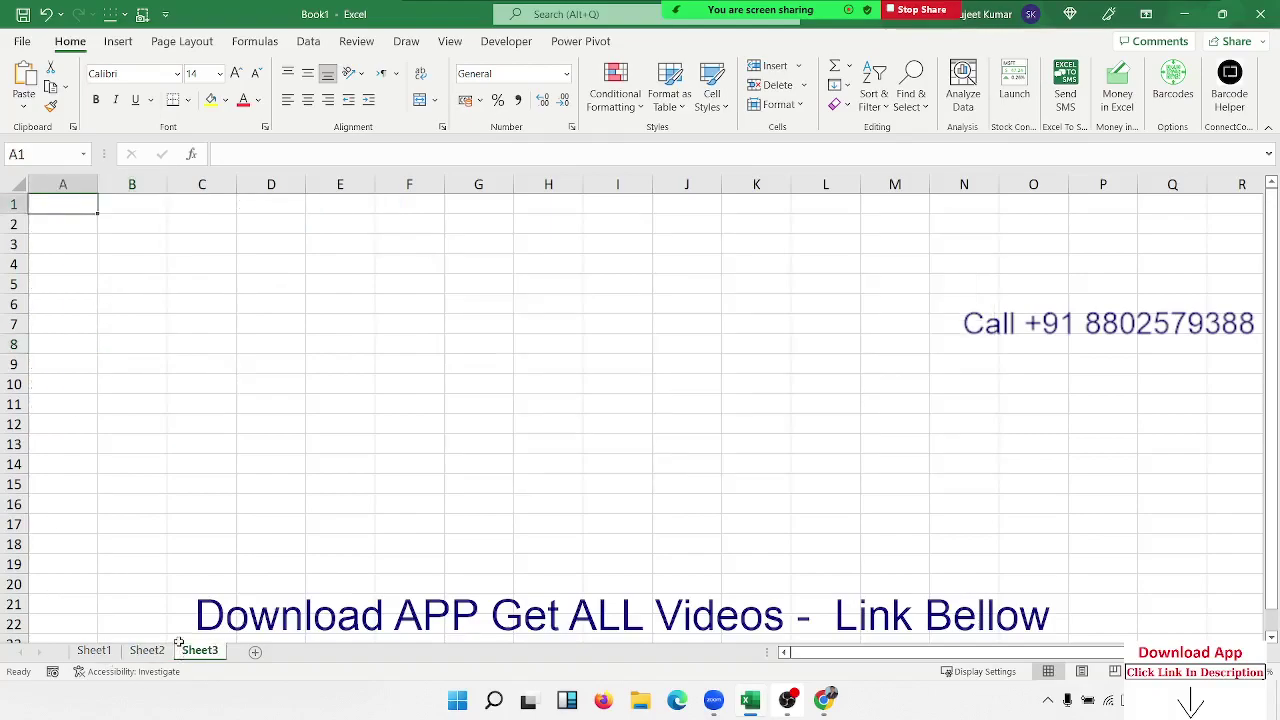
text(Q)
key(Return)
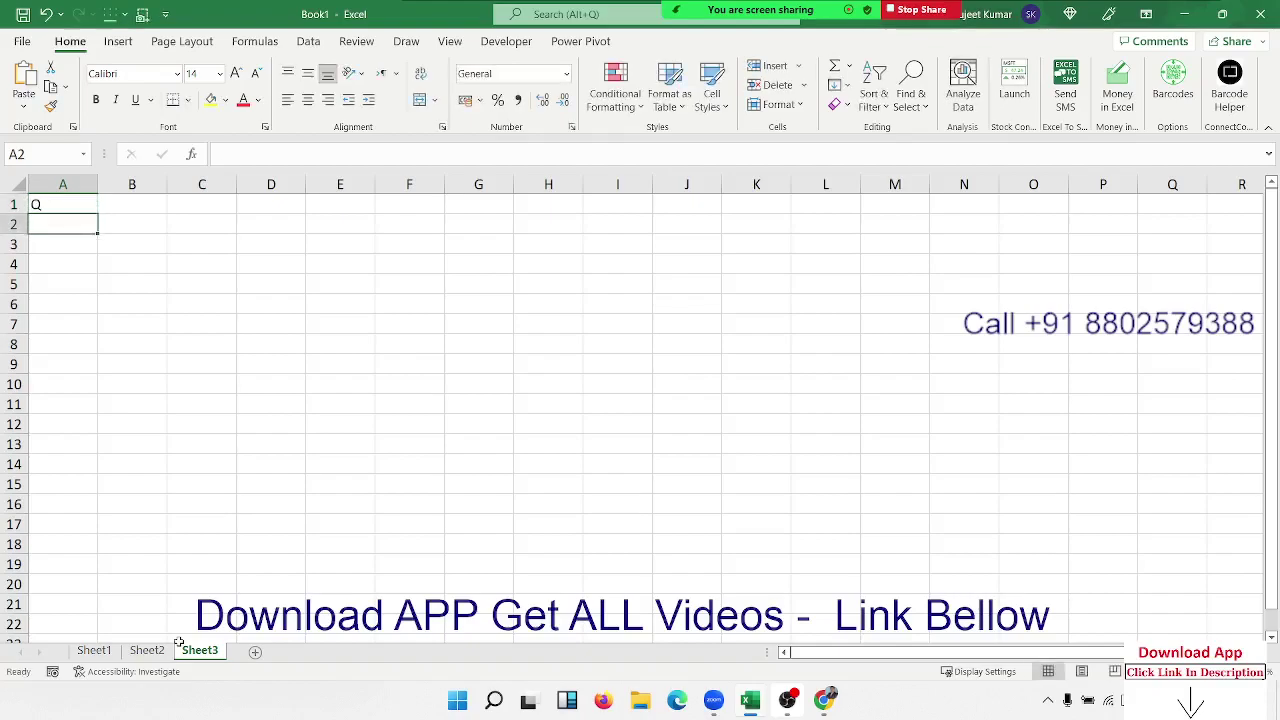
text(Q1)
key(Return)
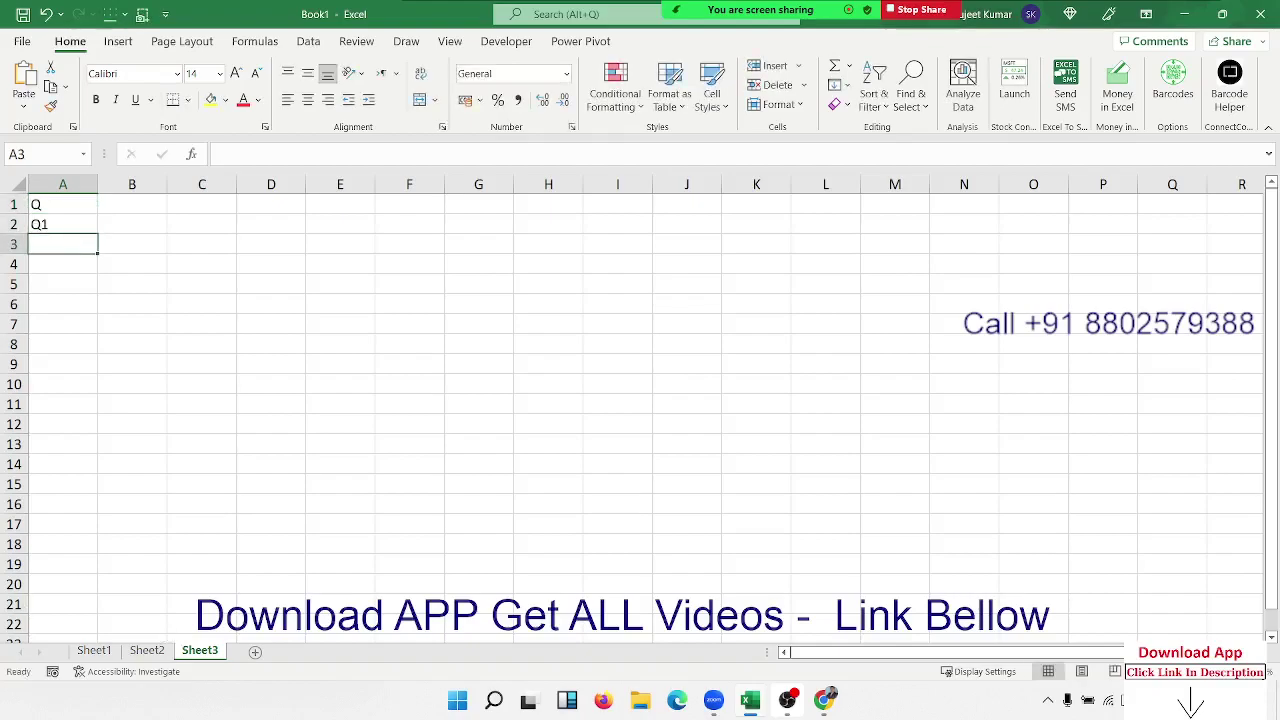
click(84, 227)
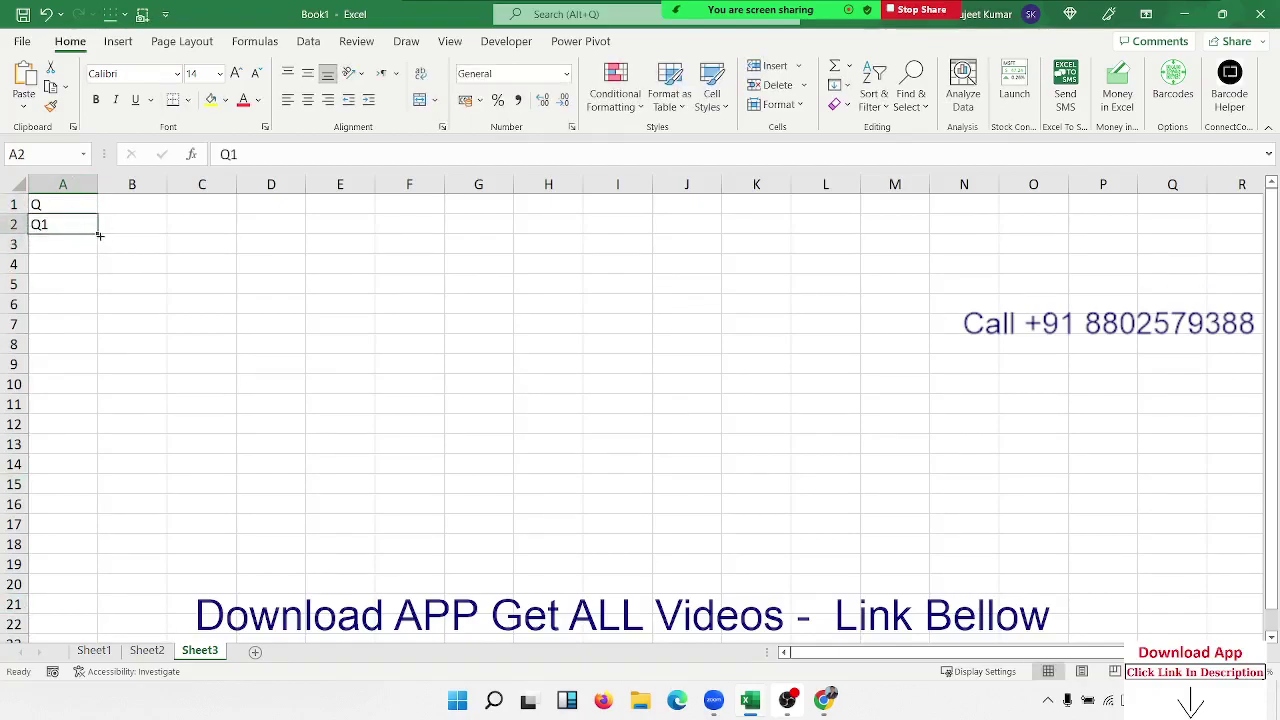
drag(99, 235, 100, 288)
Enter the quarter values 50, 60, 75 and 65 in B2:B5
click(128, 232)
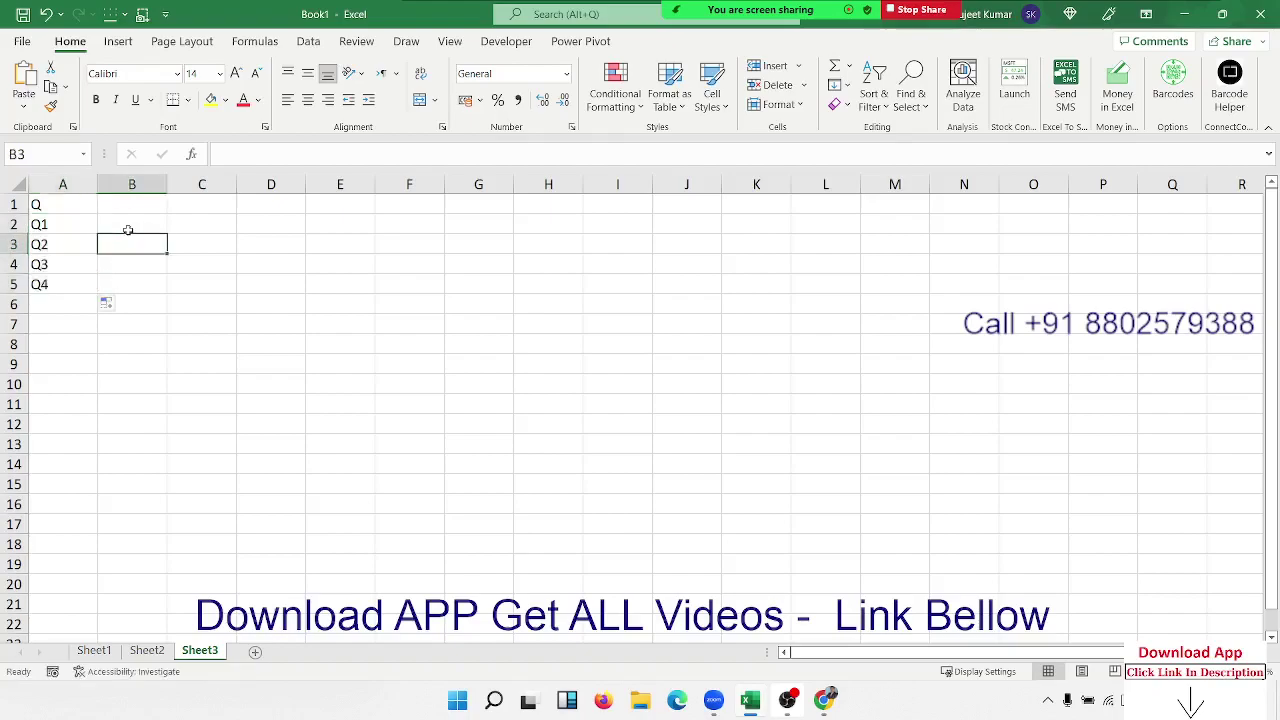
click(128, 228)
text(50)
key(Return)
text(6)
text(0)
key(Return)
text(75)
key(Return)
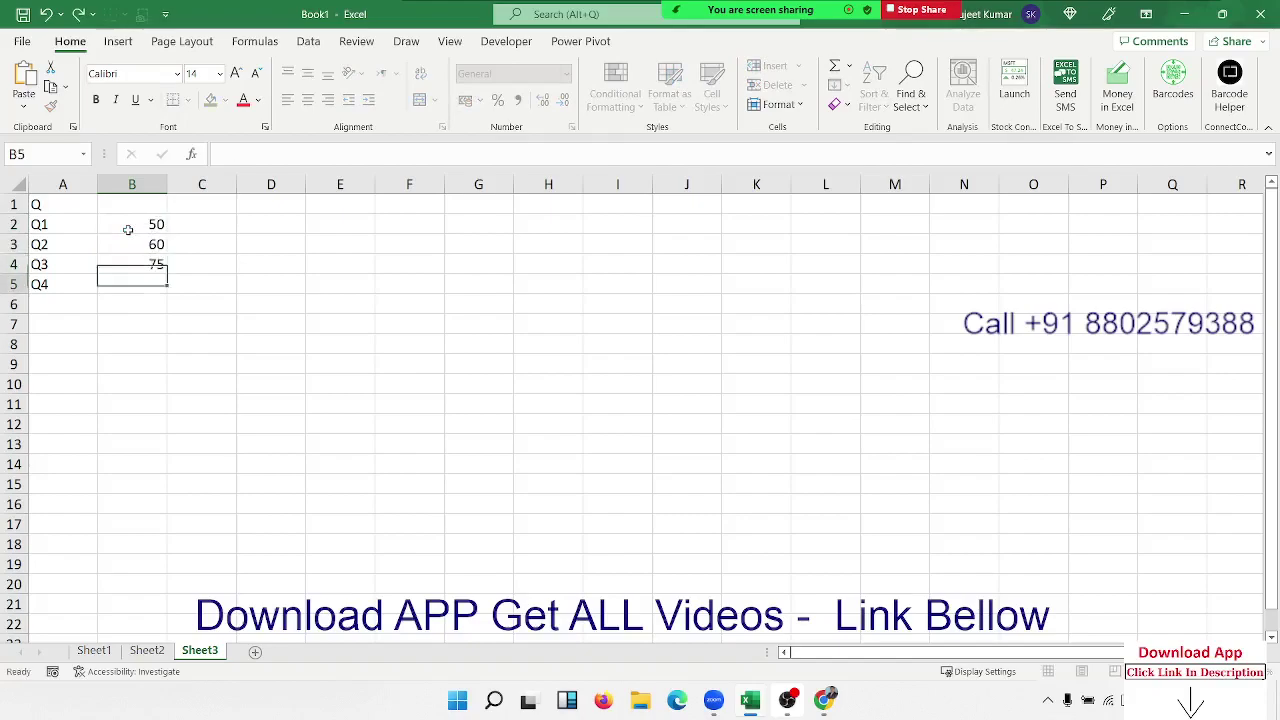
text(8)
key(Return)
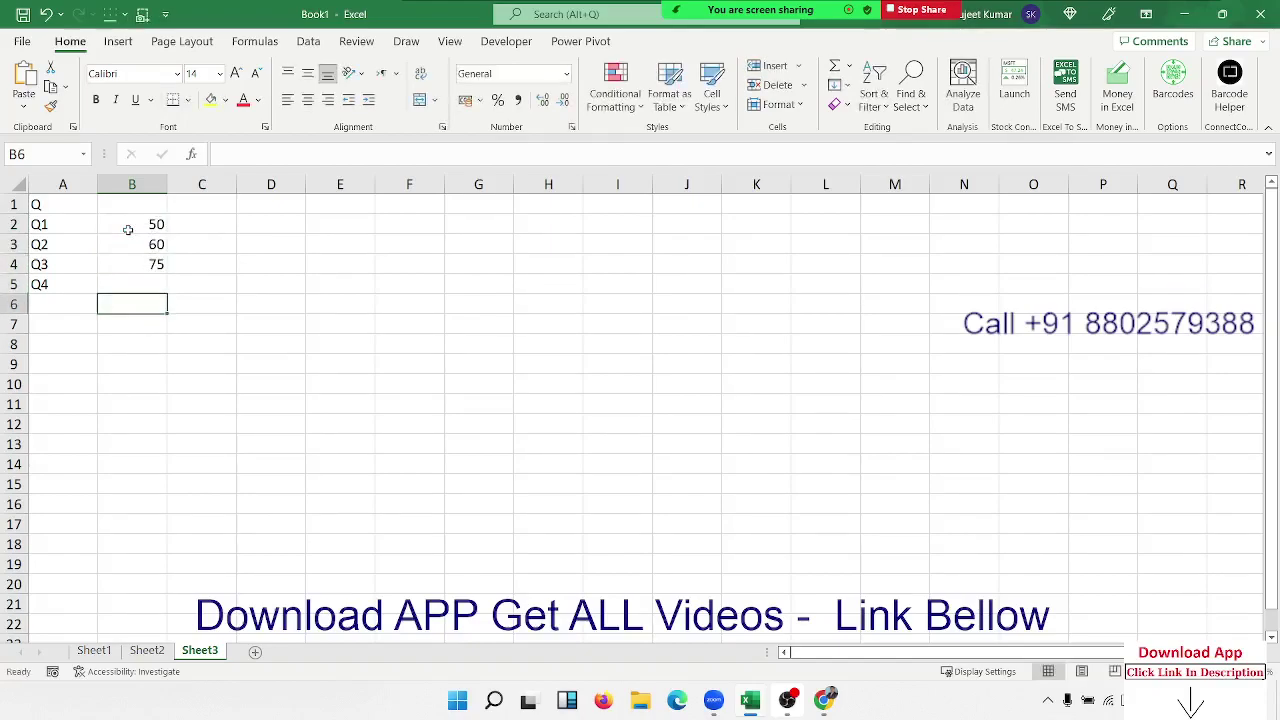
key(Up)
text(65)
key(Return)
Chart A2:B5 as a clustered column chart, move it beside the table and enlarge it
drag(88, 228, 140, 285)
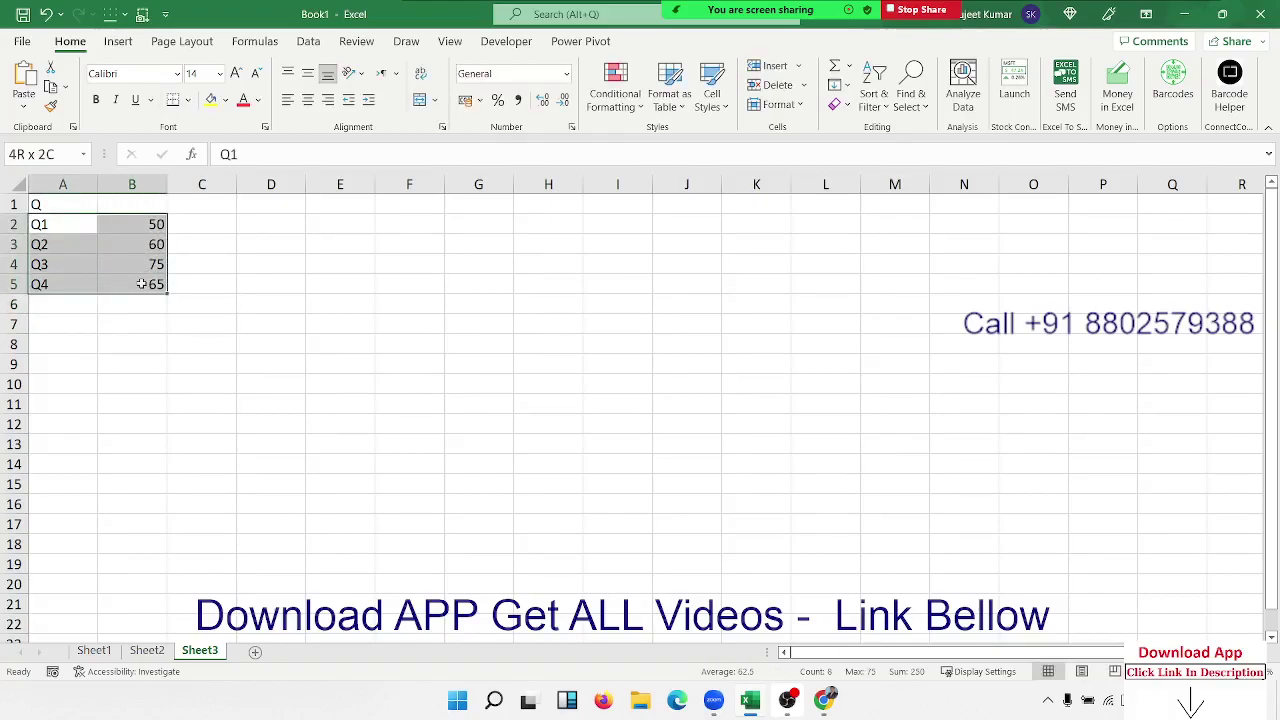
click(117, 41)
click(443, 66)
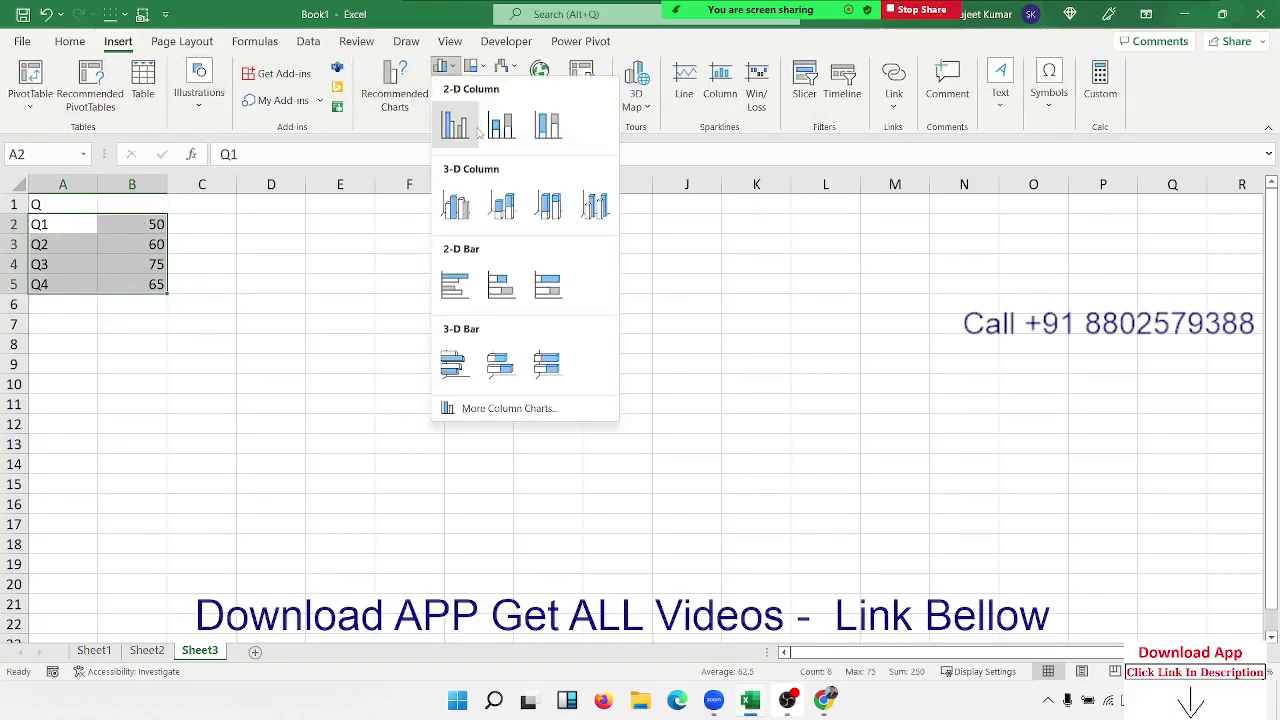
click(455, 125)
drag(537, 320, 334, 243)
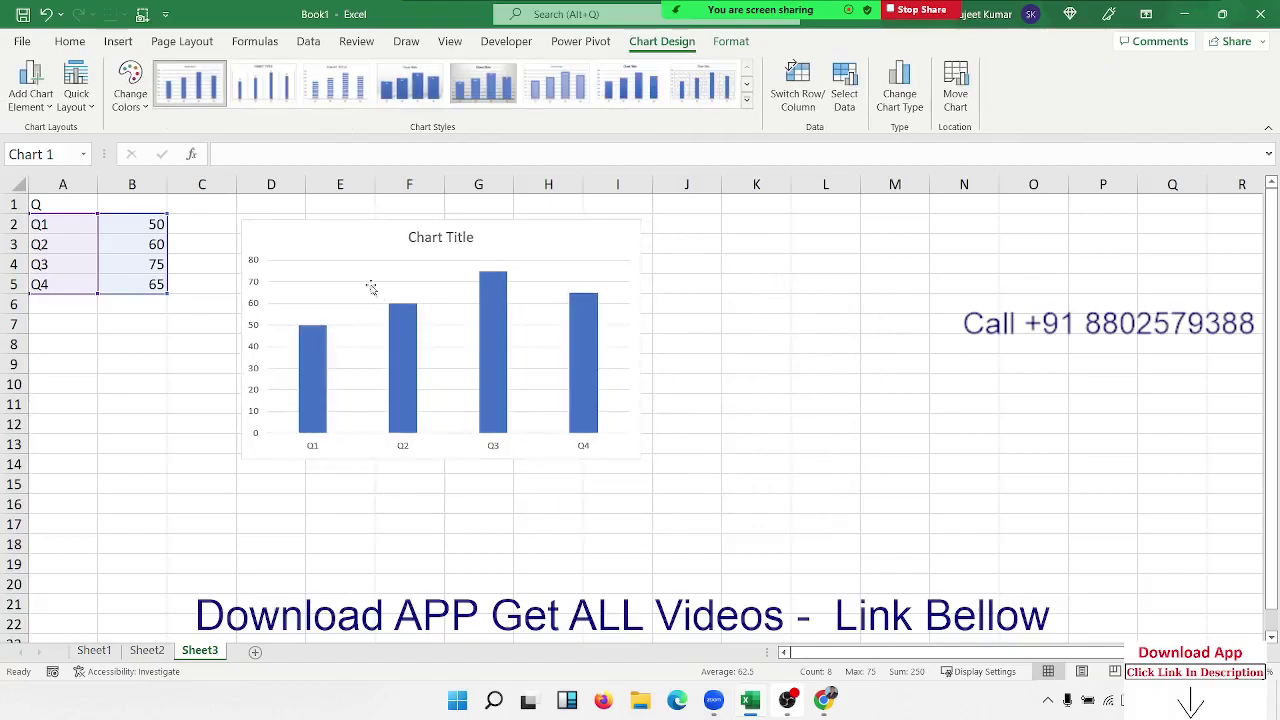
drag(641, 461, 733, 481)
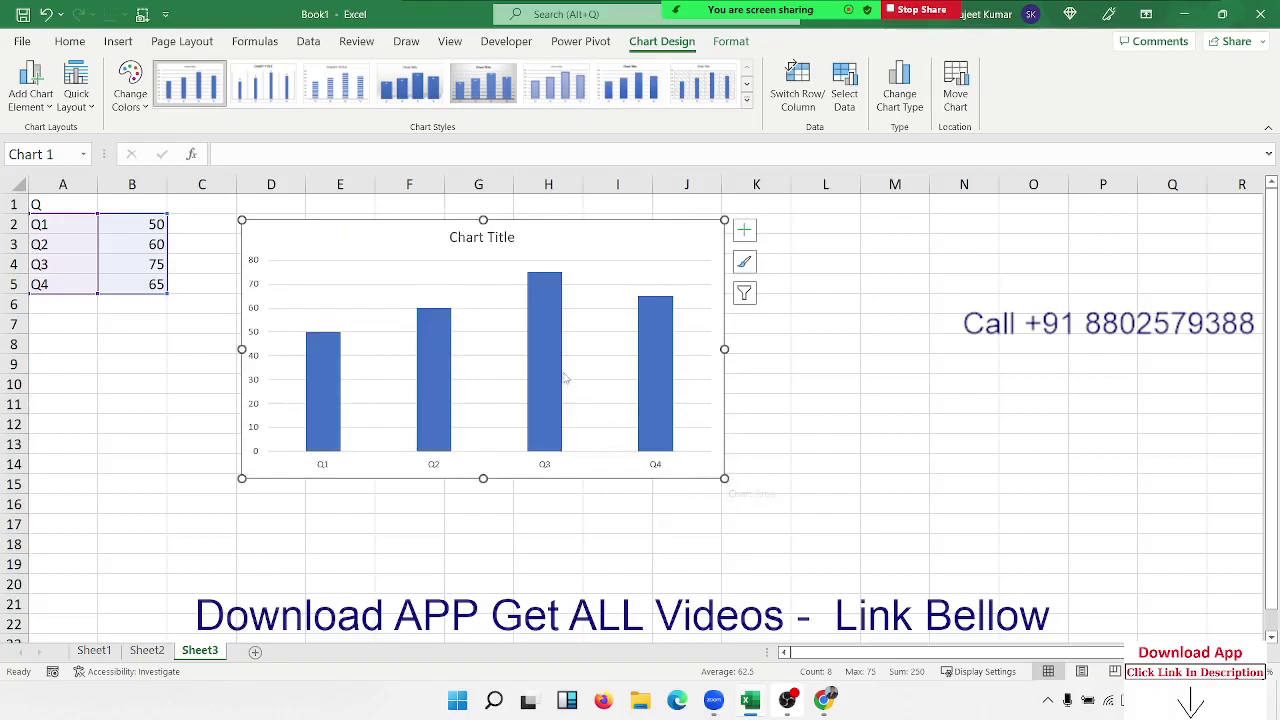
Replace the series category range with the constant array {"Q1","Q2","Q3","Q4"}
click(557, 370)
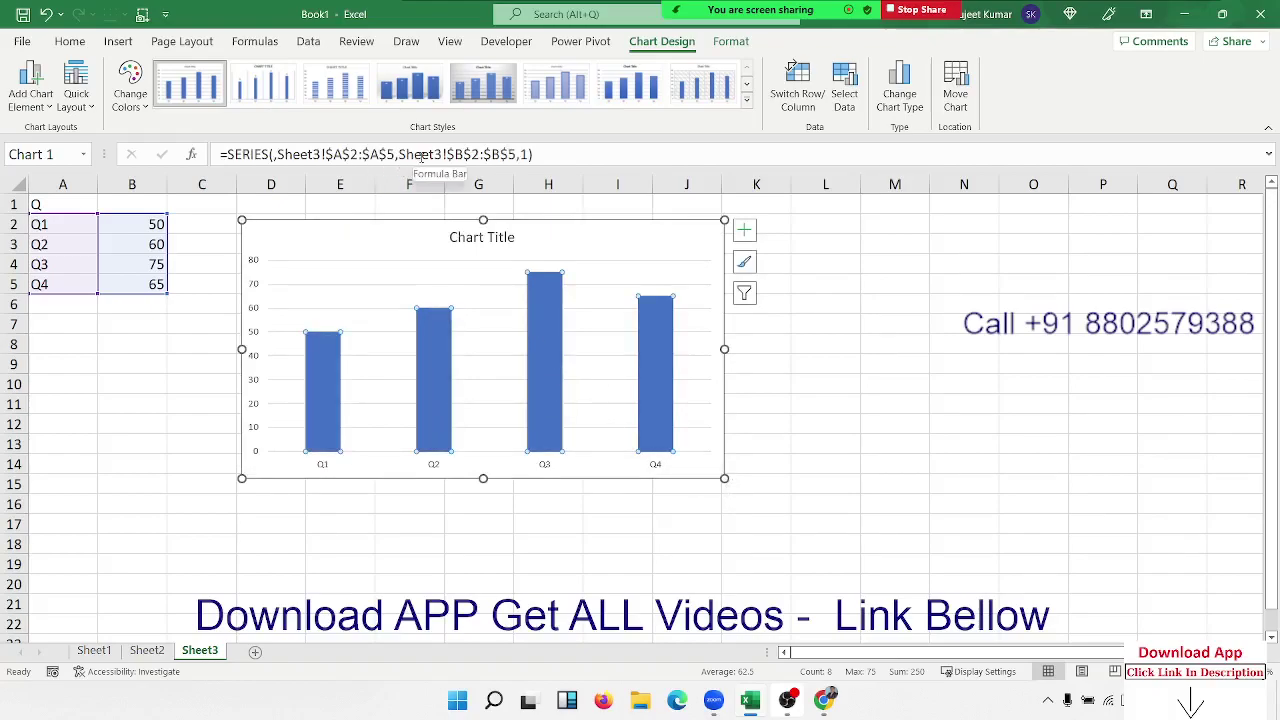
drag(395, 154, 277, 154)
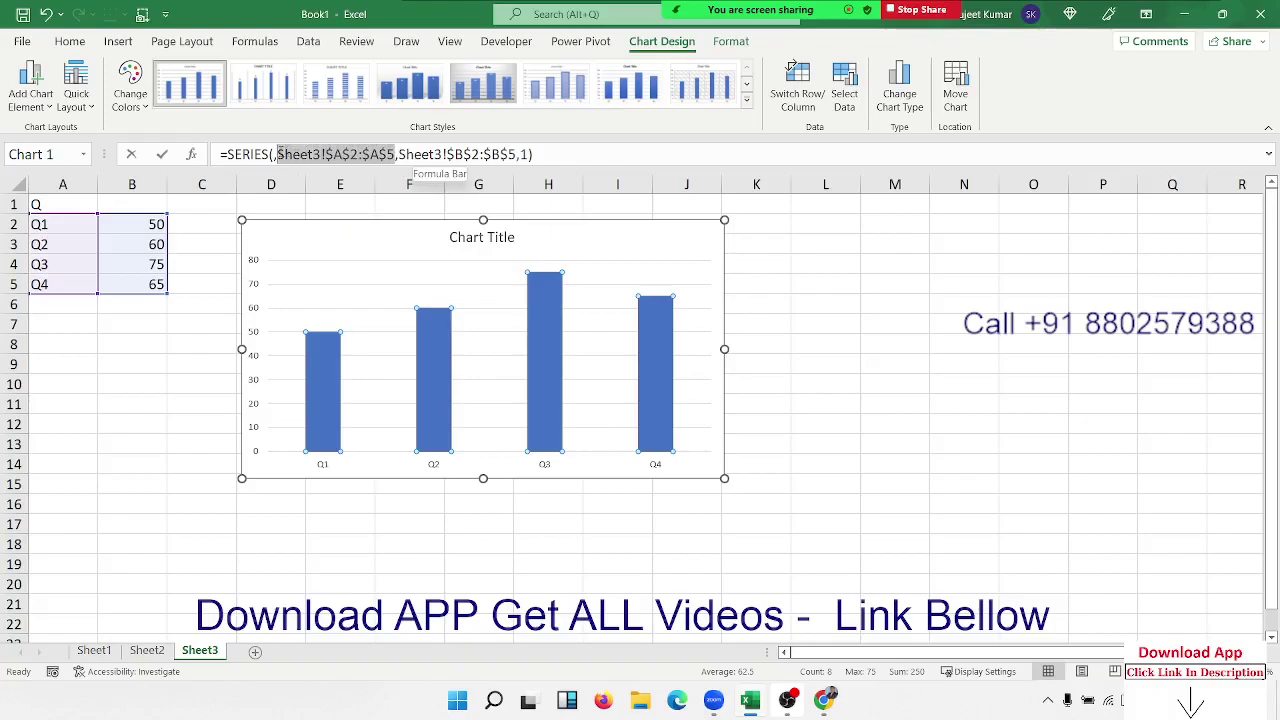
key(BackSpace)
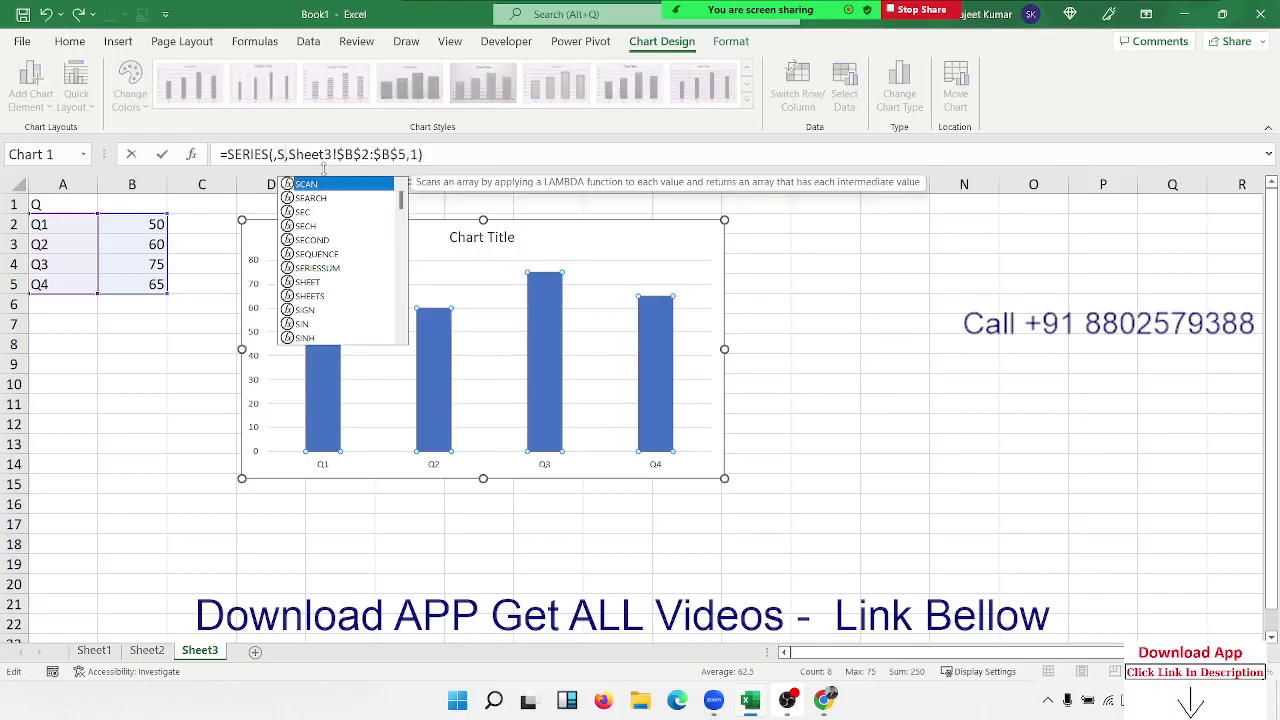
key(BackSpace)
text({})
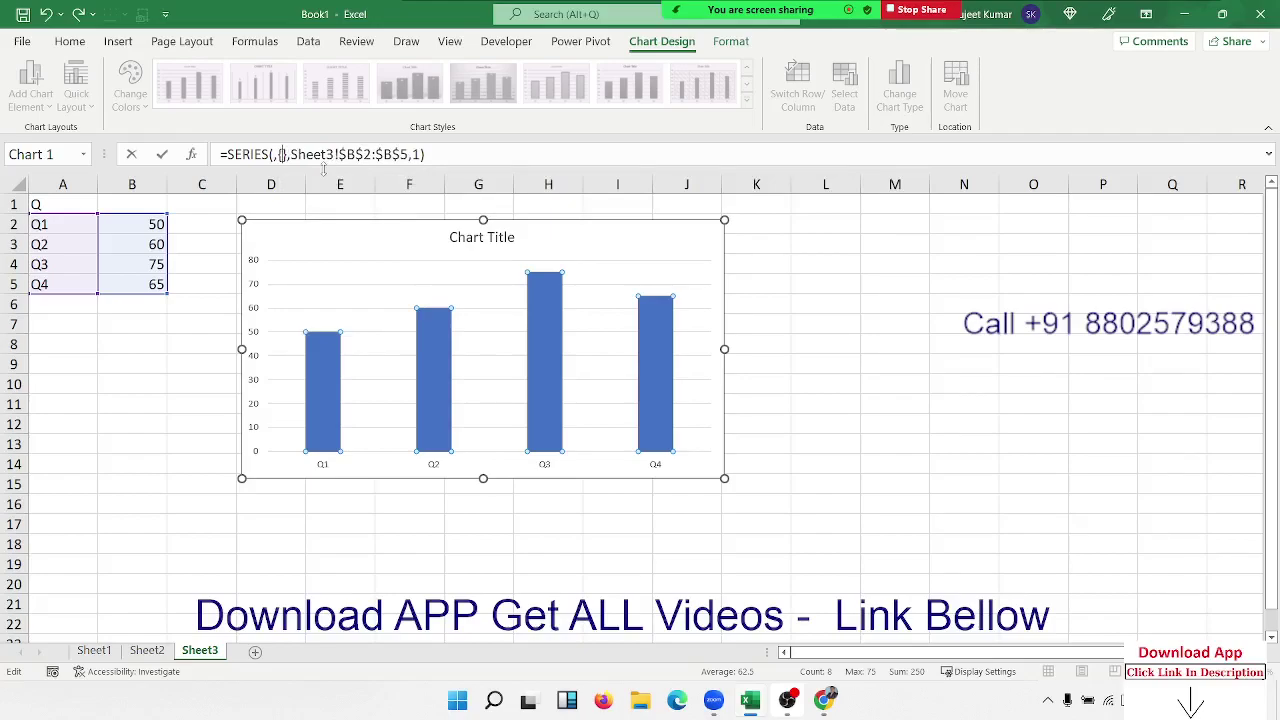
text("Q1)
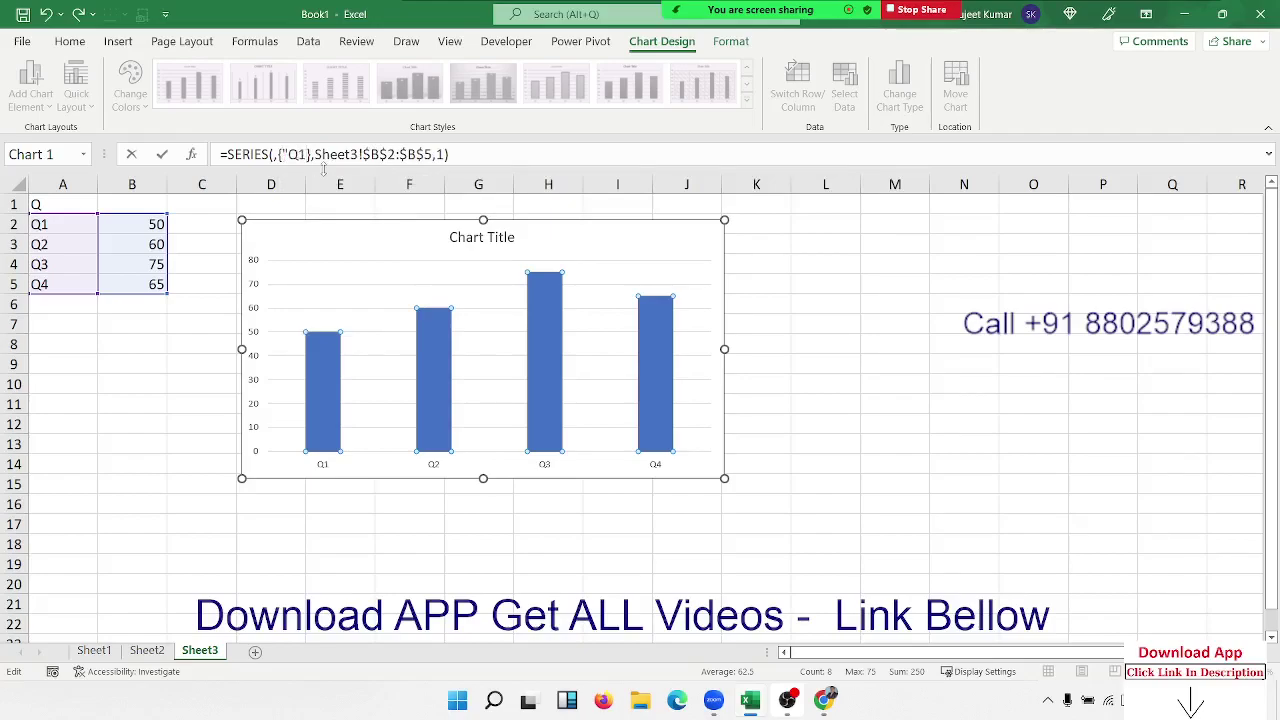
text(","Q)
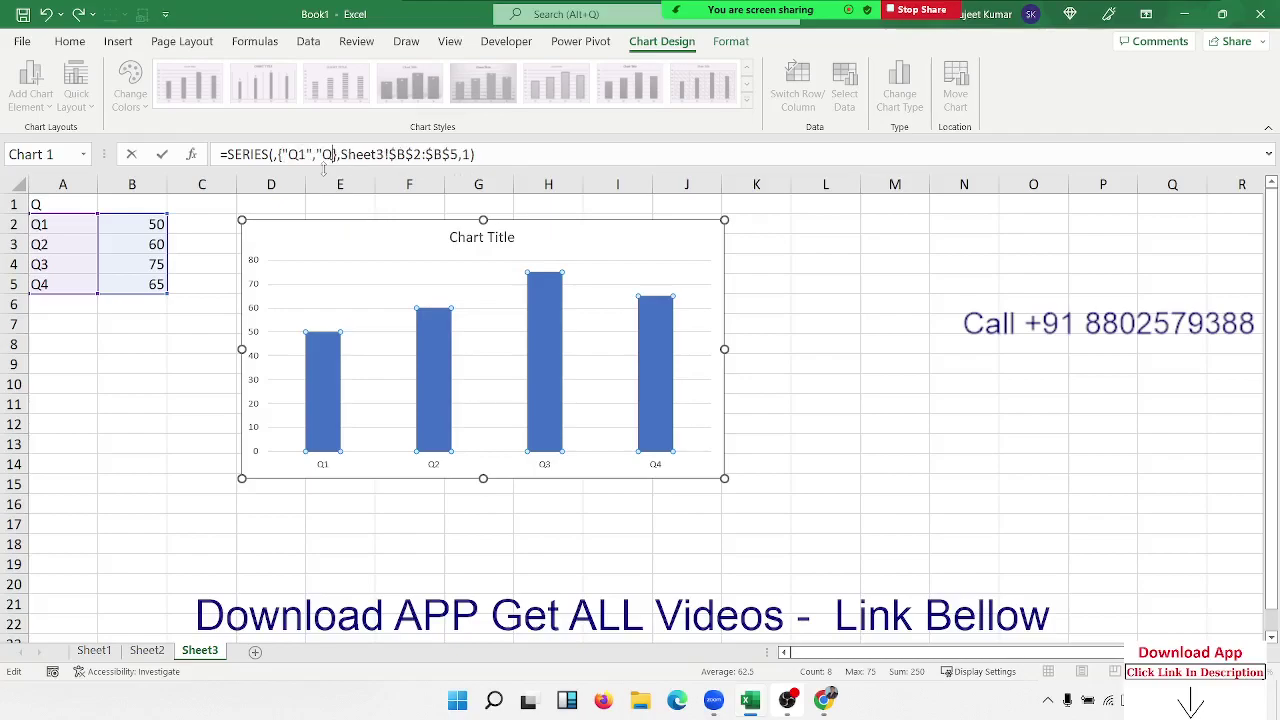
text(2")
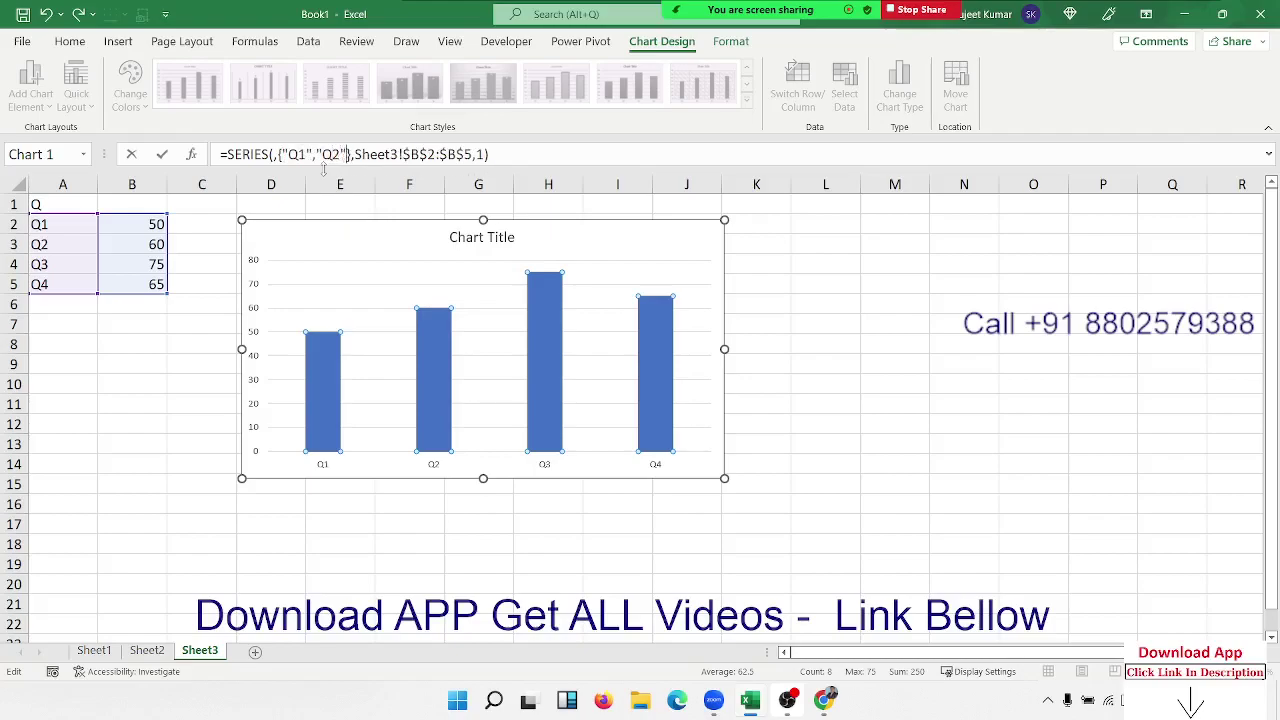
text(,"Q)
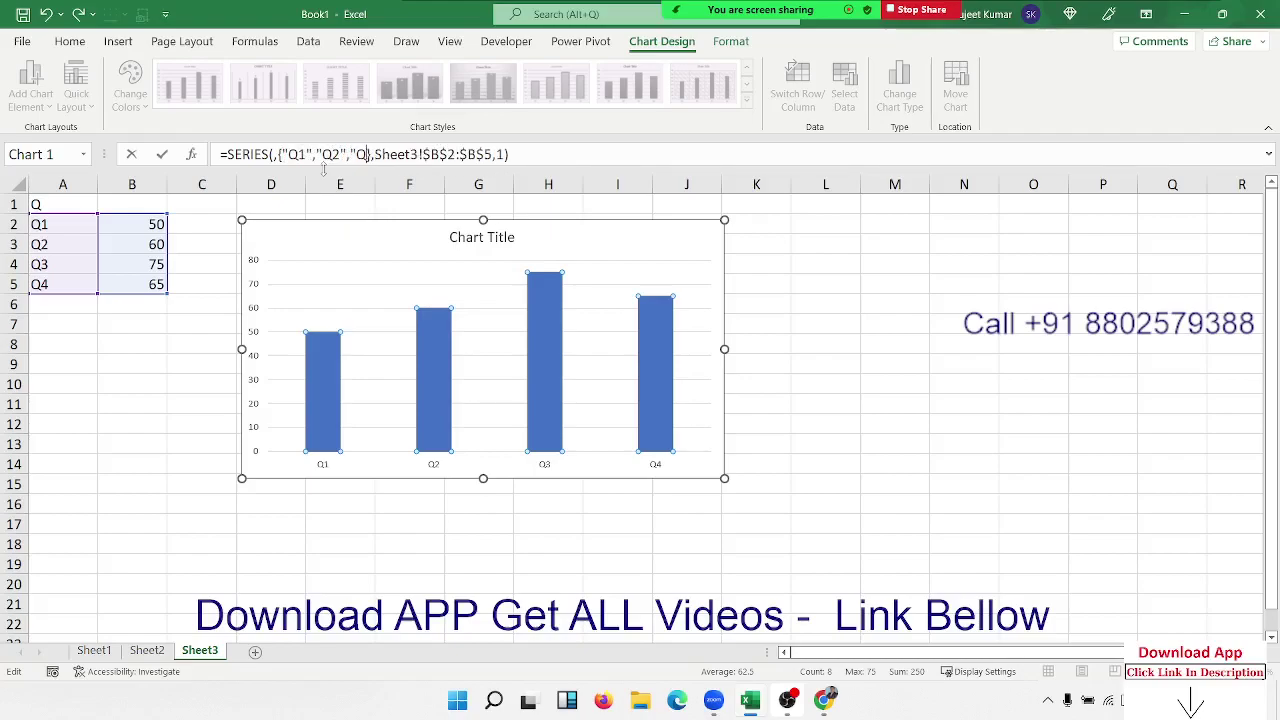
text(3",")
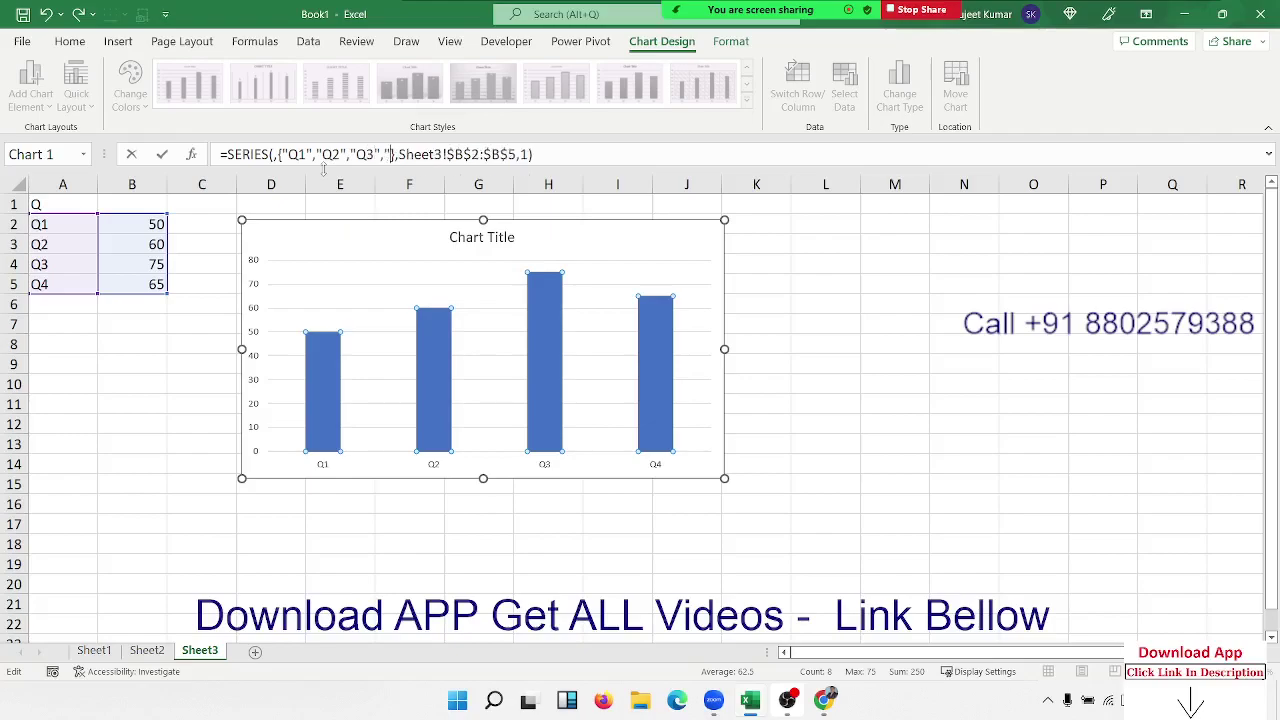
text(Q4)
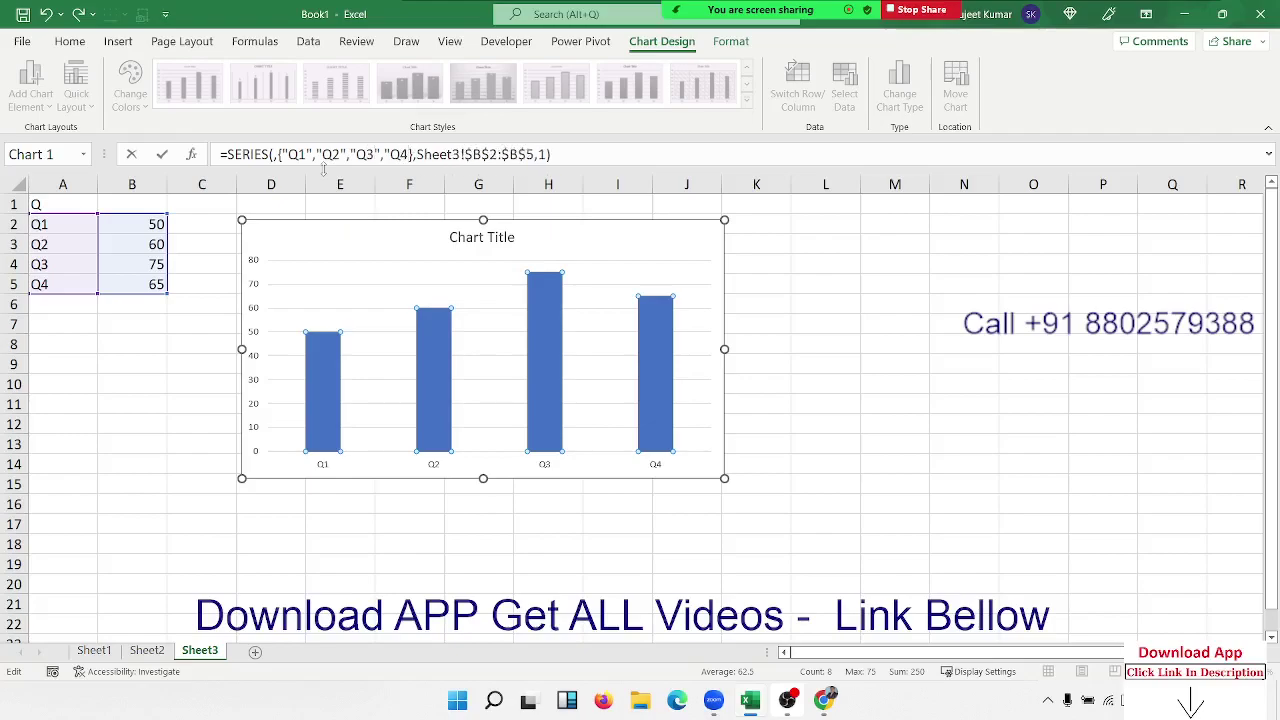
text(")
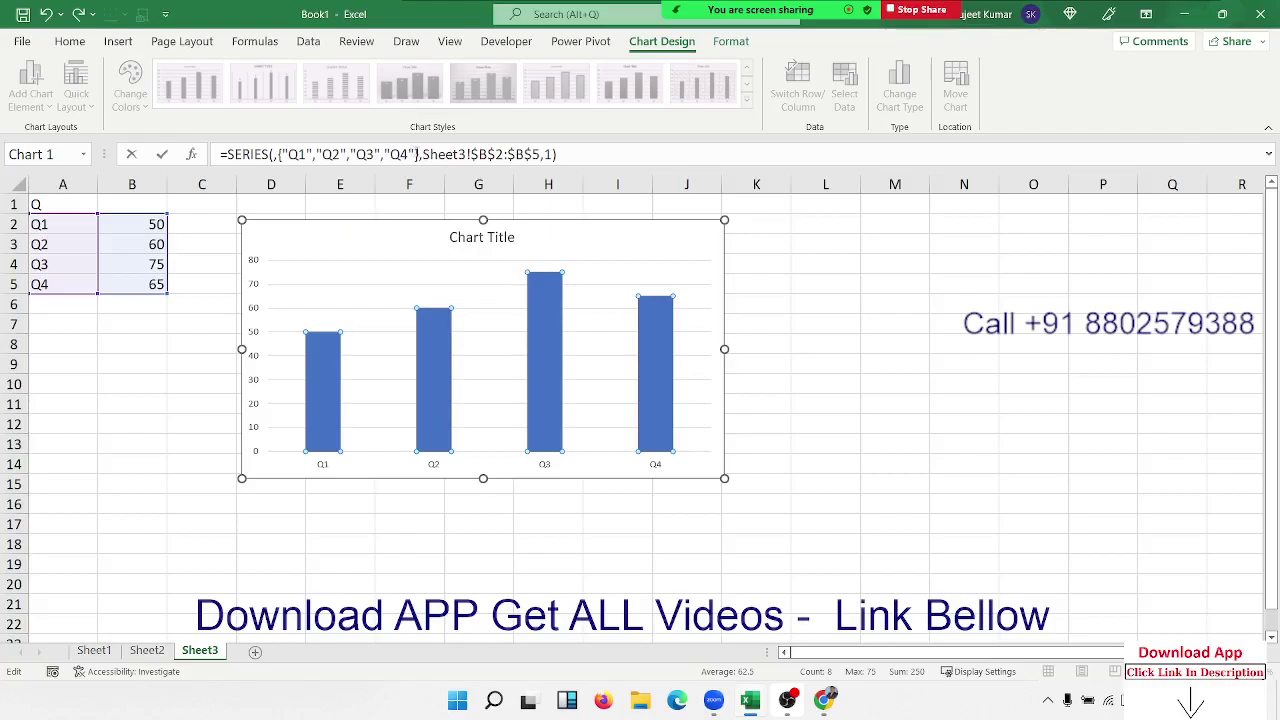
Replace the series values range with {50,60,75,65} and commit the formula
drag(422, 154, 541, 154)
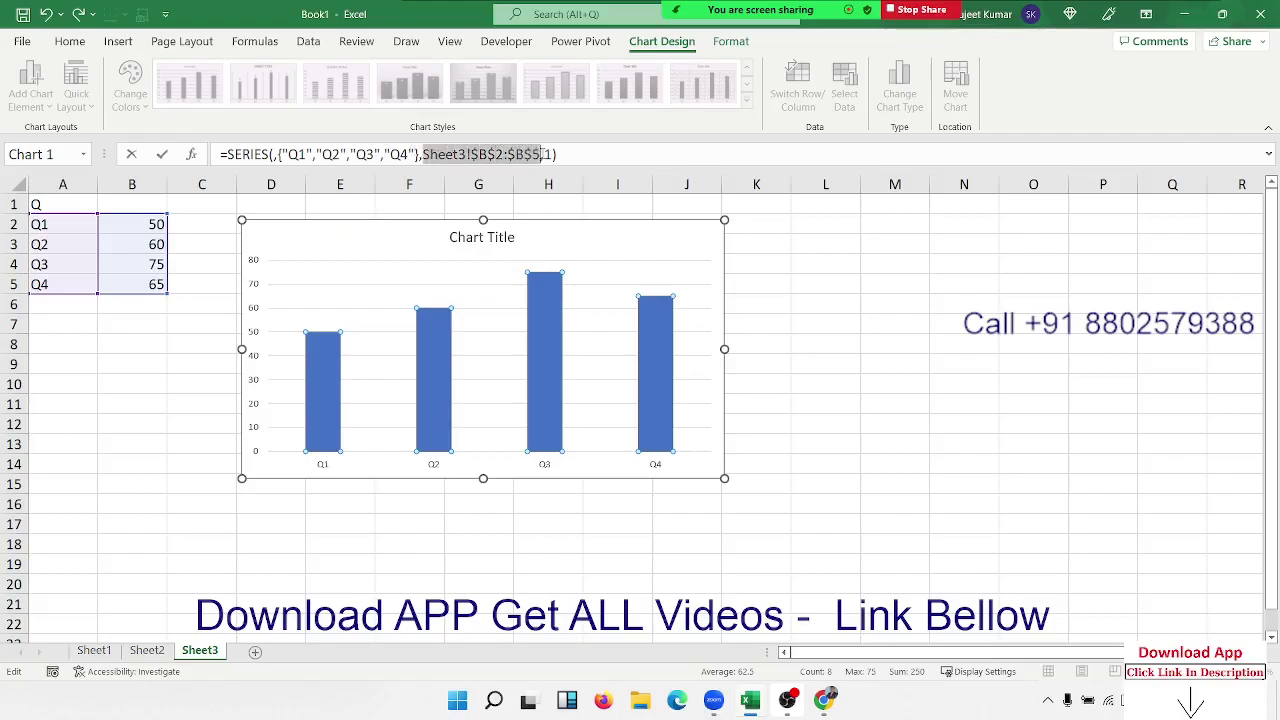
text({})
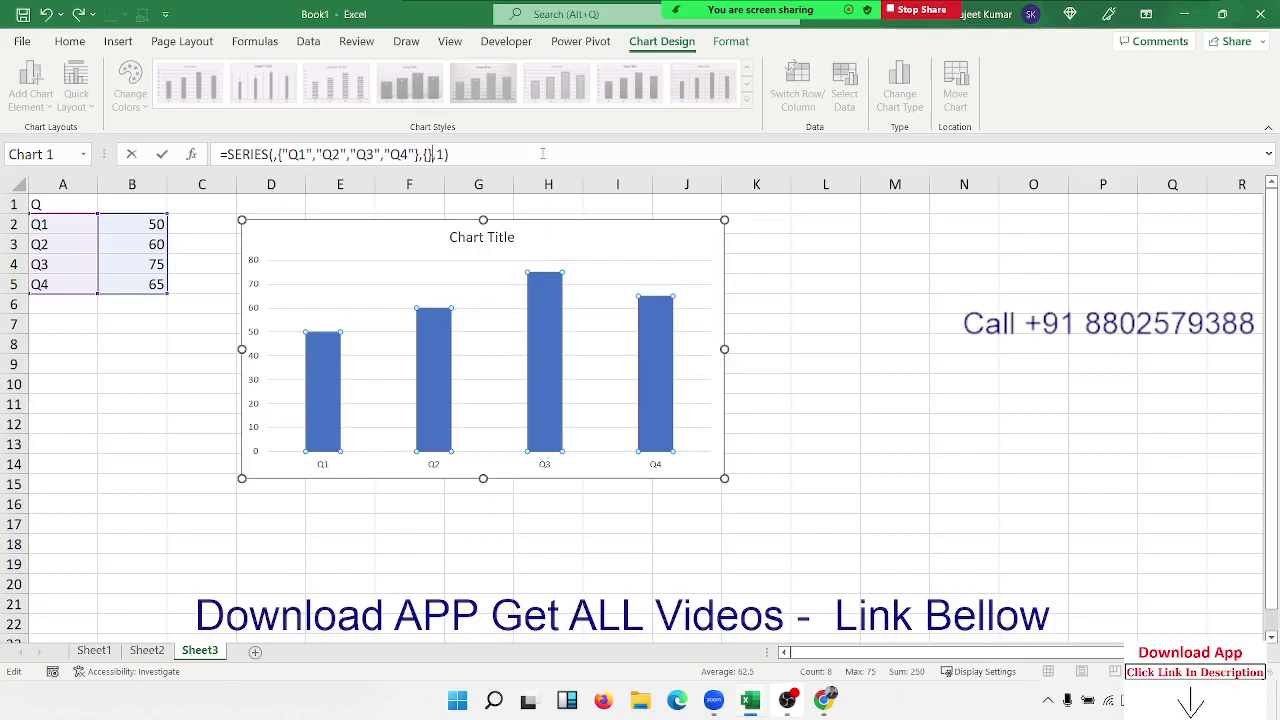
text(50)
text(,60,75)
text(,65)
key(Return)
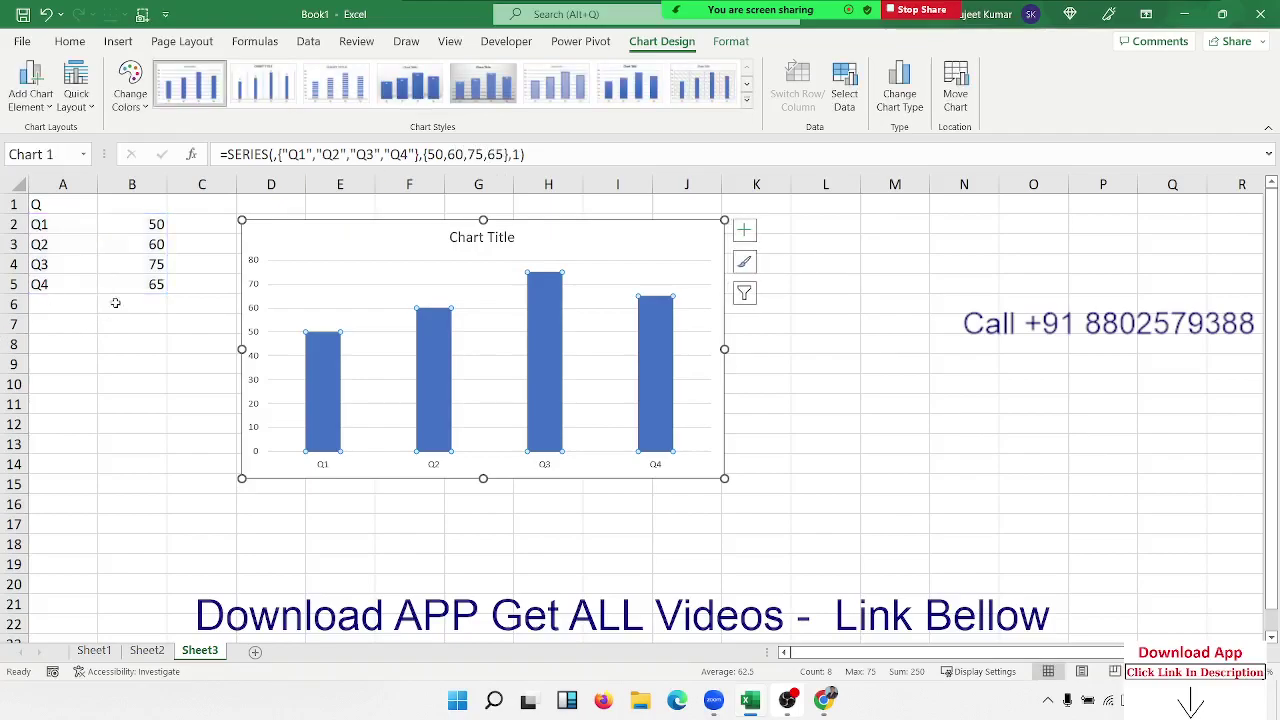
click(117, 277)
Move the column chart up and left, closer to the Q1–Q4 table
drag(117, 277, 5, 203)
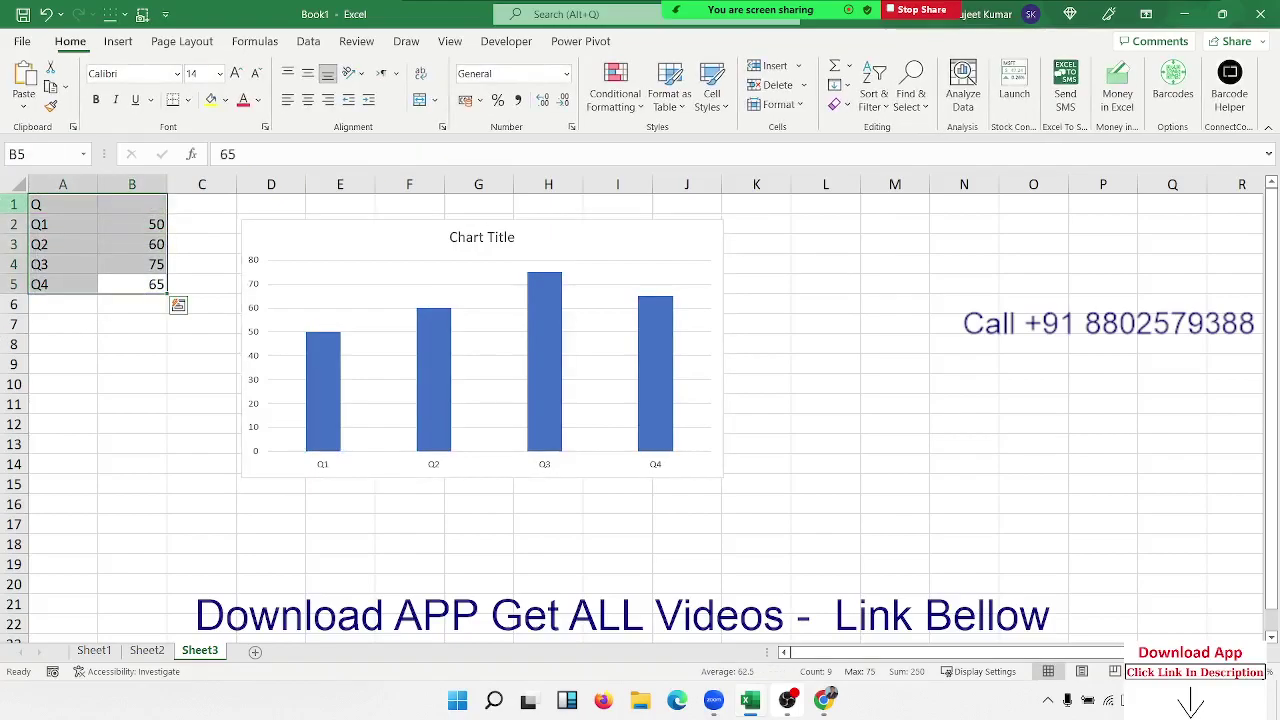
click(373, 252)
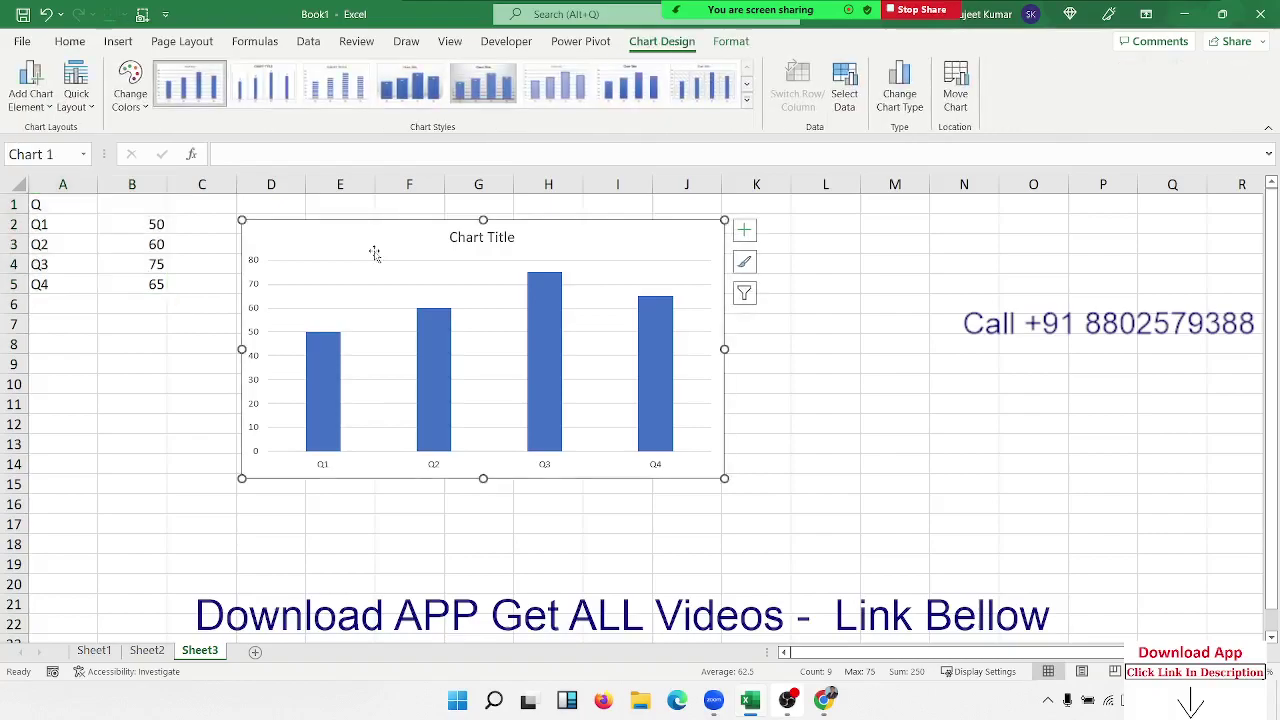
drag(374, 253, 256, 218)
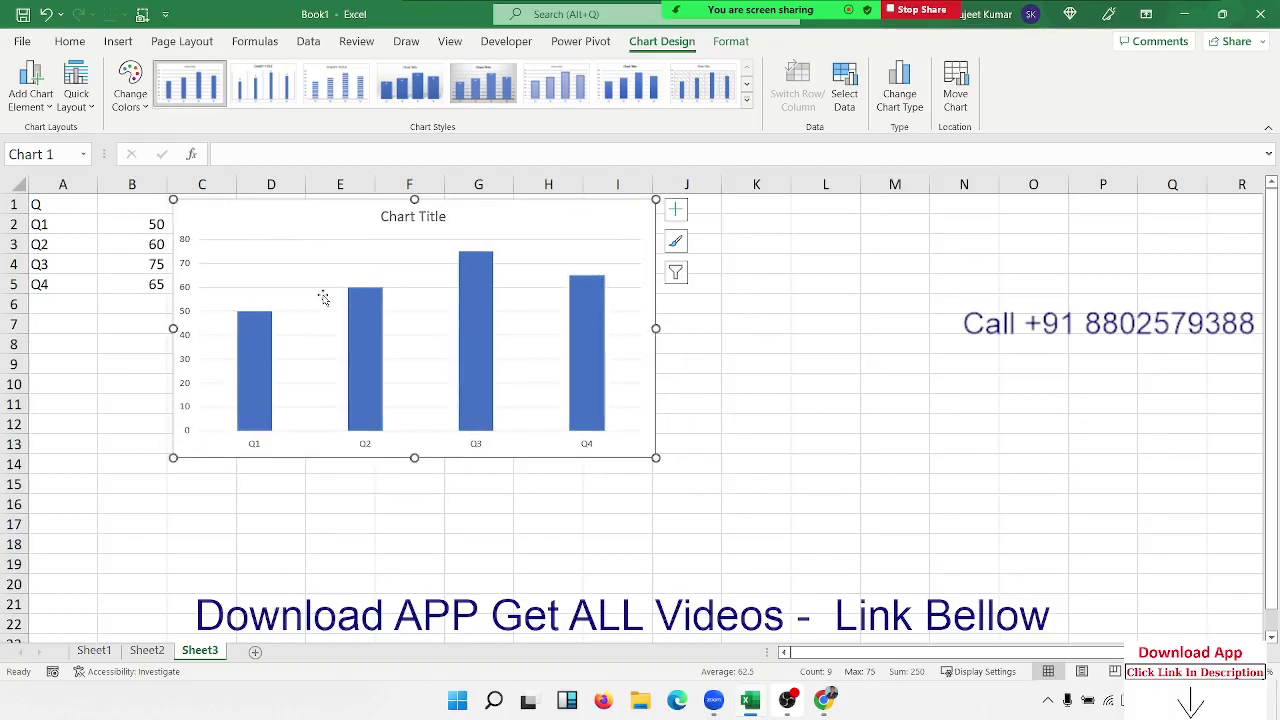
click(60, 258)
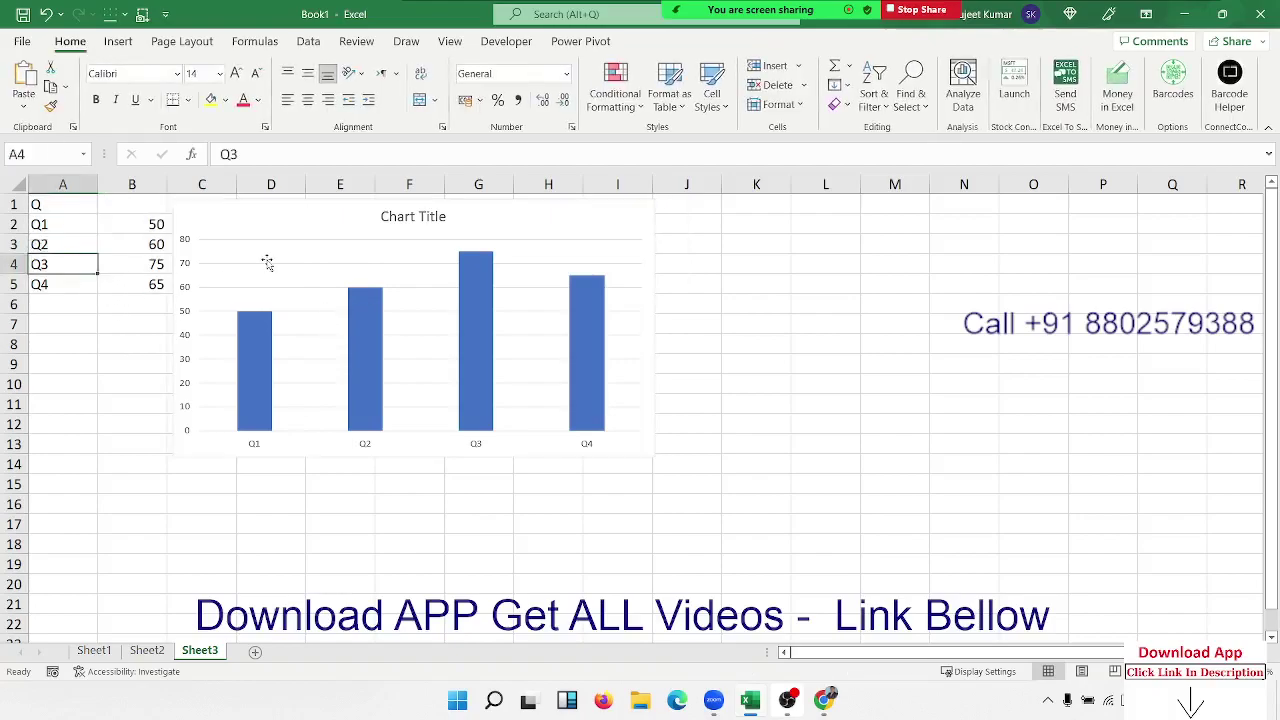
Add a new blank Sheet4, then return to an empty cell on Sheet3
click(255, 651)
click(200, 651)
click(825, 243)
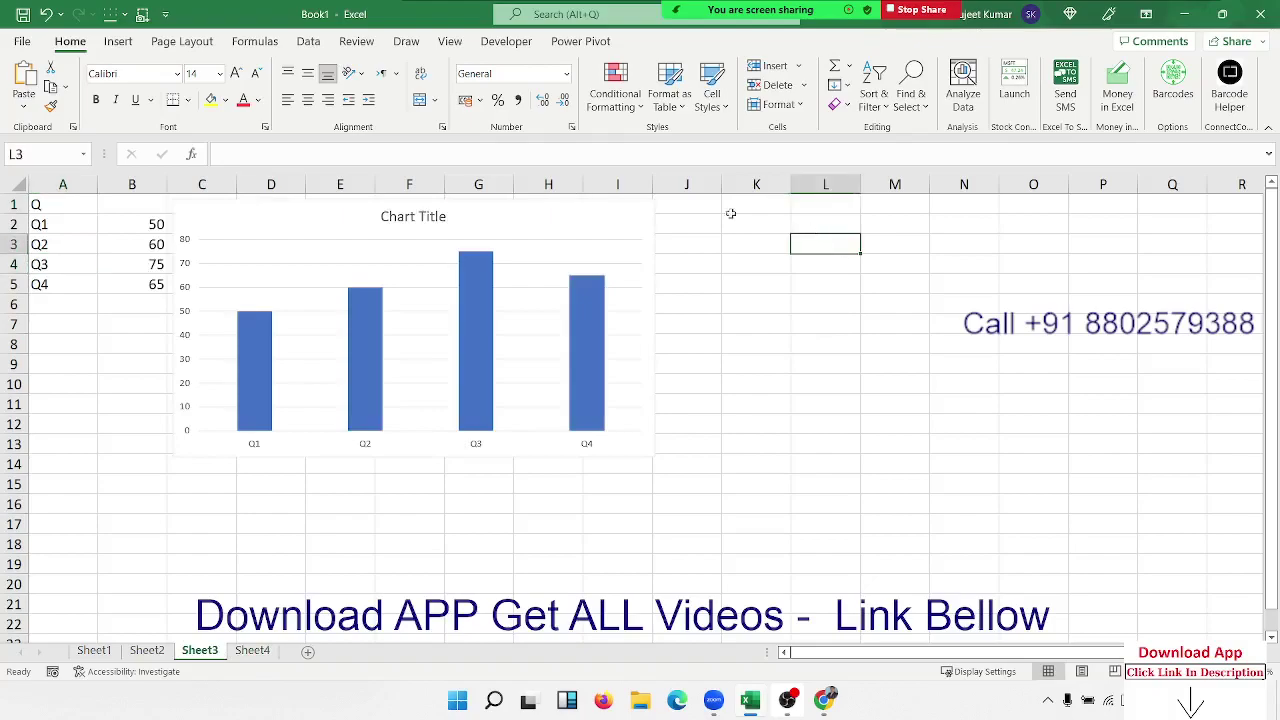
Insert a blank 2-D pie chart and place it right of the column chart
click(118, 41)
click(444, 104)
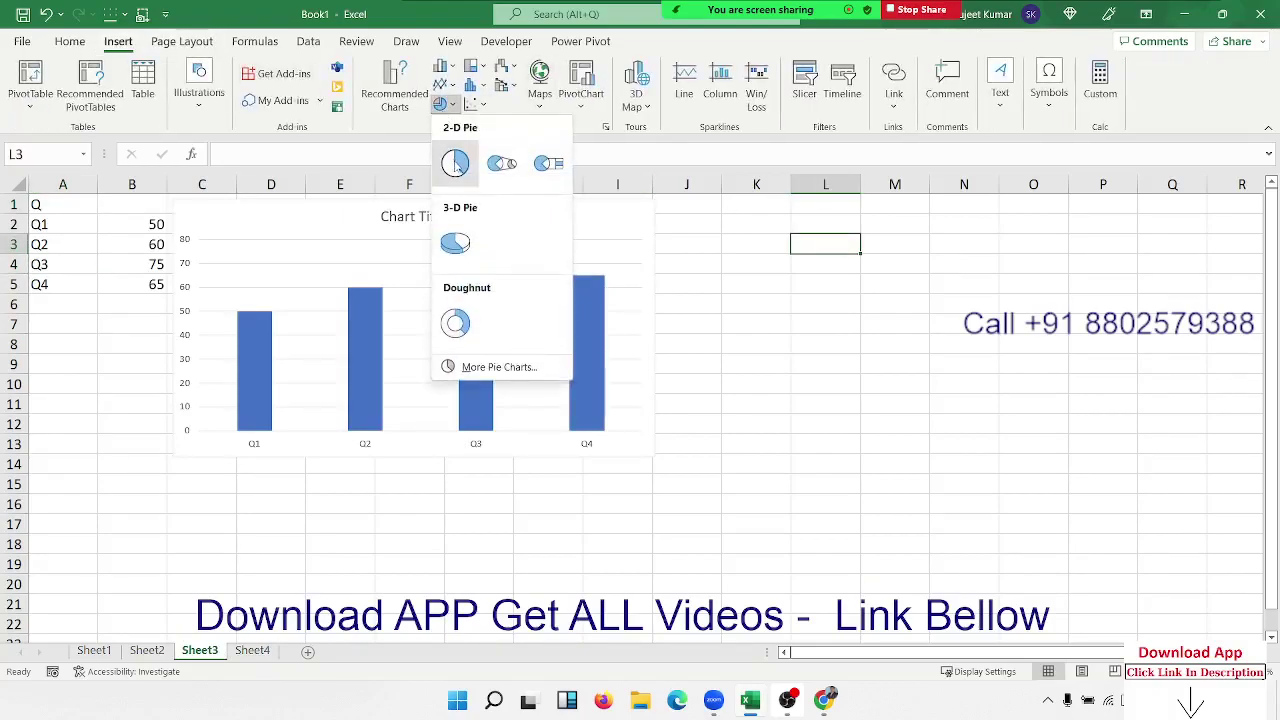
click(452, 163)
drag(730, 337, 940, 273)
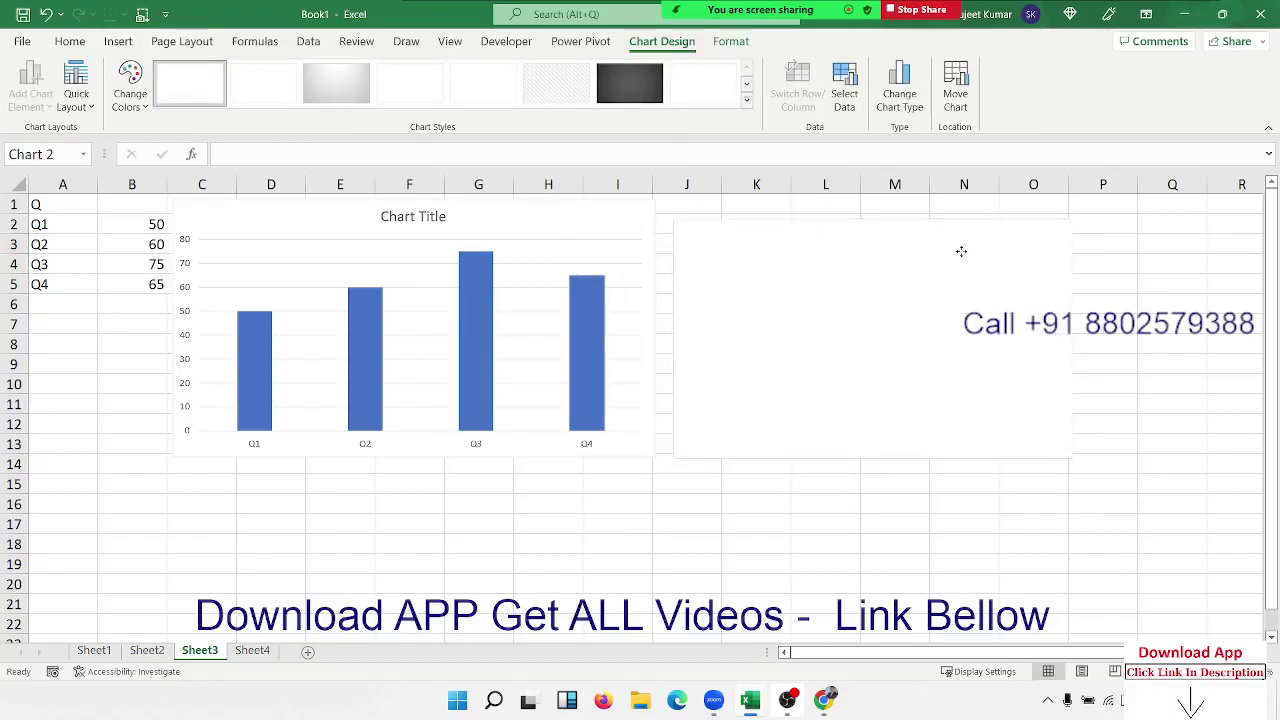
Through Select Data, add a series named Sales with values ={50,60,70,40}
right_click(940, 273)
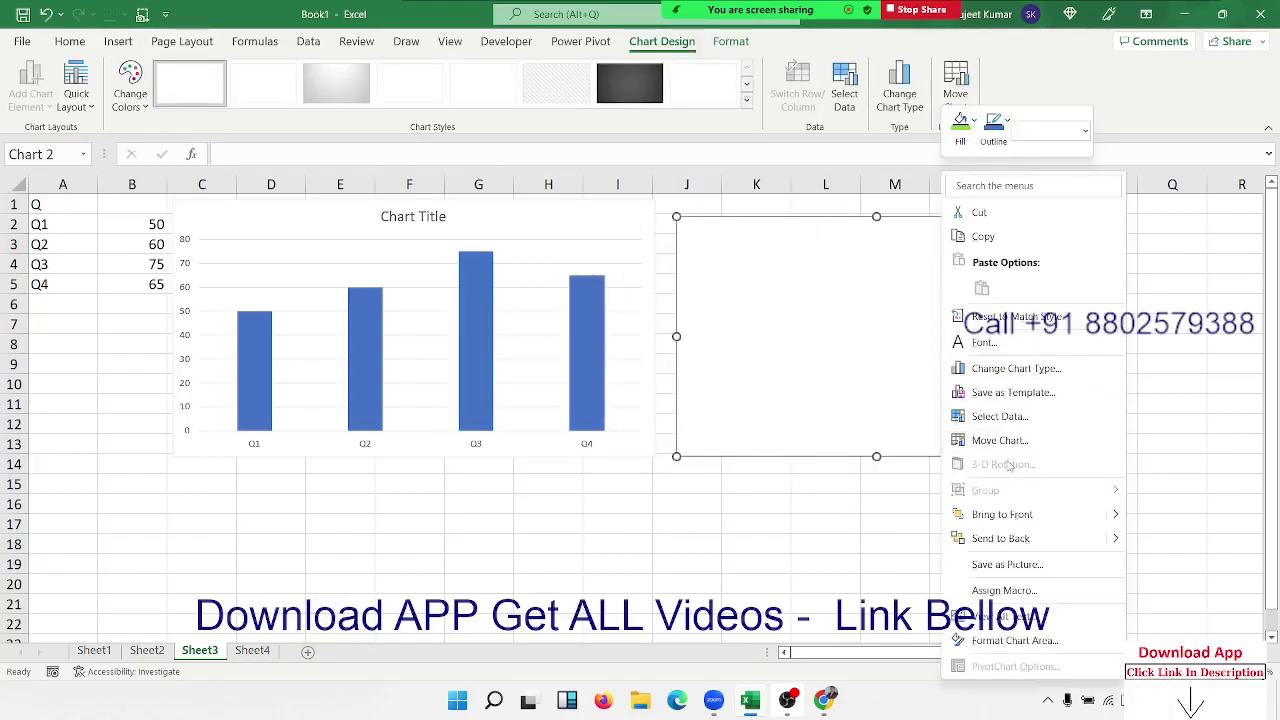
click(1000, 416)
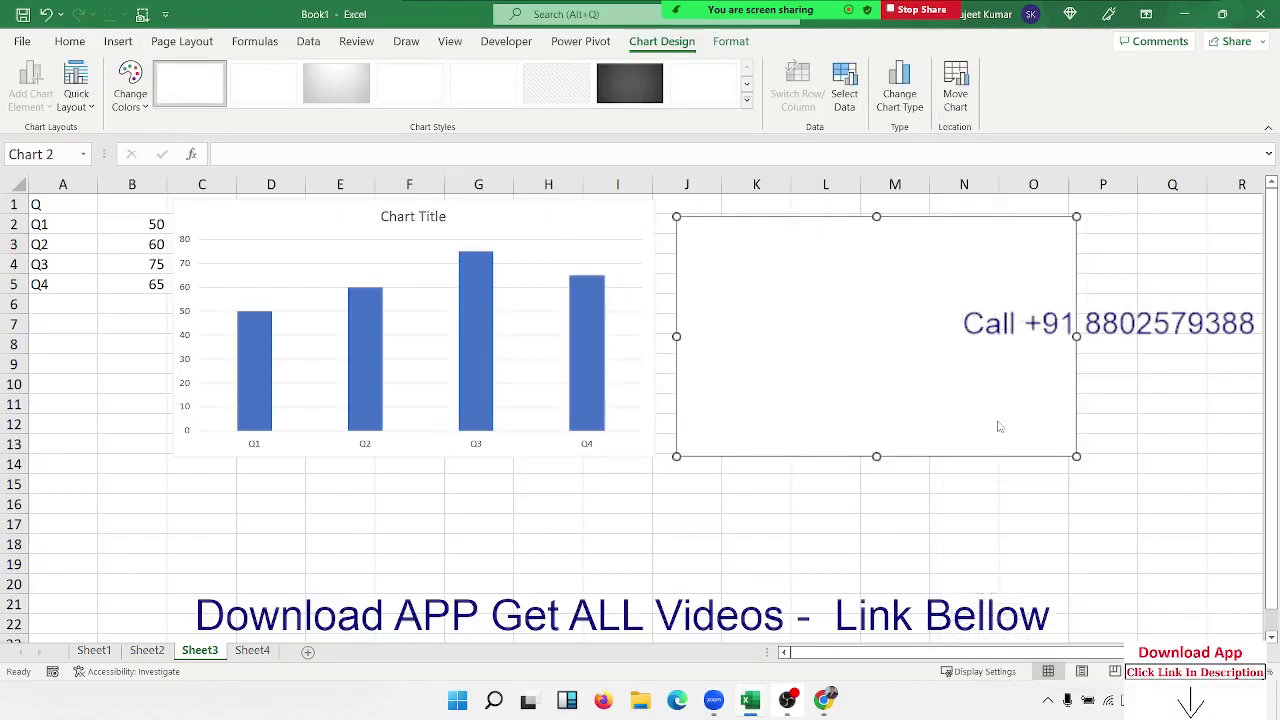
click(742, 333)
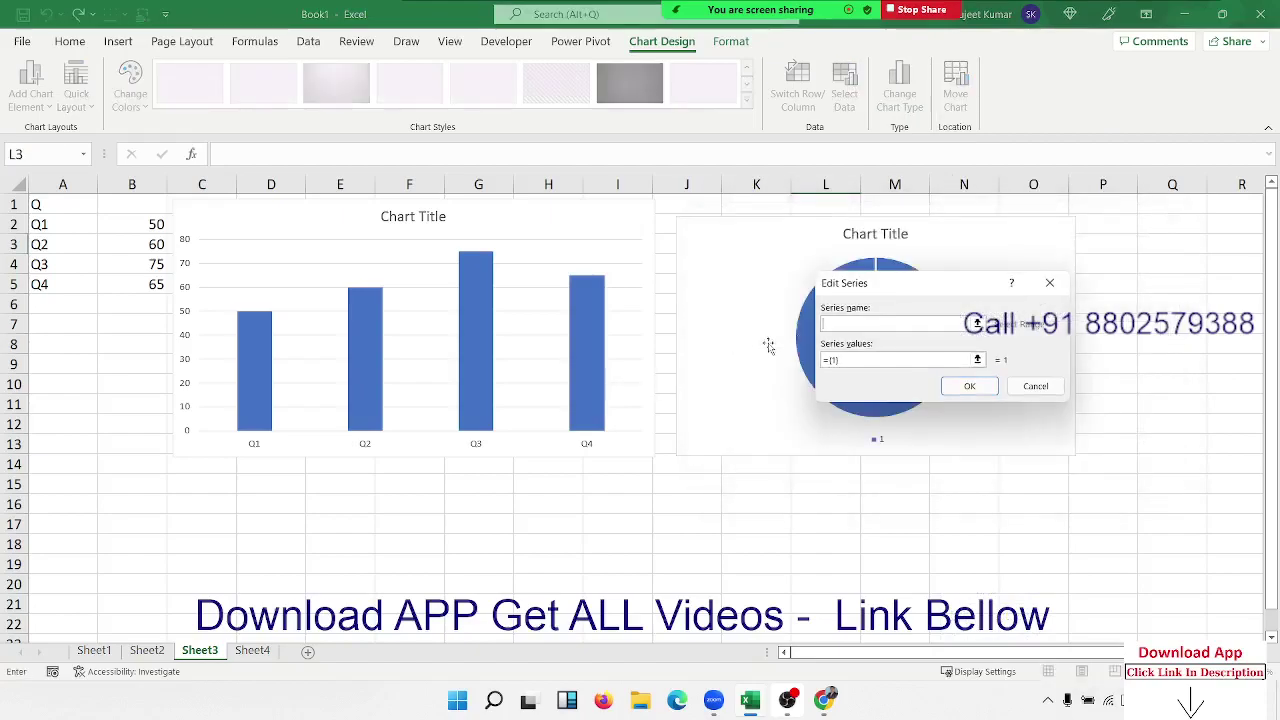
text(Sales)
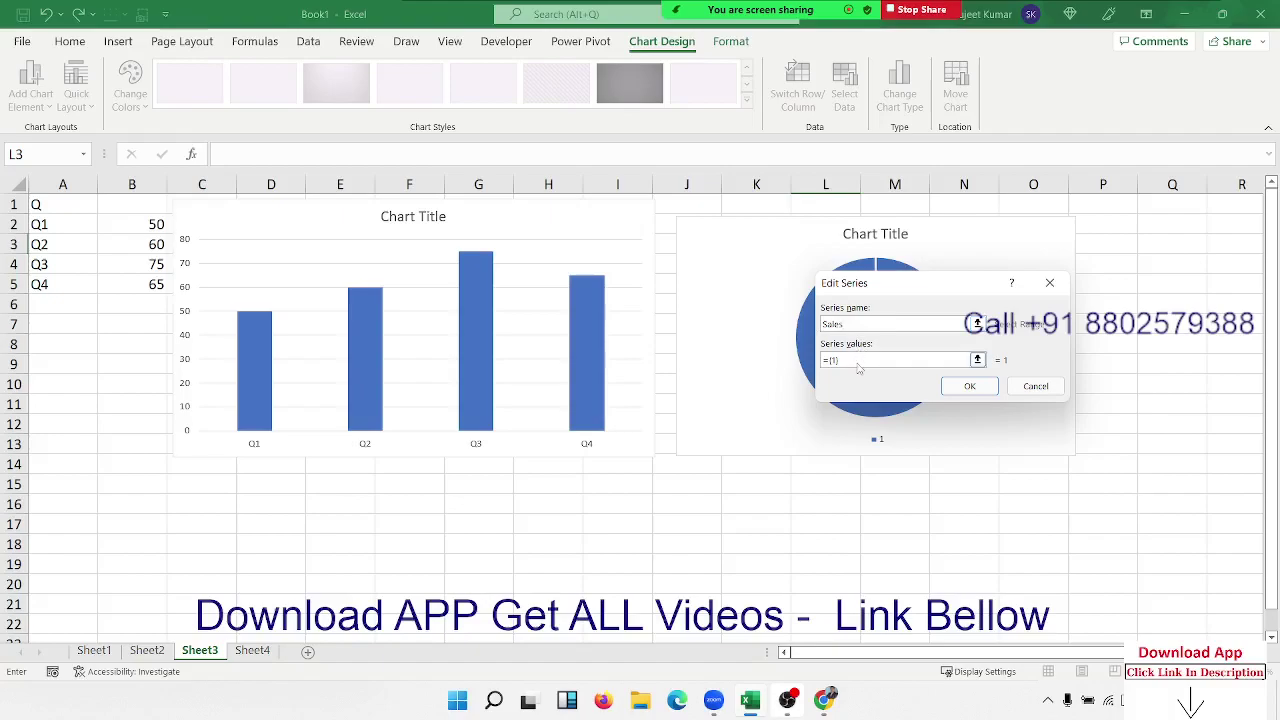
click(857, 362)
text(=)
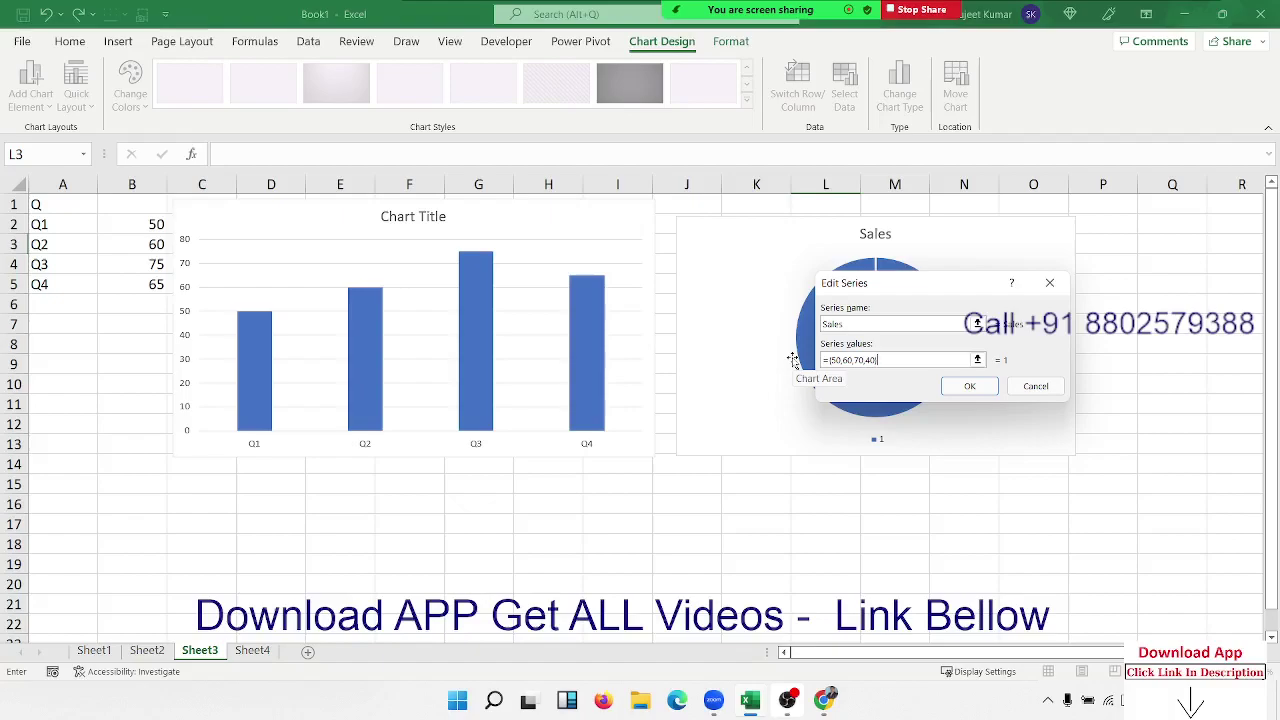
click(969, 386)
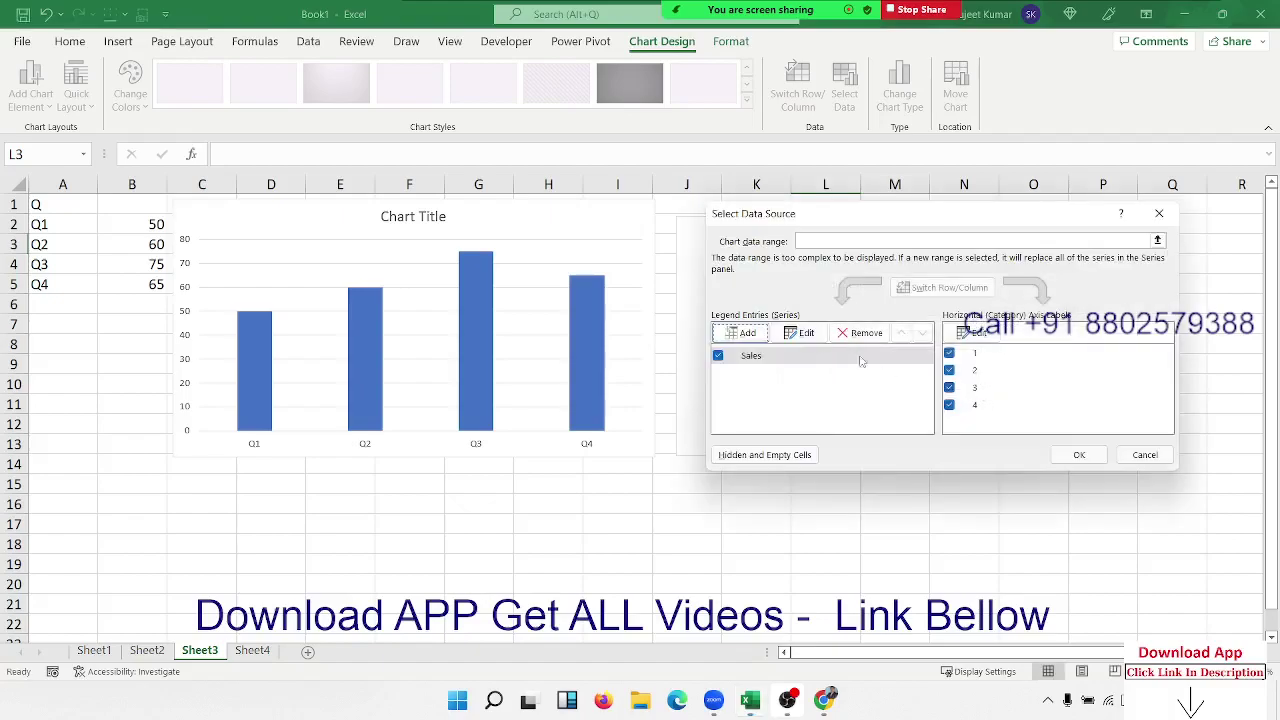
Set the pie chart's category axis labels to Q1–Q4
click(973, 335)
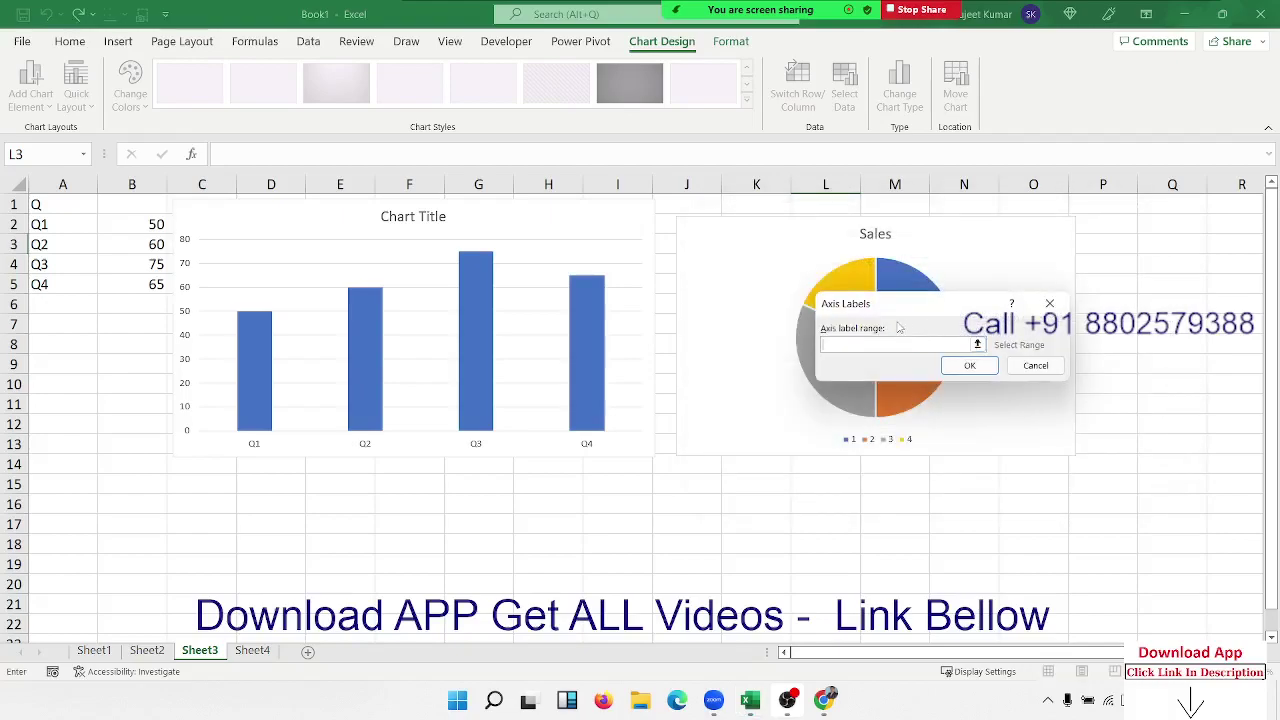
text(Q)
key(shift+Tab)
click(895, 343)
click(969, 365)
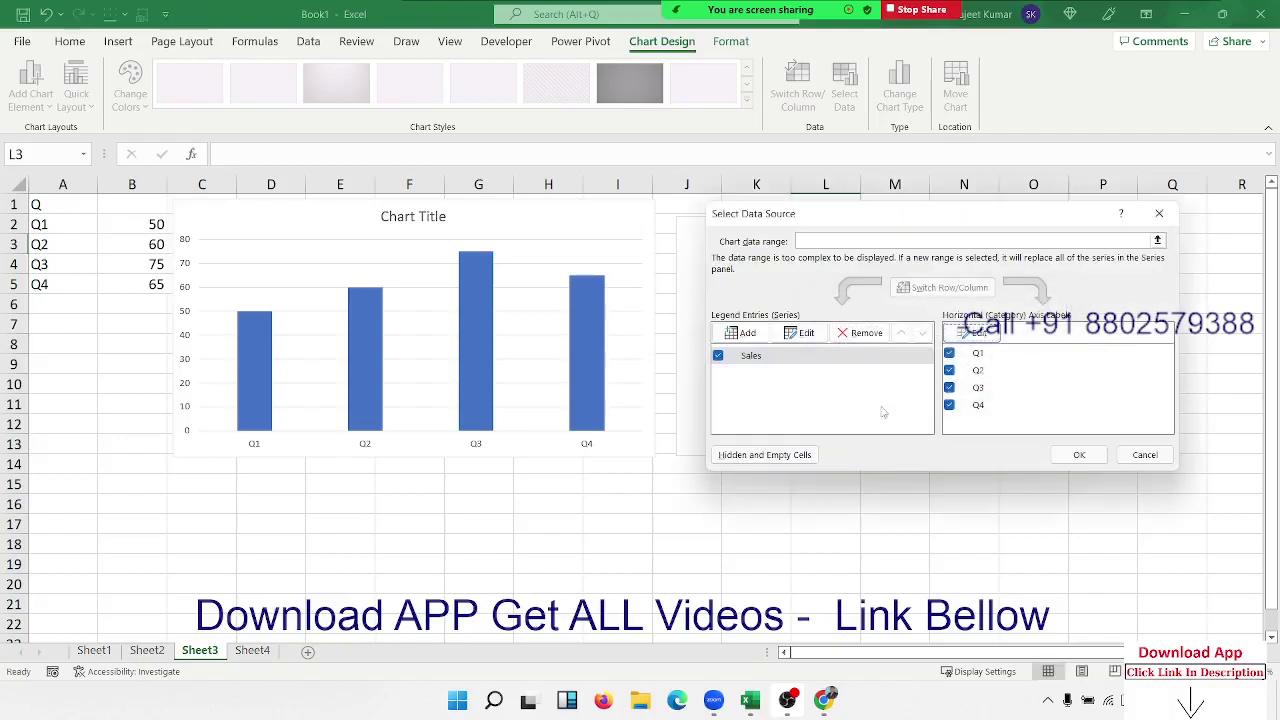
Confirm the data source, nudge the pie chart up-left, and switch to Sheet4
click(1076, 455)
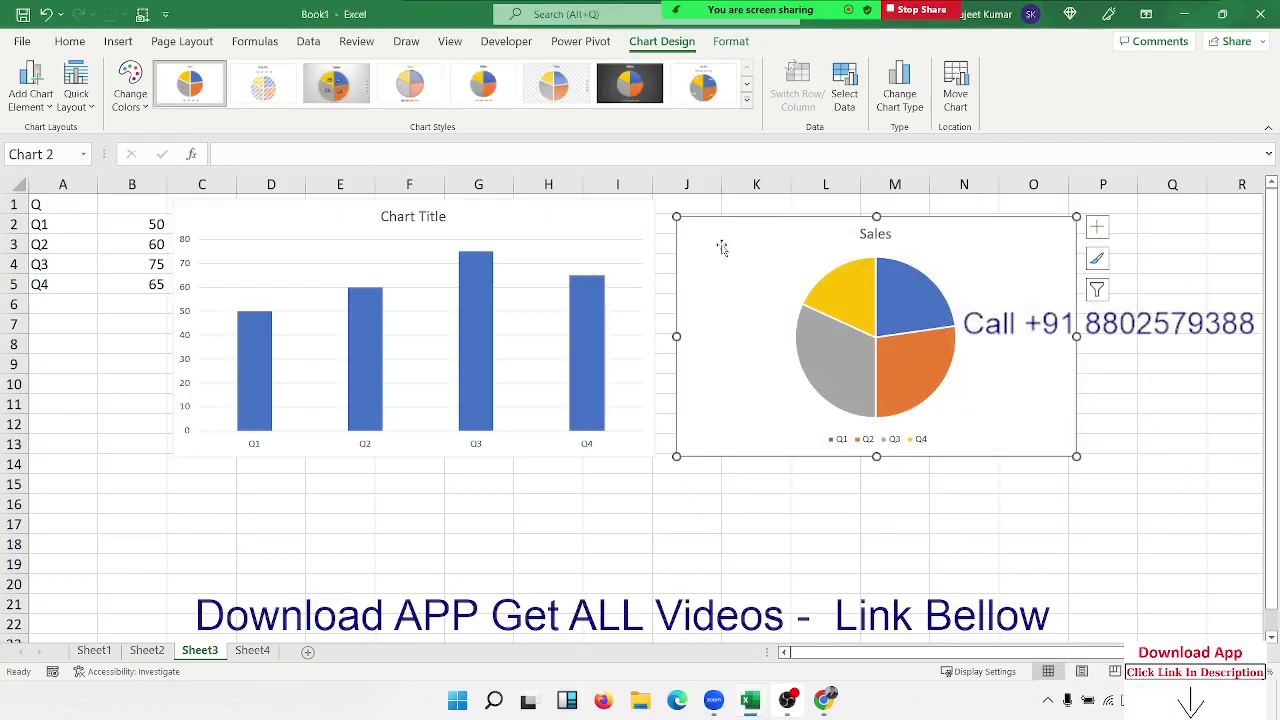
drag(695, 232, 677, 214)
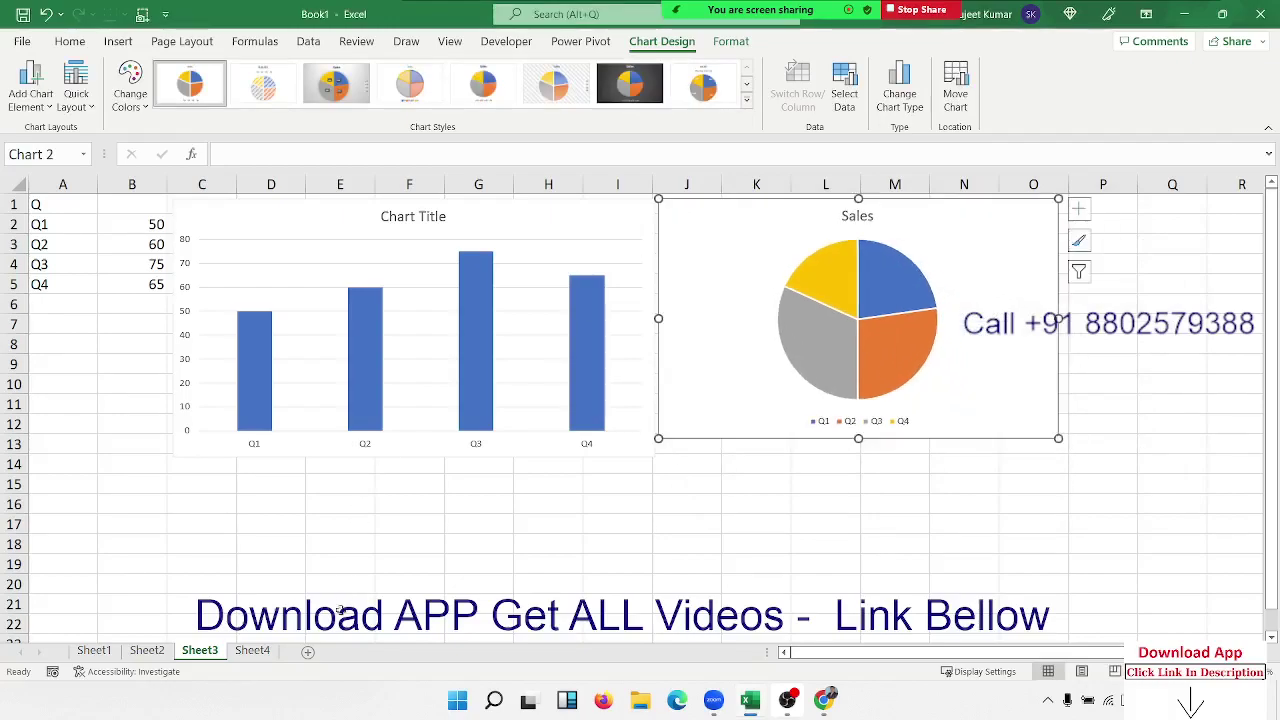
click(252, 650)
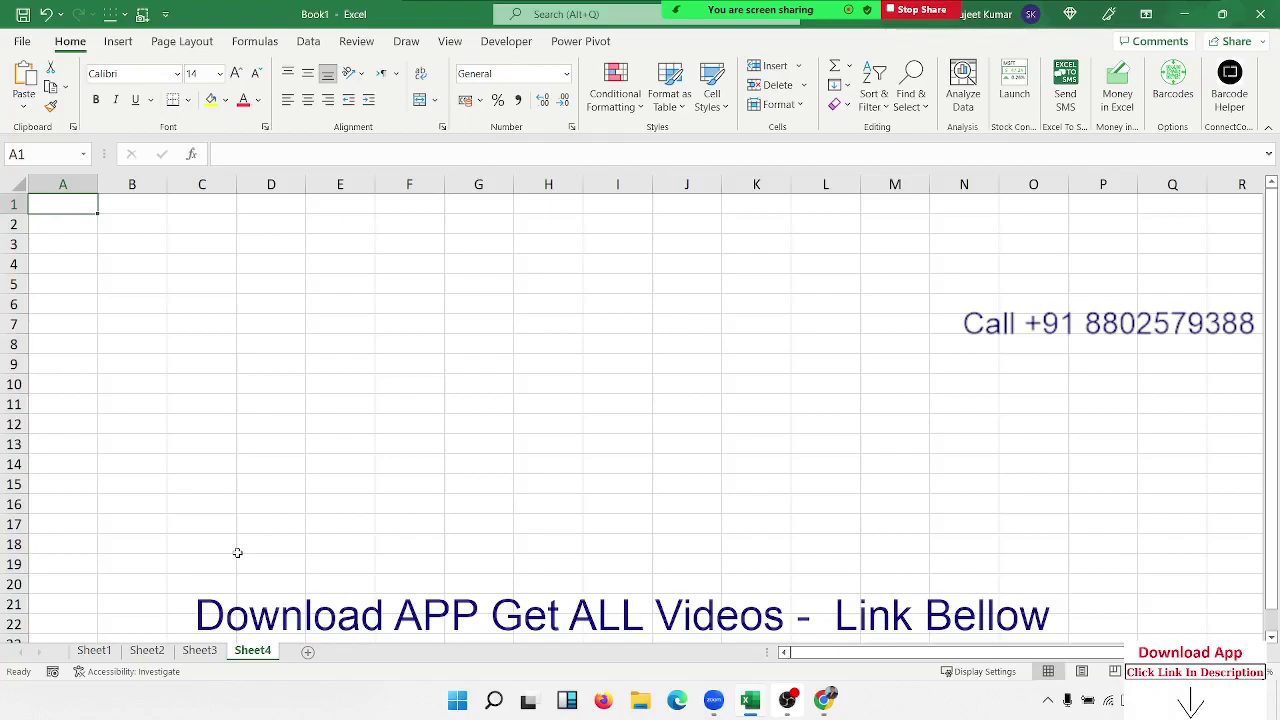
Type a Name header in A1 and fill eleven names down to A12
text(Name)
key(Return)
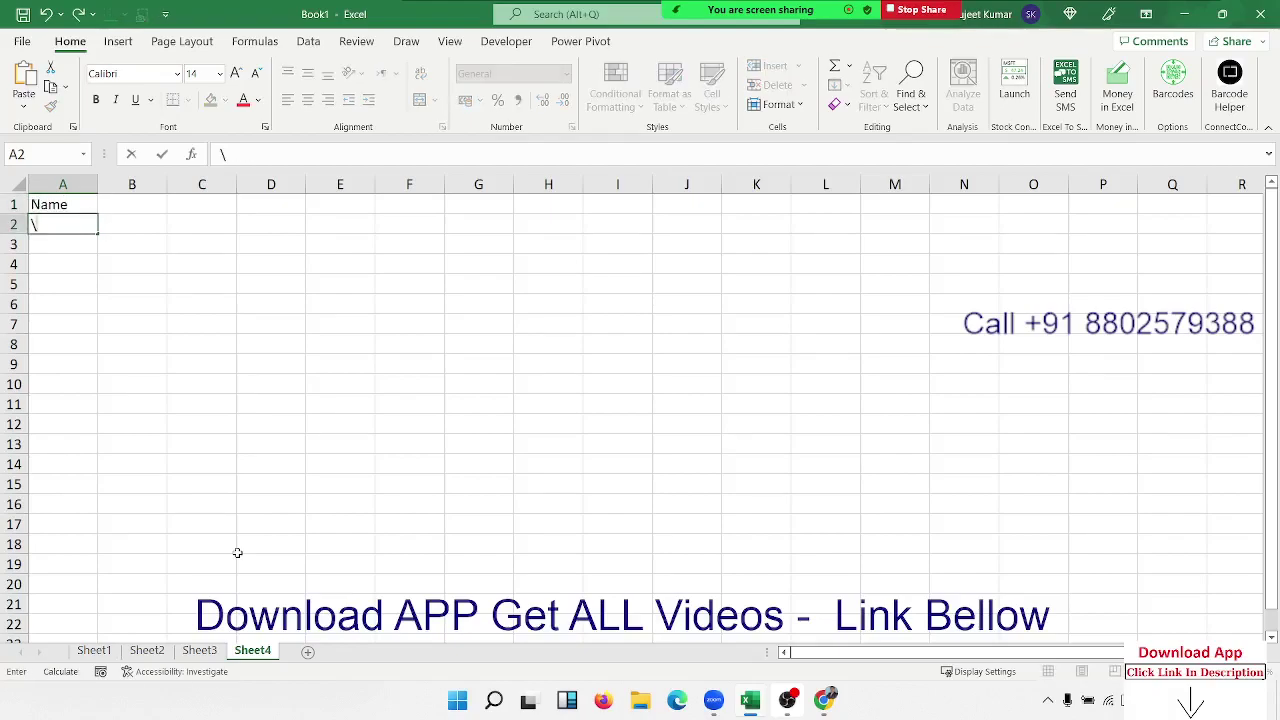
text(Puja)
click(130, 420)
click(60, 230)
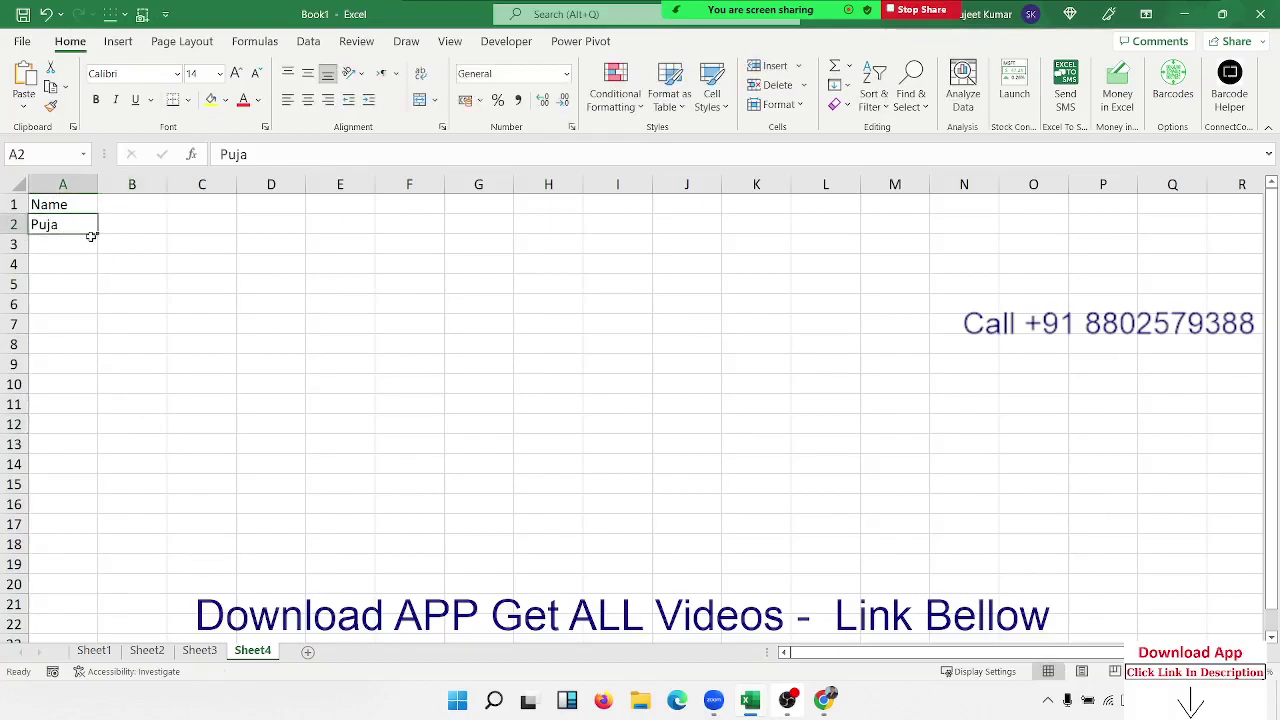
drag(98, 232, 100, 432)
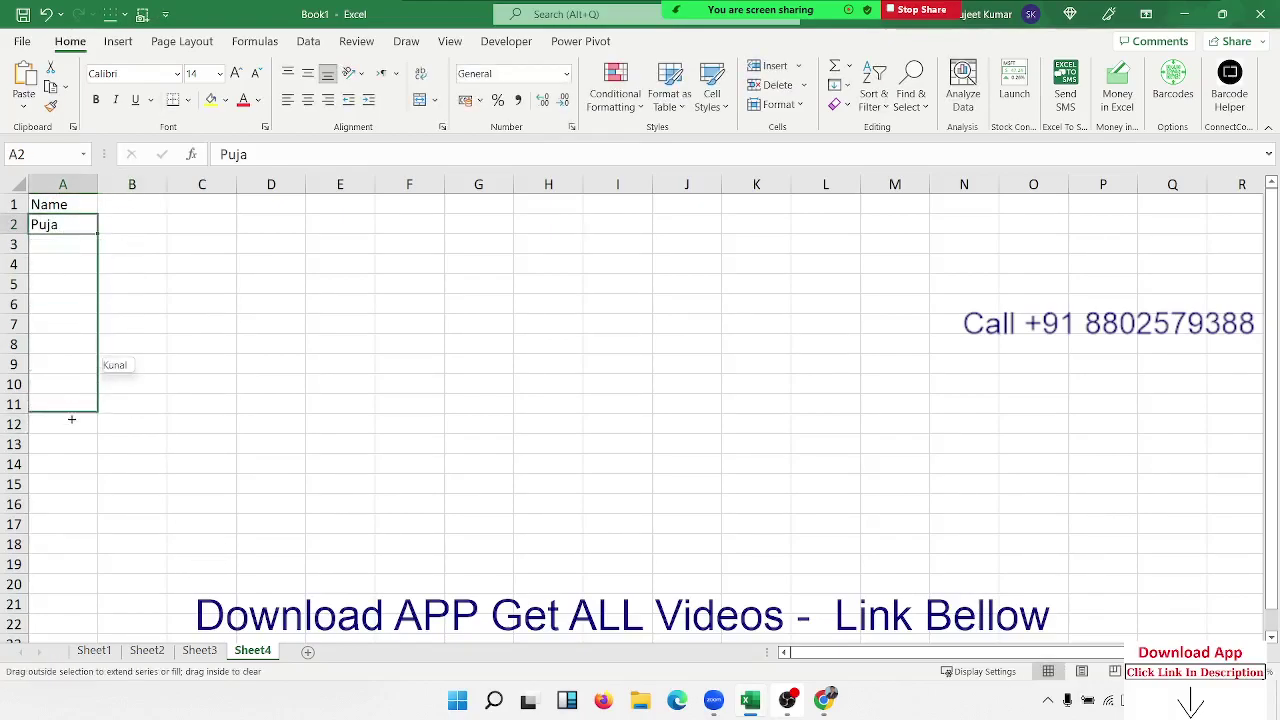
Add a 2021 header with =RANDBETWEEN(10,90) filled through B12, then select A1:B12
click(142, 203)
text(20)
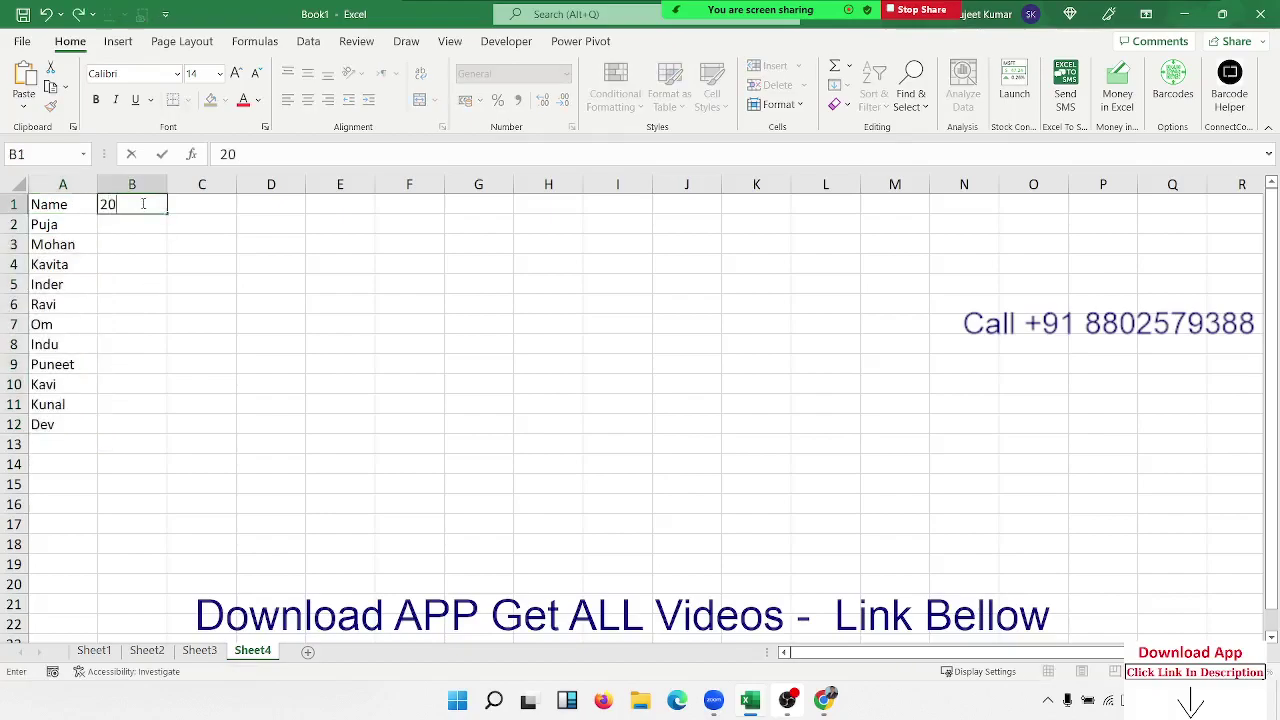
text(21)
key(Return)
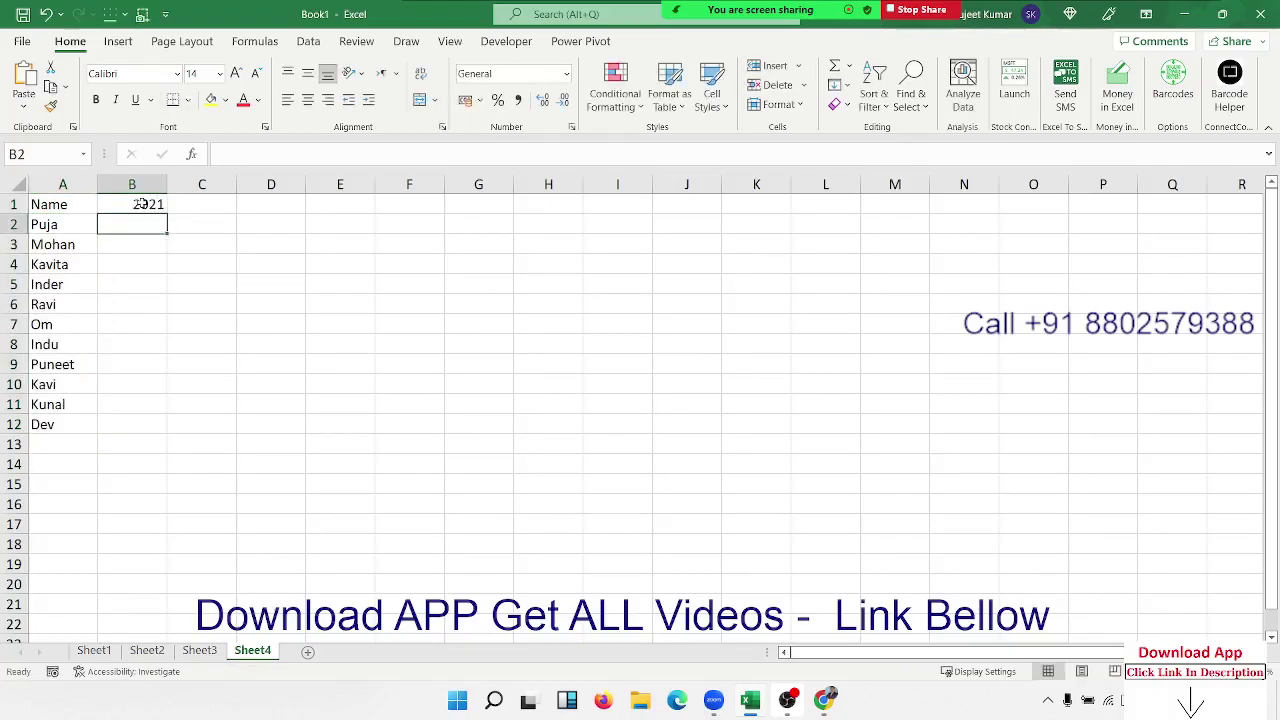
text(=ra)
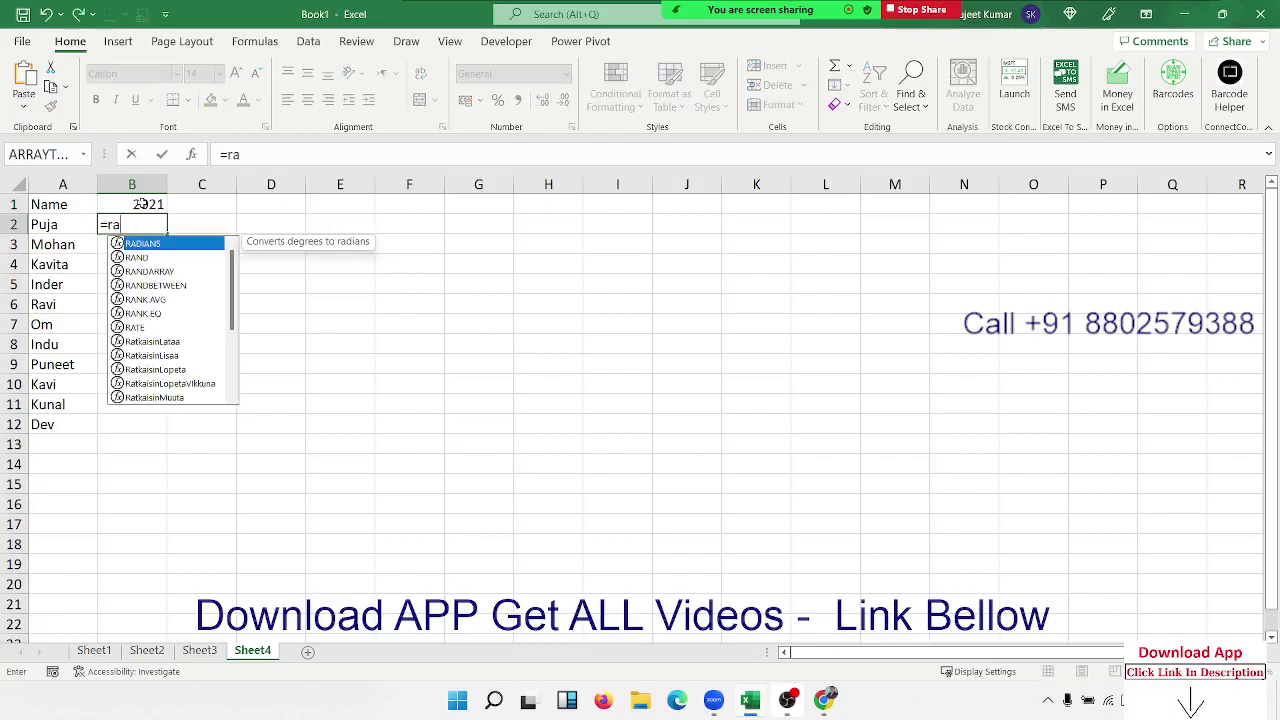
key(Down)
key(Tab)
text(1)
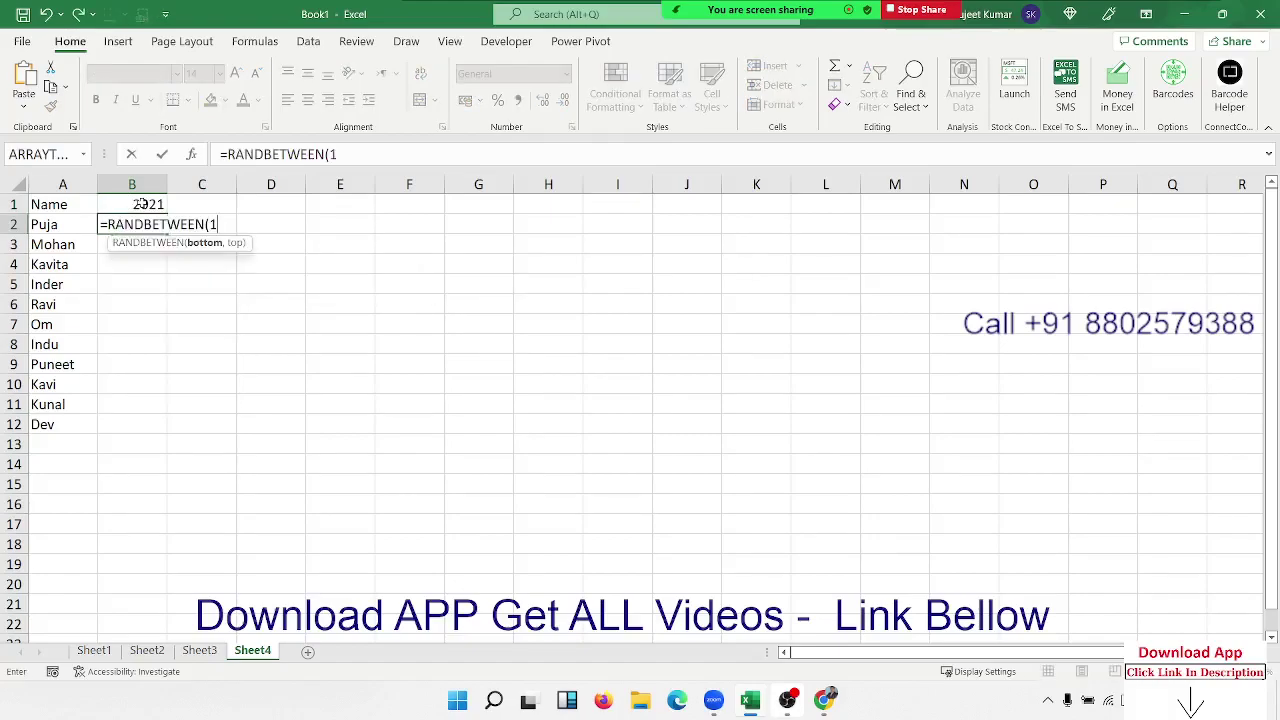
text(0,90)
key(Return)
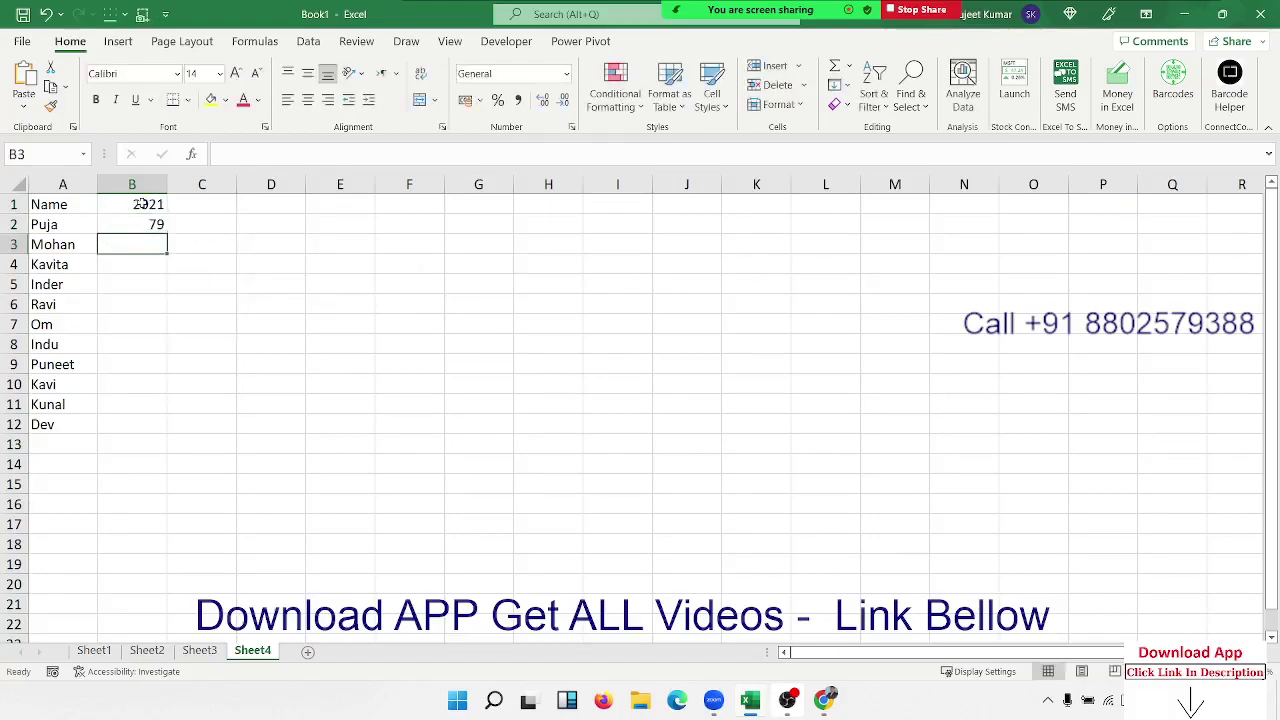
drag(154, 223, 133, 423)
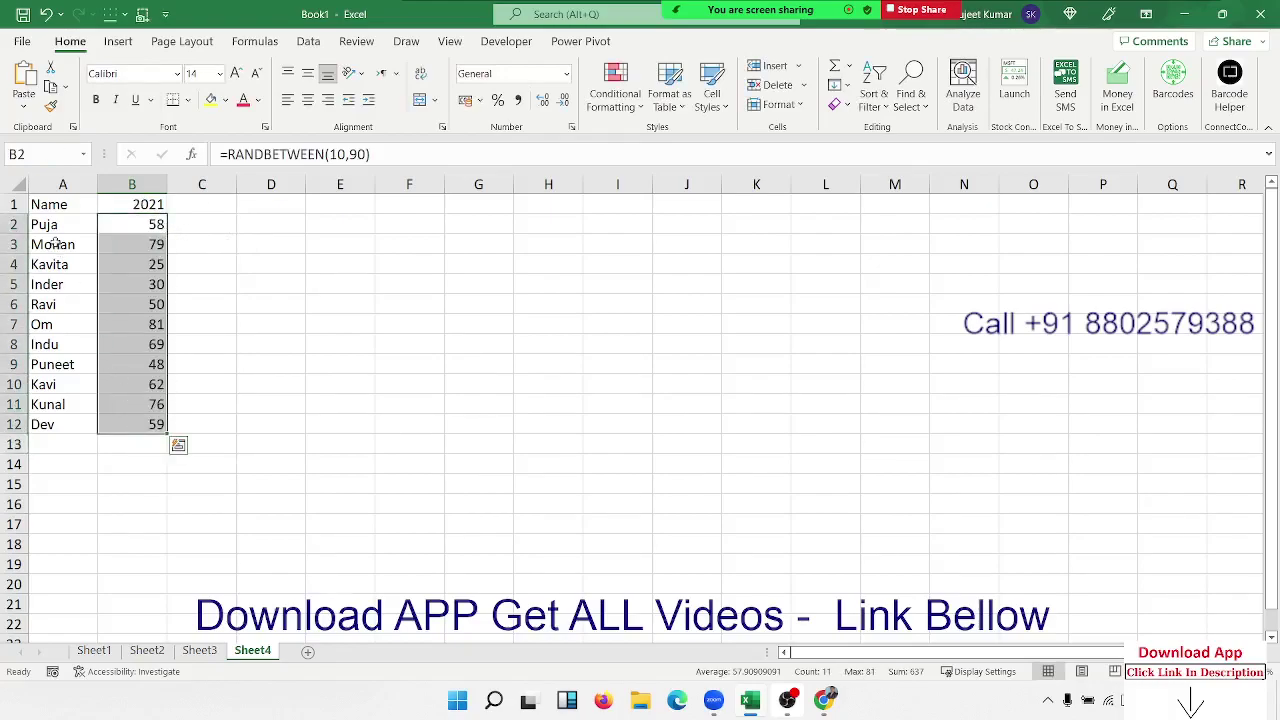
click(178, 444)
mouse_move(50, 204)
mouse_down()
mouse_move(133, 371)
mouse_move(133, 424)
mouse_up()
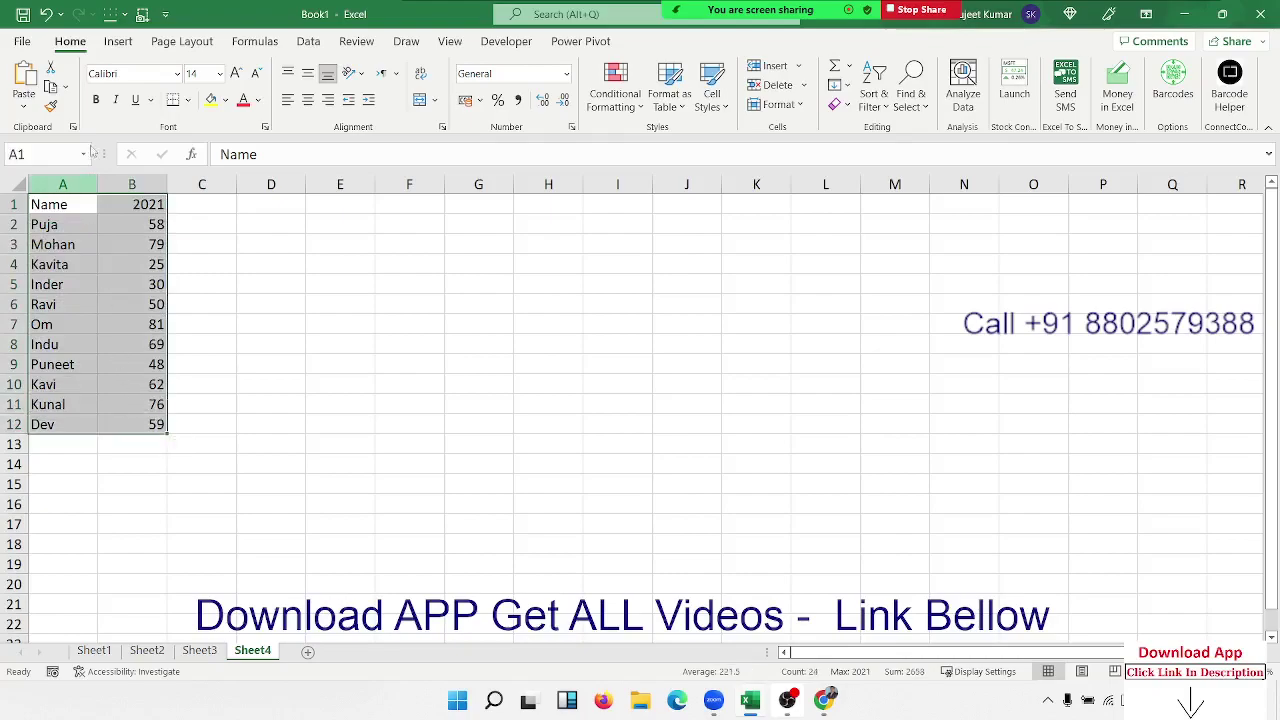
click(118, 41)
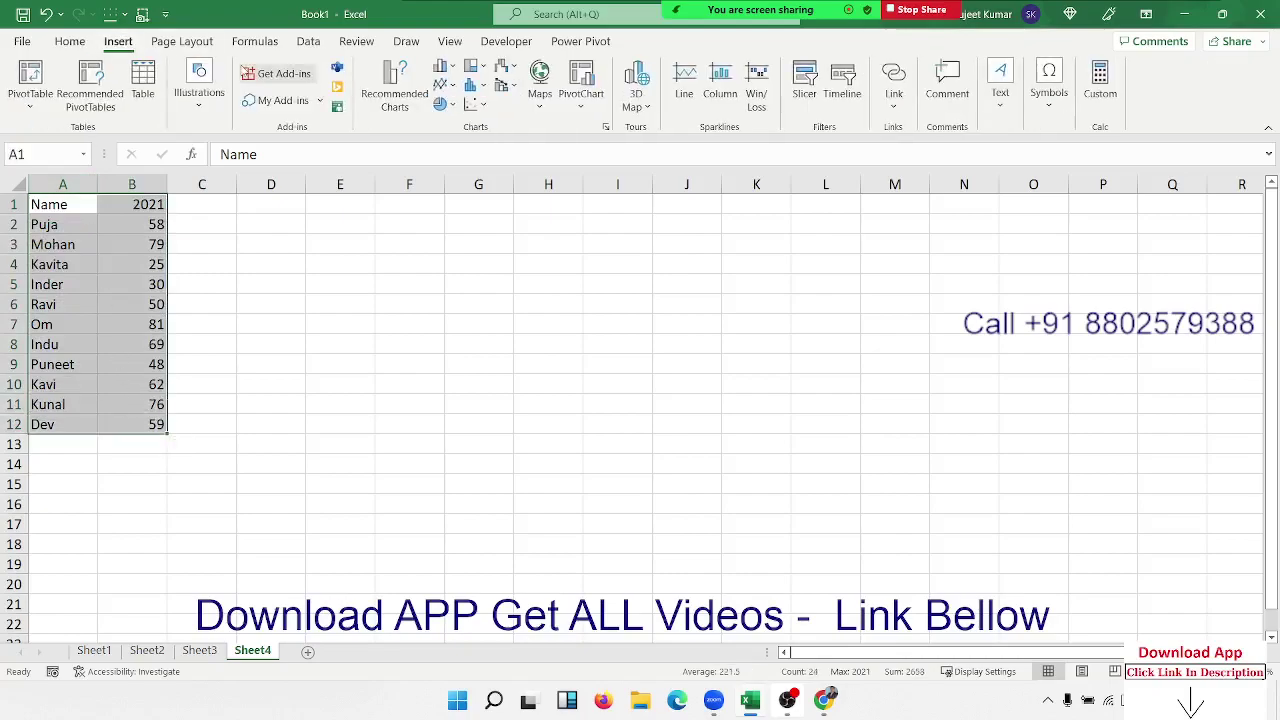
click(442, 67)
click(446, 118)
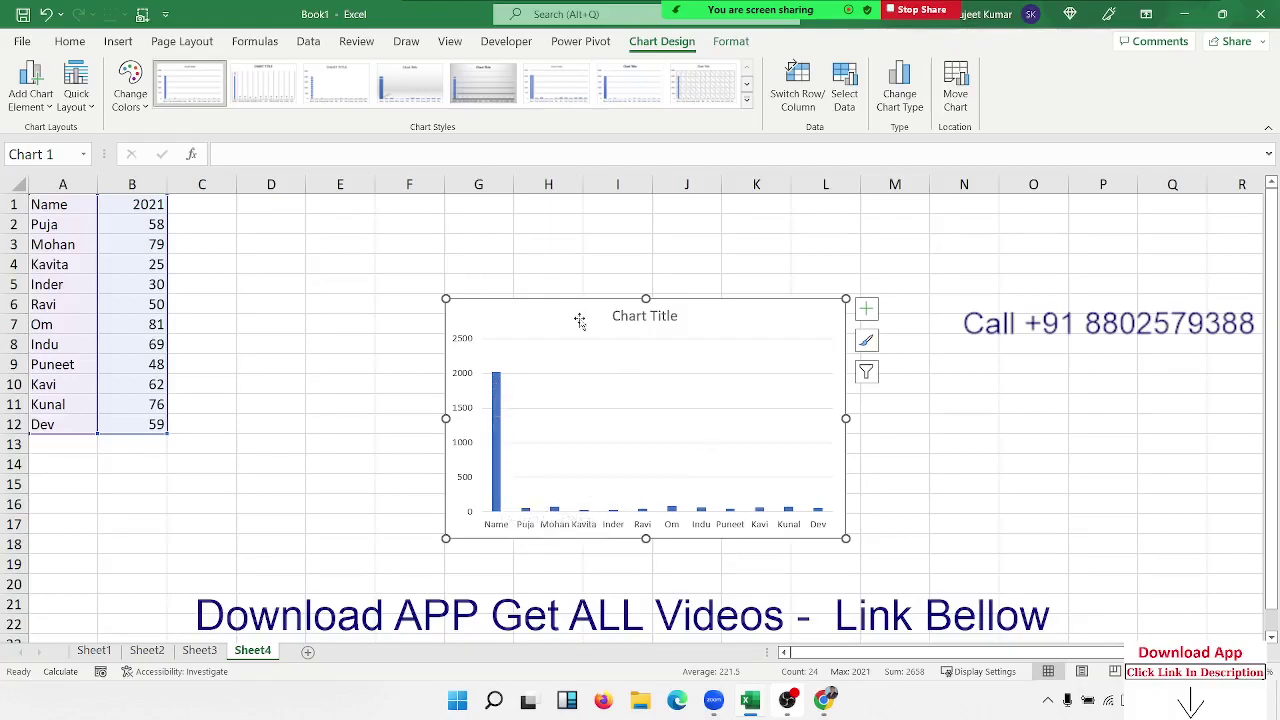
Delete the wrong chart and rename the B1 header to Year 2021
key(Delete)
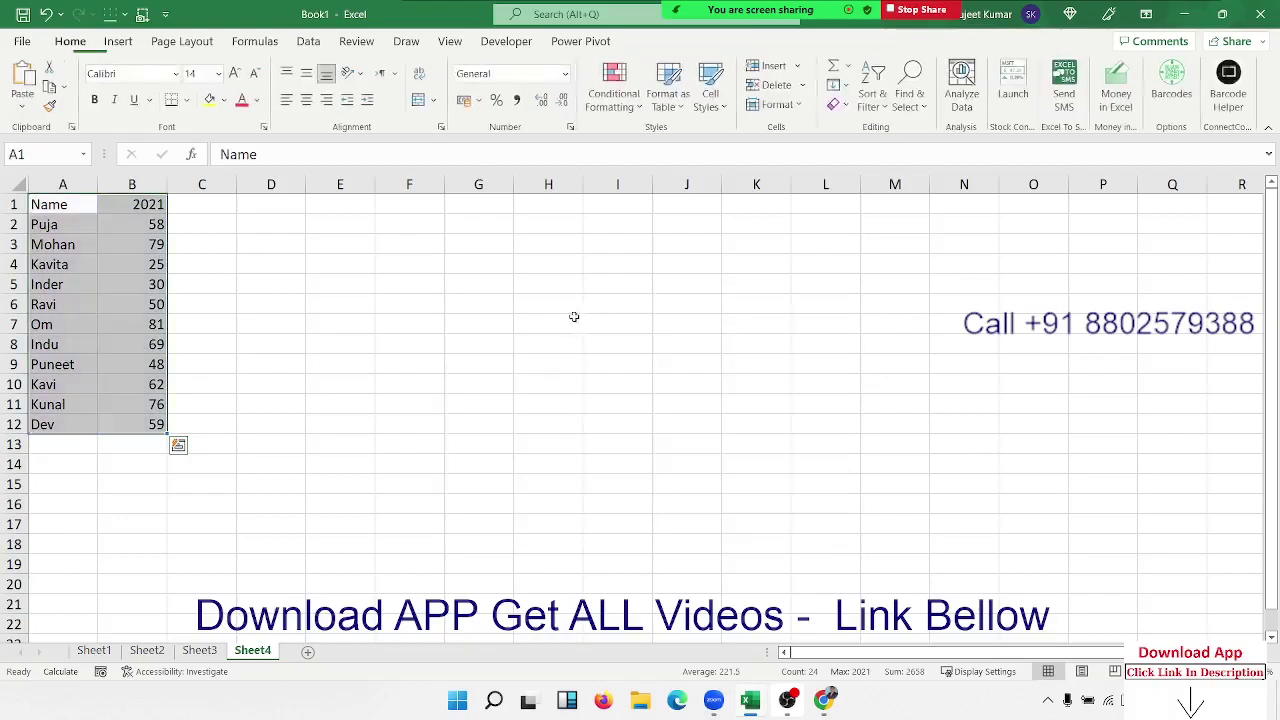
double_click(133, 204)
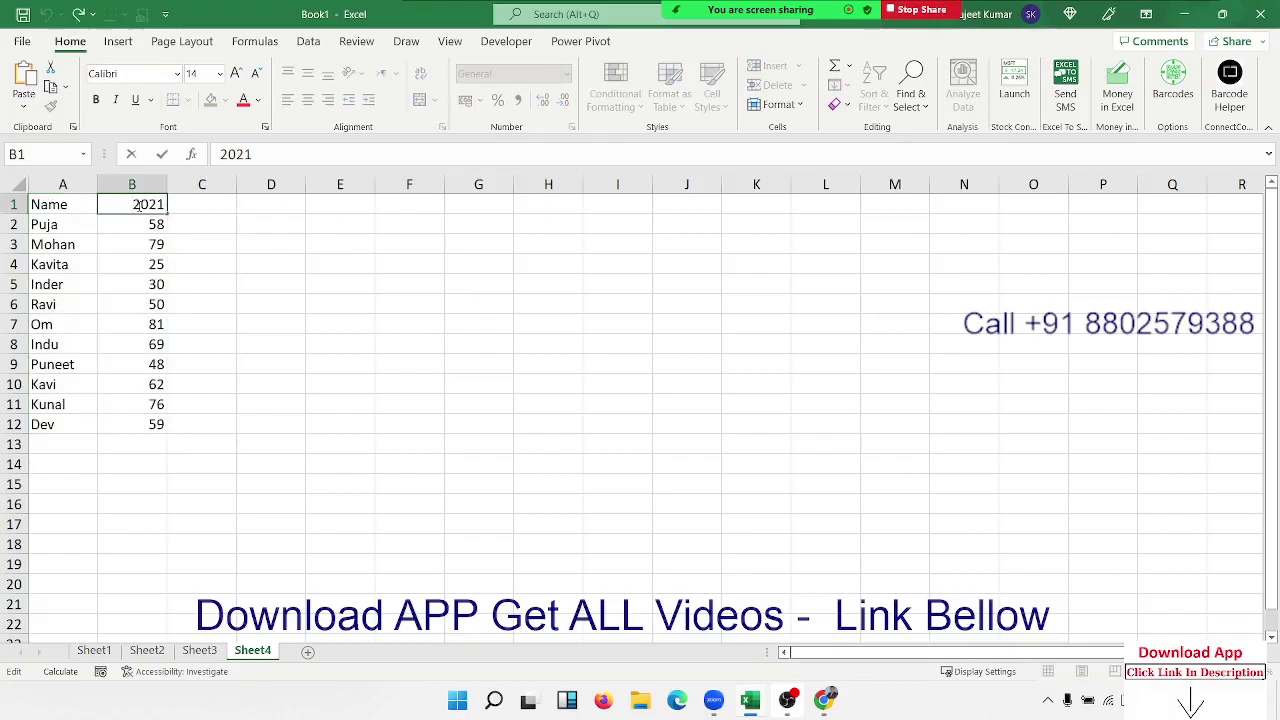
text(Y)
text(ar)
key(BackSpace)
key(BackSpace)
text(ea)
text(t)
key(BackSpace)
key(BackSpace)
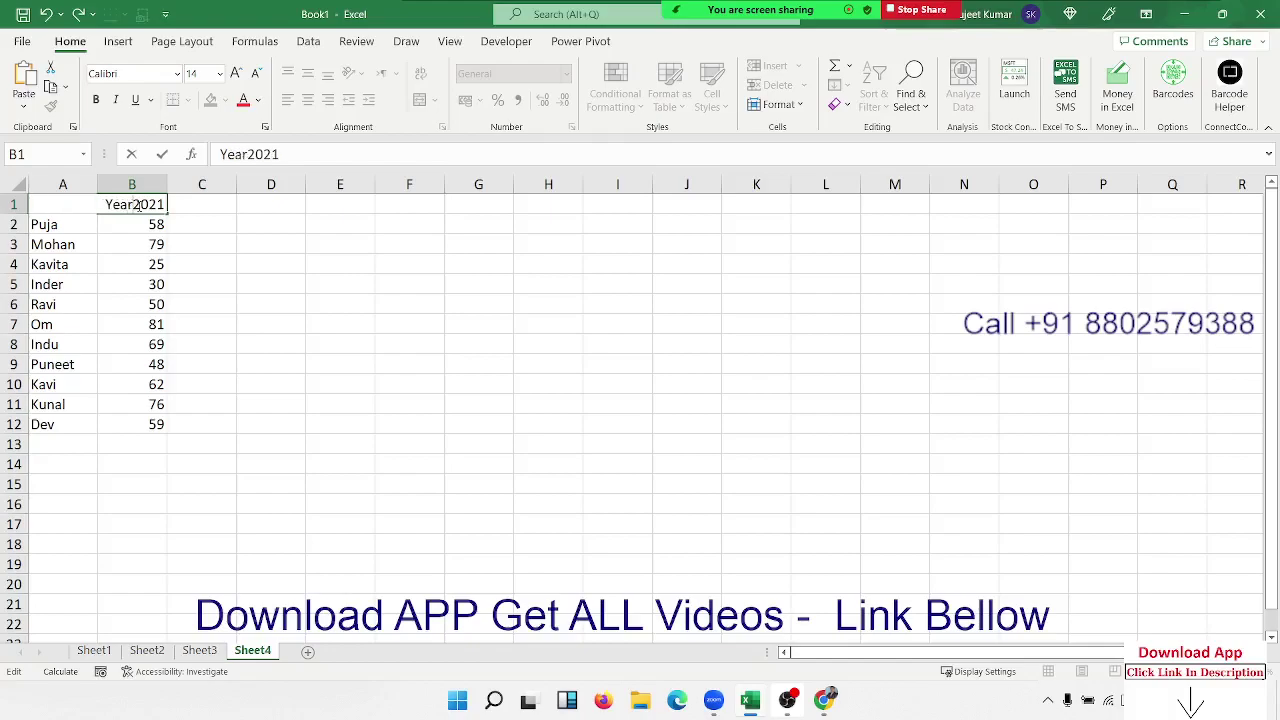
text(r)
key(Return)
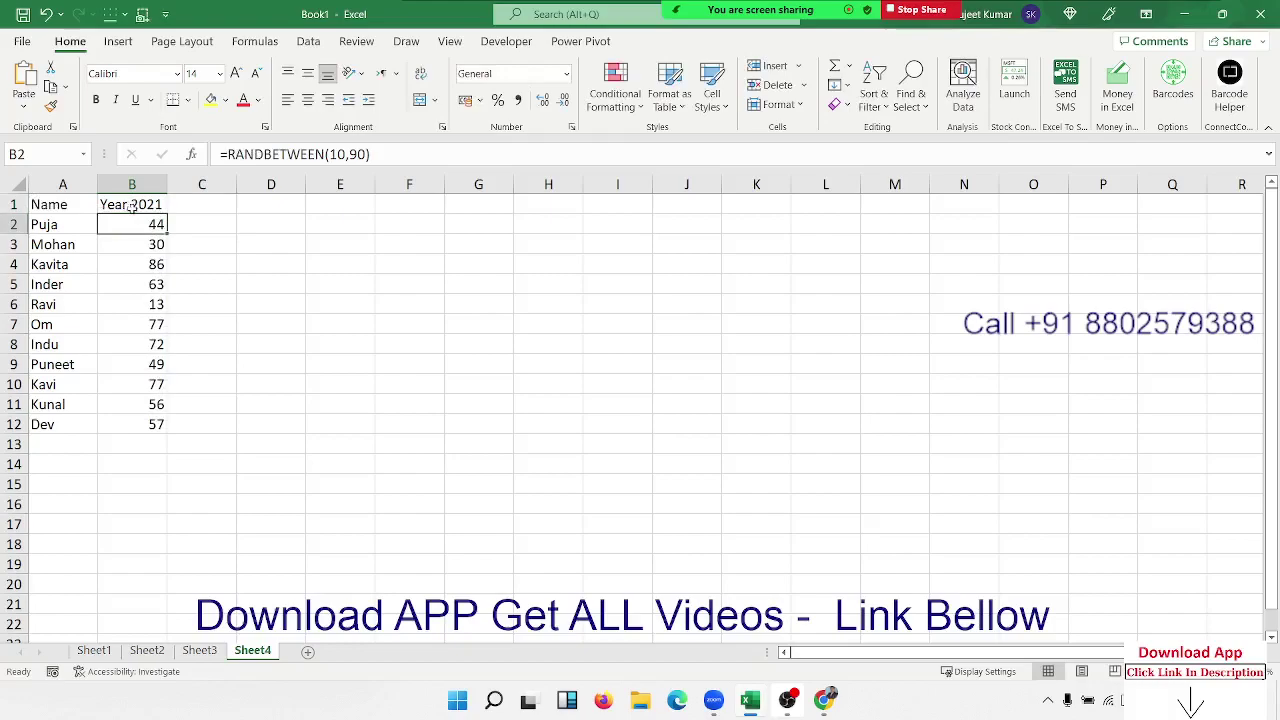
Insert a clustered column chart of A1:B12, place it beside the table, and reselect the data
click(63, 204)
click(118, 41)
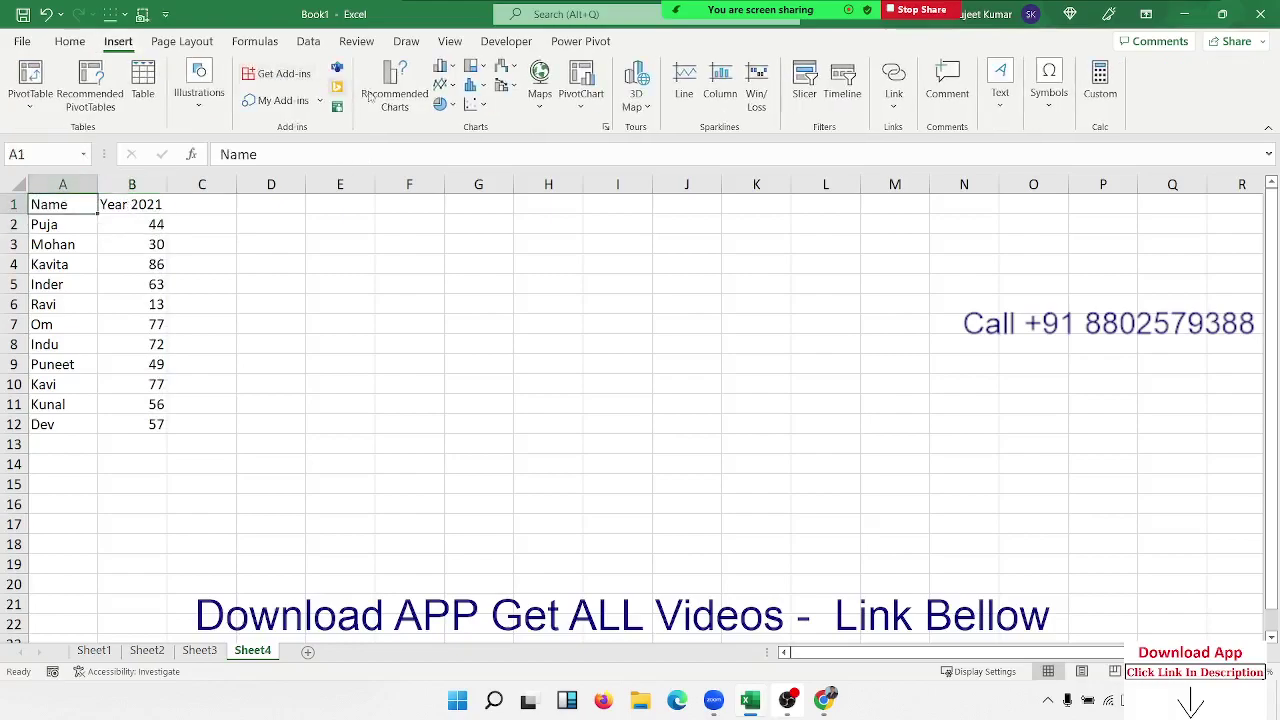
click(440, 66)
click(452, 126)
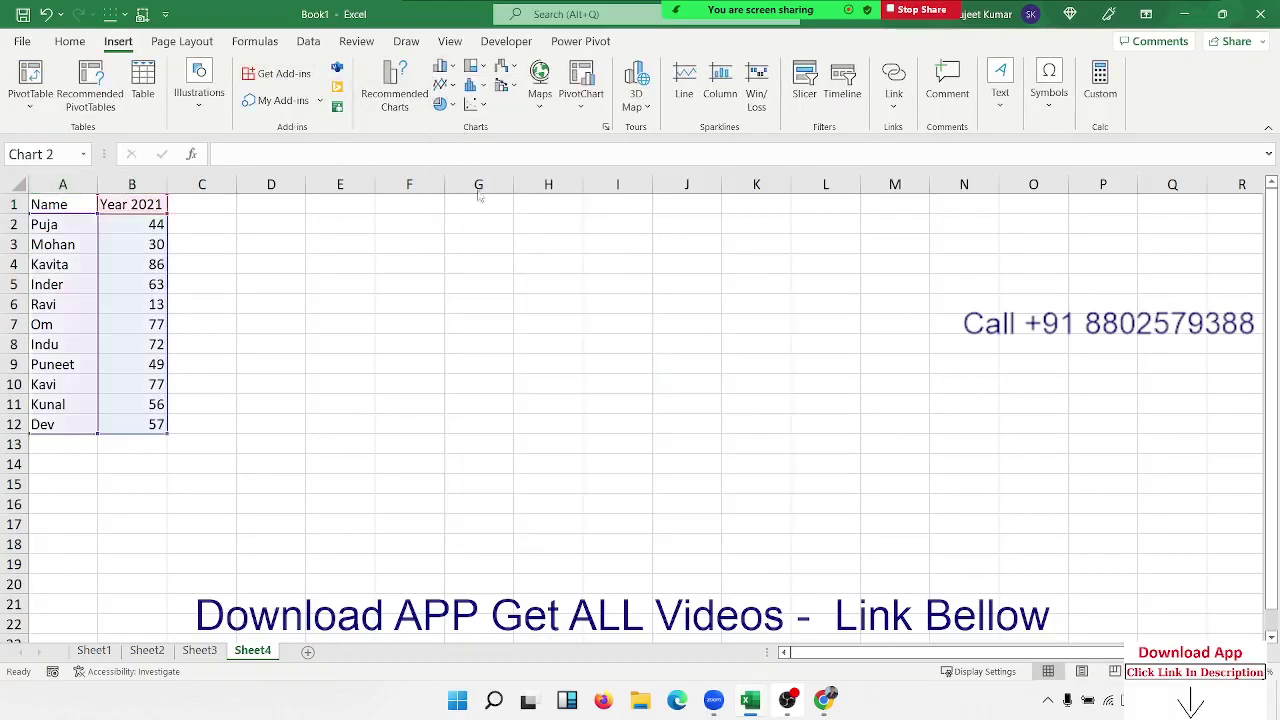
drag(515, 316, 460, 219)
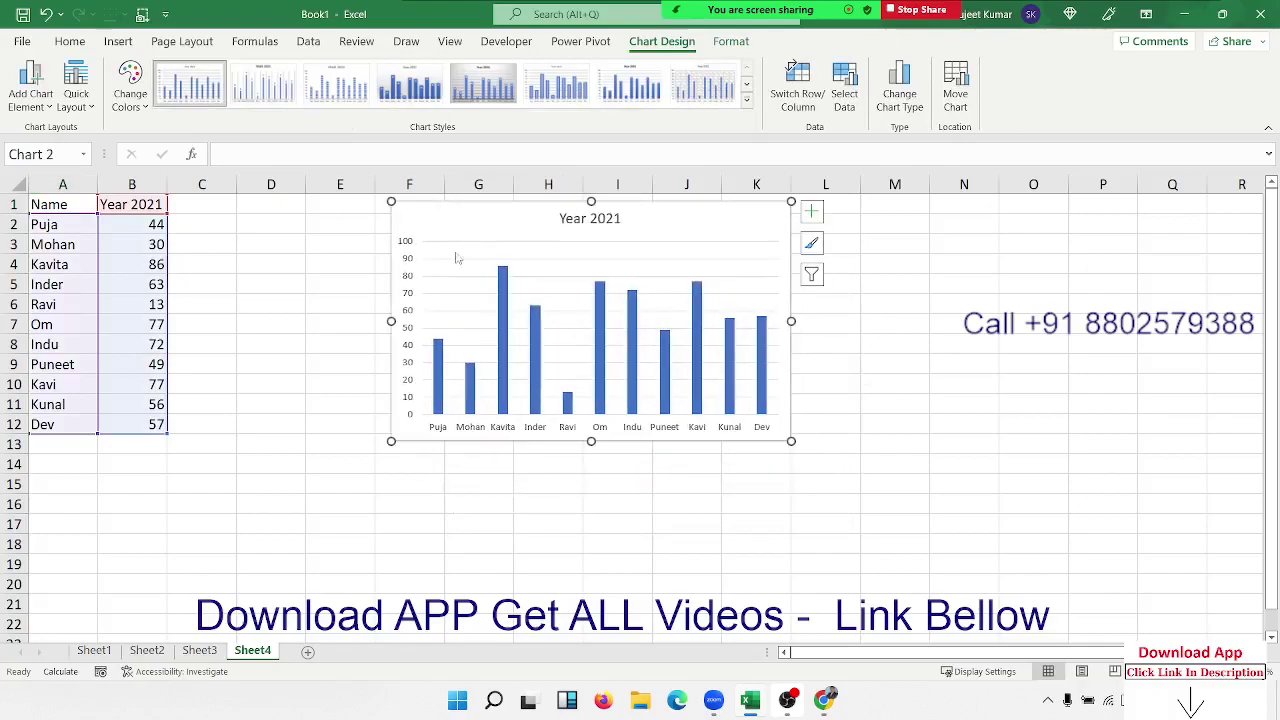
mouse_move(60, 205)
mouse_down()
mouse_move(127, 337)
mouse_move(131, 424)
mouse_up()
Paste a transposed copy of the A1:B12 table into rows 17–18 starting at B17
key(ctrl+c)
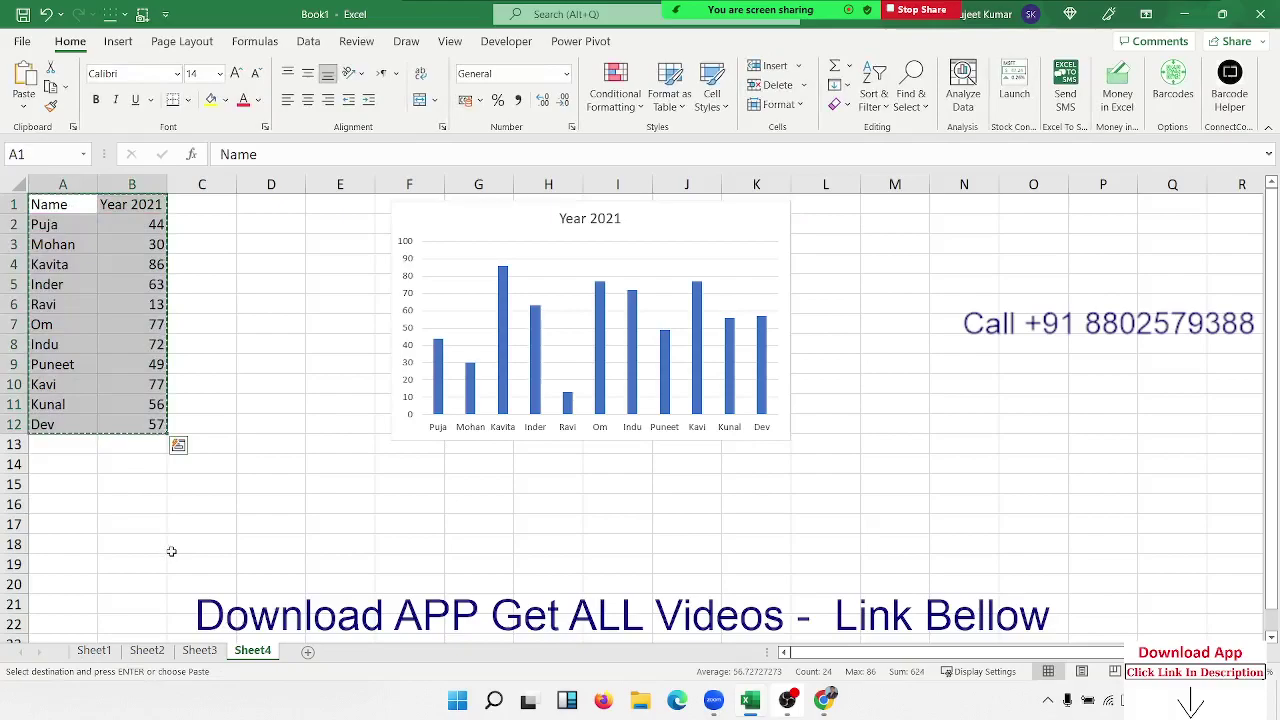
click(153, 519)
right_click(153, 519)
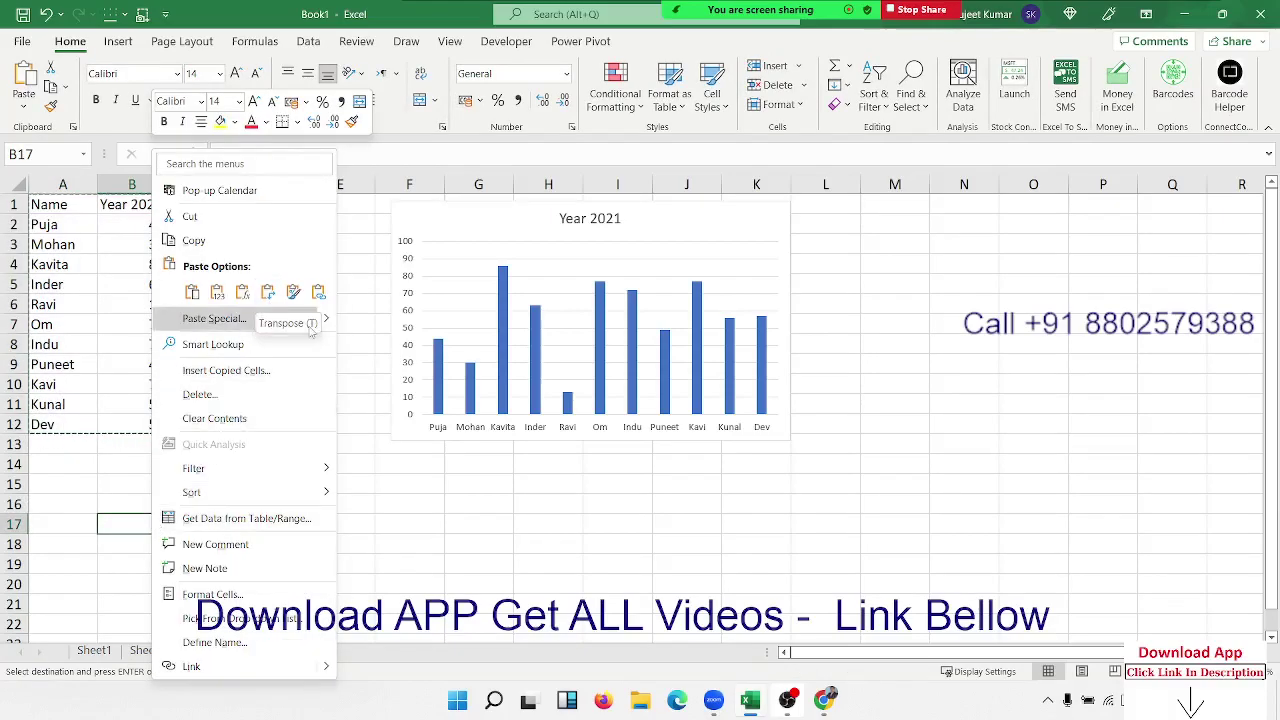
mouse_move(214, 318)
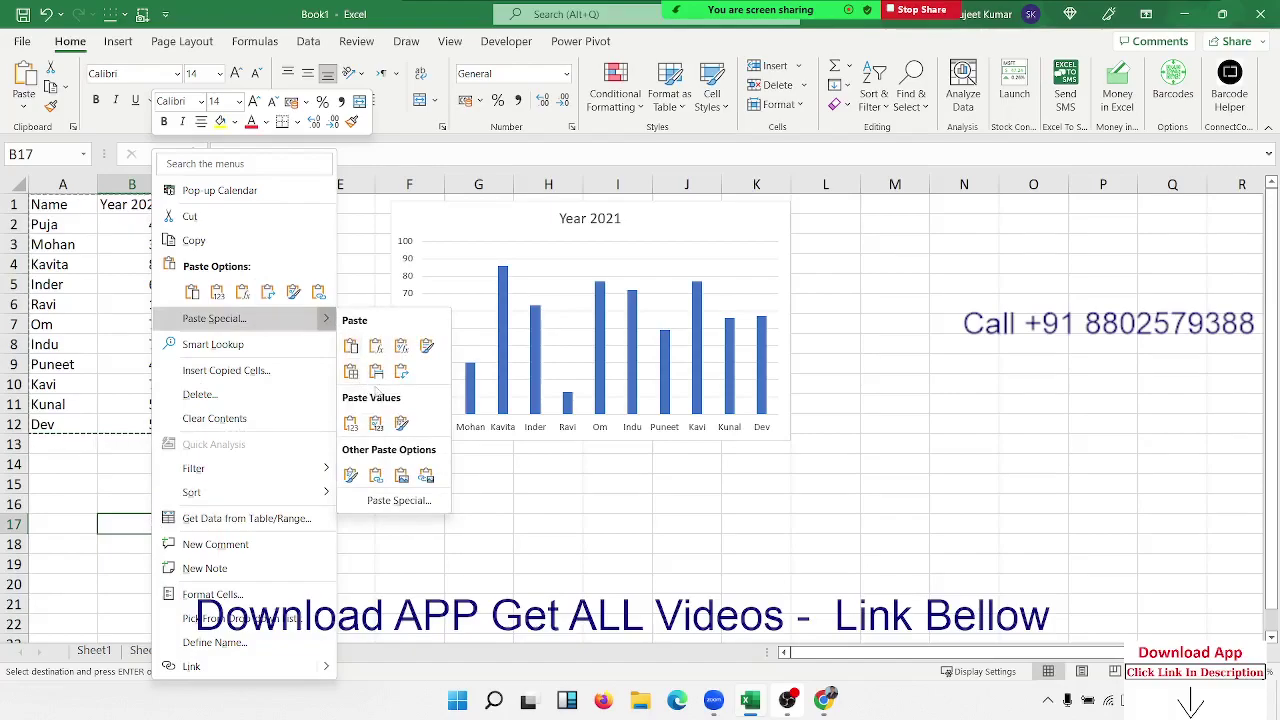
click(401, 372)
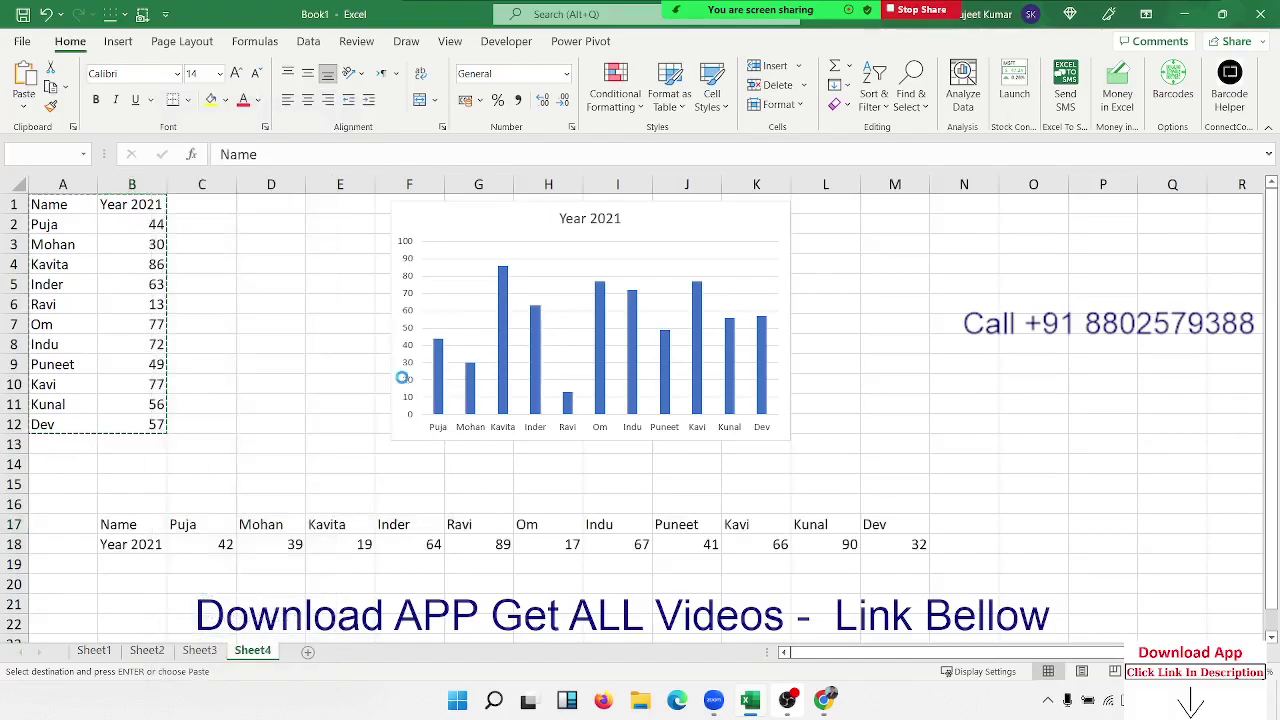
click(170, 525)
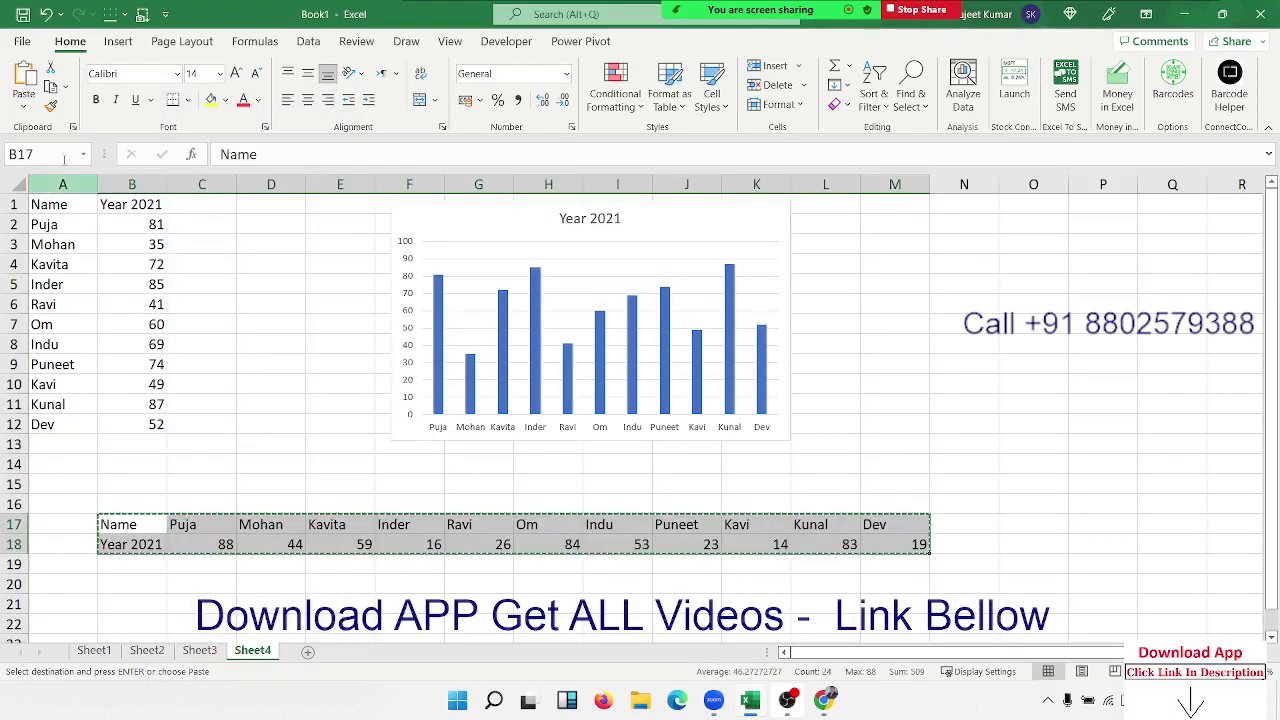
Paste the table as values so B2:B12 hold fixed numbers instead of random formulas
click(23, 104)
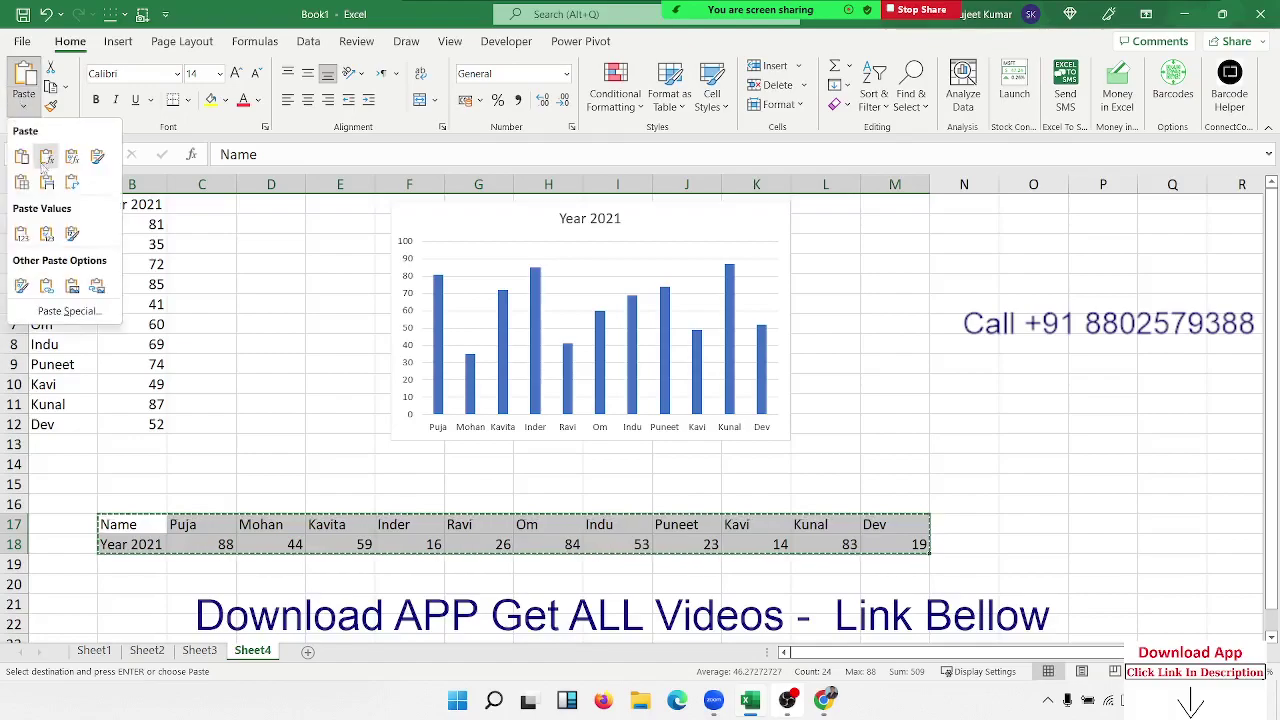
click(21, 233)
drag(157, 423, 22, 176)
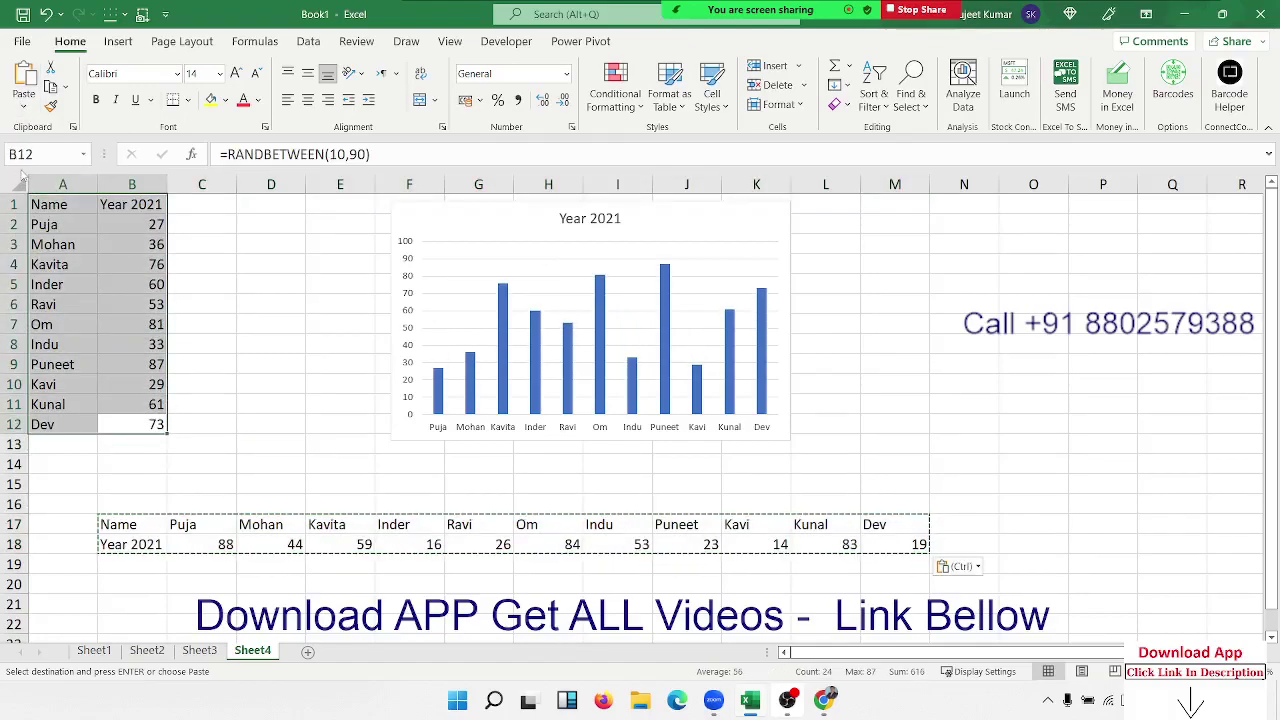
key(ctrl+c)
click(23, 104)
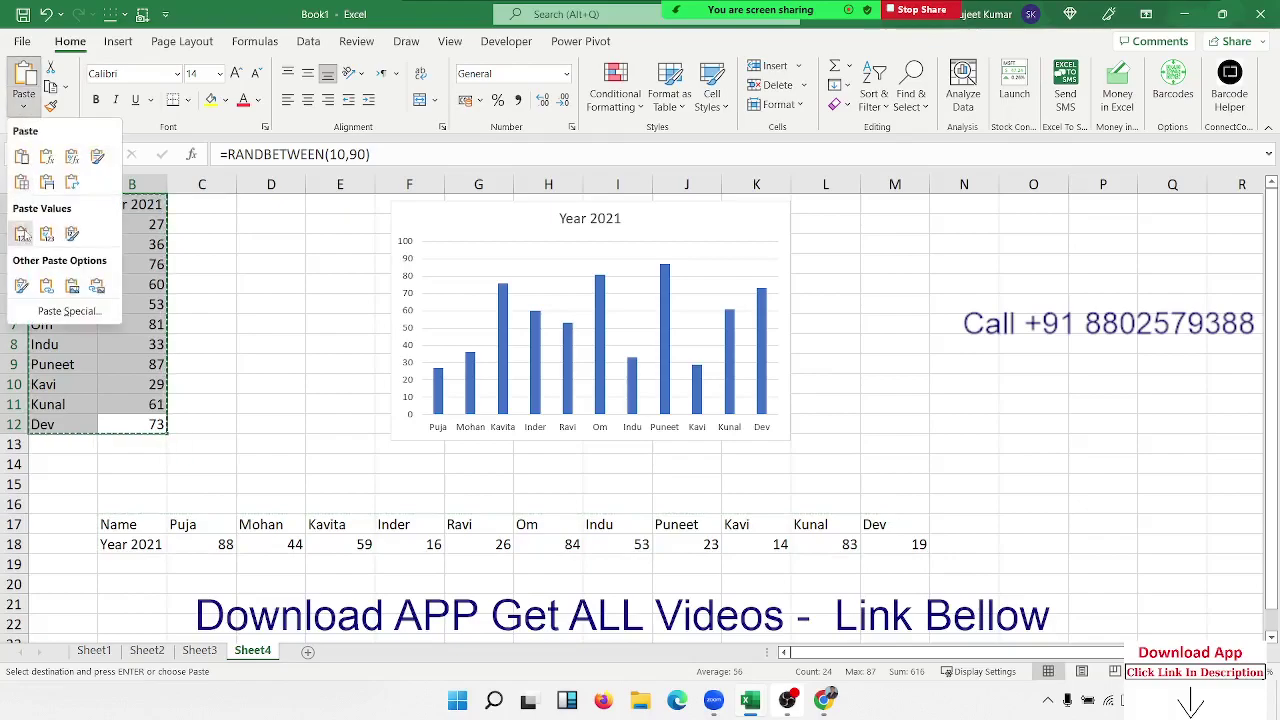
click(21, 233)
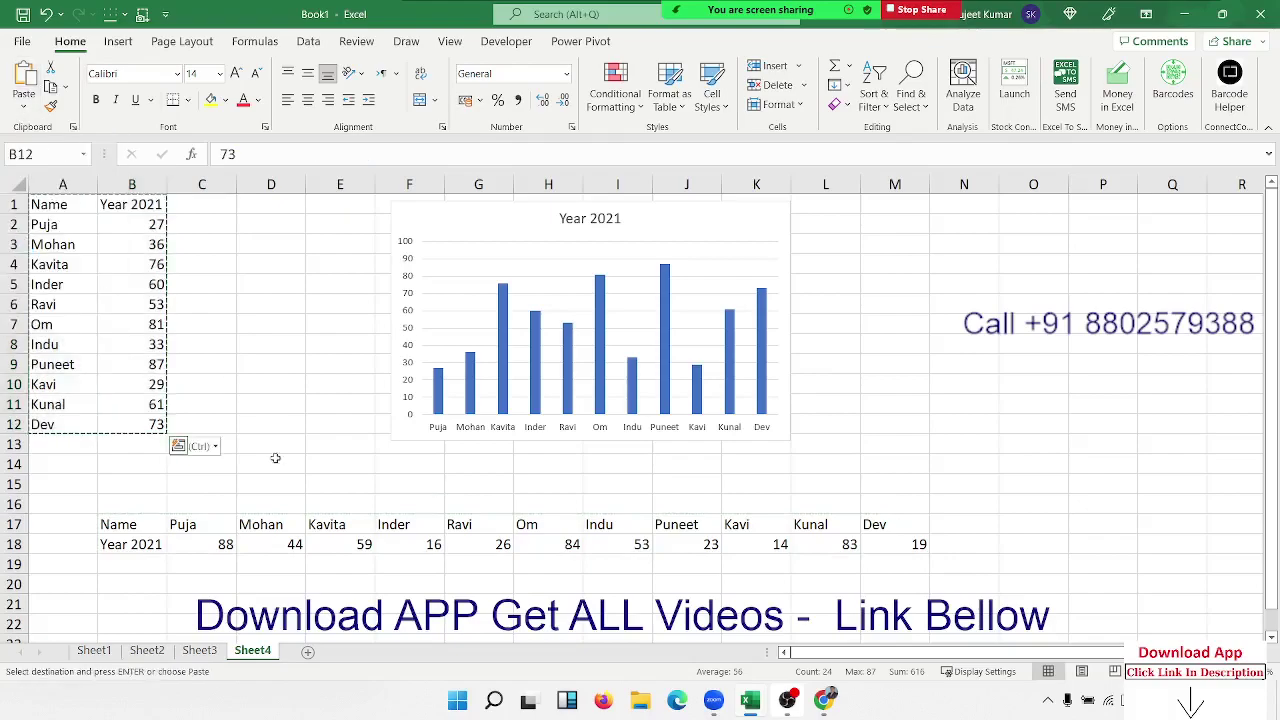
click(159, 550)
click(157, 403)
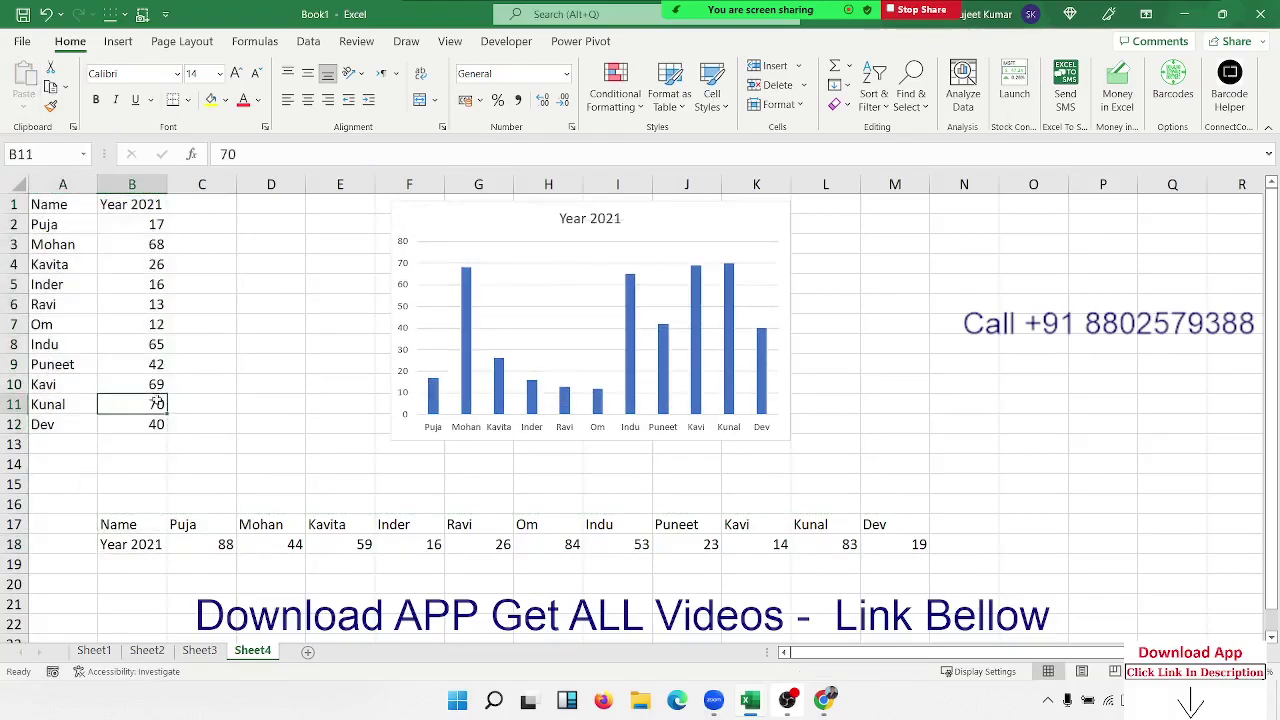
Change the label in B18 from Year 2021 to Year 2022
double_click(160, 545)
key(BackSpace)
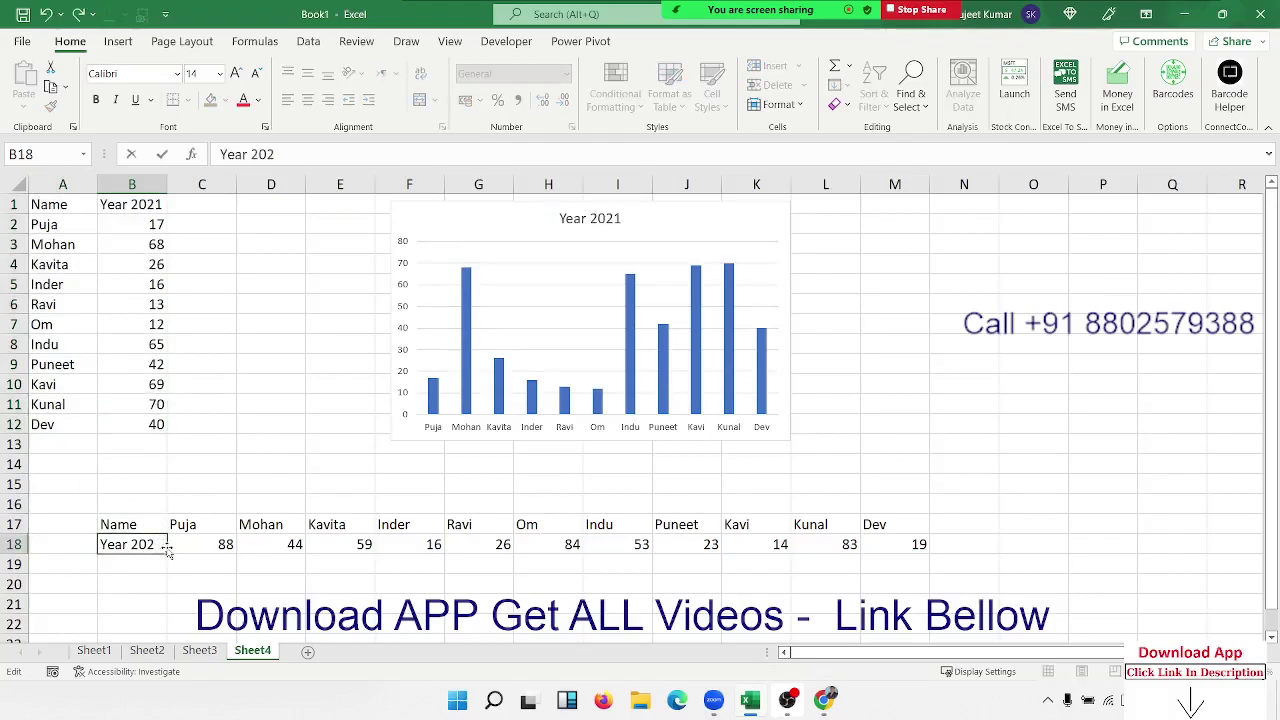
text(2)
key(Return)
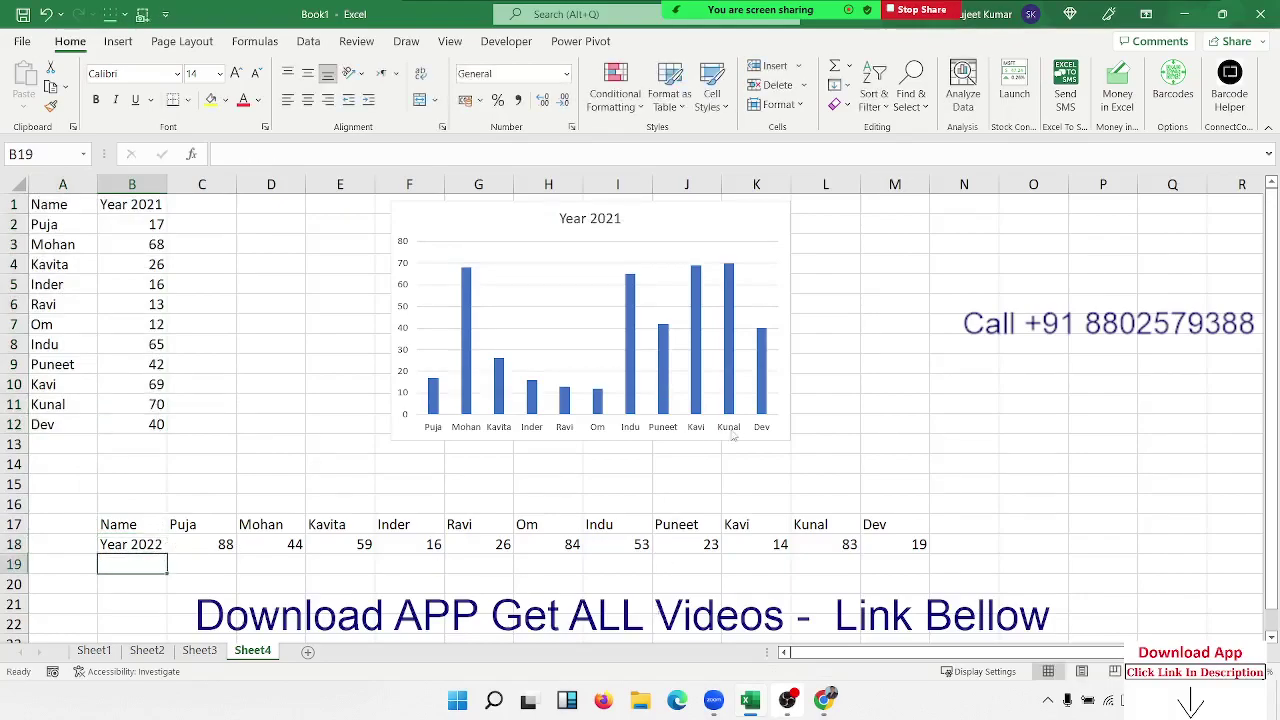
Enlarge the chart and add a series named from B18 with values from row 18 (C18:M18)
click(778, 434)
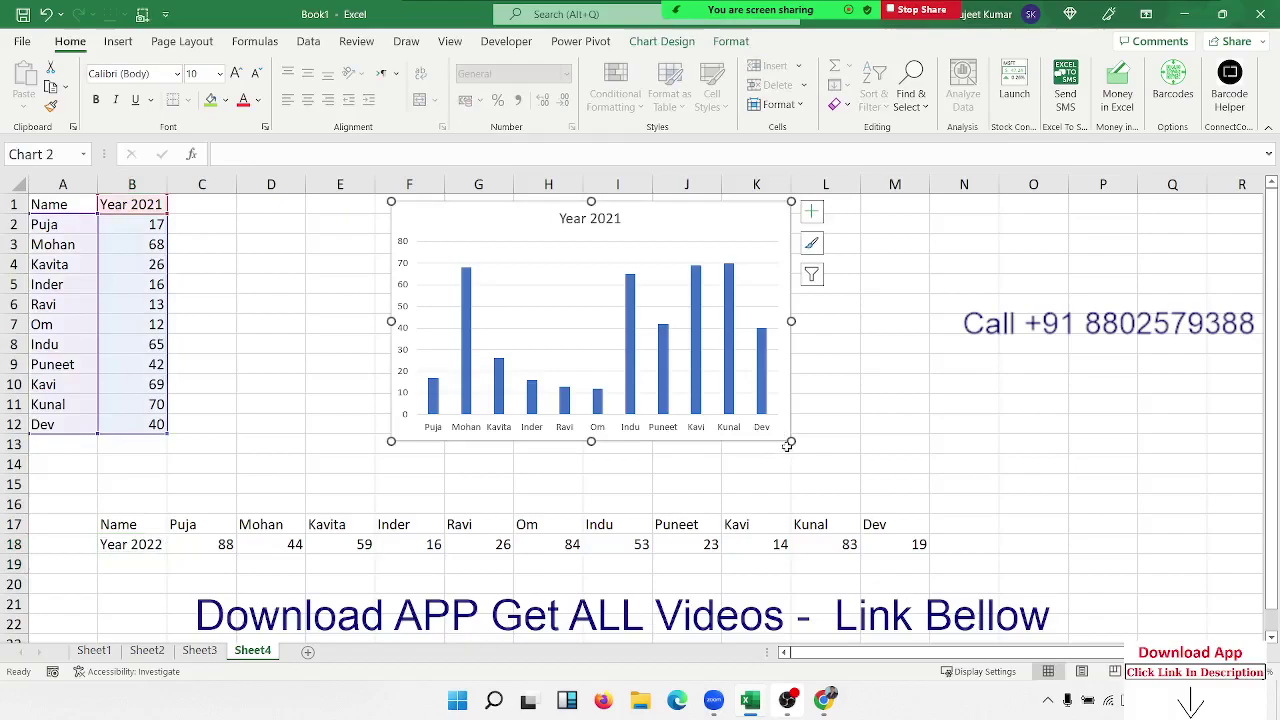
drag(790, 441, 867, 459)
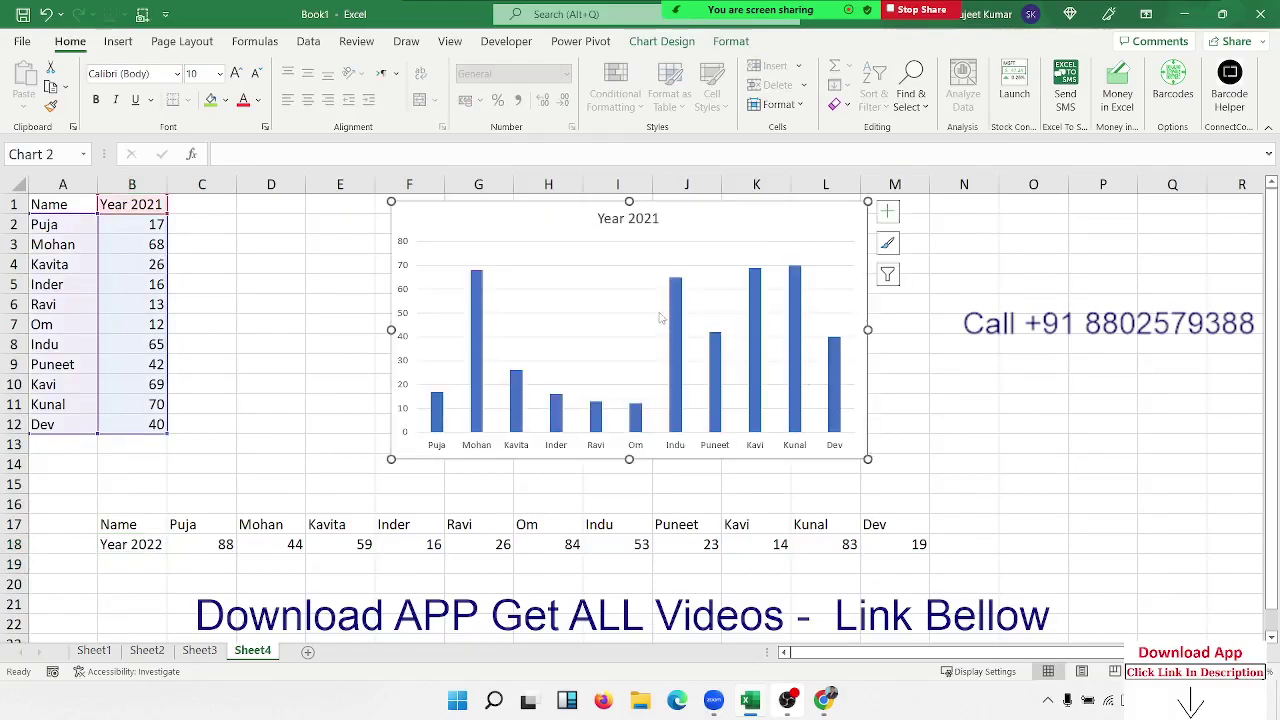
right_click(627, 305)
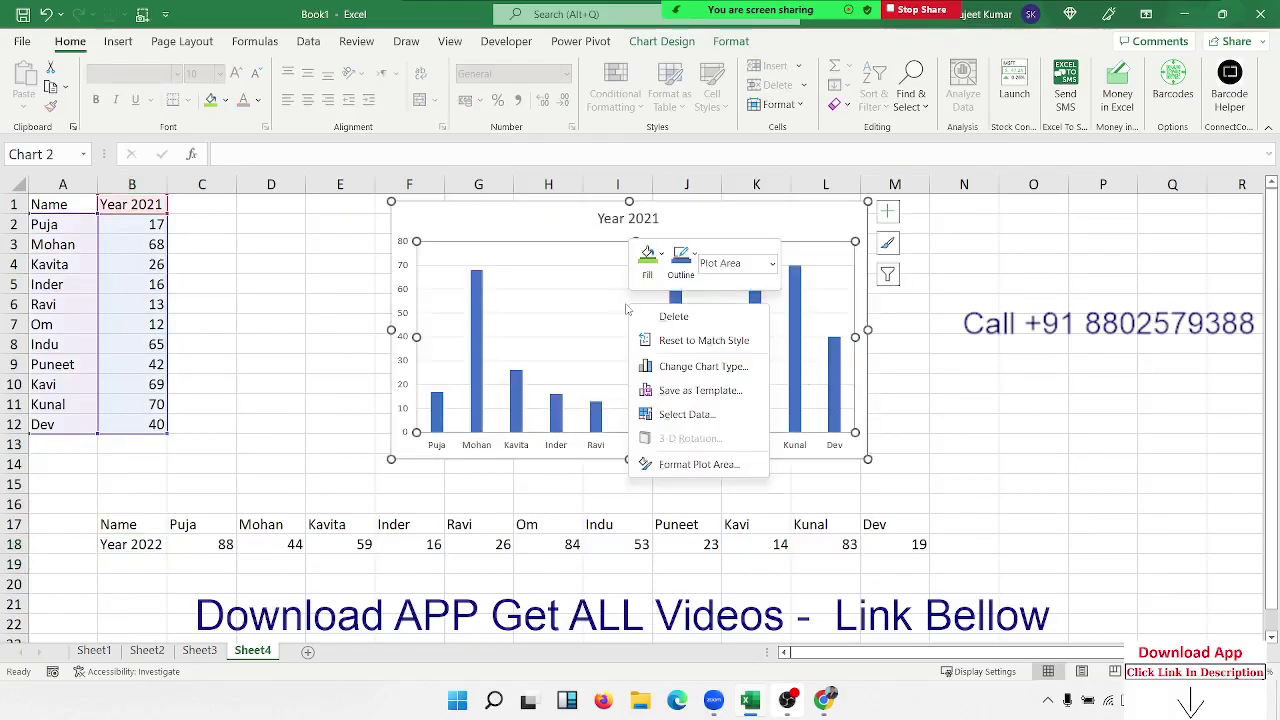
click(674, 413)
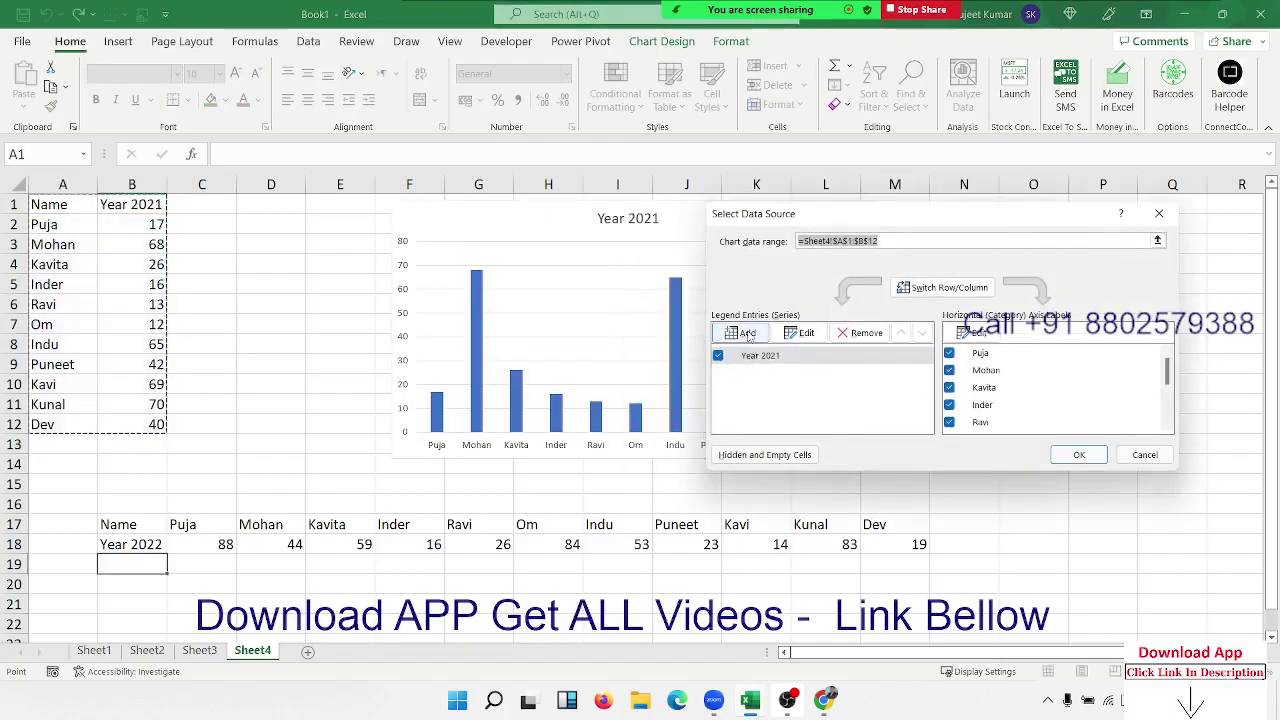
click(725, 417)
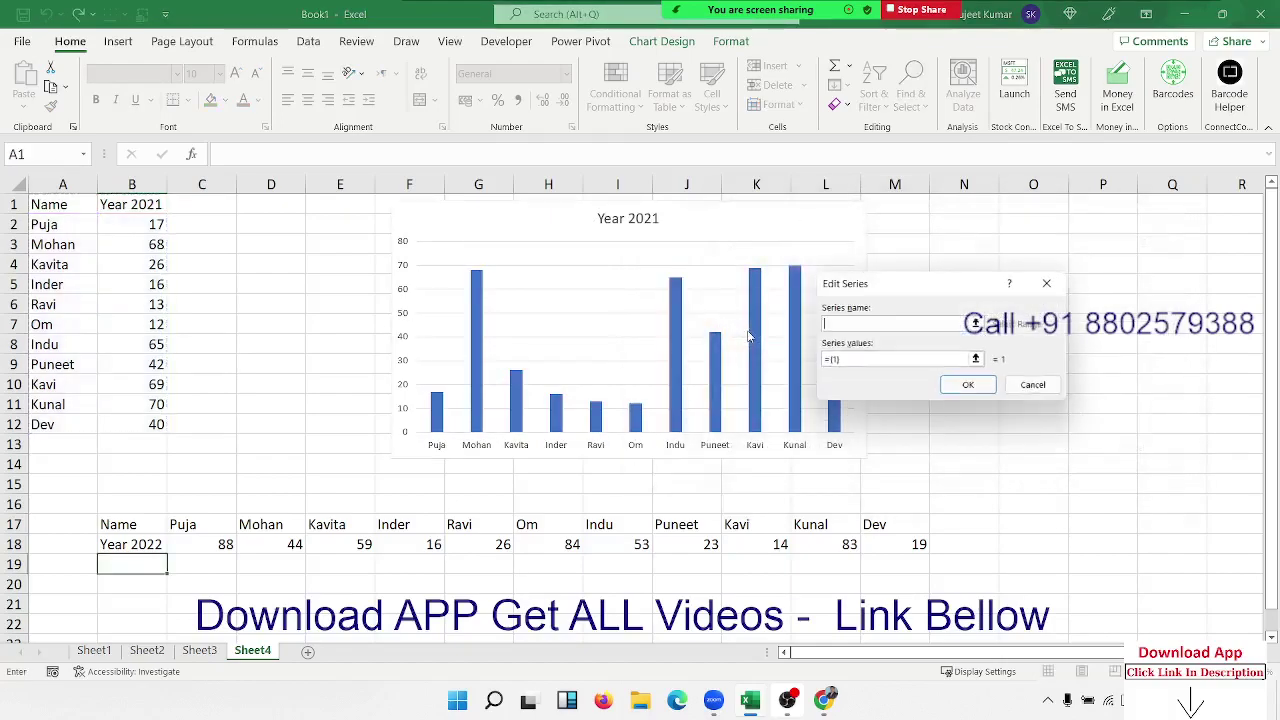
click(155, 543)
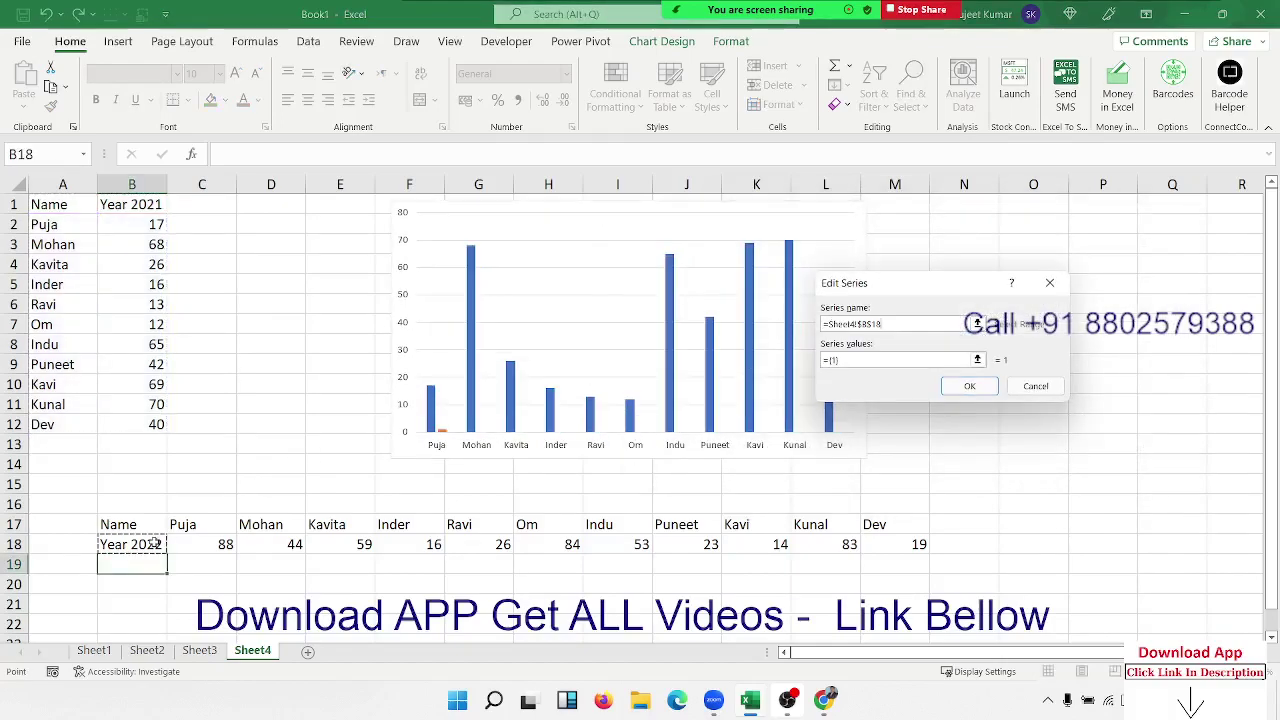
click(826, 360)
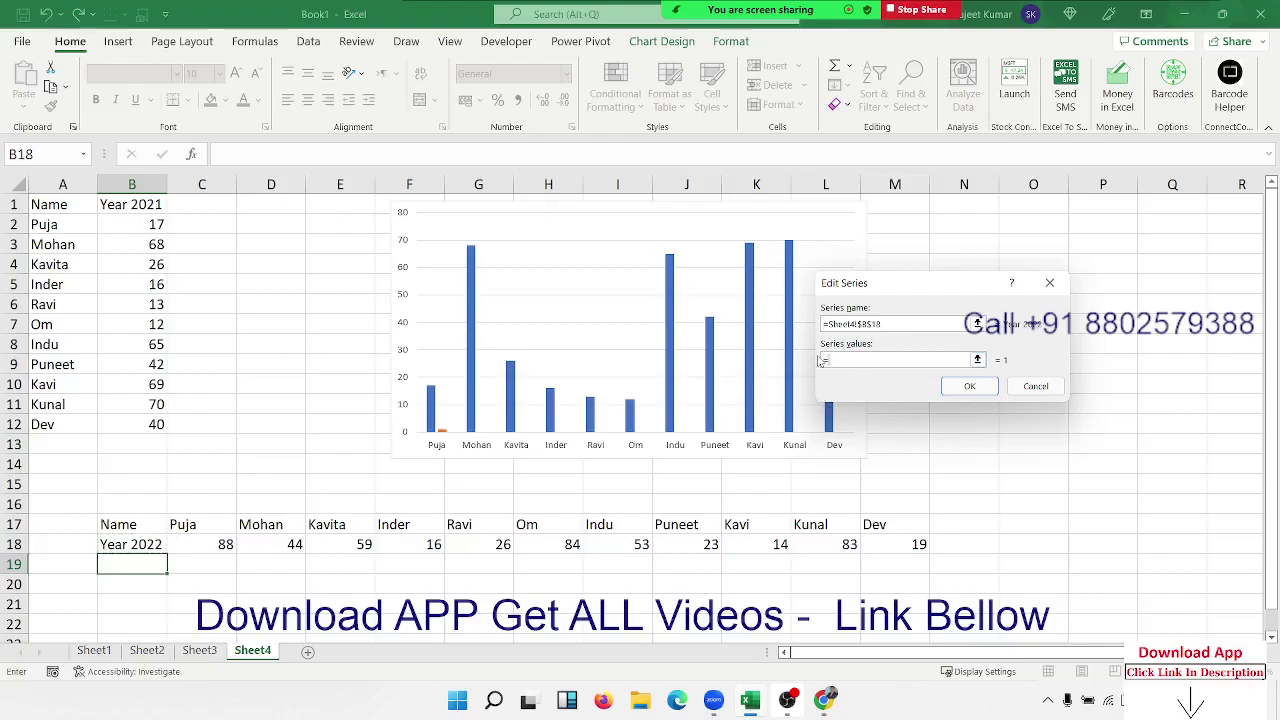
drag(205, 550, 915, 548)
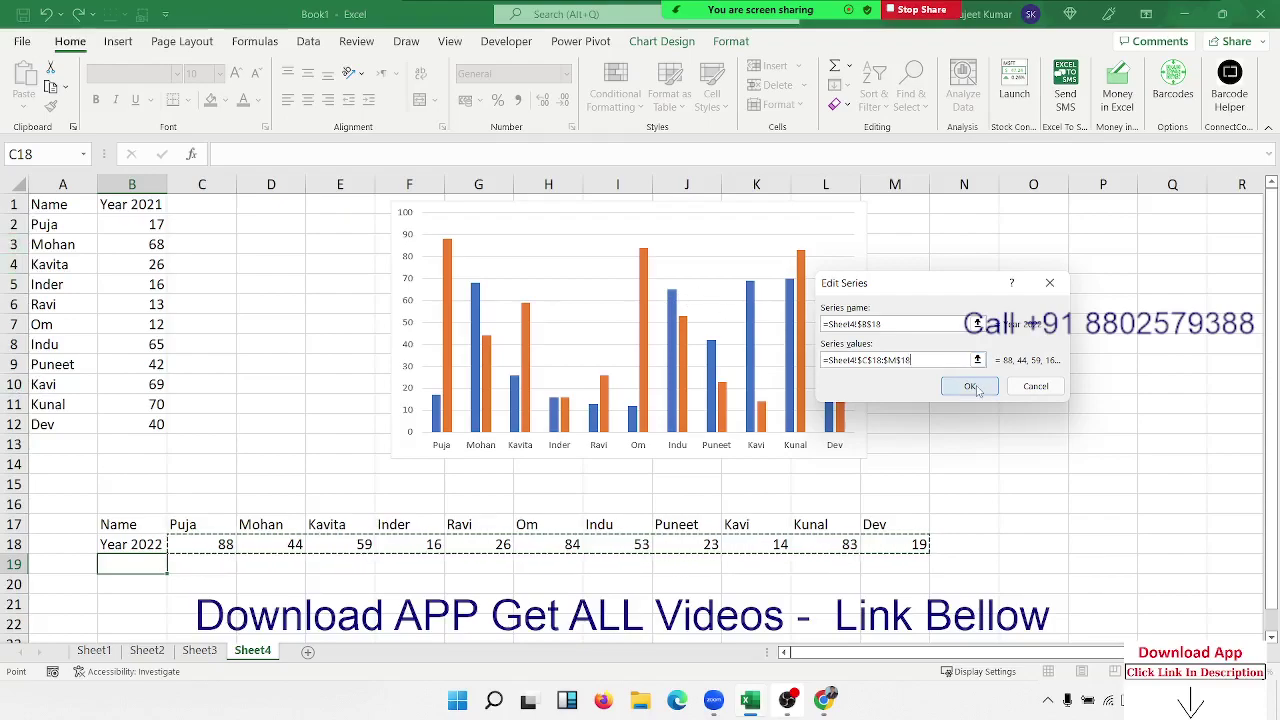
click(977, 389)
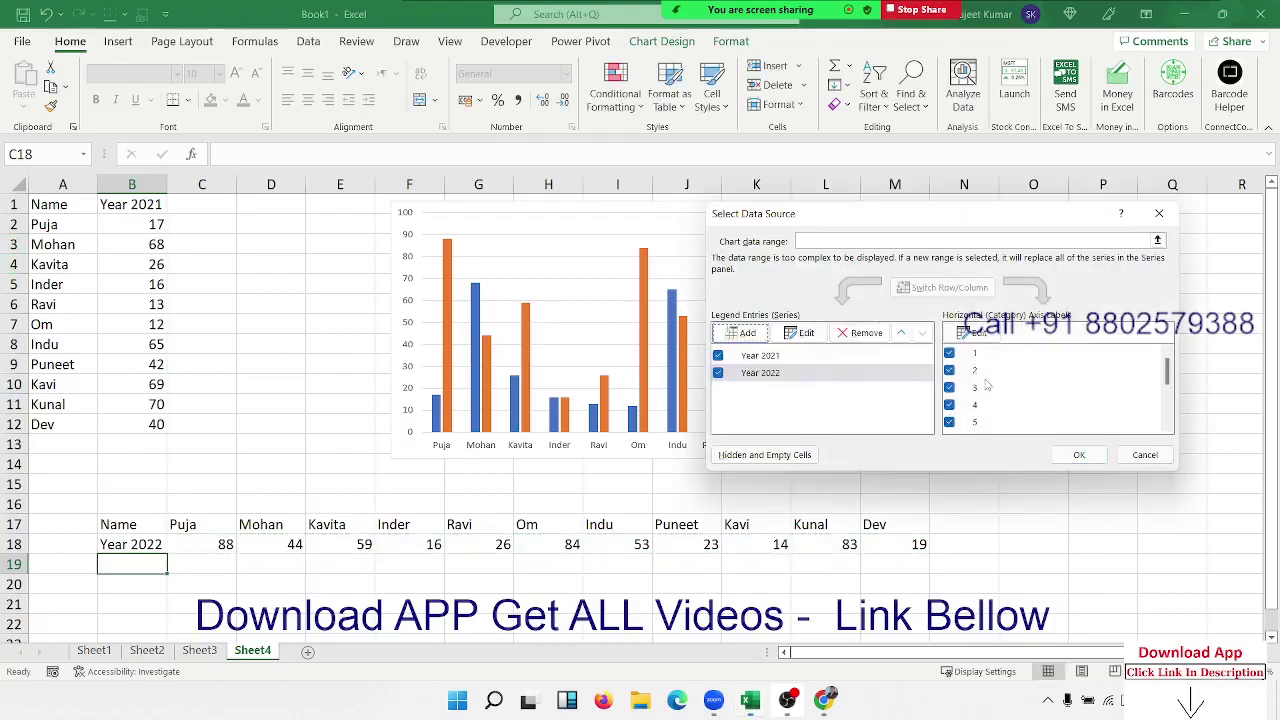
Set the horizontal axis labels to the names in A2:A12 and apply the data changes
click(975, 333)
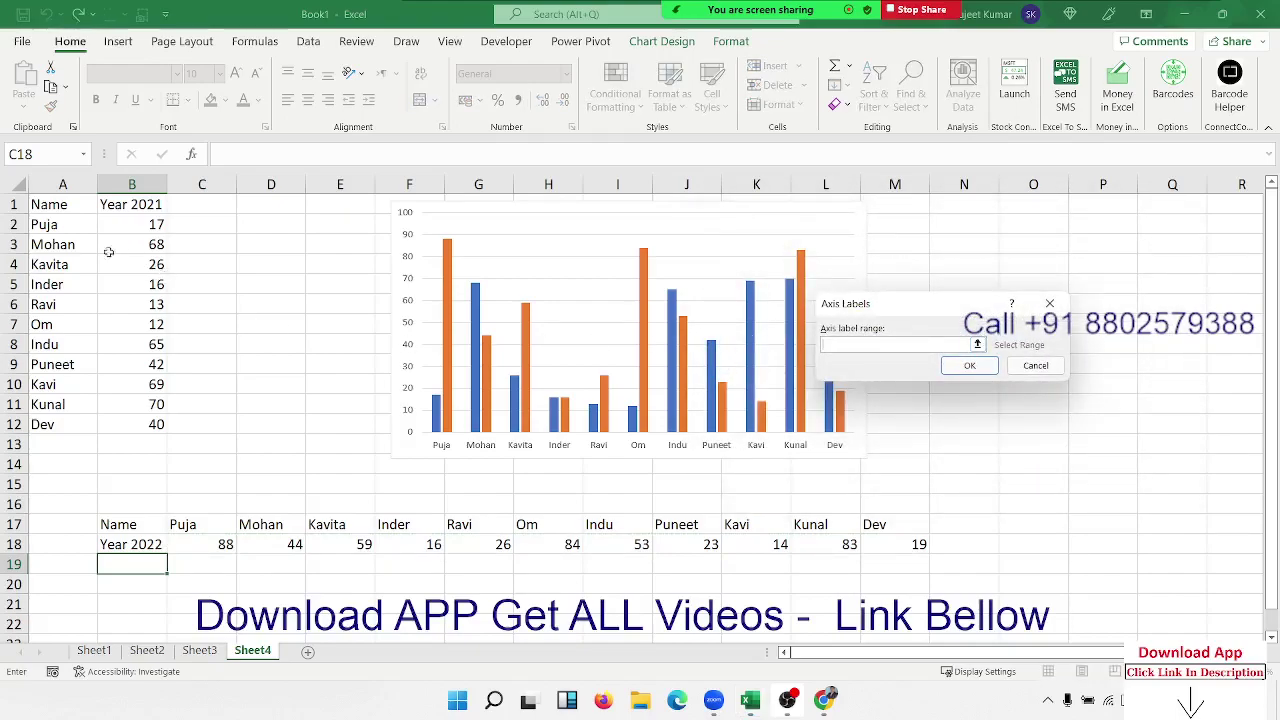
drag(62, 228, 55, 425)
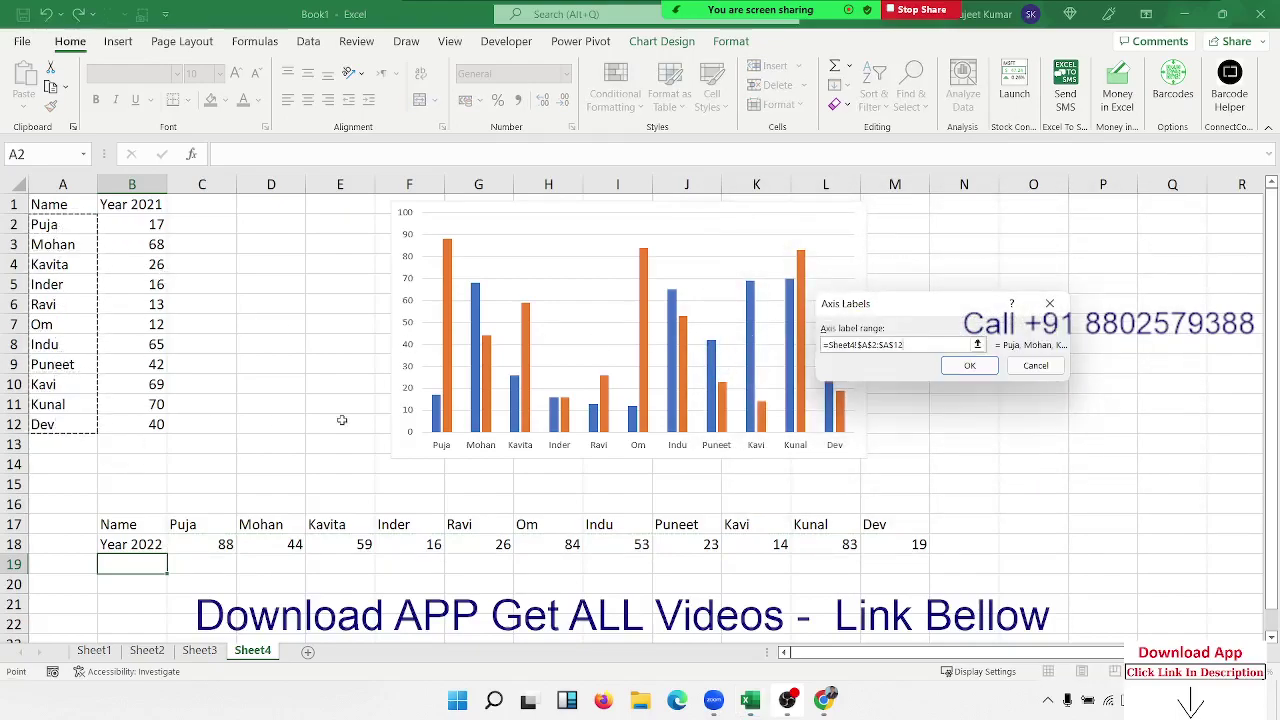
click(972, 367)
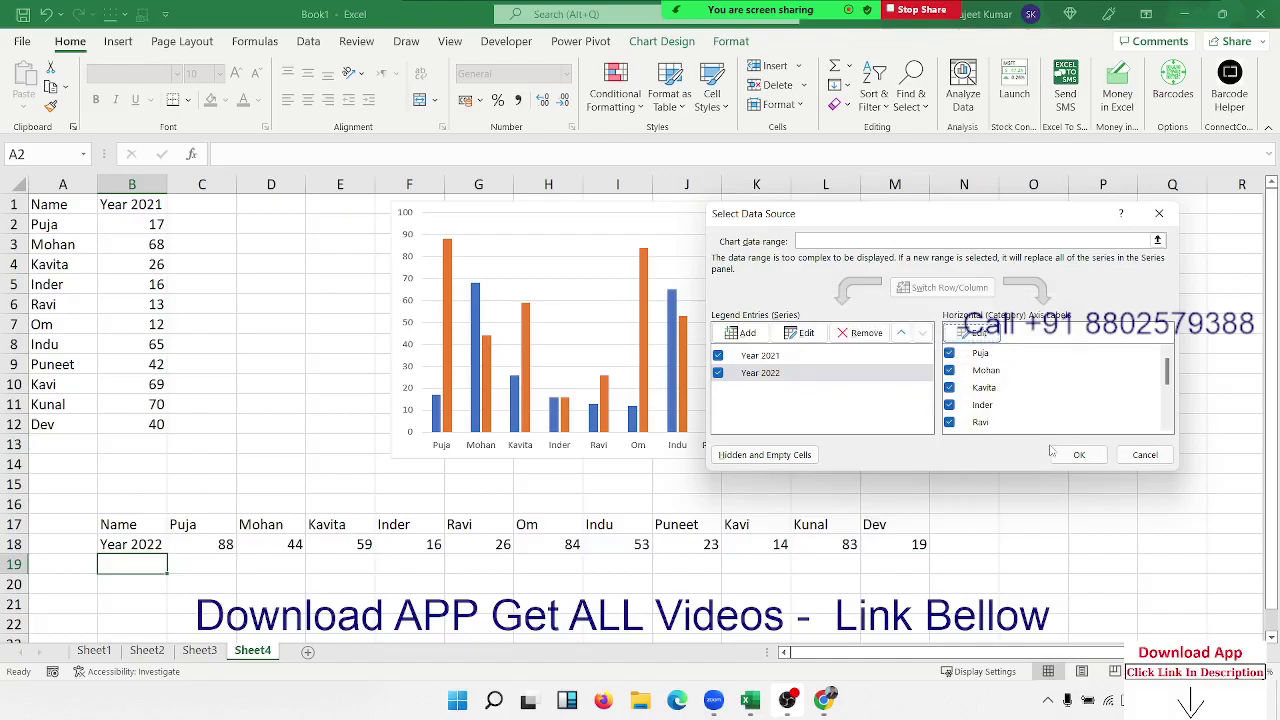
click(1079, 455)
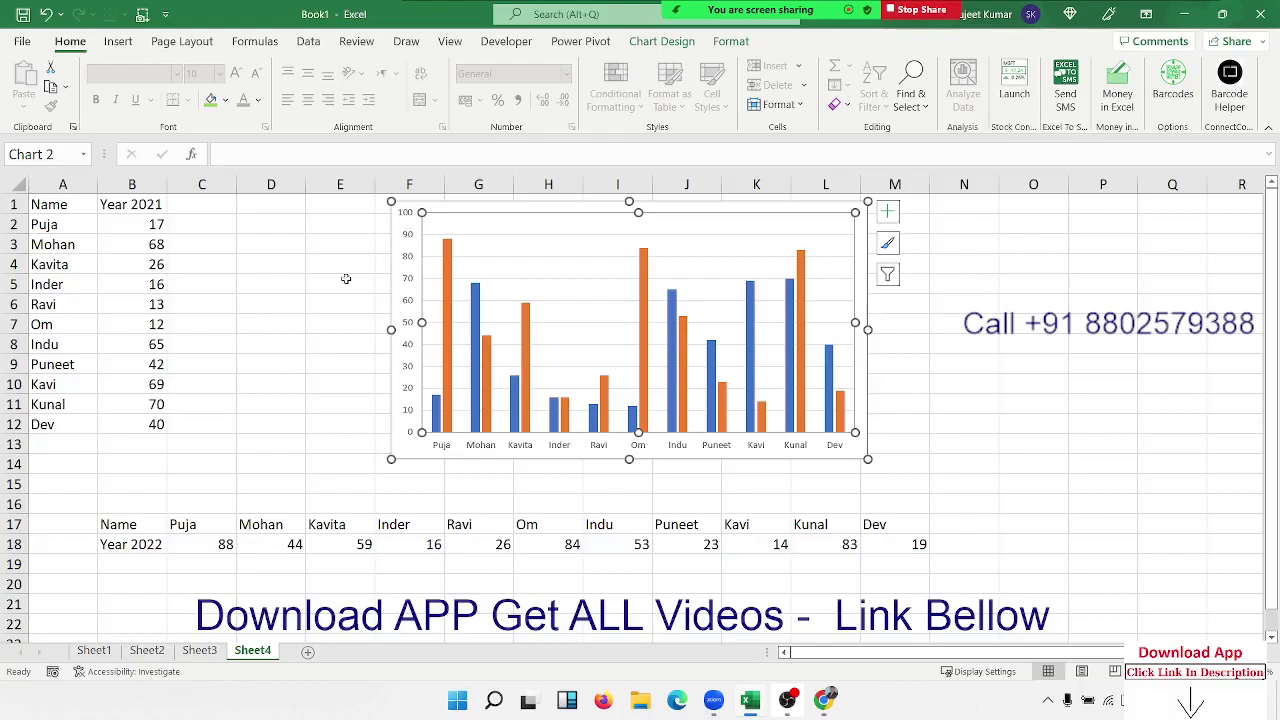
Close the Zoom participants panel, then open the plot area formatting and the Chart Elements list
click(924, 330)
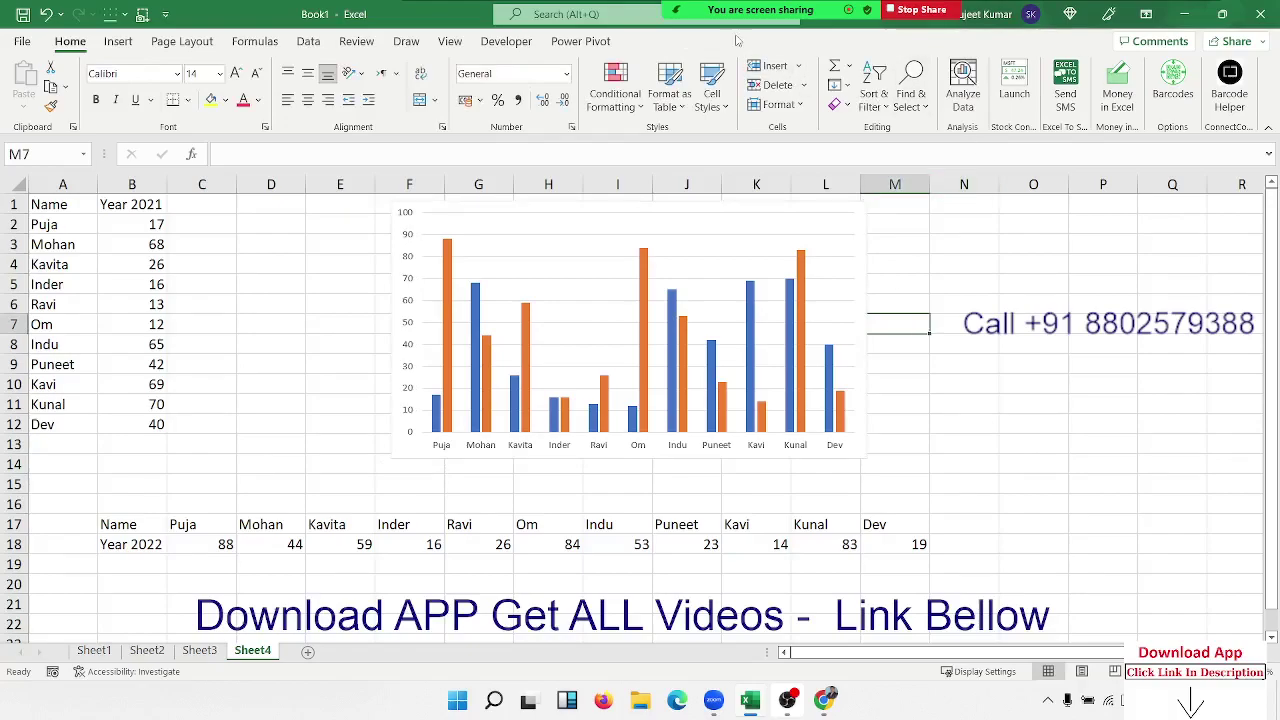
click(673, 16)
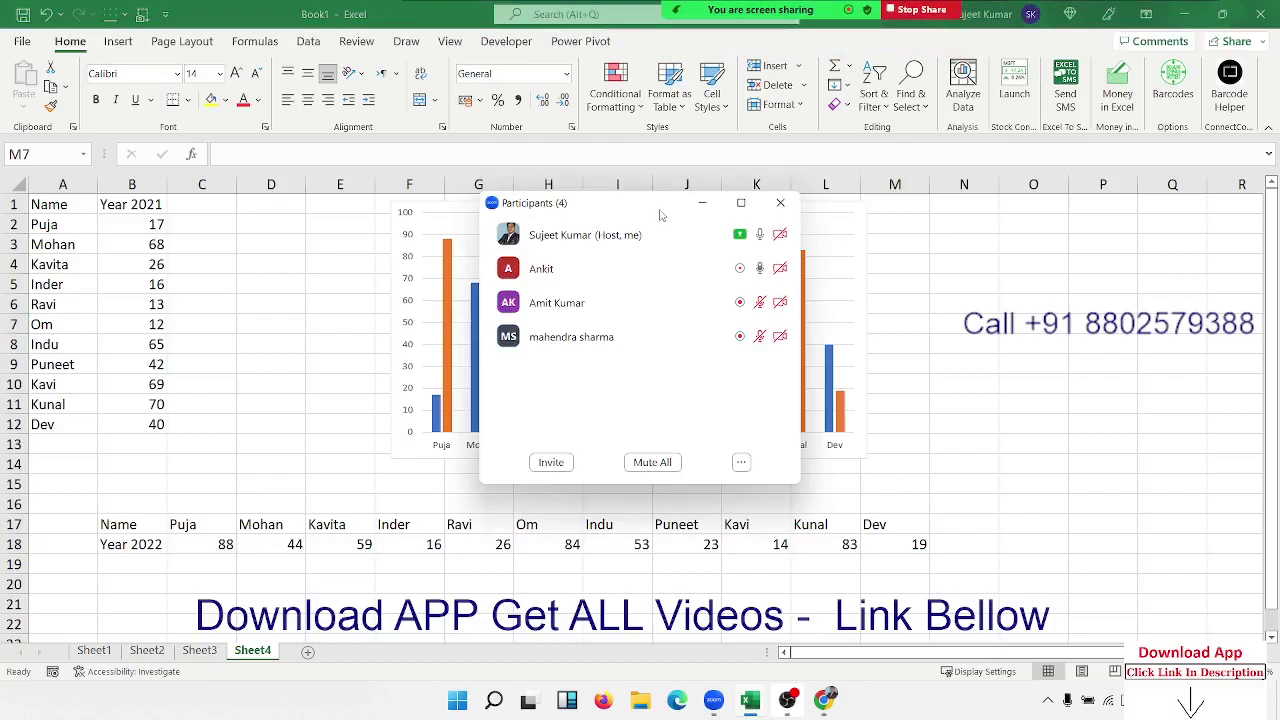
mouse_move(661, 213)
mouse_down()
mouse_move(986, 250)
mouse_move(1018, 196)
mouse_up()
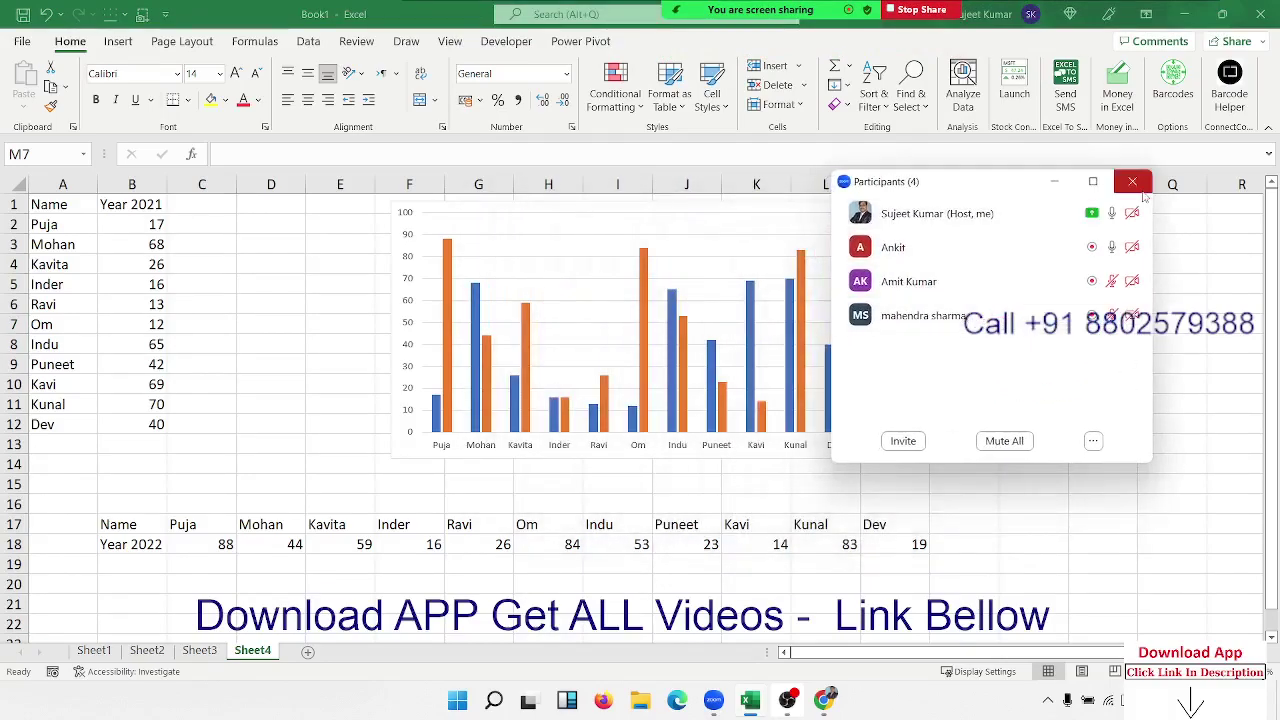
click(1132, 181)
double_click(852, 222)
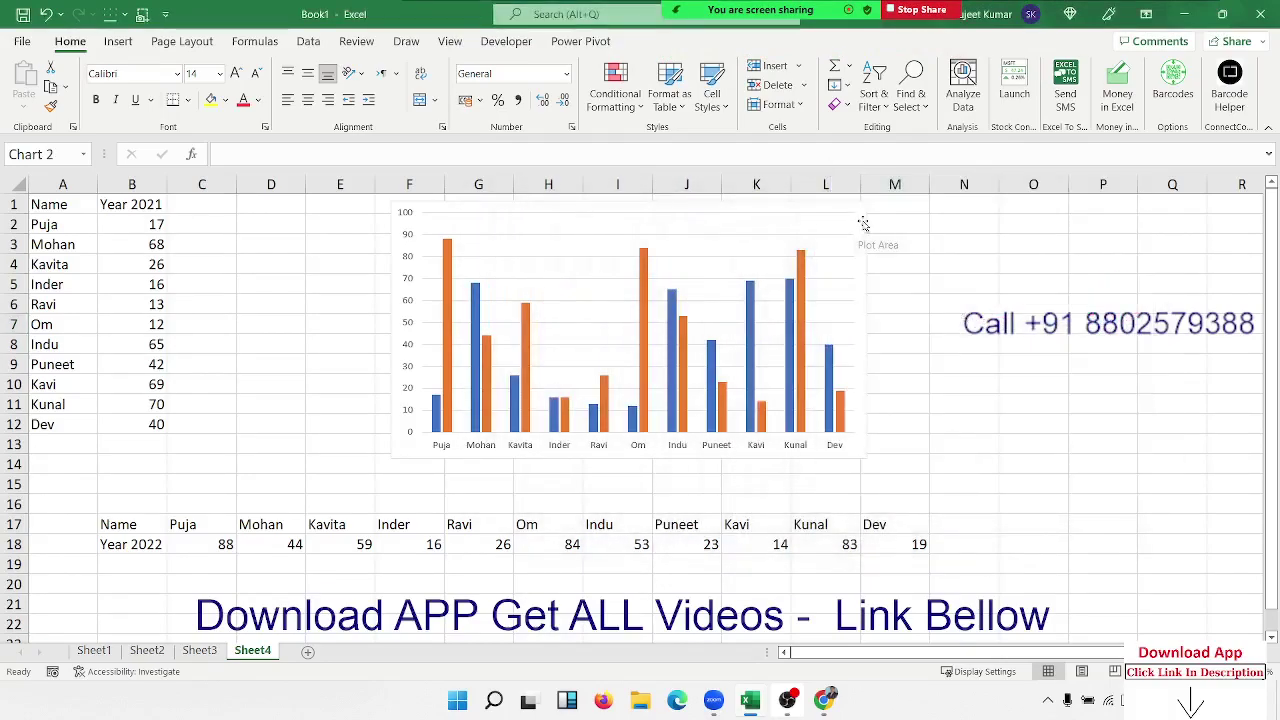
click(885, 216)
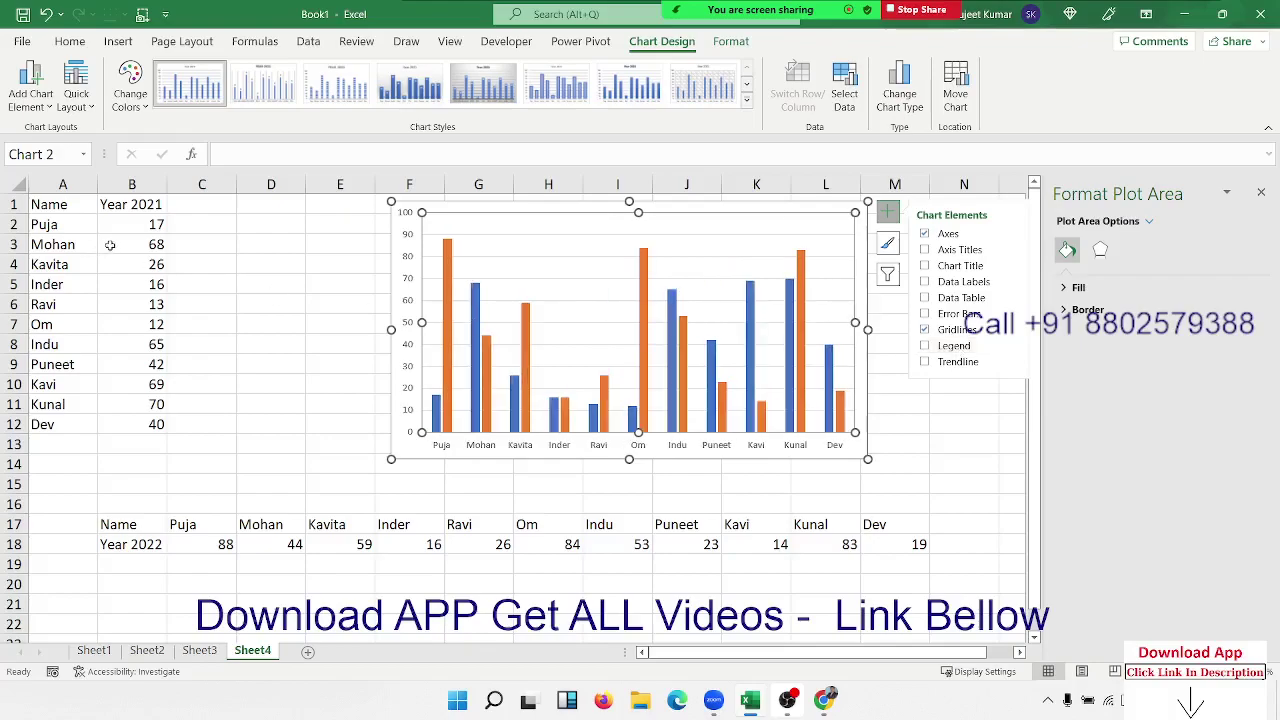
Open the Year 2021 bars' series options, showing -27% overlap and 219% gap width
mouse_move(140, 228)
mouse_down()
mouse_move(143, 361)
mouse_move(345, 322)
mouse_up()
click(108, 202)
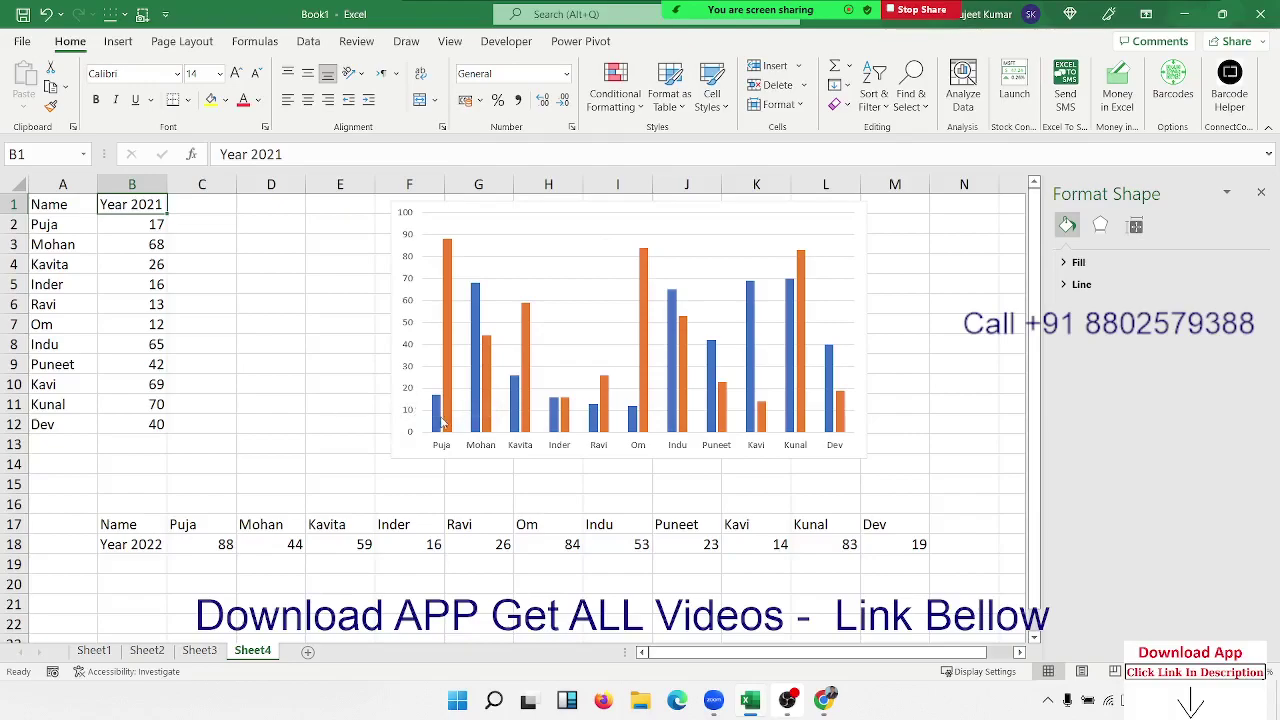
click(439, 412)
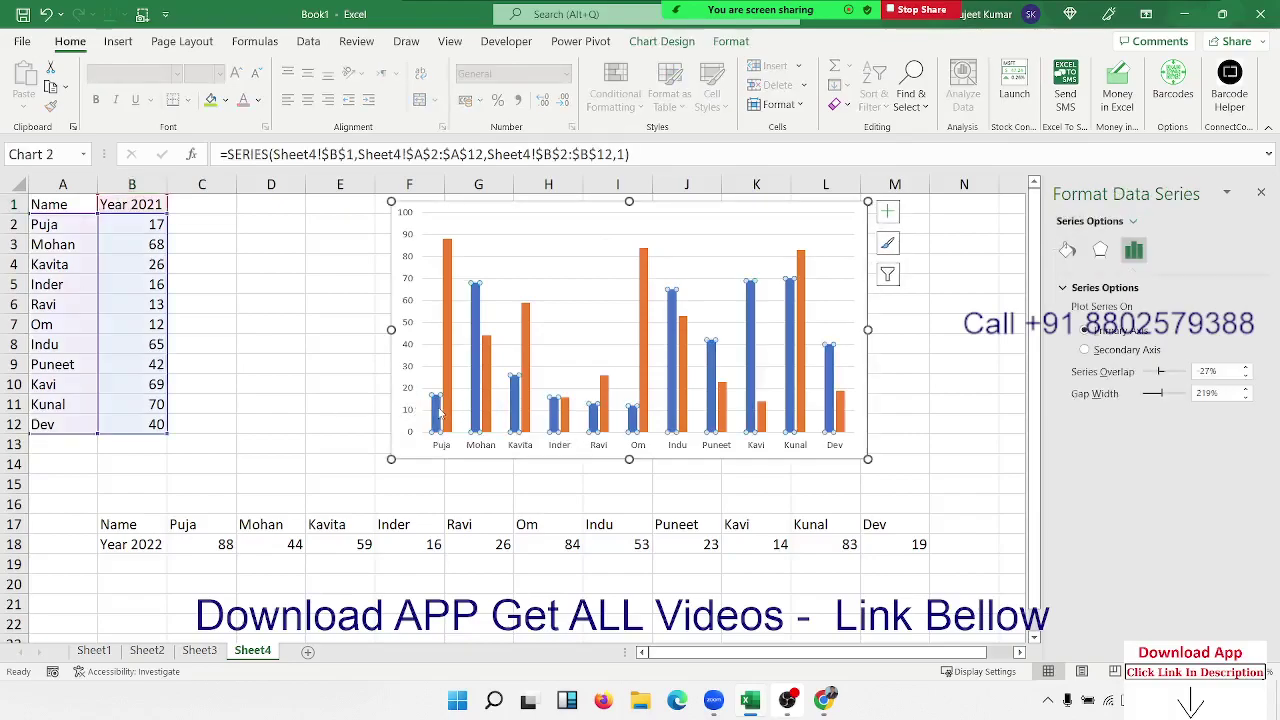